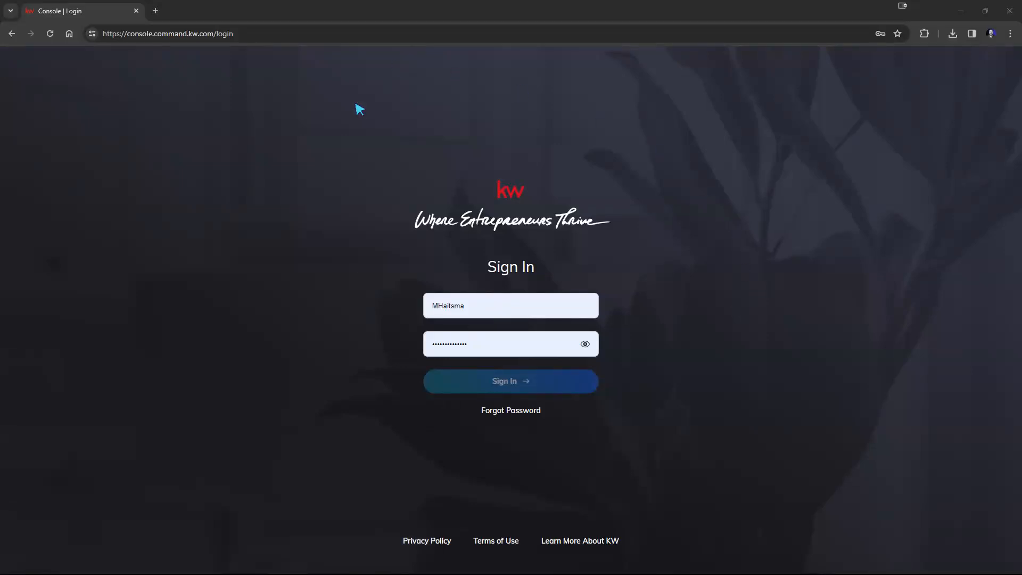
Sign in to KW Command with the saved Chrome login to reach the dashboard
{"action": "left_click", "coordinate": [494, 296]}
{"action": "left_click", "coordinate": [507, 369]}
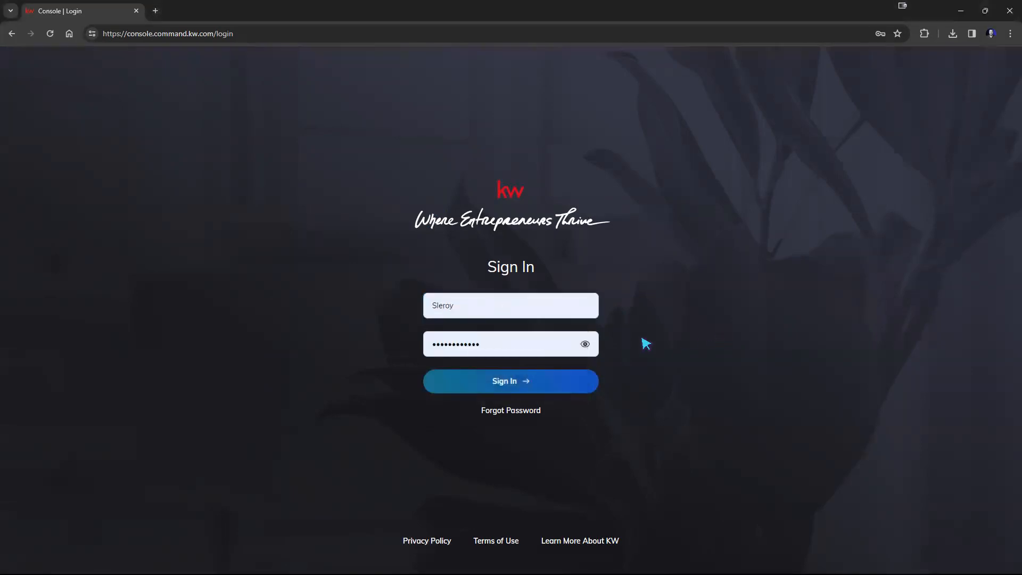
{"action": "left_click", "coordinate": [497, 381]}
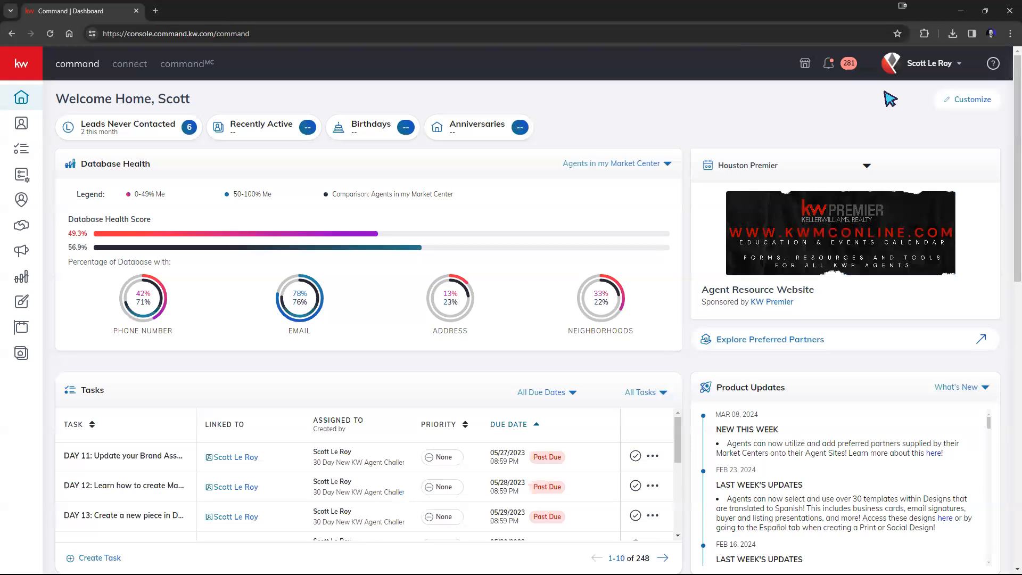
Go to Settings from the profile menu and start disconnecting the DocuSign integration
{"action": "left_click", "coordinate": [919, 71]}
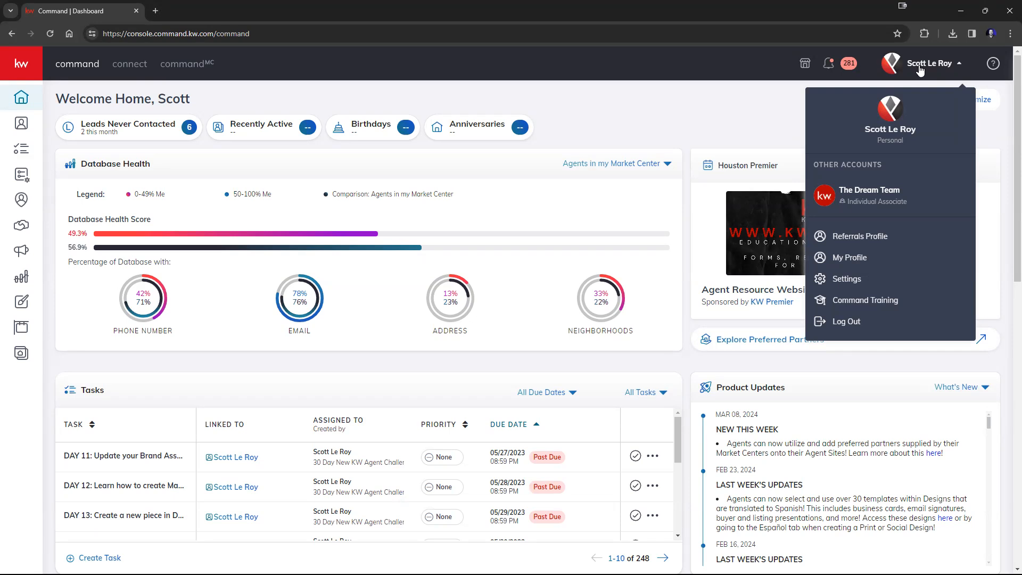
{"action": "left_click", "coordinate": [855, 286]}
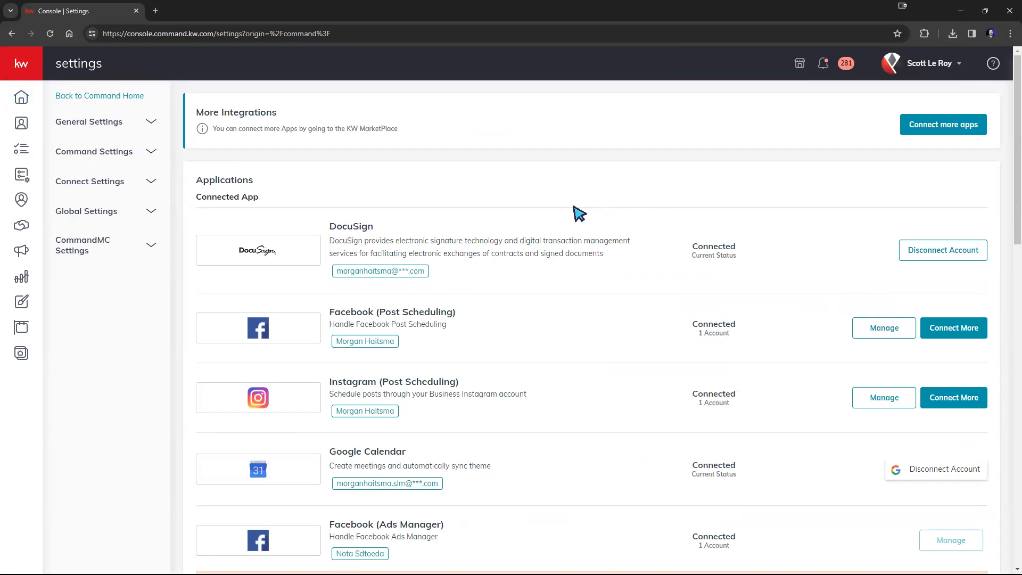
{"action": "scroll", "coordinate": [579, 213], "scroll_direction": "down", "scroll_amount": 10}
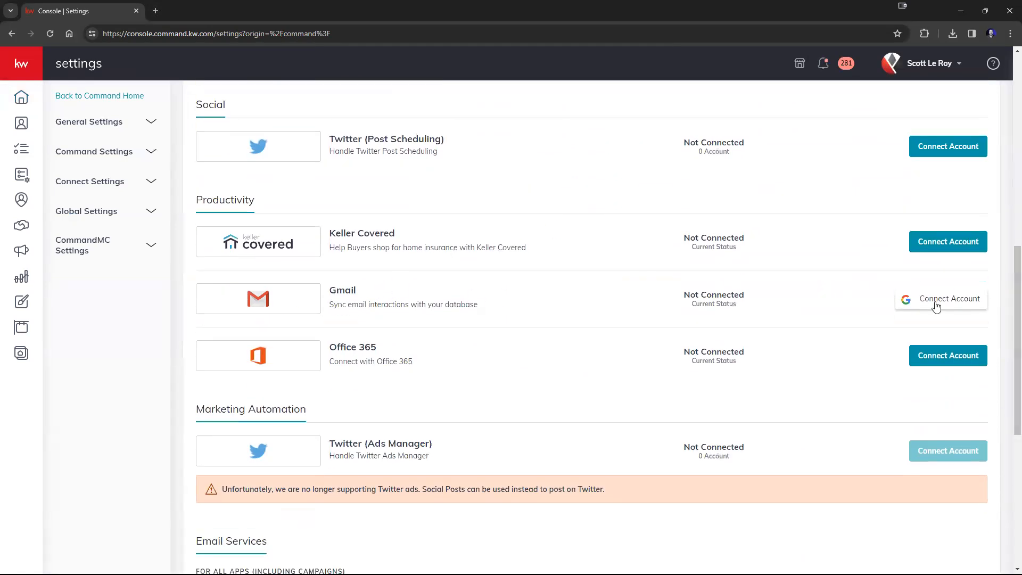
{"action": "scroll", "coordinate": [749, 348], "scroll_direction": "up", "scroll_amount": 3}
{"action": "scroll", "coordinate": [723, 352], "scroll_direction": "up", "scroll_amount": 3}
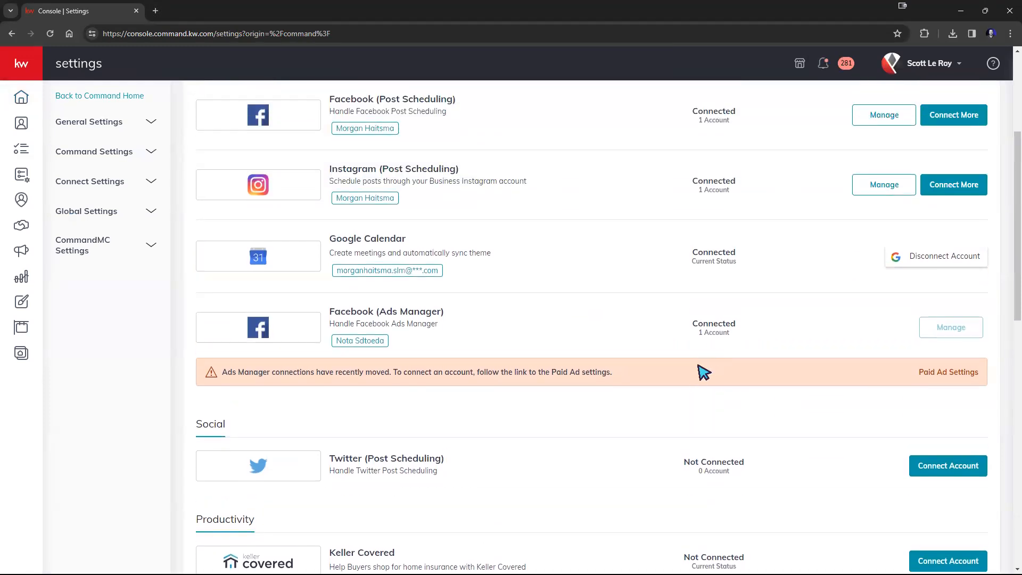
{"action": "scroll", "coordinate": [702, 372], "scroll_direction": "up", "scroll_amount": 4}
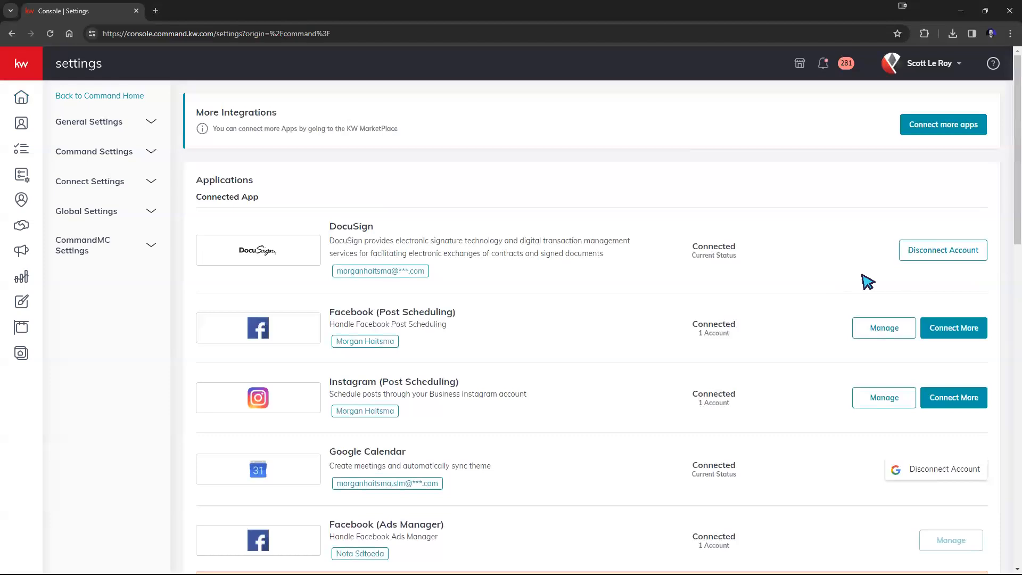
{"action": "left_click", "coordinate": [941, 255]}
Confirm the DocuSign disconnect and check it shows Not Connected under Digital Signature & Transactions
{"action": "left_click", "coordinate": [581, 413]}
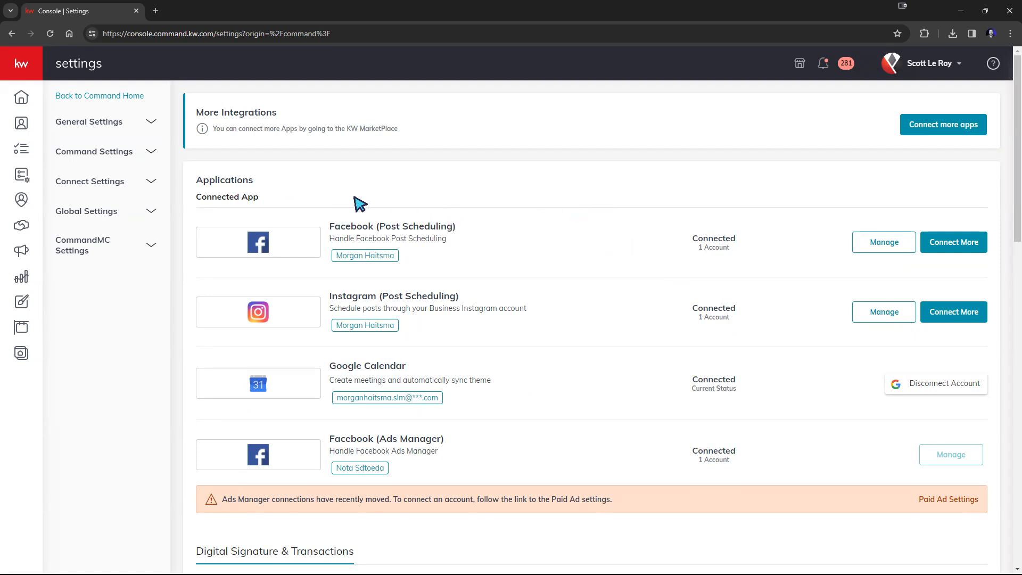
{"action": "scroll", "coordinate": [365, 209], "scroll_direction": "down", "scroll_amount": 3}
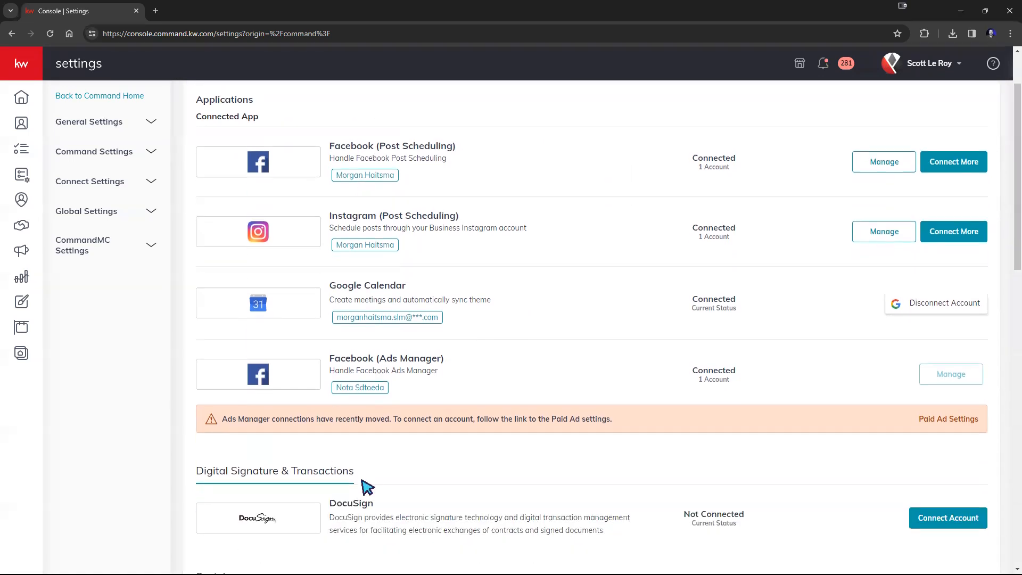
{"action": "left_click_drag", "start_coordinate": [353, 392], "coordinate": [194, 388]}
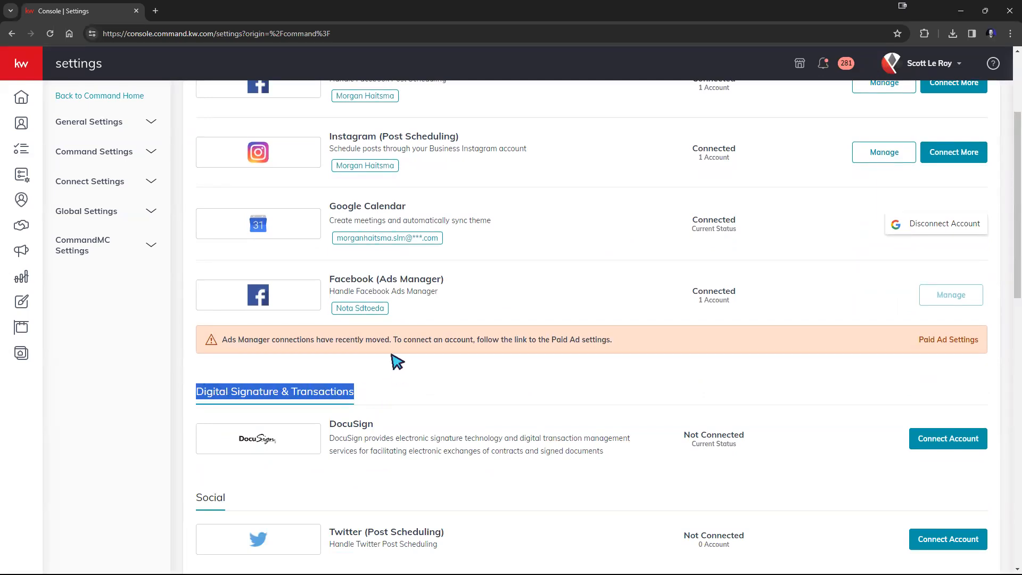
{"action": "scroll", "coordinate": [475, 349], "scroll_direction": "down", "scroll_amount": 2}
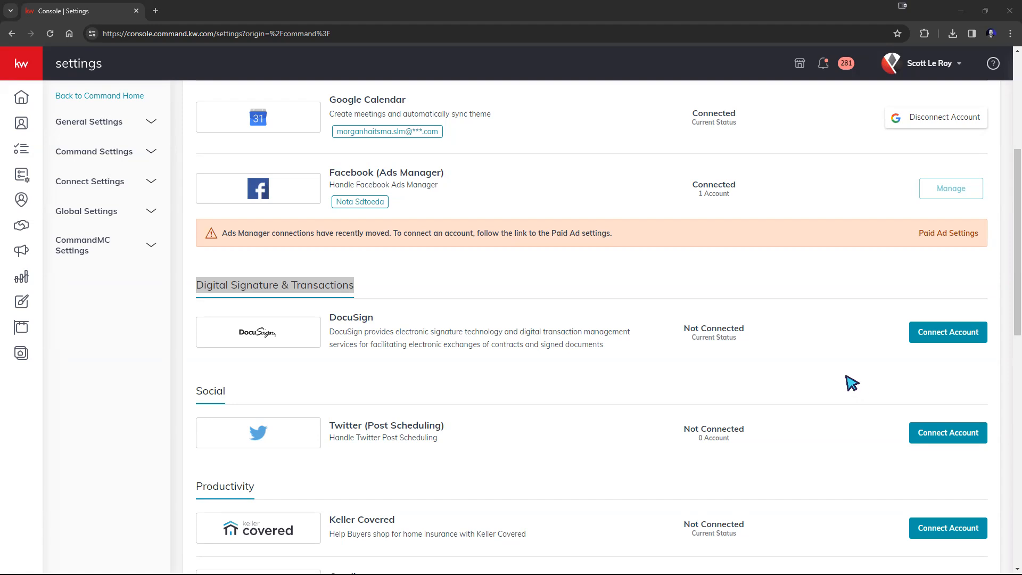
{"action": "left_click", "coordinate": [858, 360]}
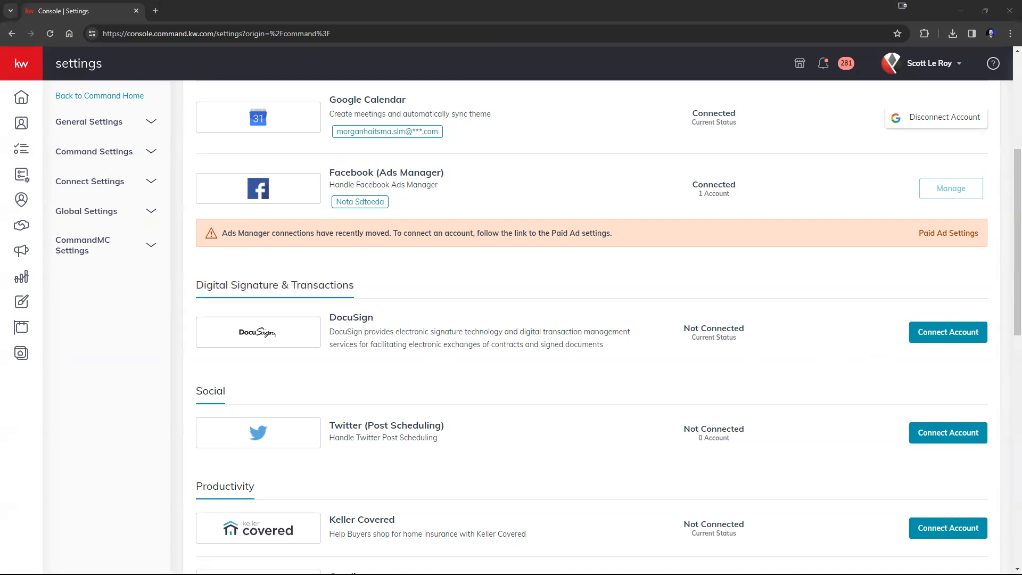
Start connecting DocuSign, review the prefilled email, and choose 'Log in here' for an existing account
{"action": "left_click", "coordinate": [950, 333]}
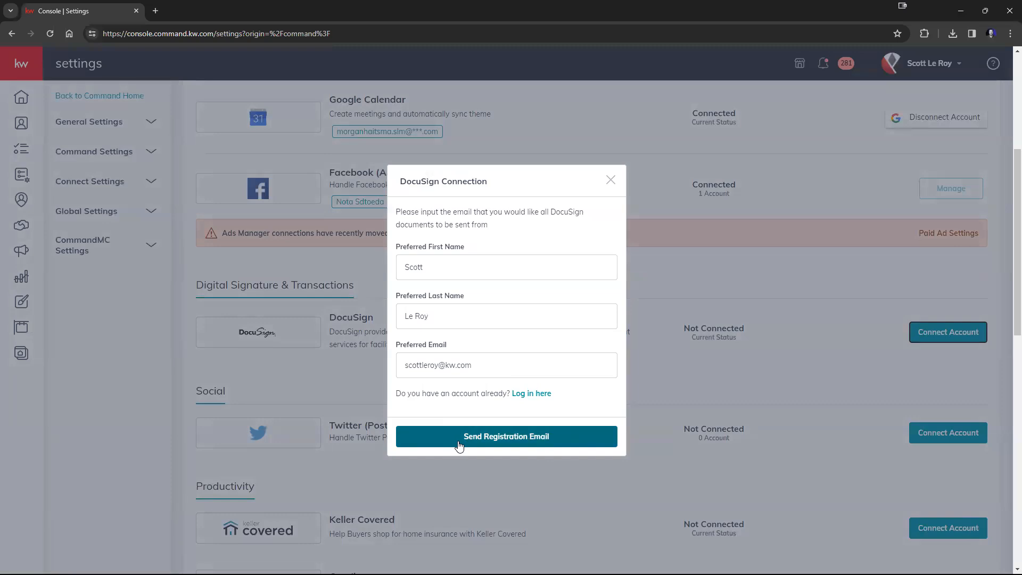
{"action": "left_click_drag", "start_coordinate": [405, 365], "coordinate": [510, 367]}
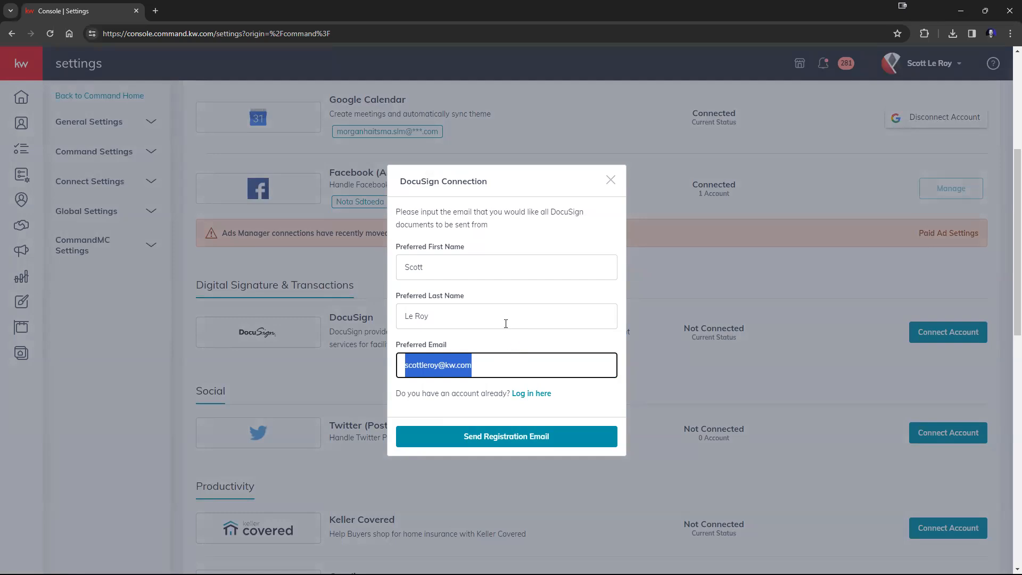
{"action": "left_click", "coordinate": [509, 297]}
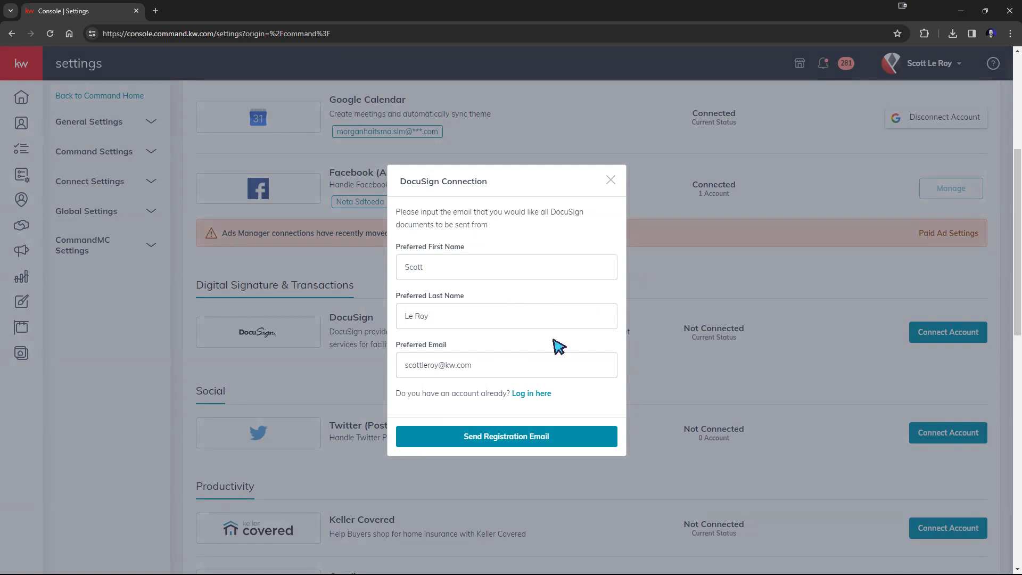
{"action": "left_click", "coordinate": [526, 394]}
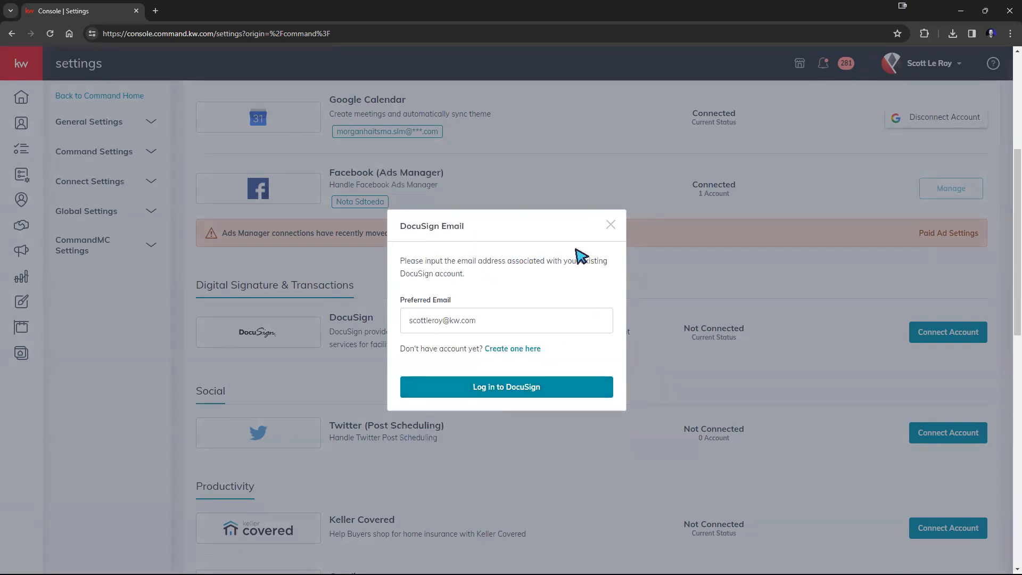
Reopen the existing-account DocuSign login and replace the email's name part with the user's own
{"action": "left_click", "coordinate": [610, 224]}
{"action": "left_click", "coordinate": [966, 332]}
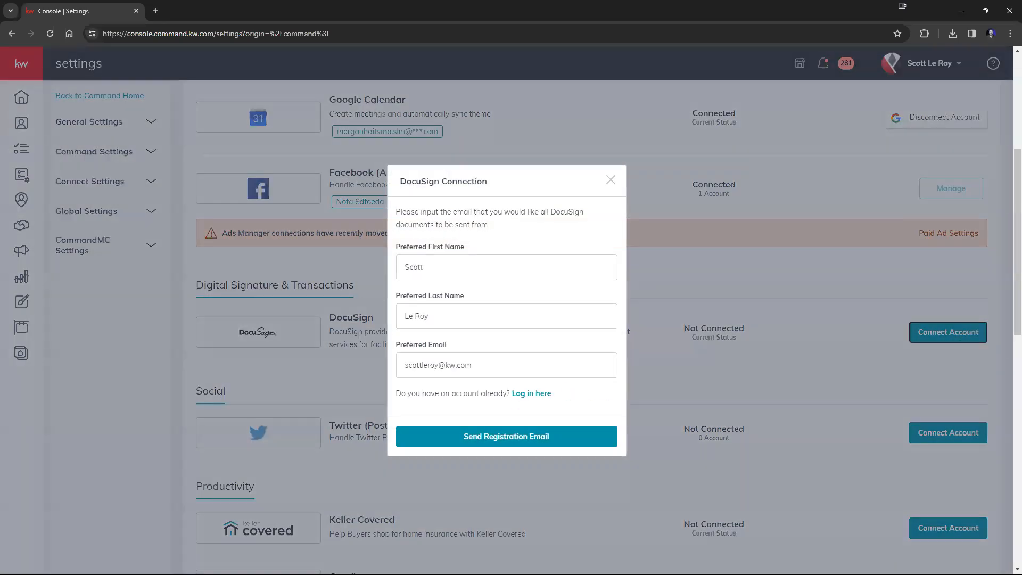
{"action": "left_click_drag", "start_coordinate": [509, 392], "coordinate": [585, 400]}
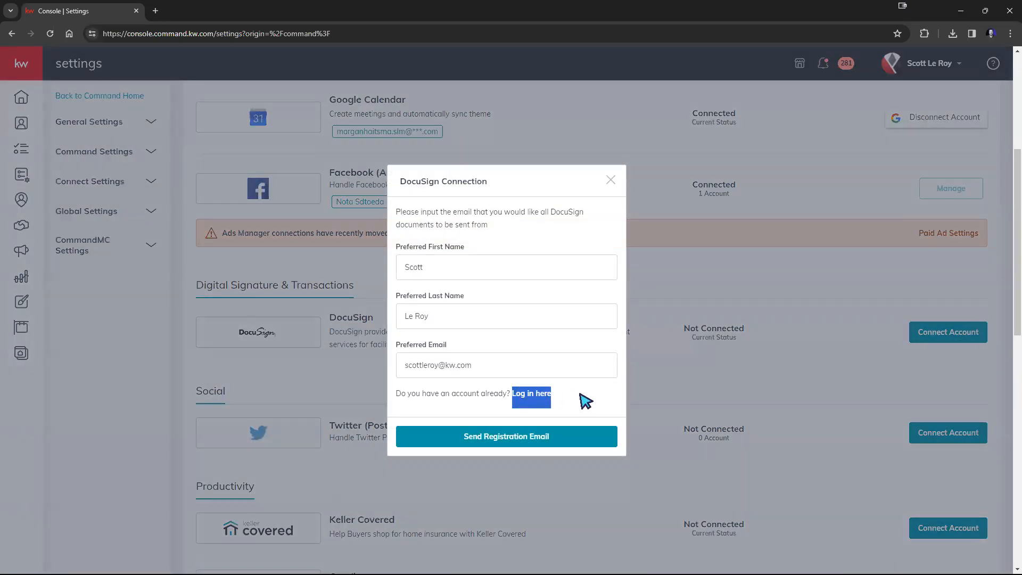
{"action": "left_click", "coordinate": [541, 397]}
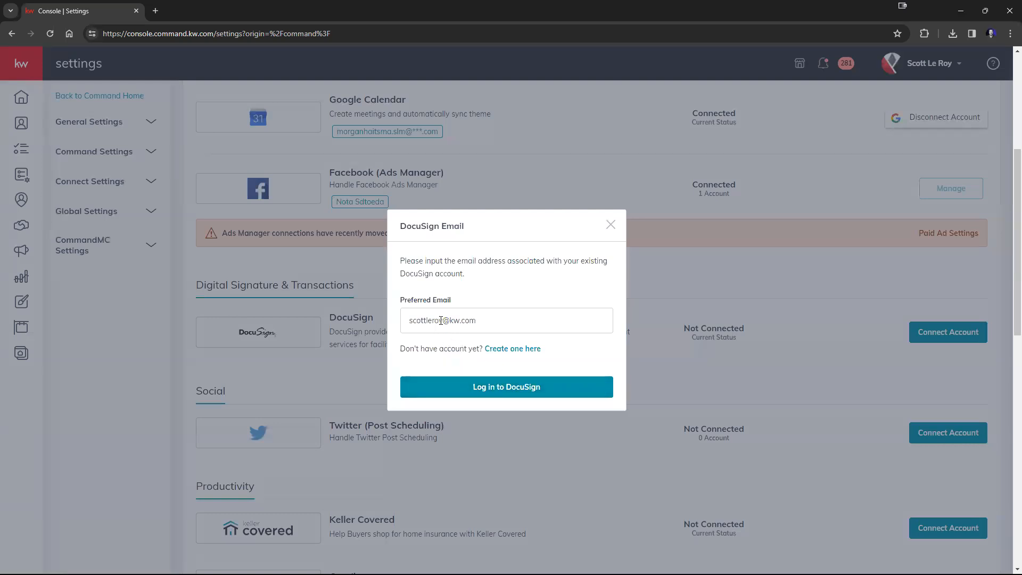
{"action": "left_click_drag", "start_coordinate": [443, 319], "coordinate": [396, 323]}
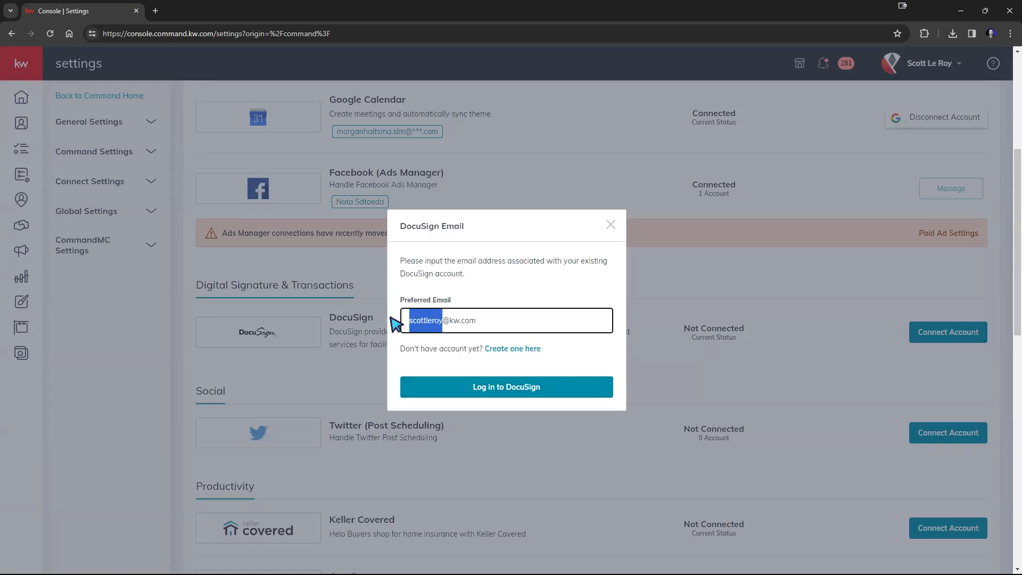
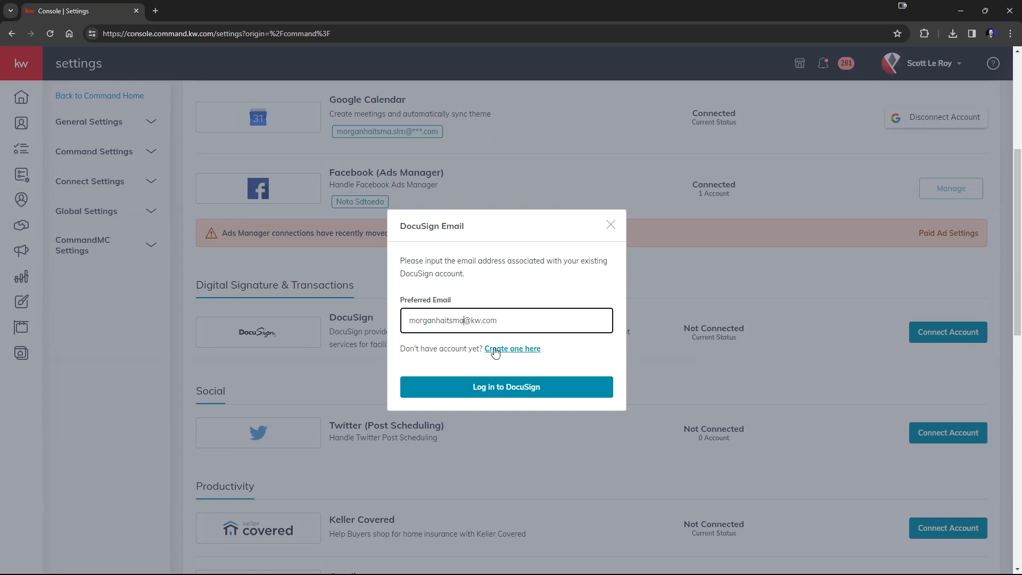
Log in to DocuSign with the account password so the integration is ready
{"action": "left_click", "coordinate": [510, 391]}
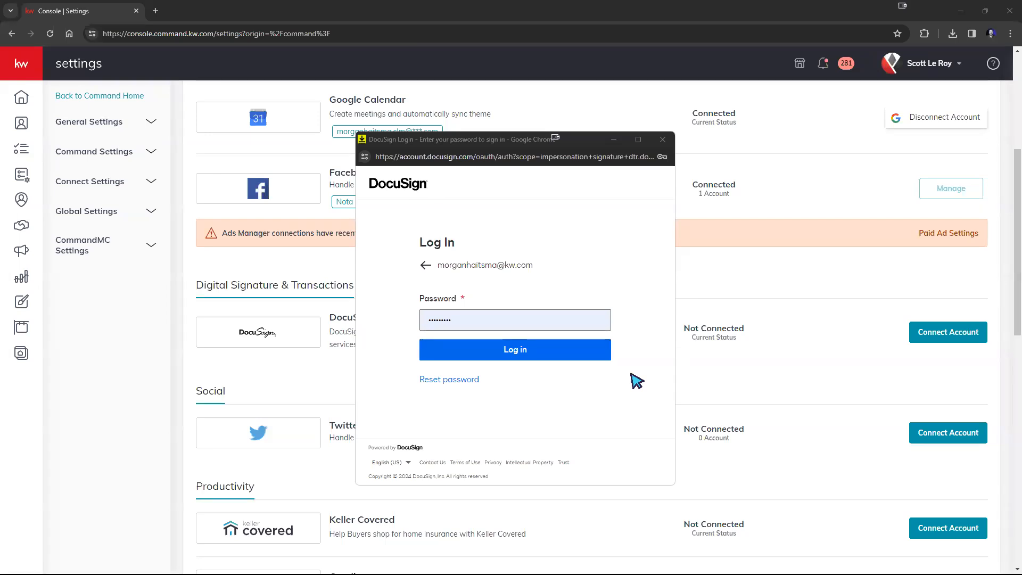
{"action": "left_click", "coordinate": [526, 141]}
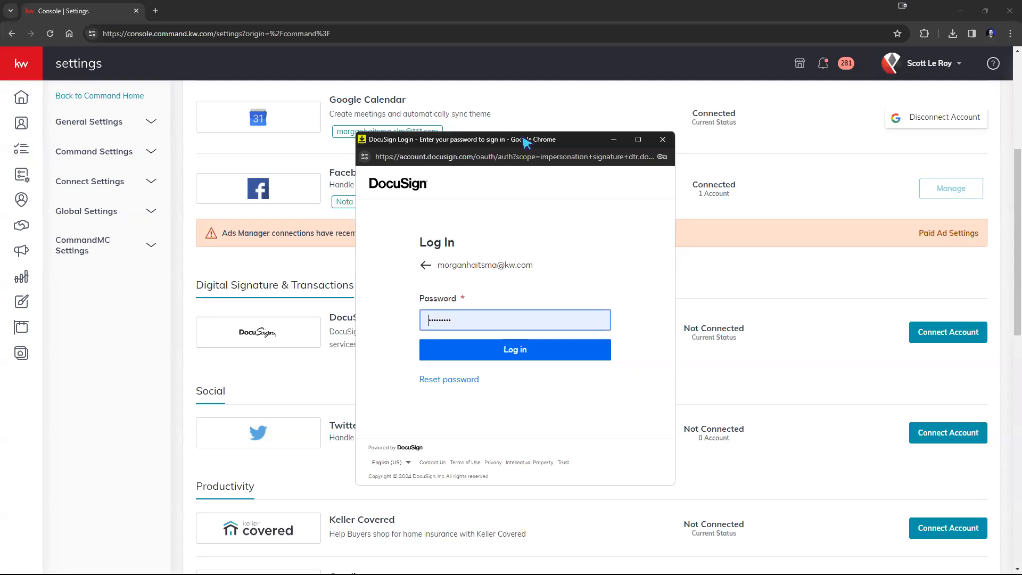
{"action": "left_click_drag", "start_coordinate": [526, 142], "coordinate": [548, 152]}
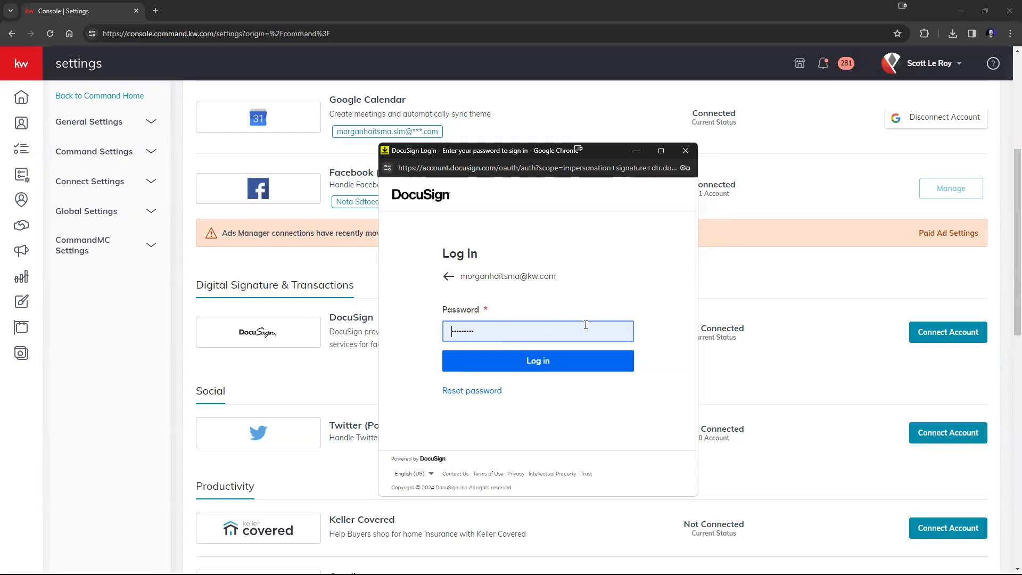
{"action": "left_click", "coordinate": [553, 363]}
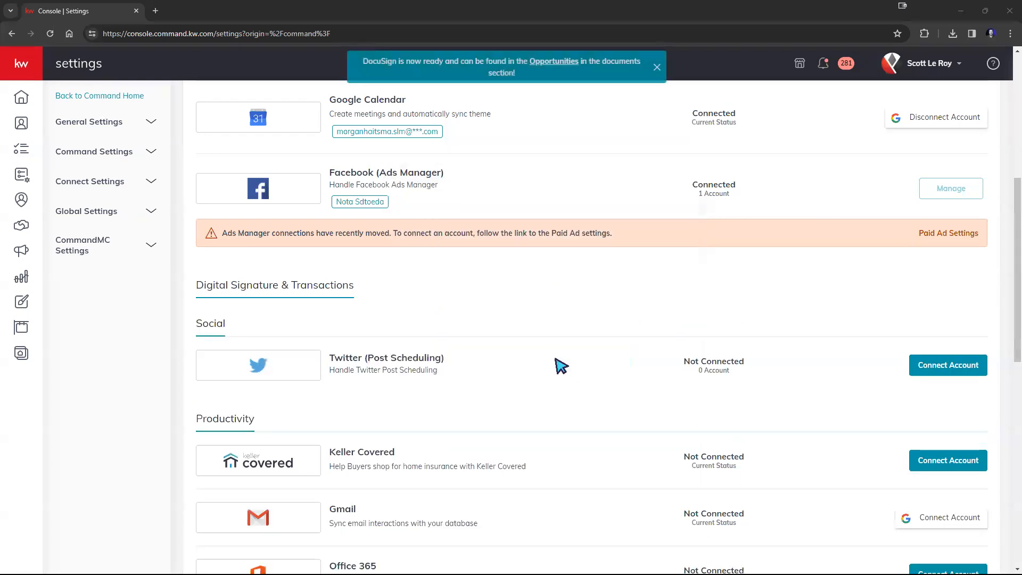
Review the DocuSign ready confirmation and the email linked to DocuSign
{"action": "left_click_drag", "start_coordinate": [363, 63], "coordinate": [514, 76]}
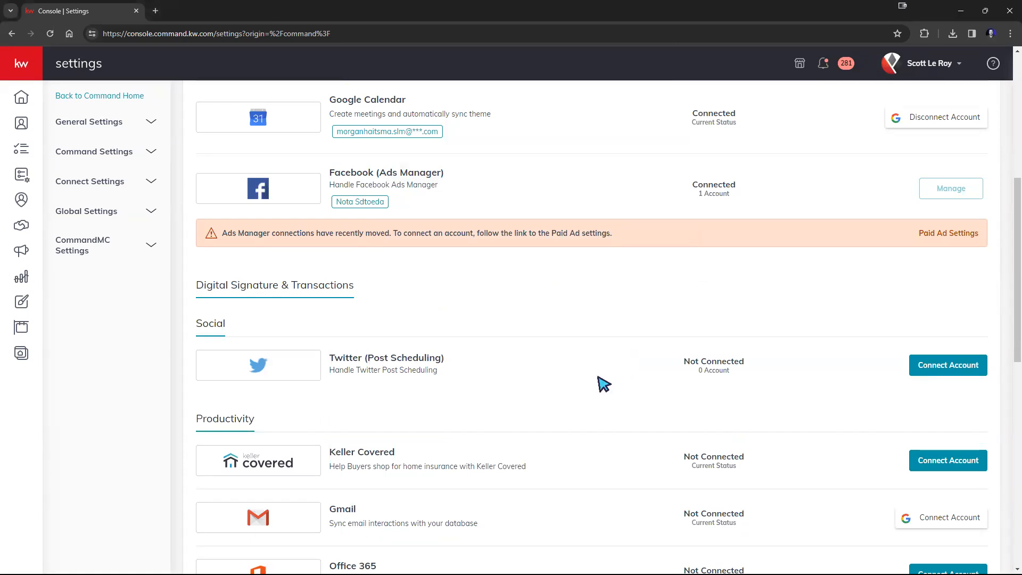
{"action": "scroll", "coordinate": [600, 381], "scroll_direction": "up", "scroll_amount": 7}
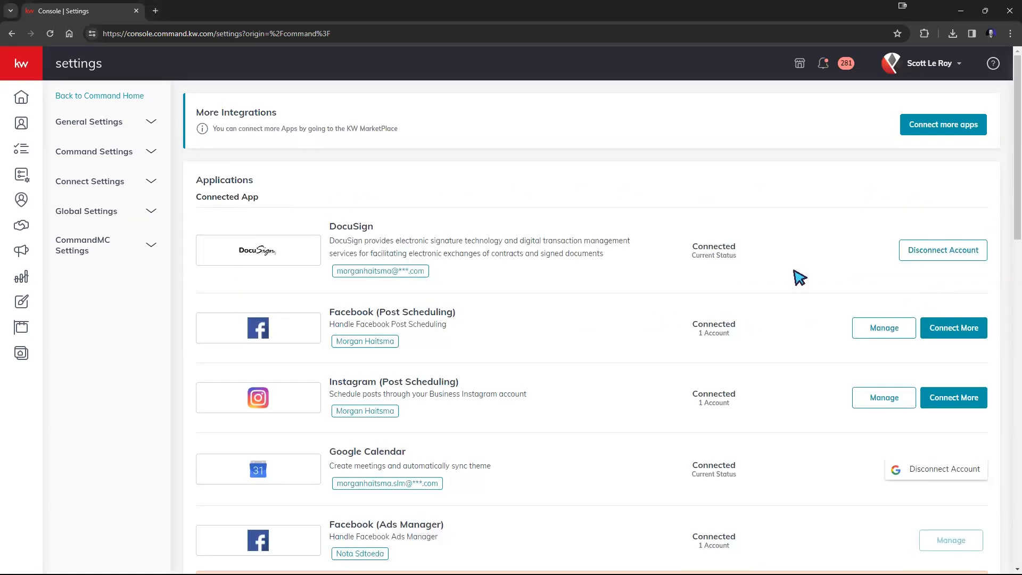
{"action": "left_click_drag", "start_coordinate": [338, 272], "coordinate": [528, 274]}
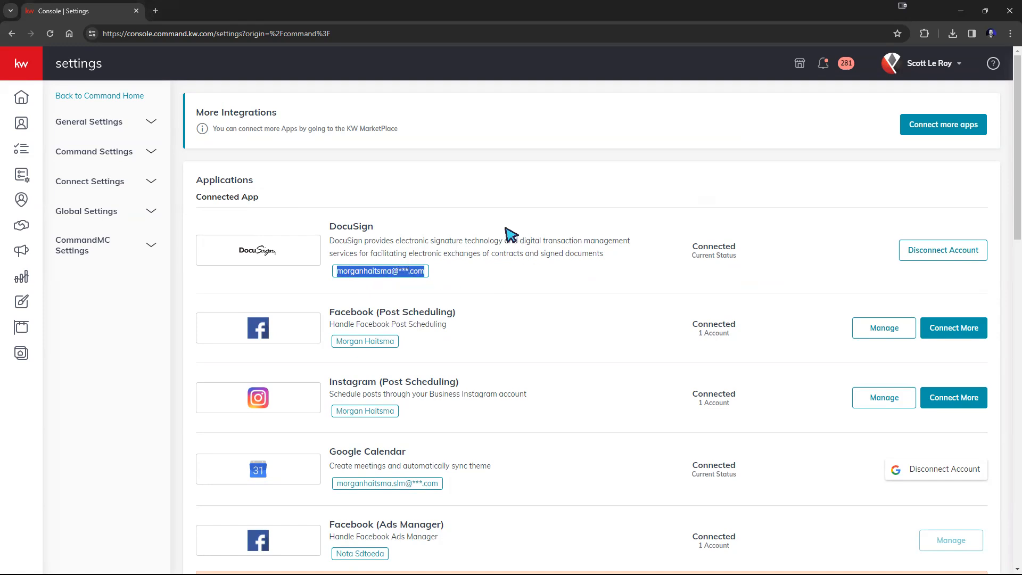
{"action": "left_click", "coordinate": [489, 288]}
{"action": "left_click_drag", "start_coordinate": [399, 273], "coordinate": [408, 272]}
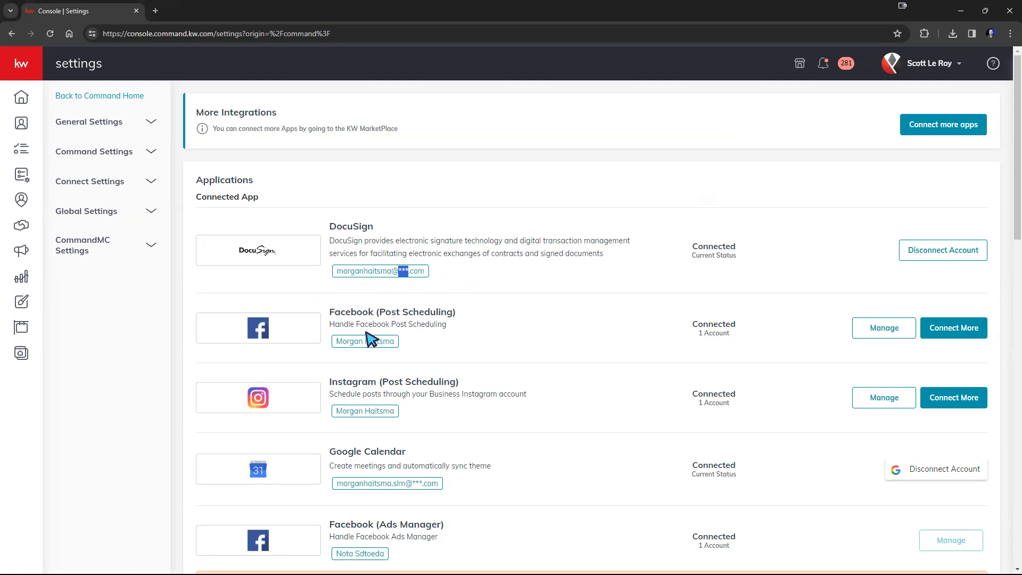
{"action": "left_click", "coordinate": [417, 283]}
Check the connected DocuSign account address, then go to the Contacts list
{"action": "left_click_drag", "start_coordinate": [336, 272], "coordinate": [423, 272]}
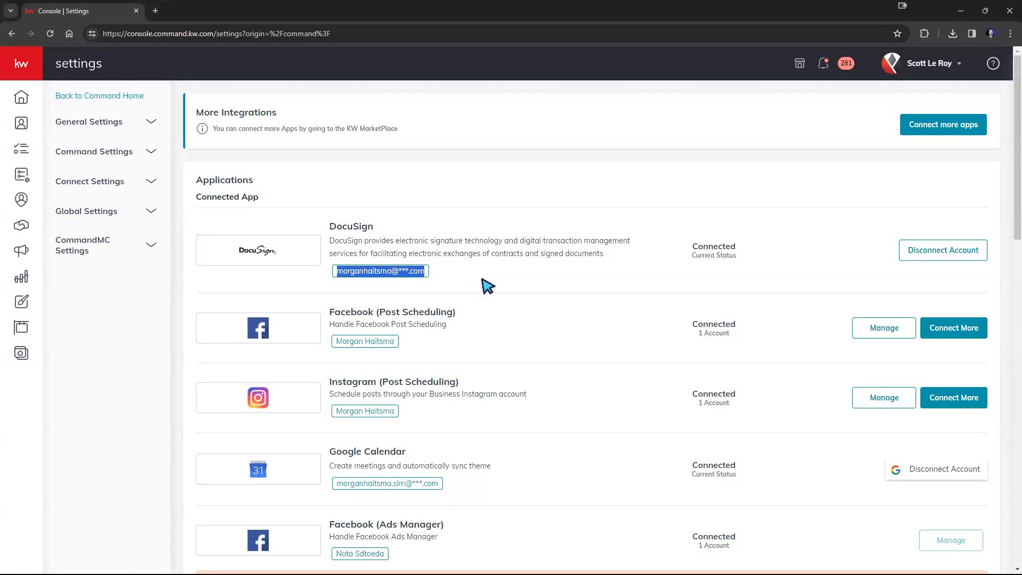
{"action": "left_click", "coordinate": [486, 286]}
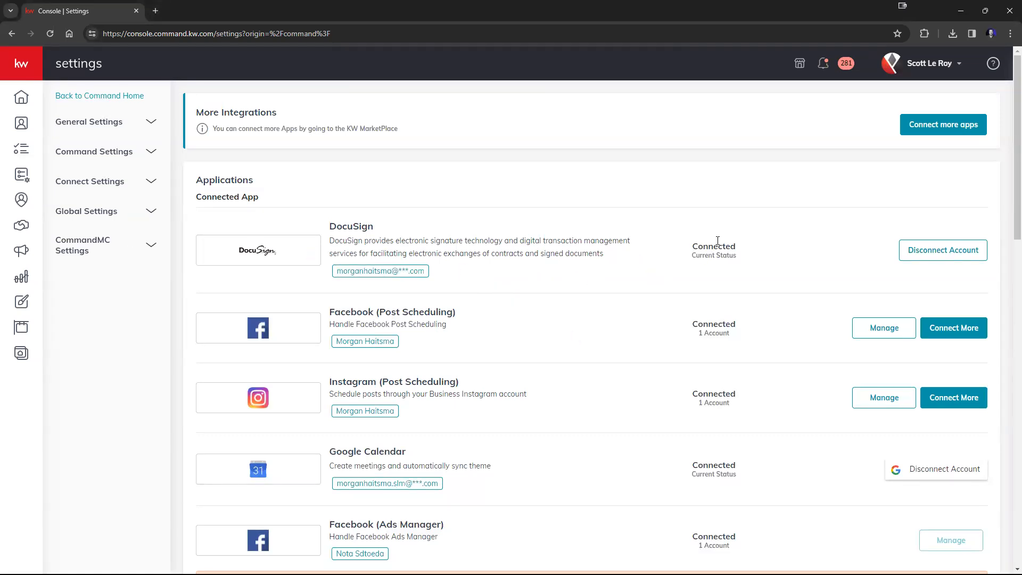
{"action": "left_click", "coordinate": [19, 63]}
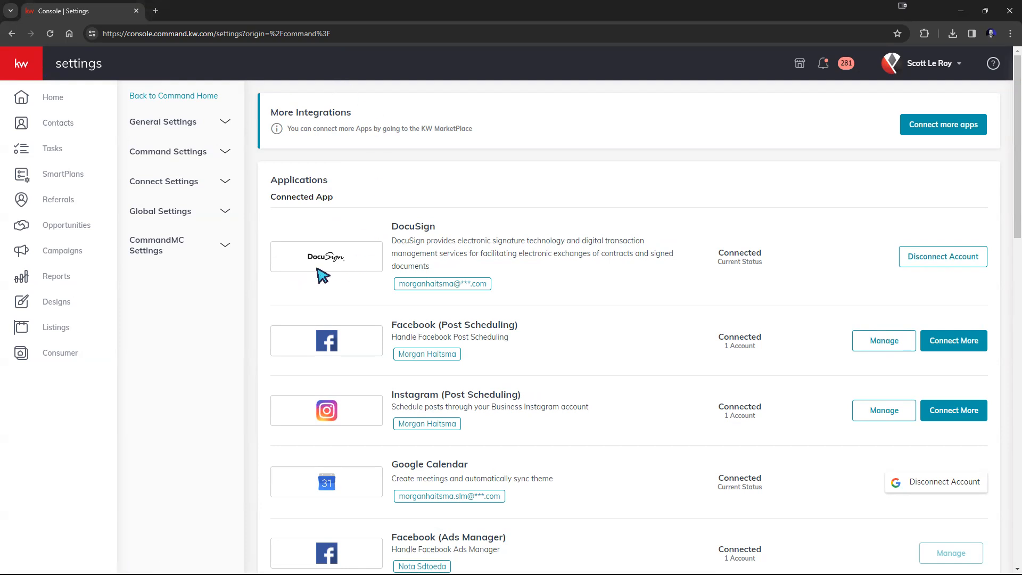
{"action": "left_click", "coordinate": [73, 126]}
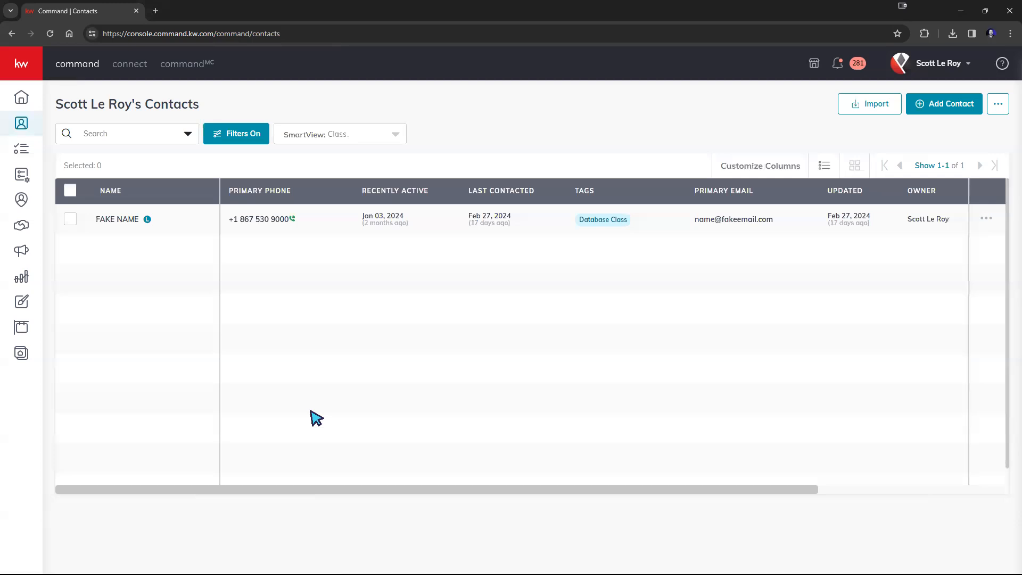
Cancel Add Contact and open the Database Class contact's record from the table
{"action": "left_click", "coordinate": [935, 109]}
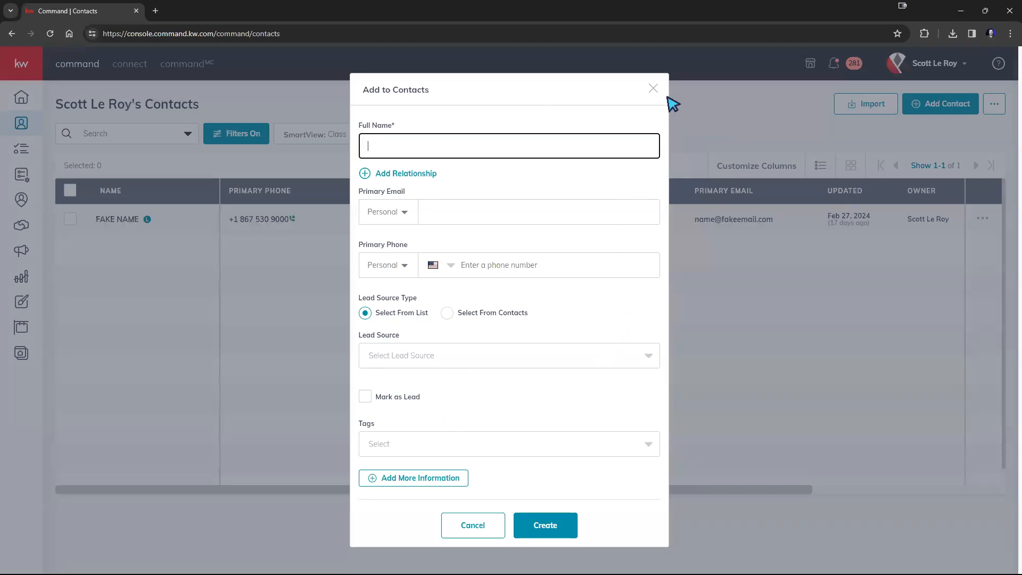
{"action": "left_click", "coordinate": [653, 88]}
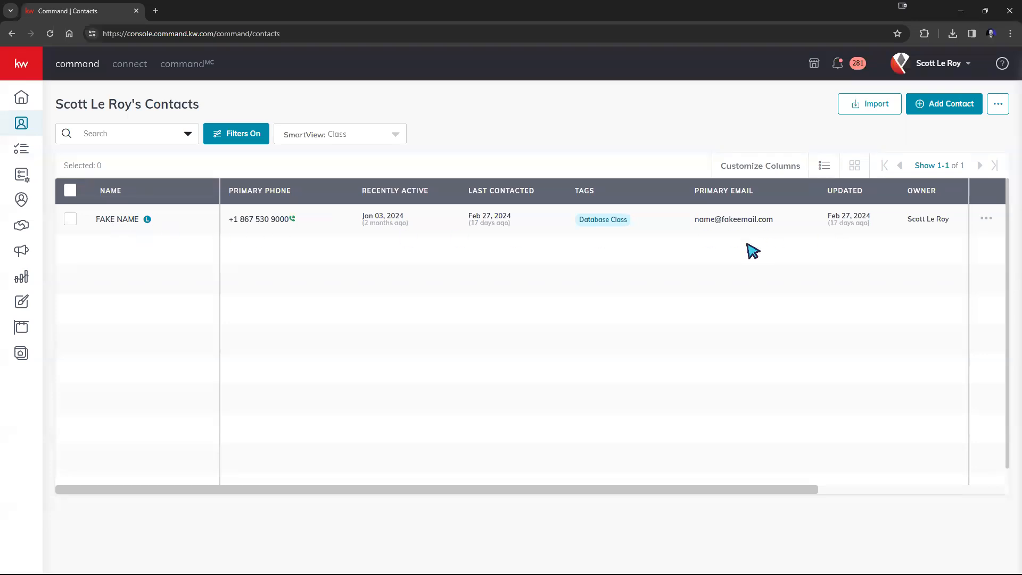
{"action": "left_click", "coordinate": [120, 220]}
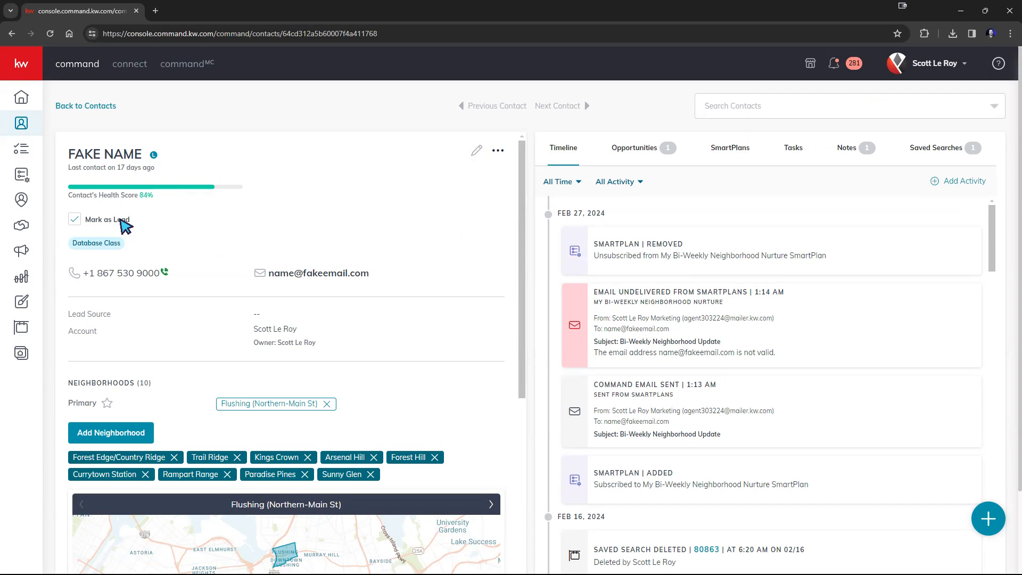
{"action": "scroll", "coordinate": [224, 211], "scroll_direction": "down", "scroll_amount": 2}
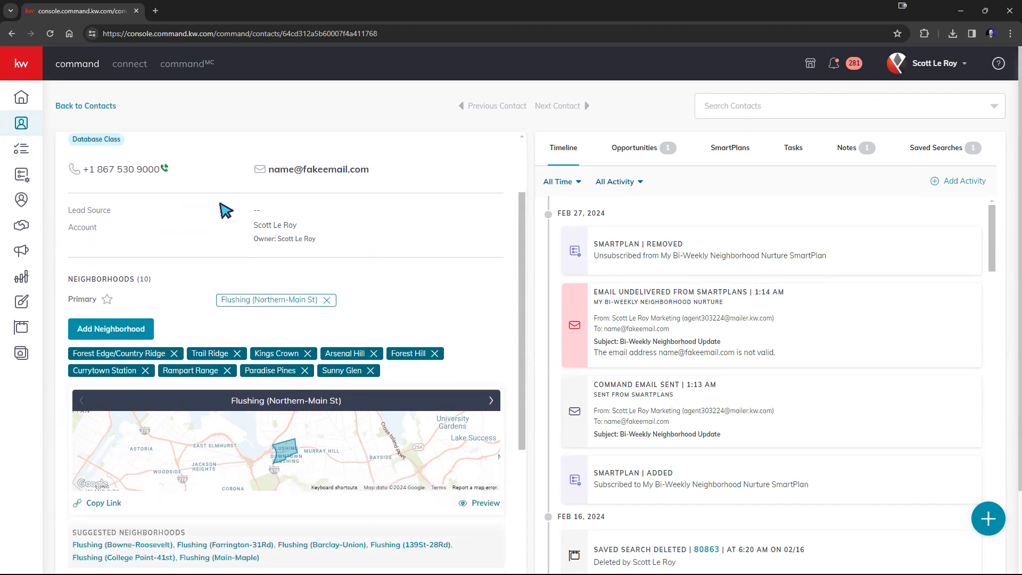
{"action": "scroll", "coordinate": [255, 263], "scroll_direction": "down", "scroll_amount": 7}
{"action": "scroll", "coordinate": [258, 263], "scroll_direction": "up", "scroll_amount": 7}
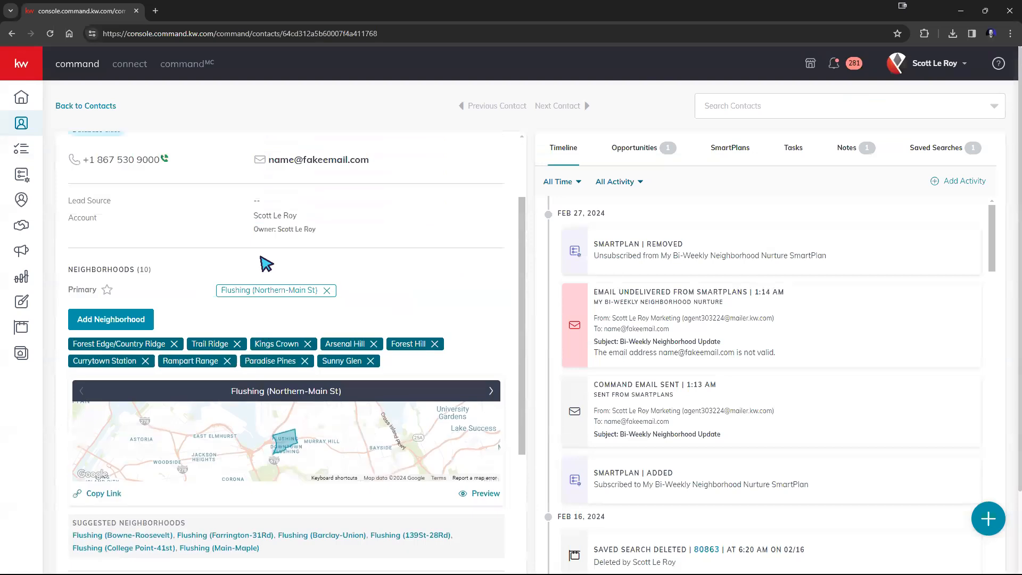
{"action": "scroll", "coordinate": [266, 263], "scroll_direction": "up", "scroll_amount": 2}
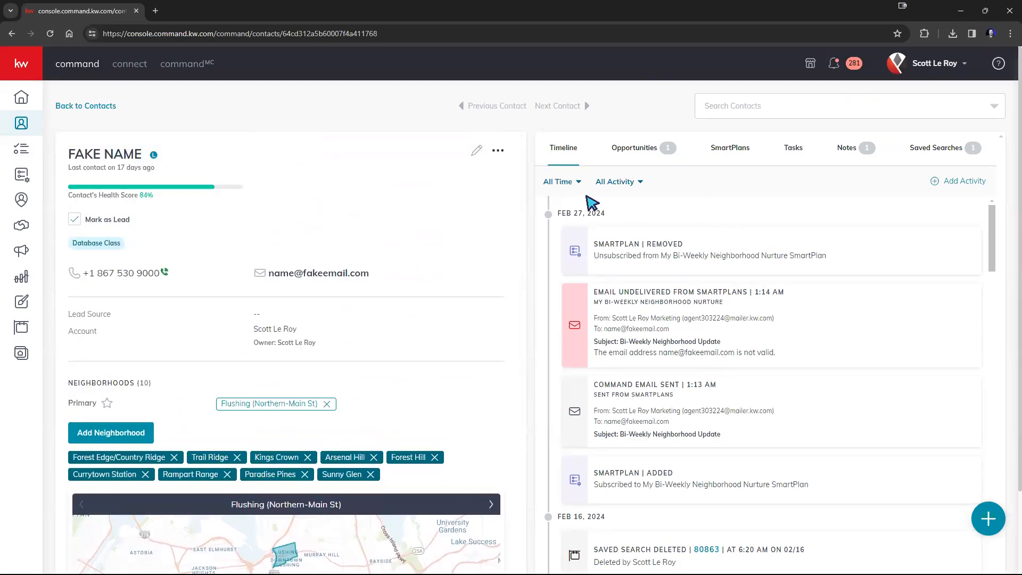
{"action": "scroll", "coordinate": [826, 240], "scroll_direction": "down", "scroll_amount": 5}
{"action": "scroll", "coordinate": [826, 240], "scroll_direction": "down", "scroll_amount": 10}
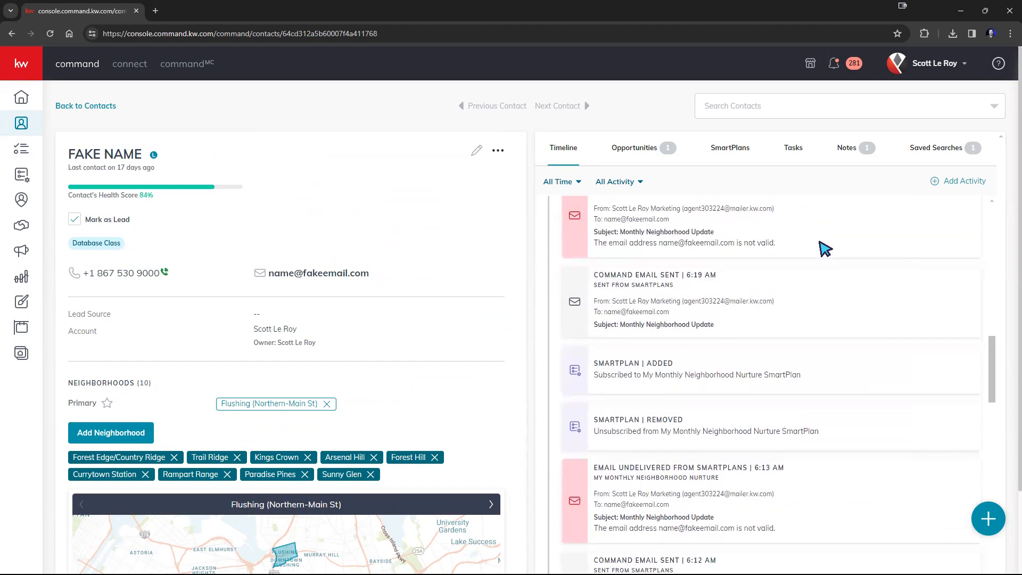
{"action": "scroll", "coordinate": [825, 248], "scroll_direction": "down", "scroll_amount": 10}
{"action": "scroll", "coordinate": [825, 253], "scroll_direction": "up", "scroll_amount": 10}
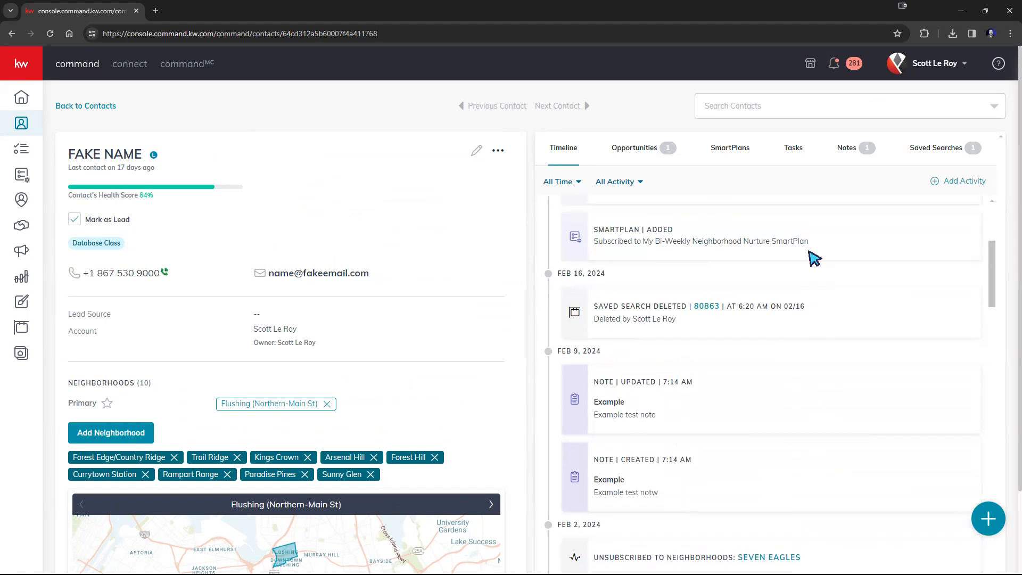
{"action": "scroll", "coordinate": [811, 255], "scroll_direction": "up", "scroll_amount": 5}
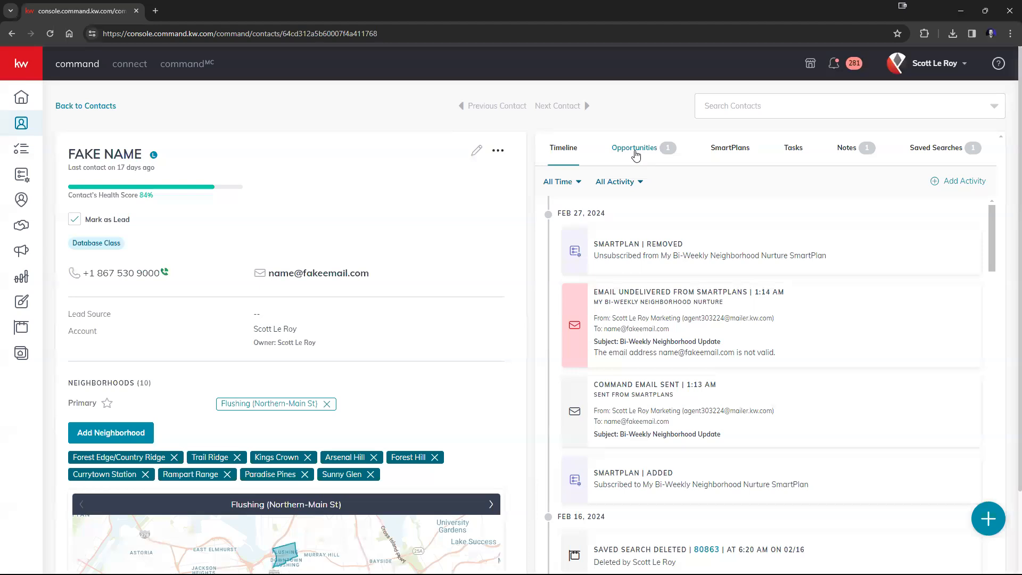
Show the client's 122 Main St opportunity and open a blank Create Opportunity form
{"action": "left_click", "coordinate": [636, 155]}
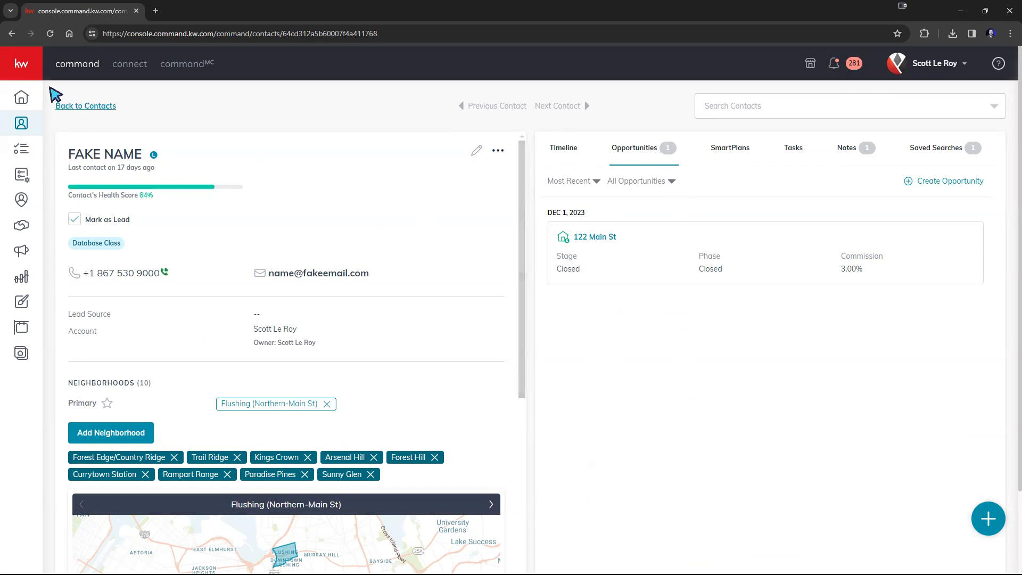
{"action": "mouse_move", "coordinate": [32, 129]}
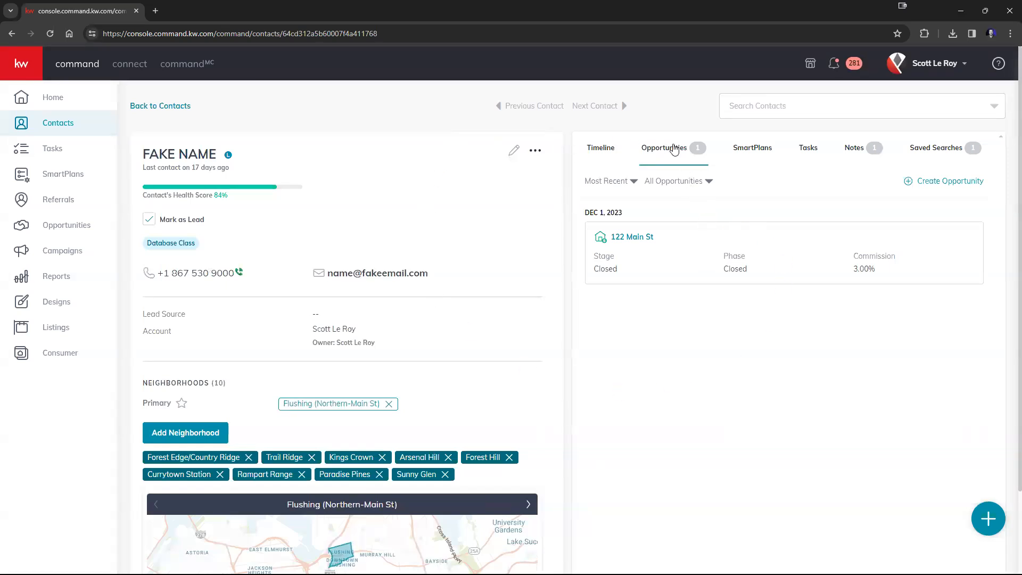
{"action": "left_click", "coordinate": [956, 180]}
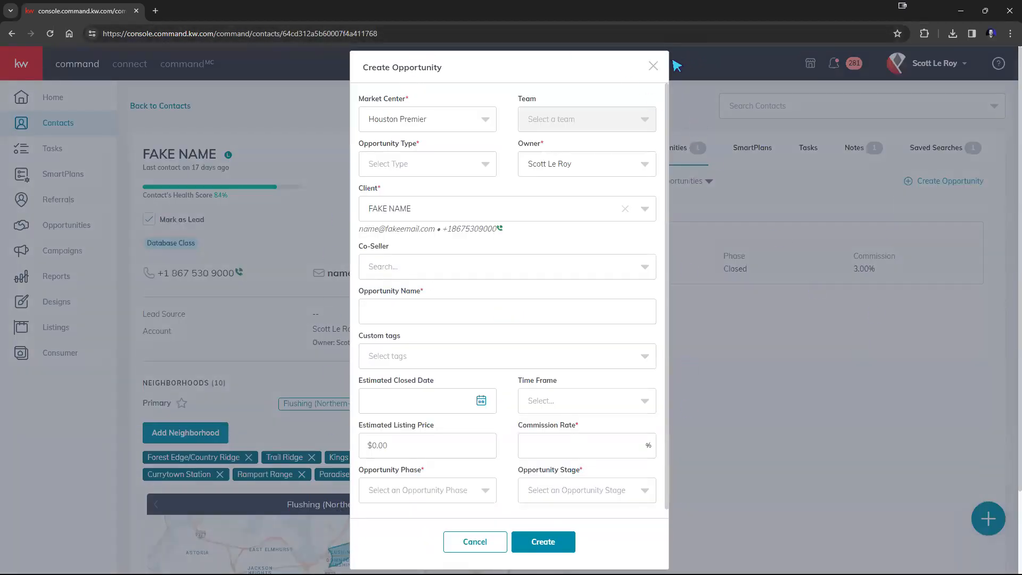
{"action": "left_click", "coordinate": [655, 65]}
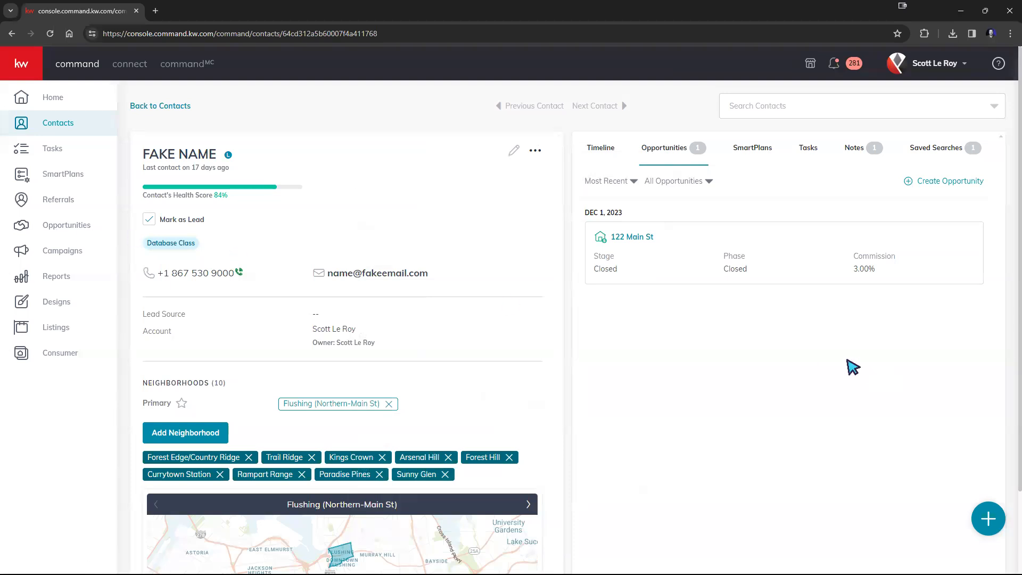
{"action": "left_click", "coordinate": [930, 184]}
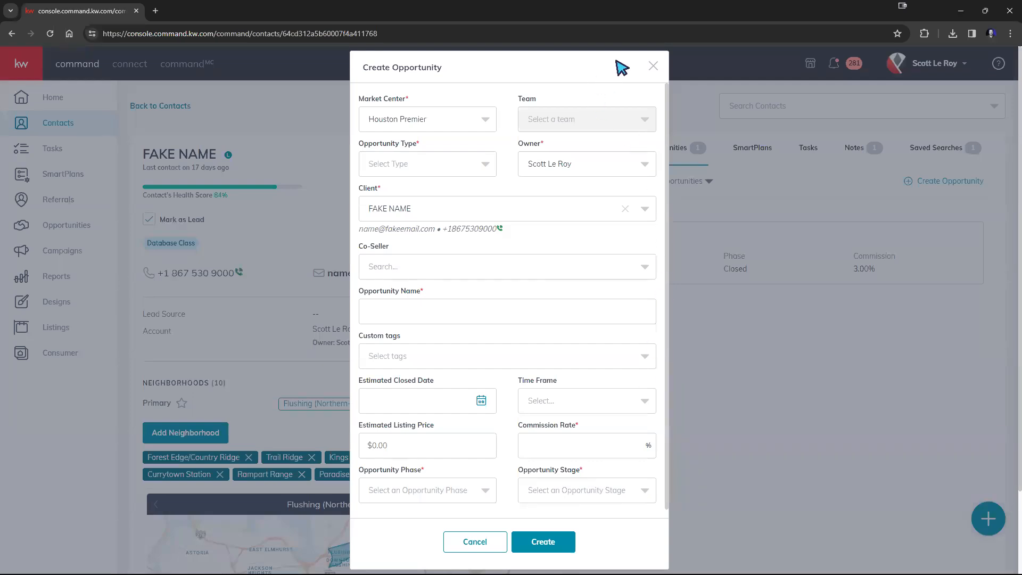
Duplicate the contact record page into a second browser tab
{"action": "scroll", "coordinate": [543, 335], "scroll_direction": "down", "scroll_amount": 1}
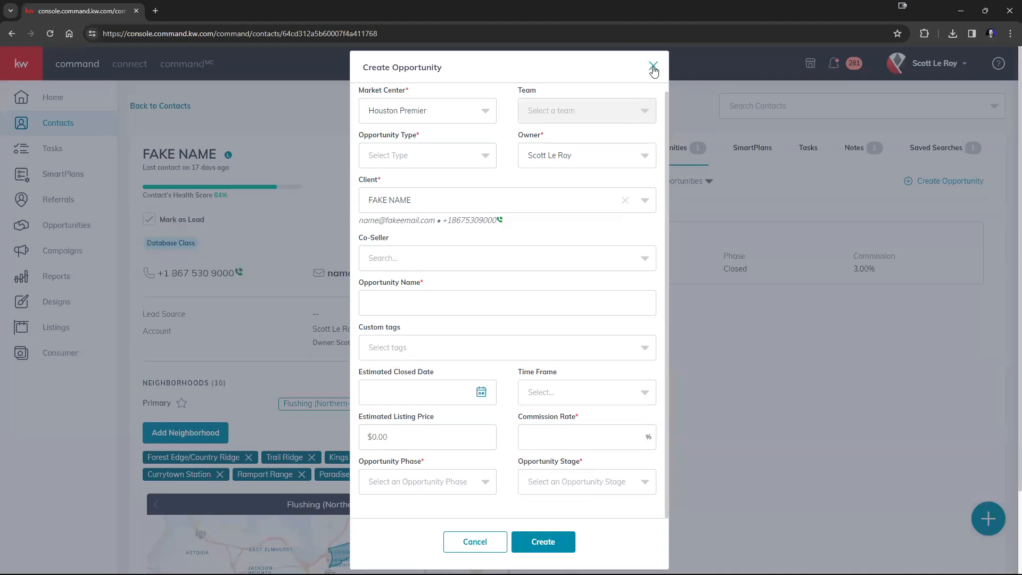
{"action": "right_click", "coordinate": [85, 13]}
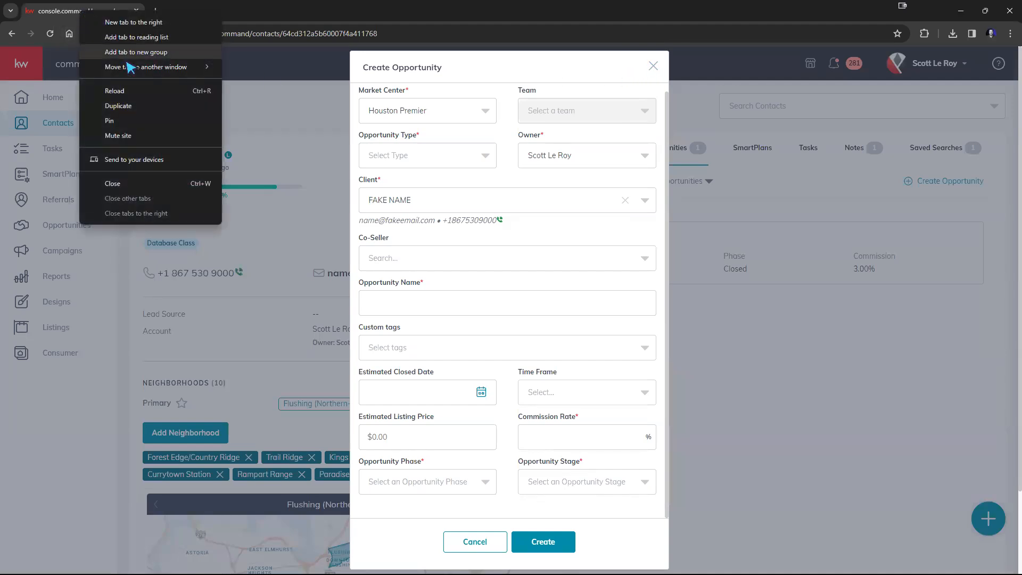
{"action": "left_click", "coordinate": [131, 107]}
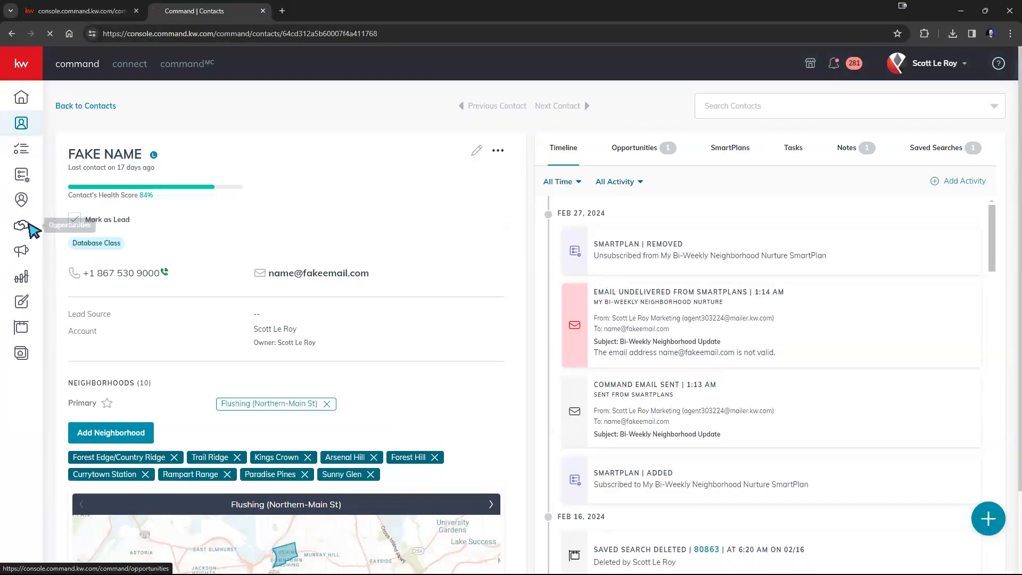
Go to the Opportunities pipeline overview and open the Listings Cultivate stage board
{"action": "left_click", "coordinate": [24, 226]}
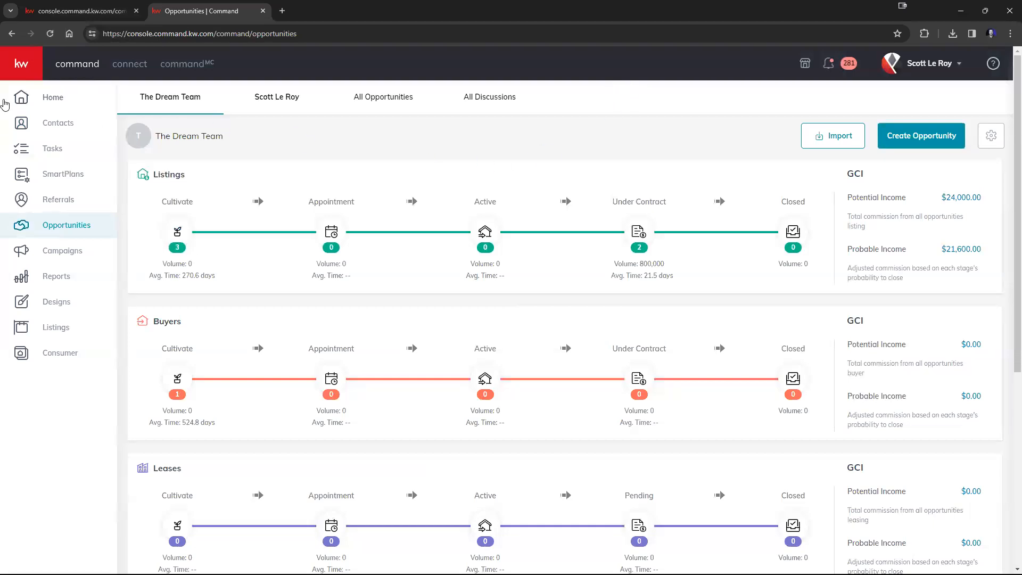
{"action": "left_click", "coordinate": [27, 66]}
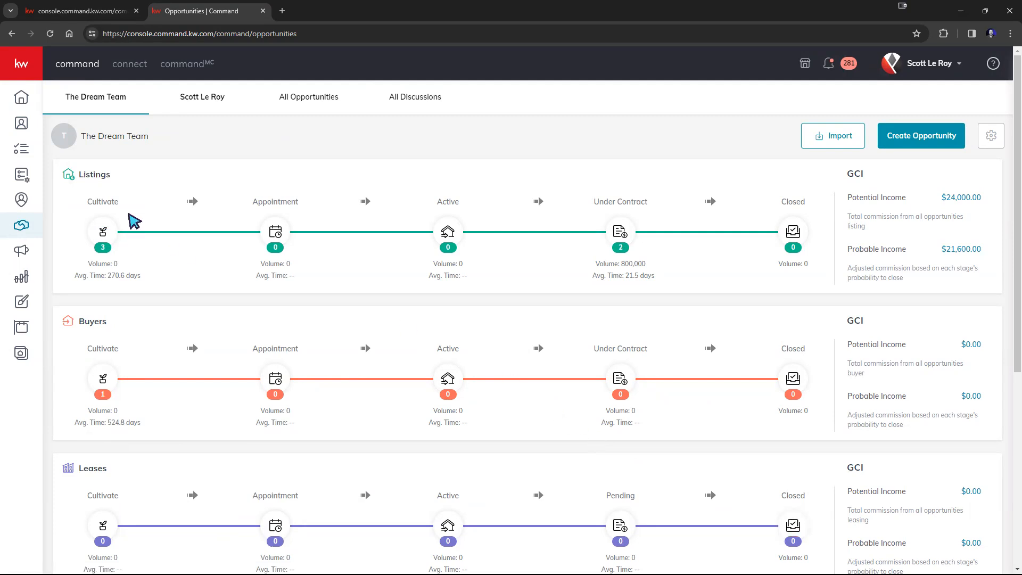
{"action": "double_click", "coordinate": [86, 175]}
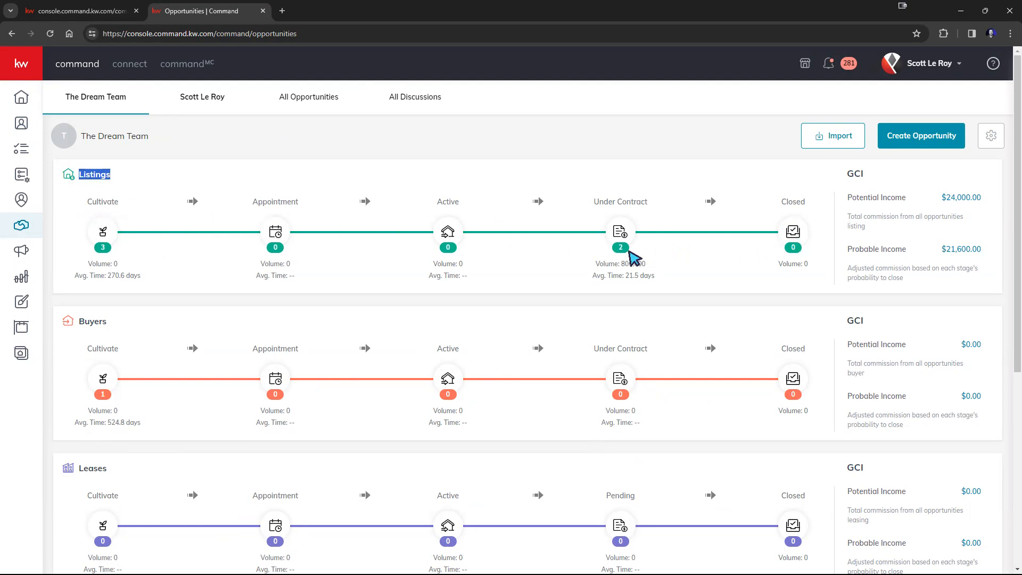
{"action": "double_click", "coordinate": [87, 322]}
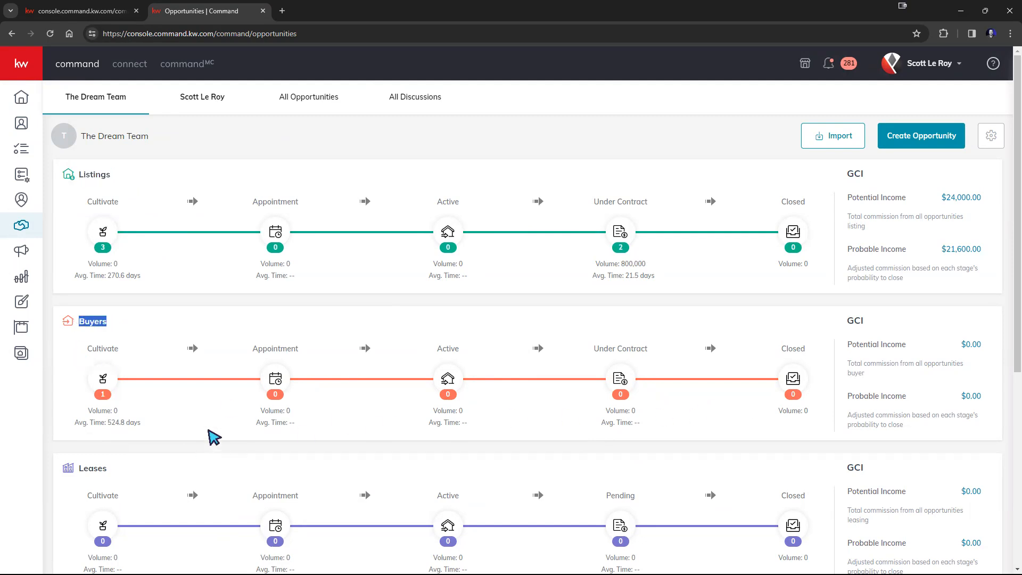
{"action": "left_click_drag", "start_coordinate": [121, 473], "coordinate": [92, 469]}
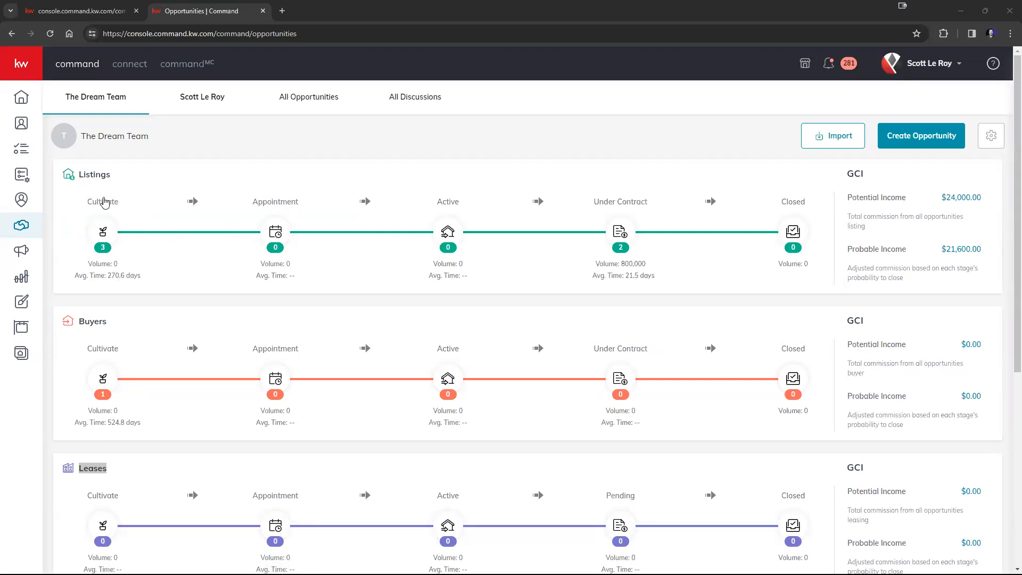
{"action": "left_click", "coordinate": [103, 233]}
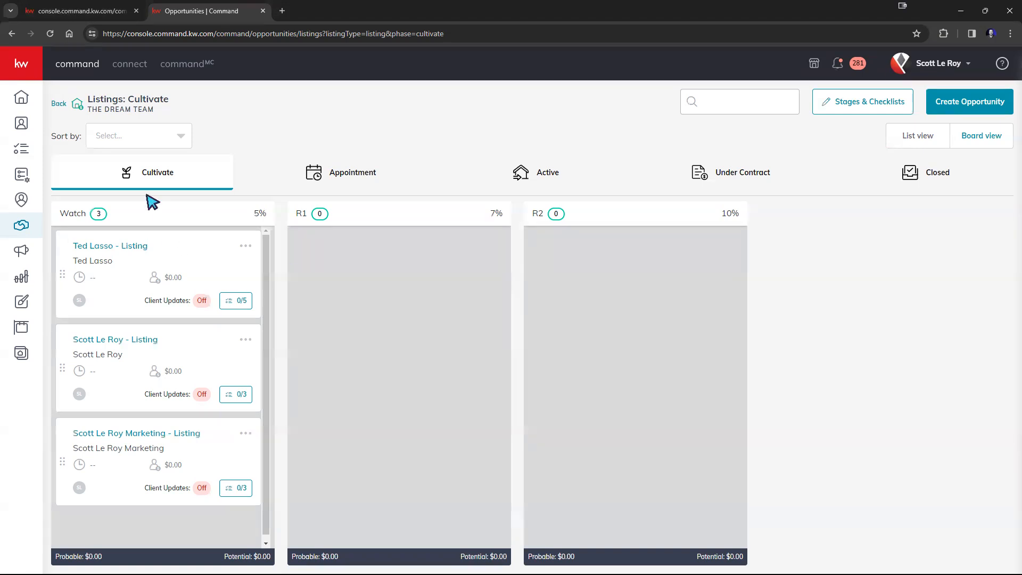
Return to the Opportunities overview and open the empty Listings Active board
{"action": "left_click", "coordinate": [59, 106]}
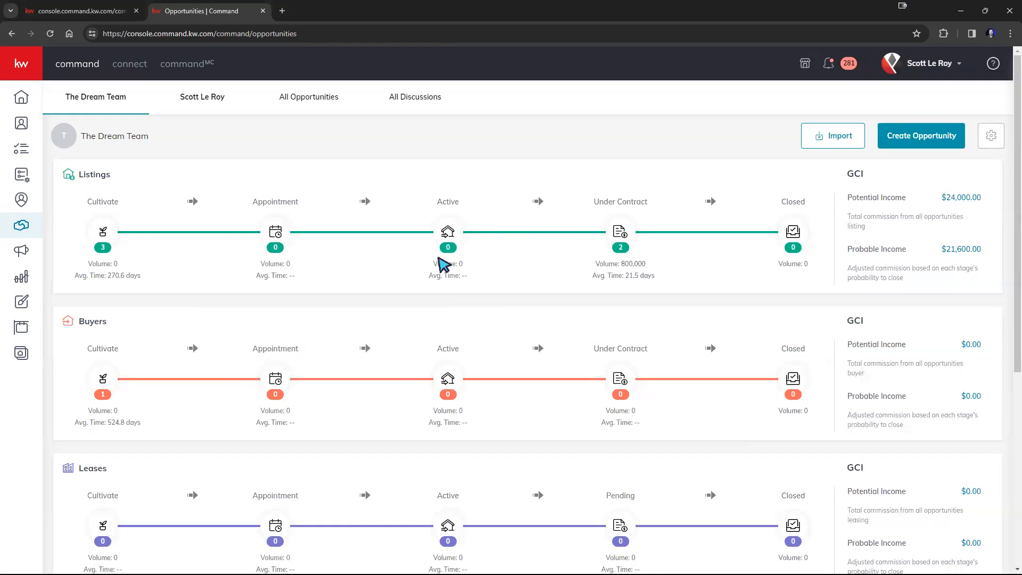
{"action": "left_click", "coordinate": [447, 232]}
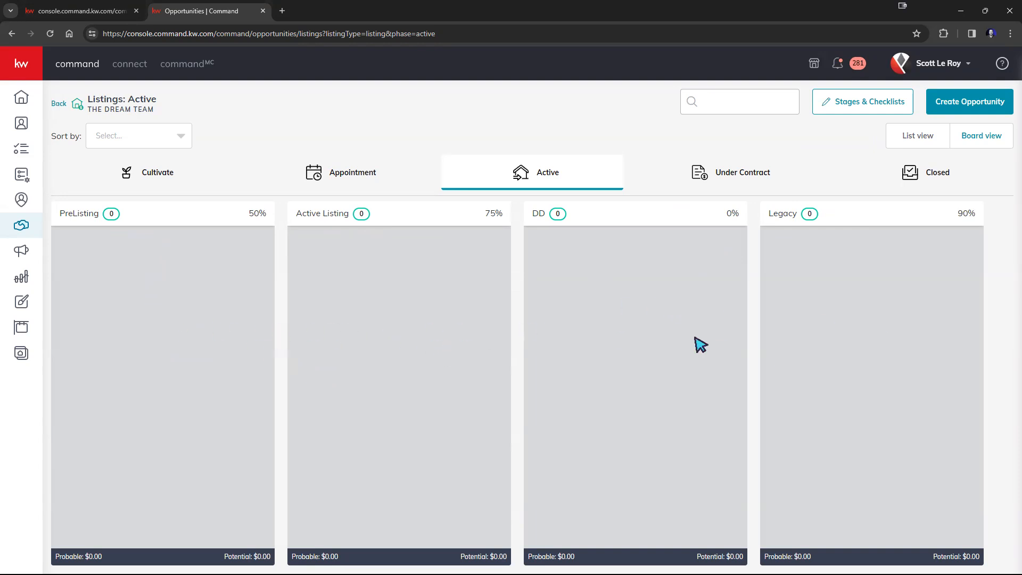
View the empty Buyers Active board, then go back to the Opportunities overview
{"action": "left_click", "coordinate": [58, 104]}
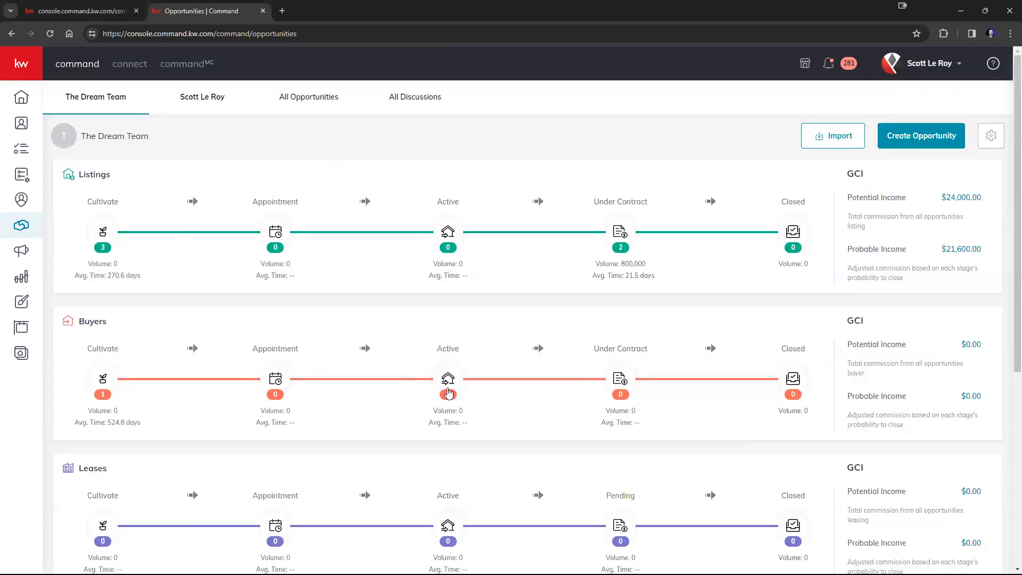
{"action": "left_click", "coordinate": [449, 387]}
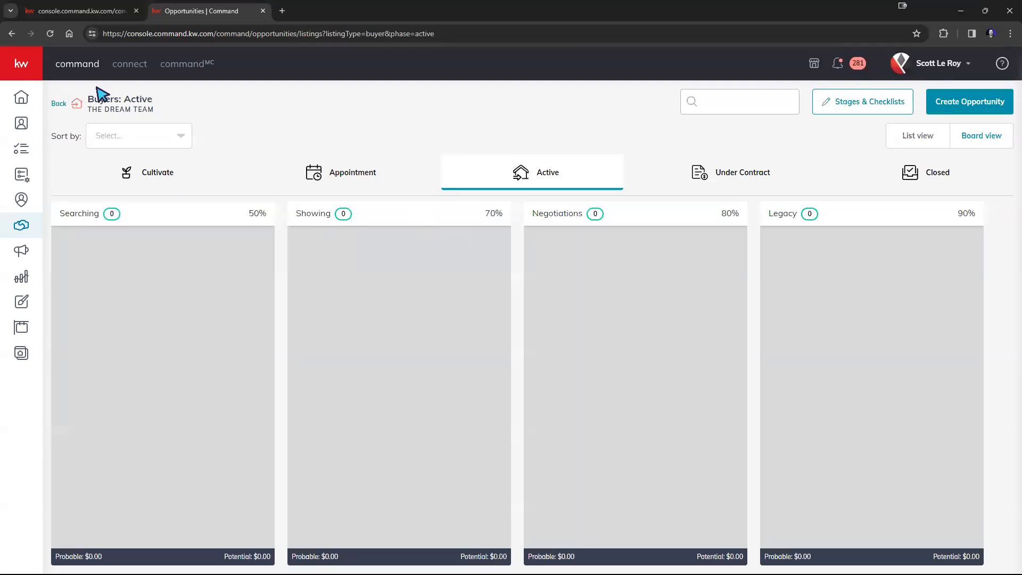
{"action": "left_click", "coordinate": [57, 103]}
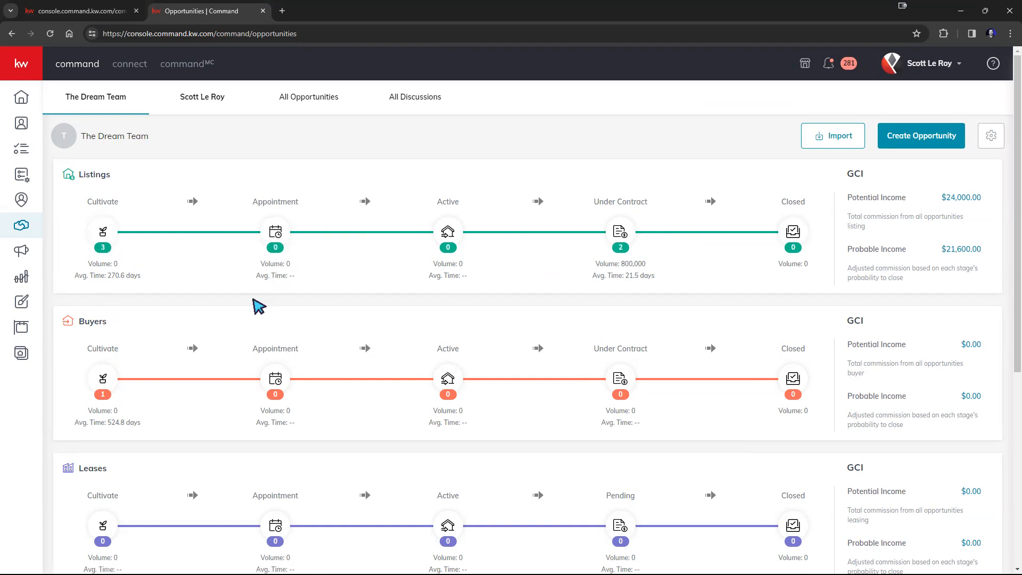
Switch to the agent's own pipelines and review listings GCI $190,932 and buyers GCI $42,250
{"action": "left_click", "coordinate": [216, 102]}
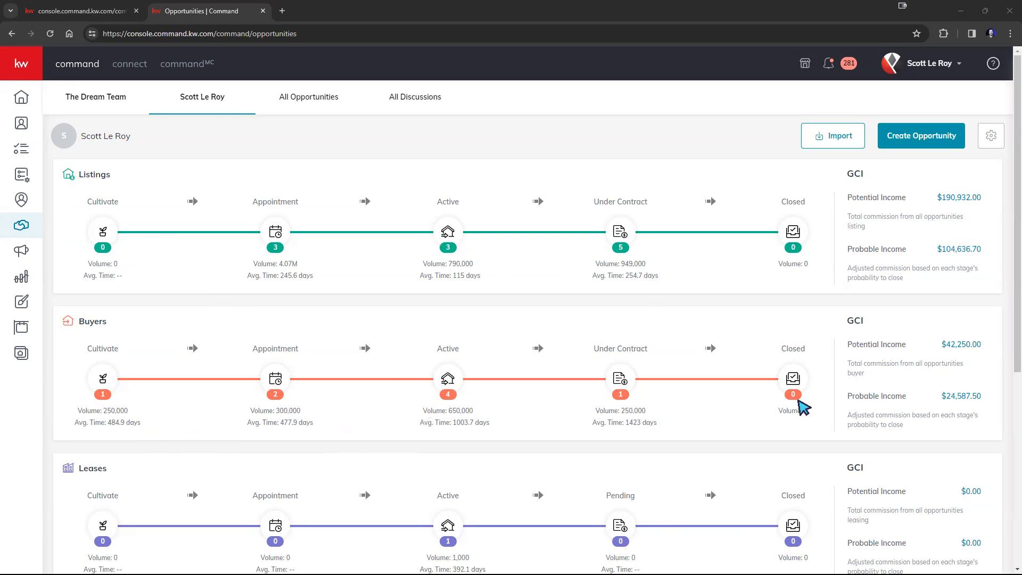
{"action": "scroll", "coordinate": [513, 524], "scroll_direction": "down", "scroll_amount": 1}
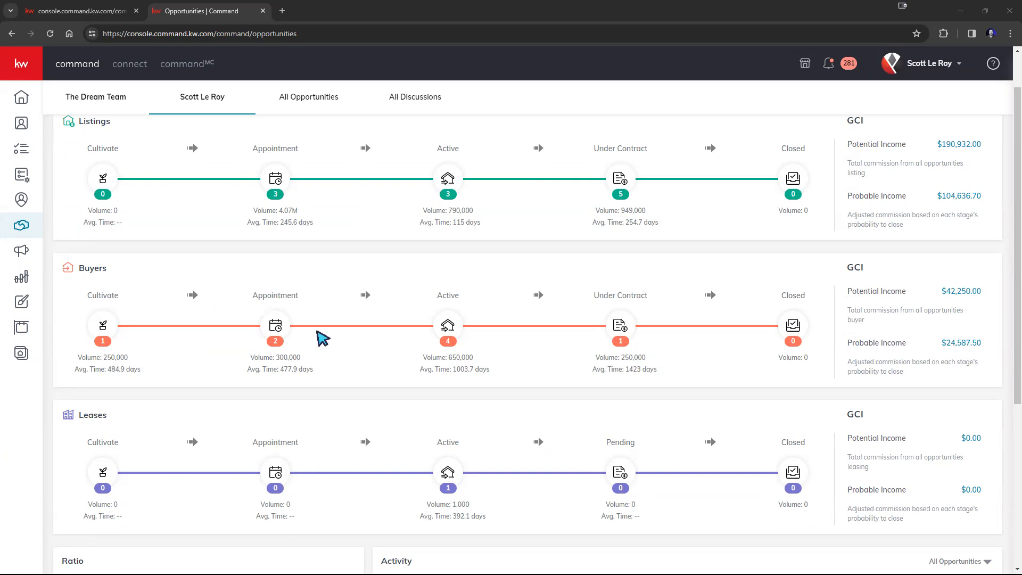
{"action": "scroll", "coordinate": [323, 338], "scroll_direction": "up", "scroll_amount": 1}
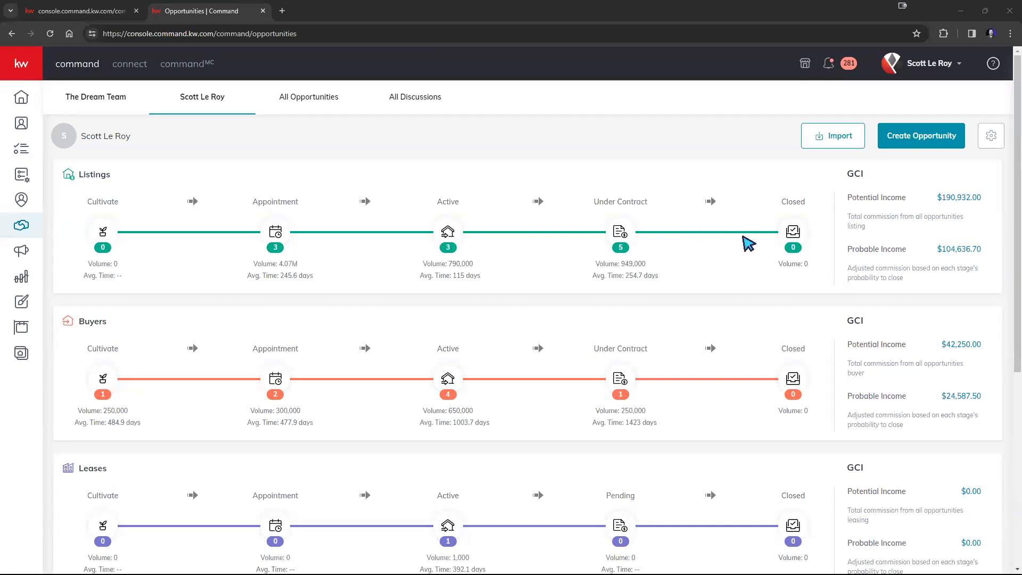
{"action": "left_click_drag", "start_coordinate": [865, 175], "coordinate": [850, 175]}
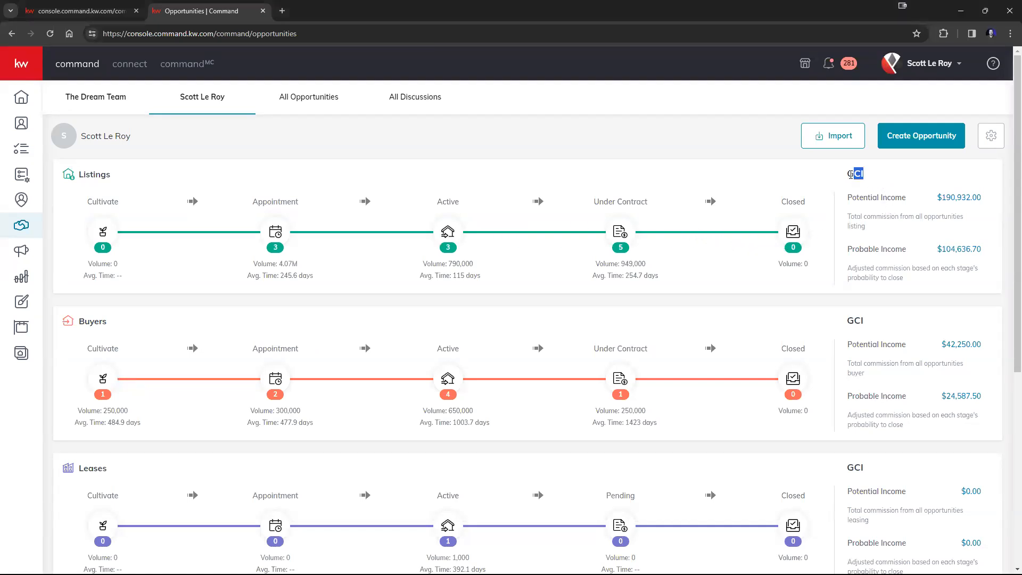
{"action": "left_click_drag", "start_coordinate": [870, 322], "coordinate": [846, 321]}
{"action": "scroll", "coordinate": [339, 304], "scroll_direction": "down", "scroll_amount": 3}
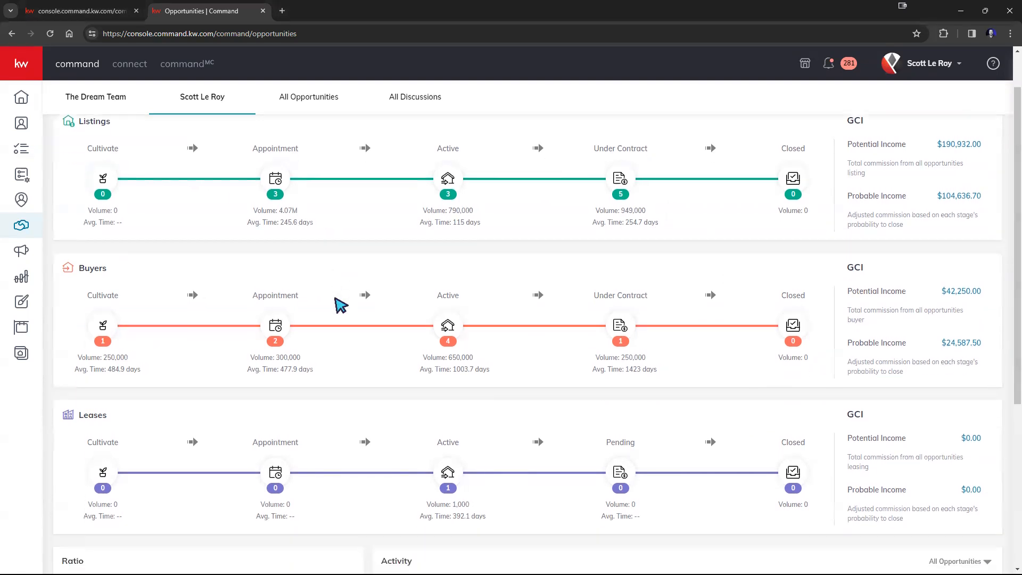
{"action": "scroll", "coordinate": [338, 304], "scroll_direction": "up", "scroll_amount": 3}
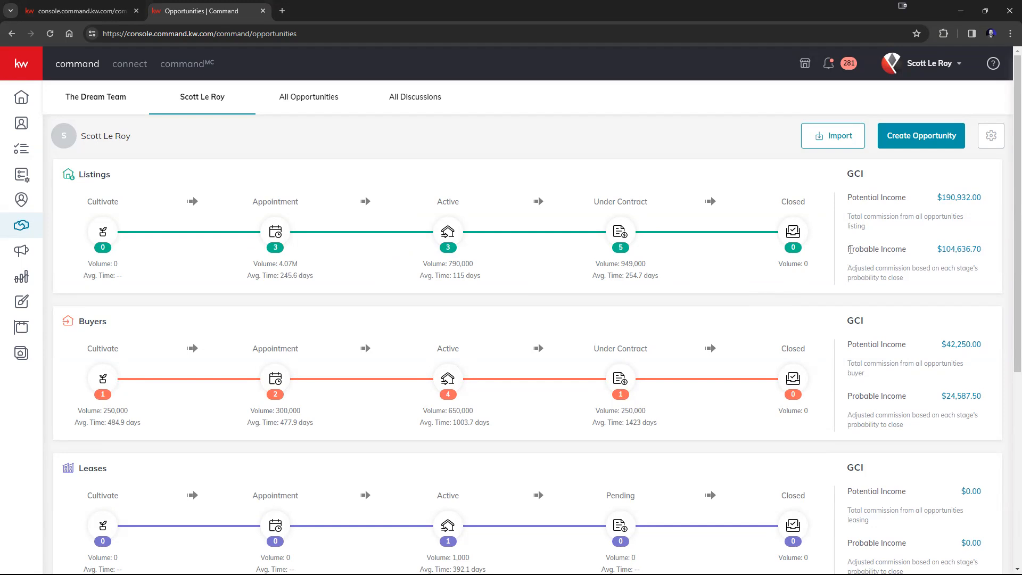
{"action": "left_click_drag", "start_coordinate": [850, 249], "coordinate": [906, 250]}
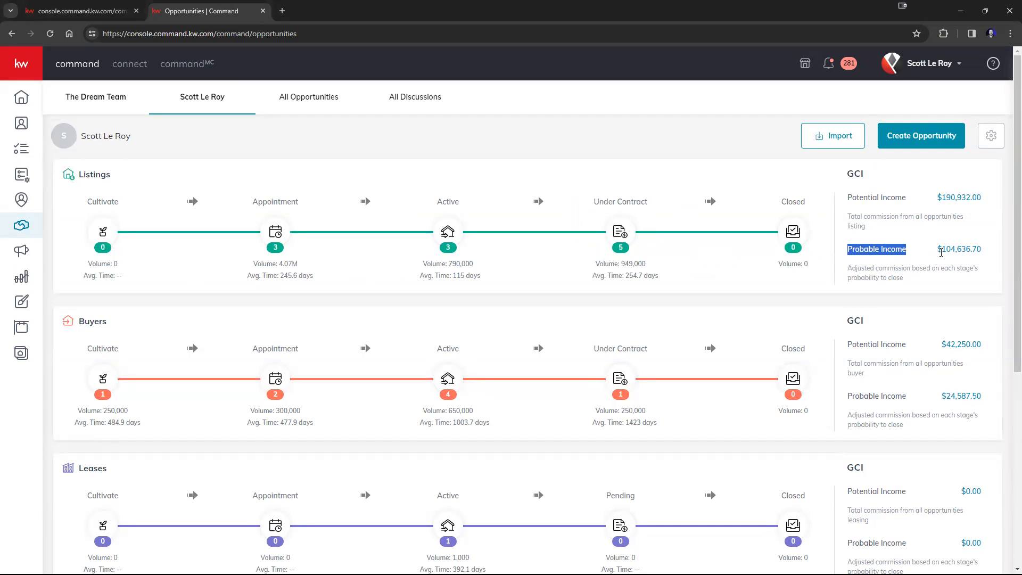
{"action": "left_click_drag", "start_coordinate": [938, 251], "coordinate": [970, 250]}
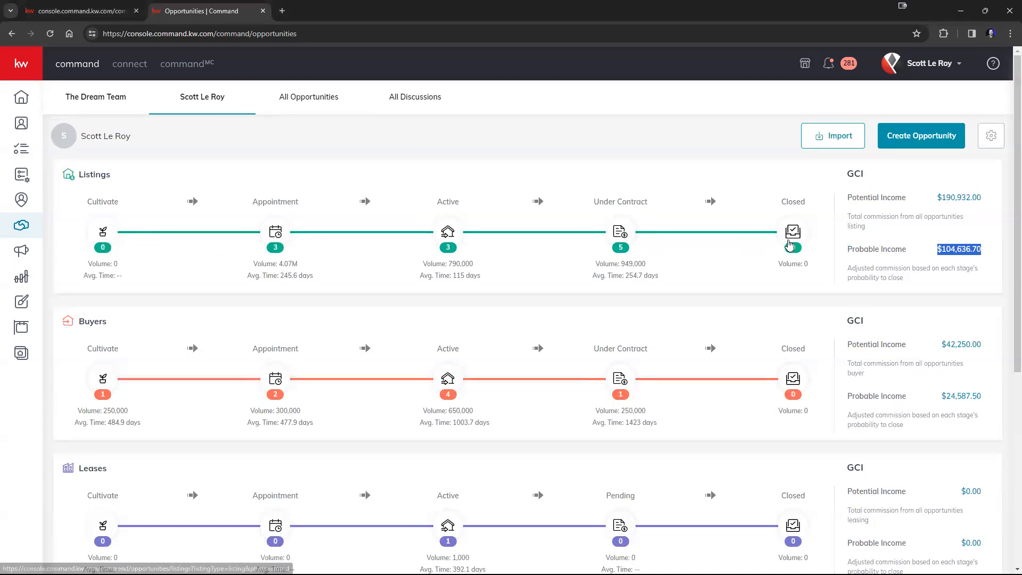
{"action": "left_click_drag", "start_coordinate": [937, 197], "coordinate": [966, 195]}
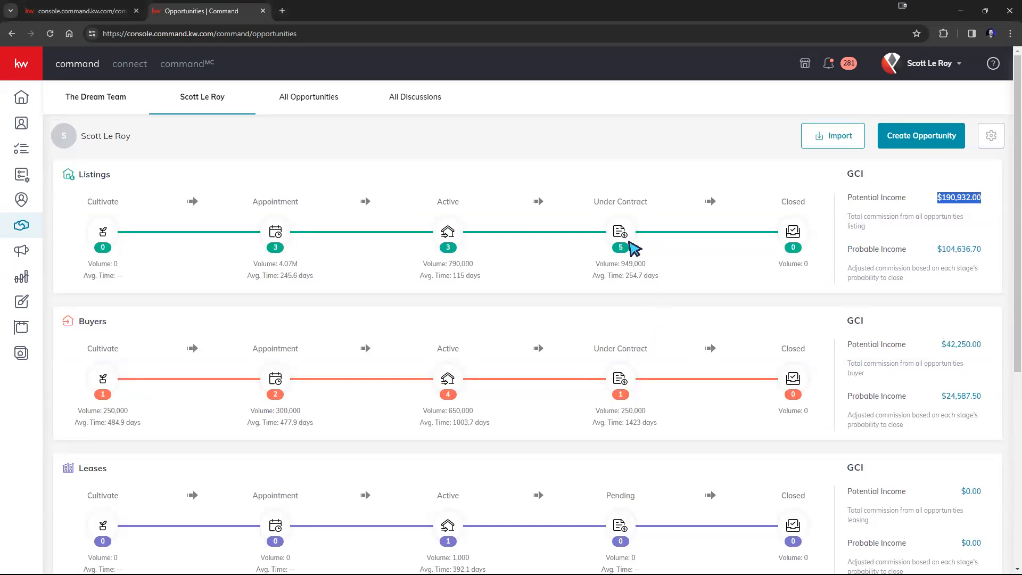
Move the Inspections card and two Escrow cards from Listings Under Contract into Cultivate
{"action": "left_click", "coordinate": [619, 233]}
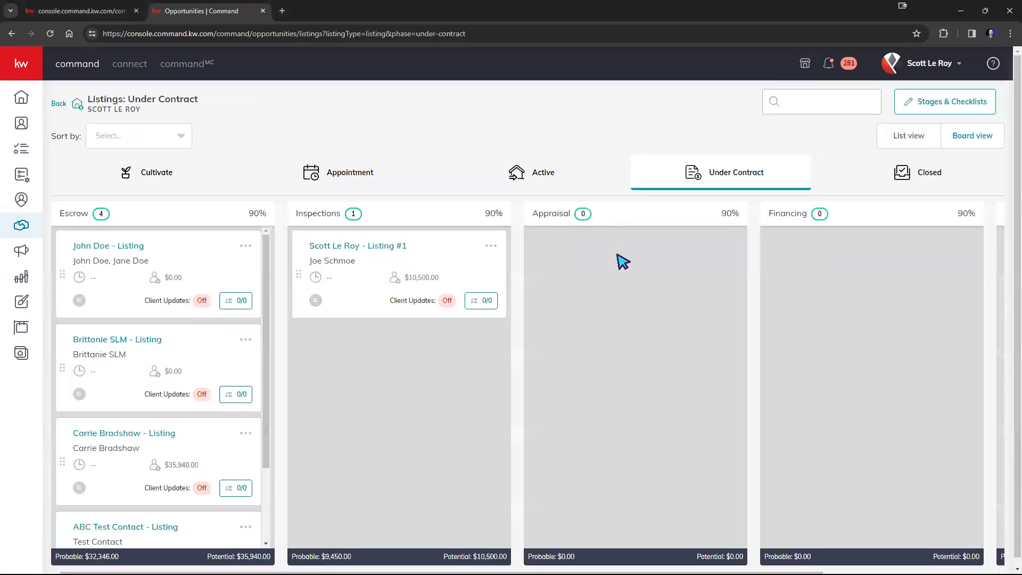
{"action": "left_click_drag", "start_coordinate": [349, 254], "coordinate": [159, 173]}
{"action": "left_click_drag", "start_coordinate": [210, 264], "coordinate": [235, 207]}
{"action": "left_click_drag", "start_coordinate": [200, 255], "coordinate": [142, 182]}
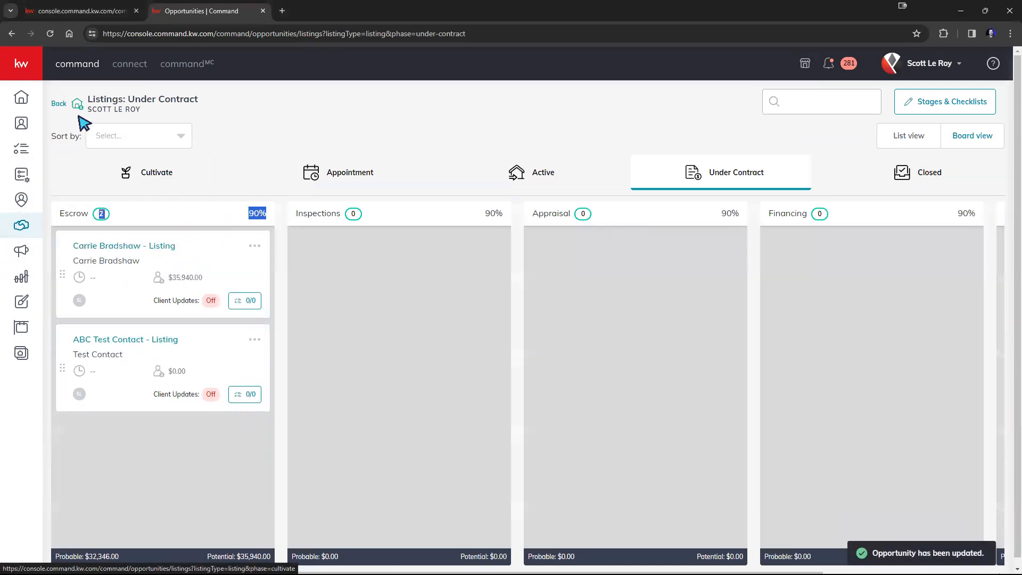
{"action": "left_click", "coordinate": [63, 106]}
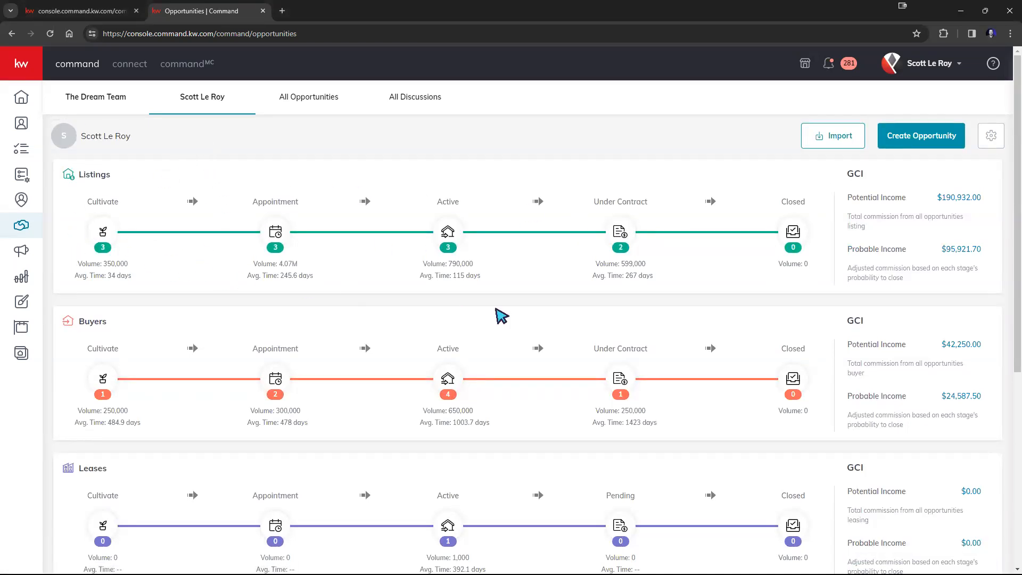
{"action": "left_click_drag", "start_coordinate": [947, 248], "coordinate": [997, 255]}
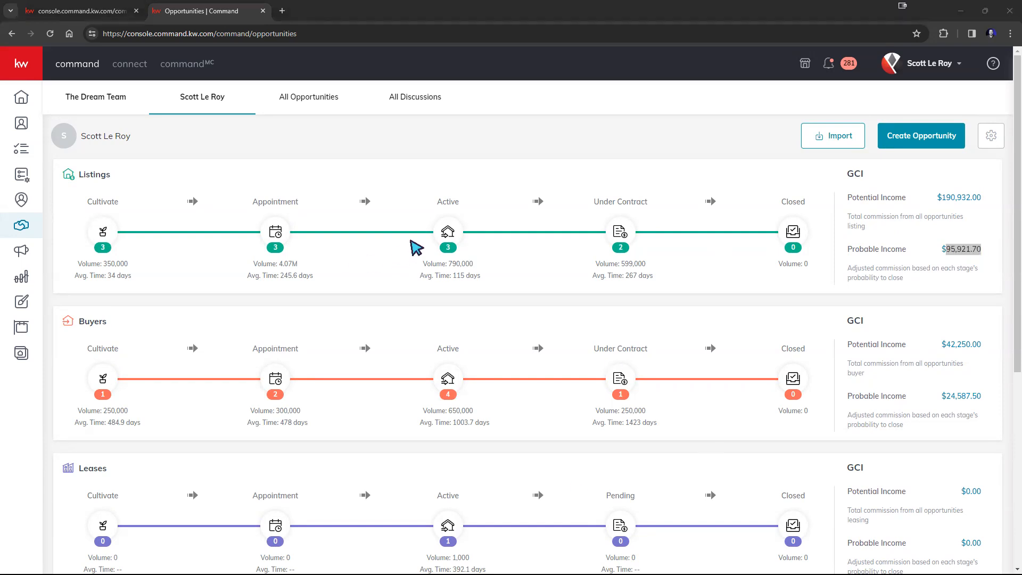
{"action": "left_click", "coordinate": [79, 264]}
{"action": "left_click_drag", "start_coordinate": [79, 263], "coordinate": [136, 269]}
{"action": "left_click", "coordinate": [190, 280]}
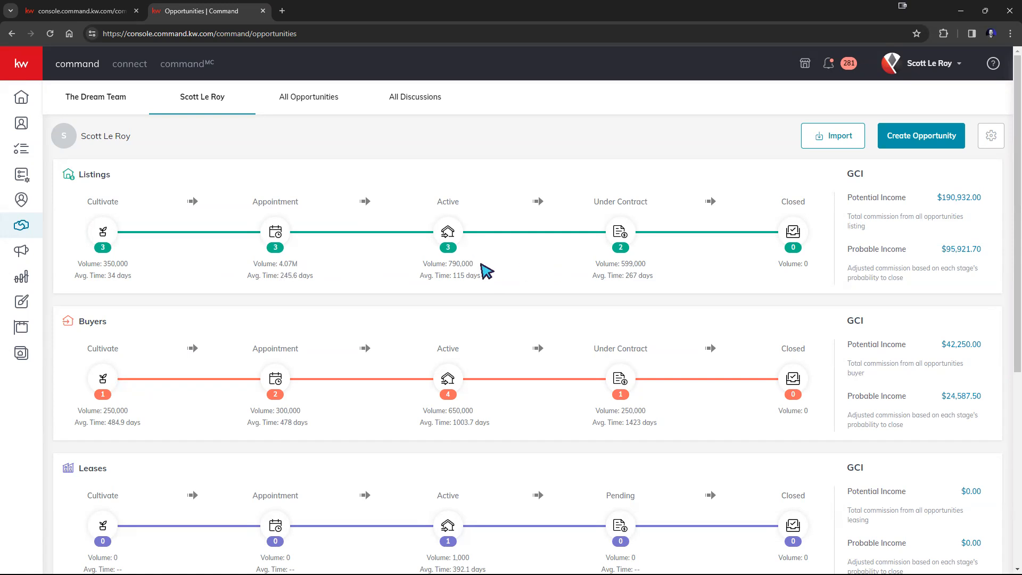
{"action": "scroll", "coordinate": [487, 266], "scroll_direction": "down", "scroll_amount": 1}
{"action": "scroll", "coordinate": [496, 260], "scroll_direction": "down", "scroll_amount": 5}
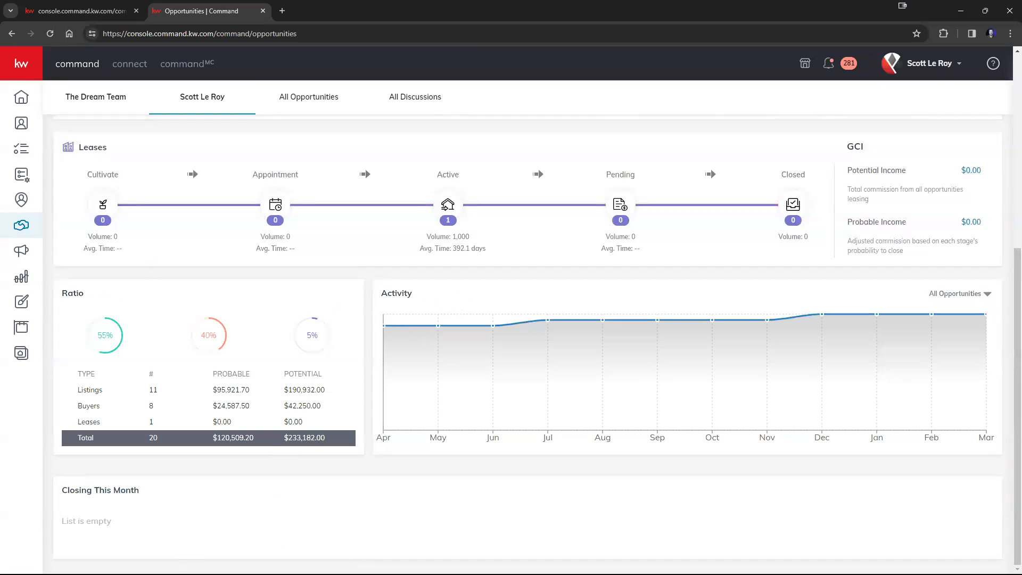
{"action": "left_click_drag", "start_coordinate": [149, 486], "coordinate": [55, 487]}
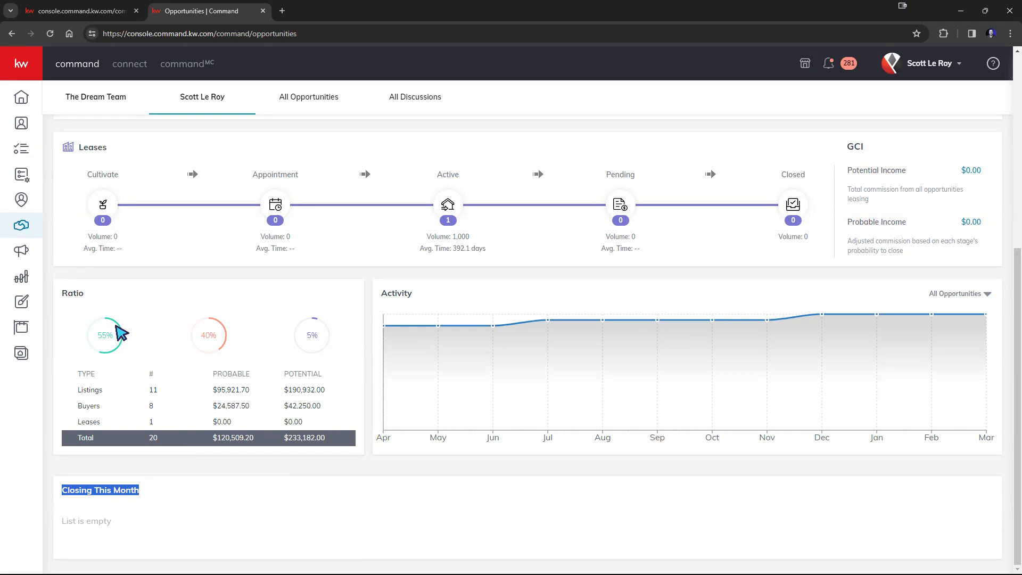
{"action": "left_click_drag", "start_coordinate": [79, 393], "coordinate": [166, 424]}
{"action": "left_click", "coordinate": [173, 468]}
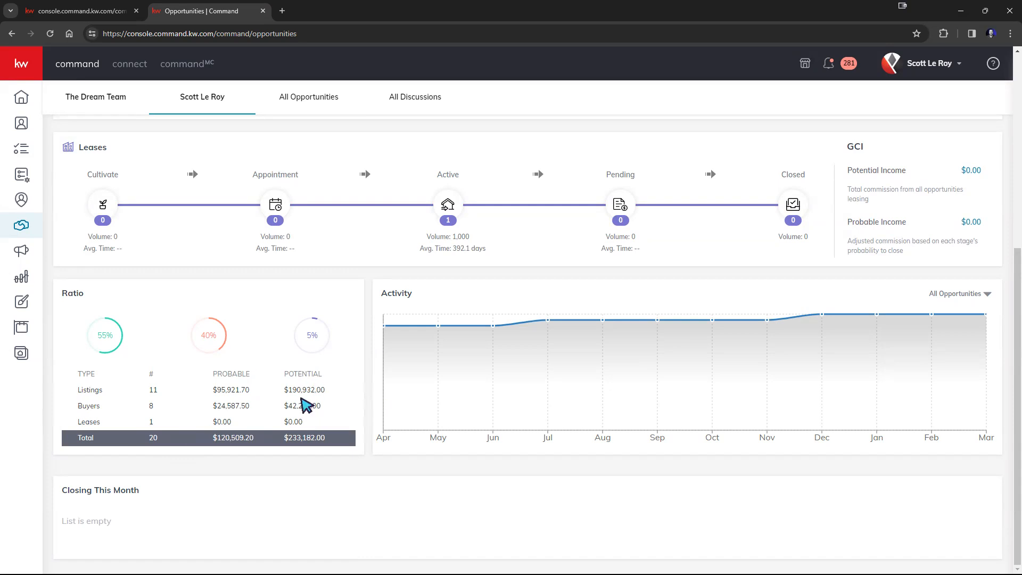
{"action": "left_click_drag", "start_coordinate": [289, 402], "coordinate": [330, 404]}
{"action": "left_click_drag", "start_coordinate": [217, 406], "coordinate": [254, 406]}
{"action": "left_click", "coordinate": [246, 416]}
{"action": "double_click", "coordinate": [81, 437]}
{"action": "left_click_drag", "start_coordinate": [156, 440], "coordinate": [340, 445]}
{"action": "left_click", "coordinate": [338, 440]}
{"action": "mouse_move", "coordinate": [486, 381]}
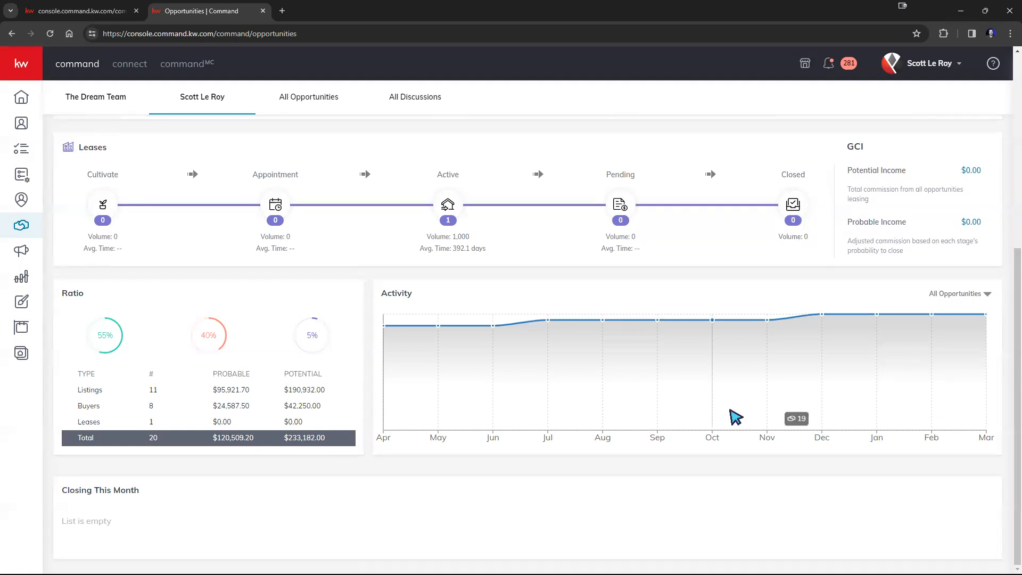
{"action": "scroll", "coordinate": [589, 438], "scroll_direction": "up", "scroll_amount": 6}
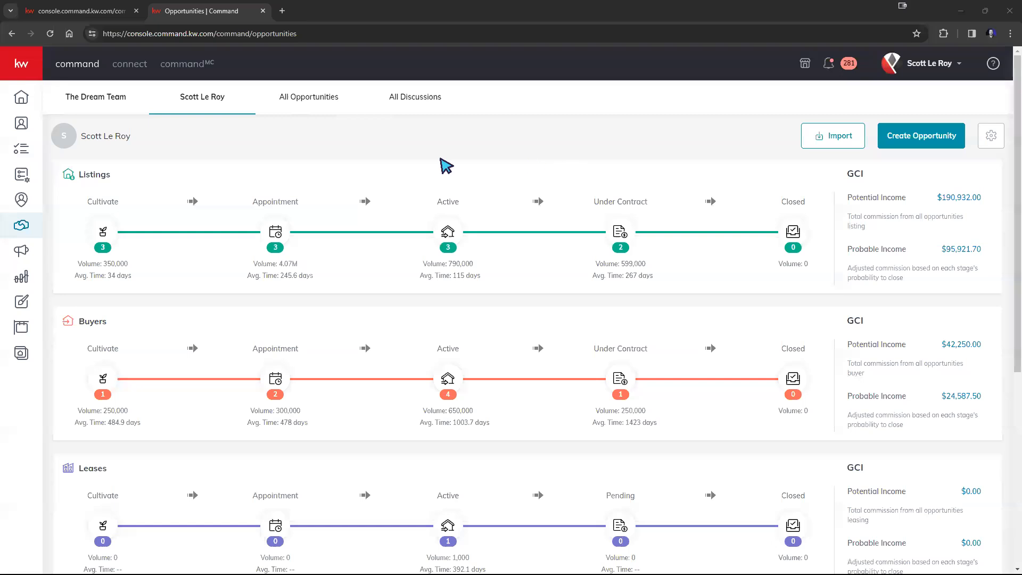
Toggle between team and personal pipelines, glancing at All Opportunities and All Discussions
{"action": "left_click", "coordinate": [99, 101]}
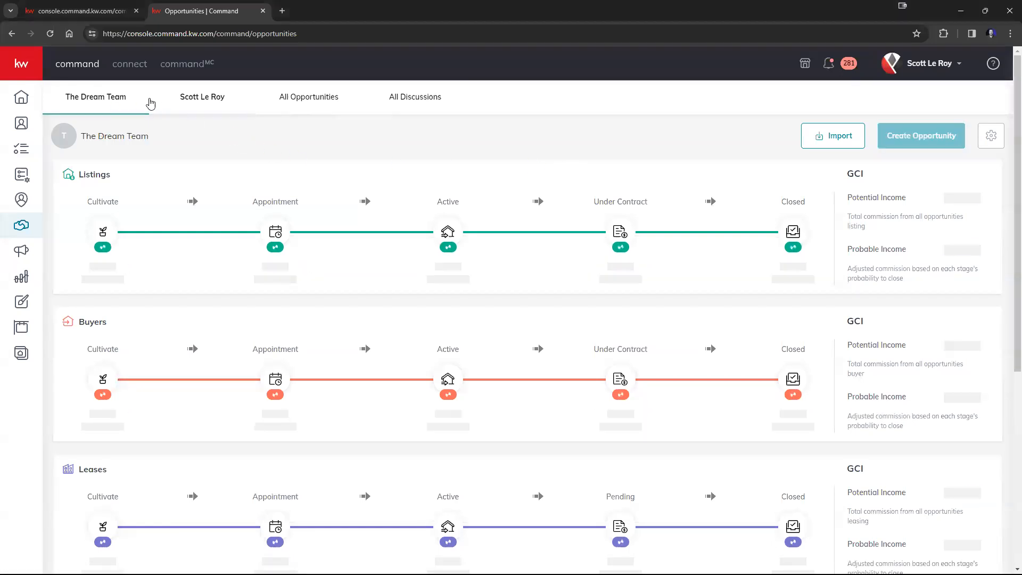
{"action": "left_click", "coordinate": [222, 104]}
{"action": "left_click", "coordinate": [298, 99]}
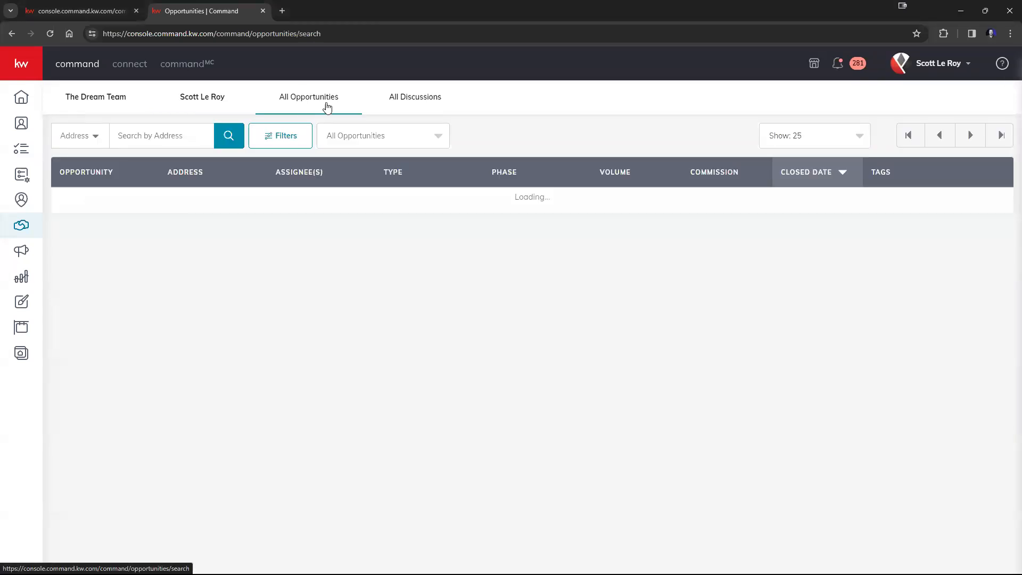
{"action": "left_click", "coordinate": [417, 96]}
{"action": "left_click", "coordinate": [203, 97]}
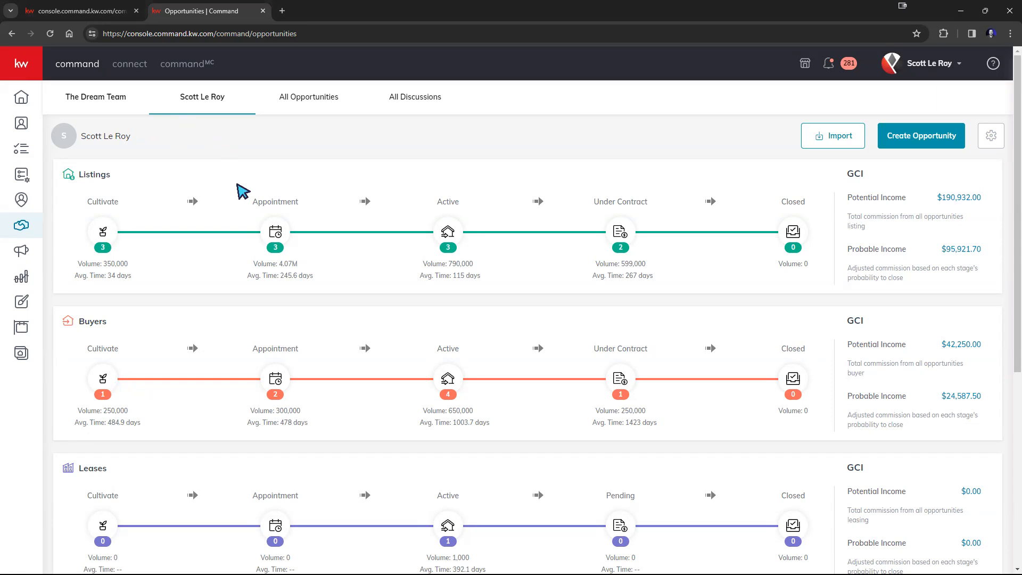
Scroll through the All Opportunities table, check All Discussions, and return to the personal pipeline
{"action": "left_click", "coordinate": [111, 108]}
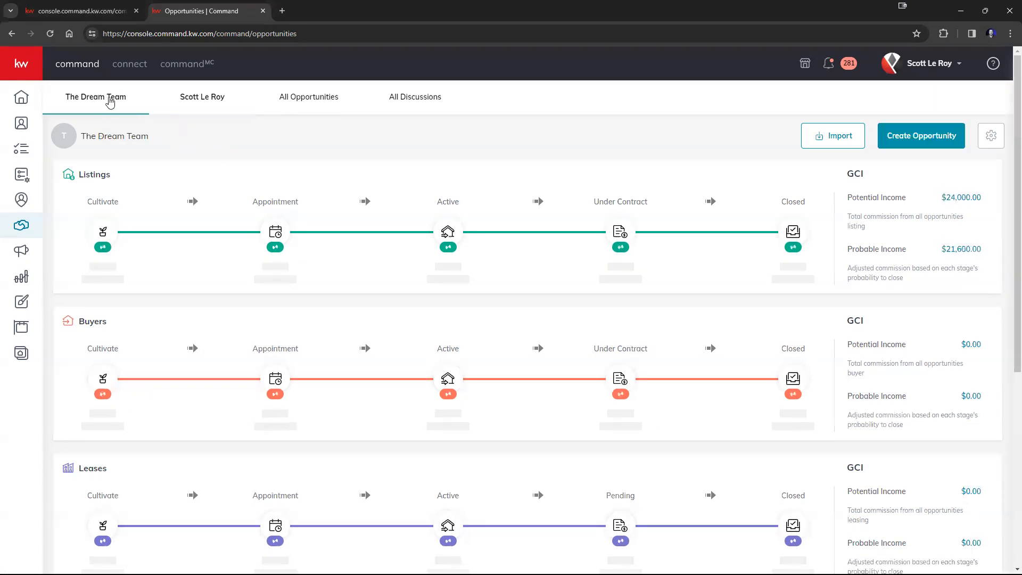
{"action": "left_click", "coordinate": [204, 102]}
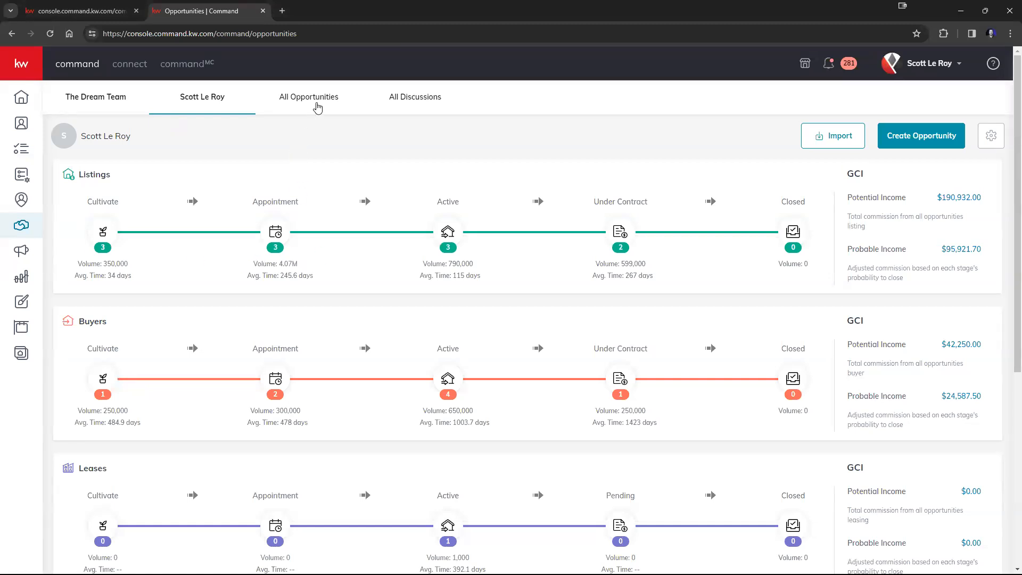
{"action": "left_click", "coordinate": [316, 106]}
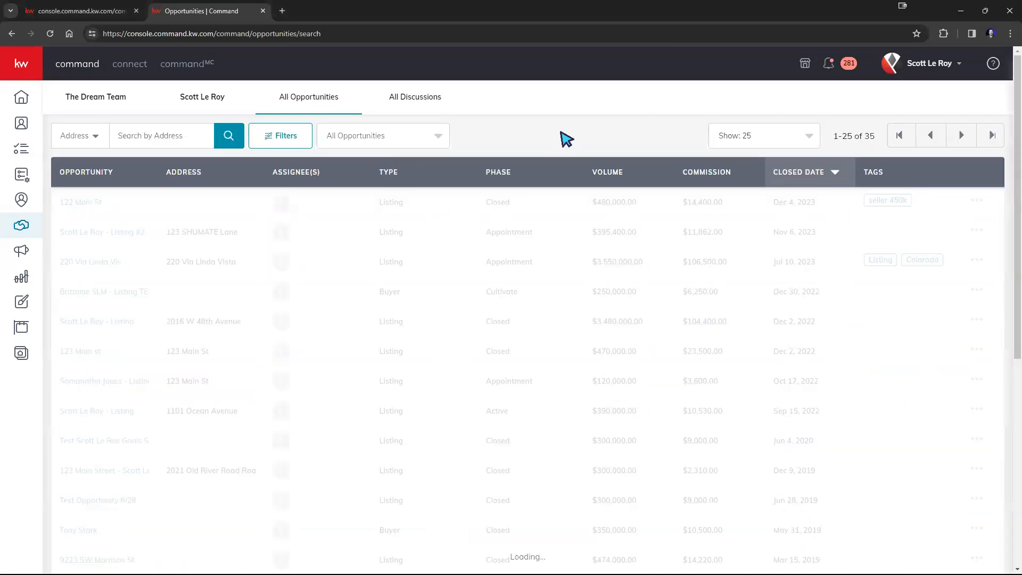
{"action": "scroll", "coordinate": [479, 378], "scroll_direction": "down", "scroll_amount": 5}
{"action": "scroll", "coordinate": [482, 380], "scroll_direction": "down", "scroll_amount": 1}
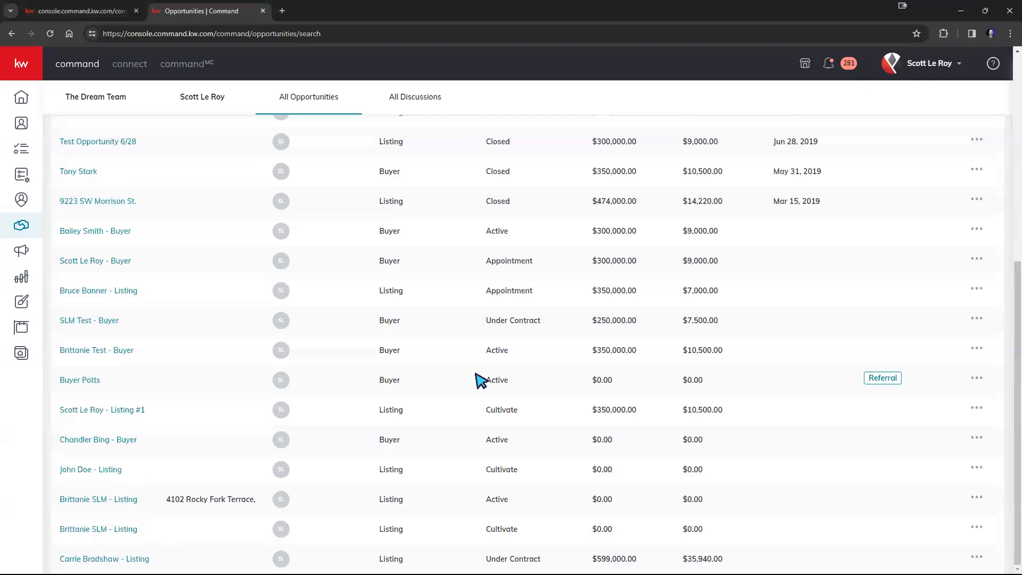
{"action": "scroll", "coordinate": [461, 401], "scroll_direction": "up", "scroll_amount": 7}
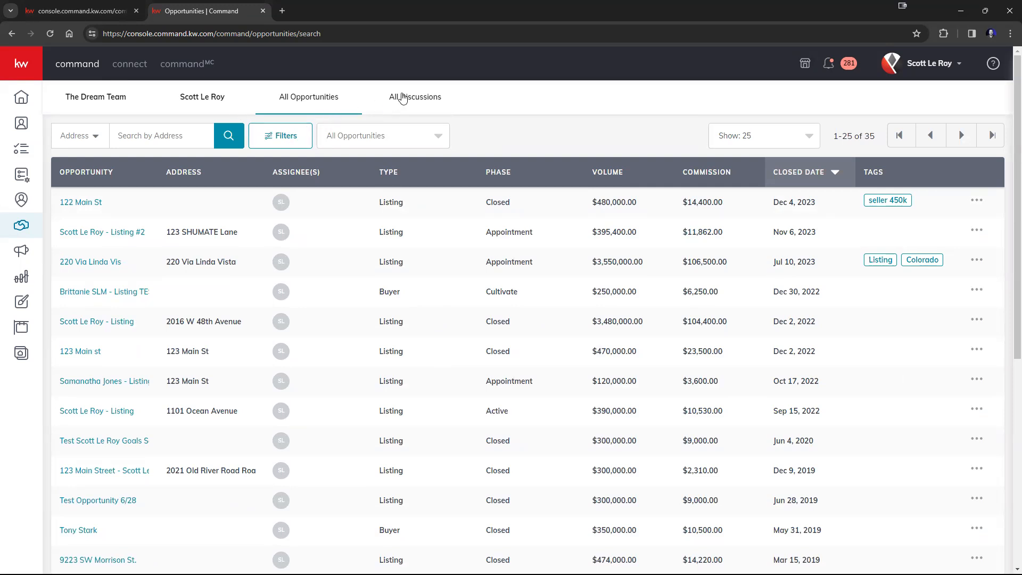
{"action": "left_click", "coordinate": [403, 101]}
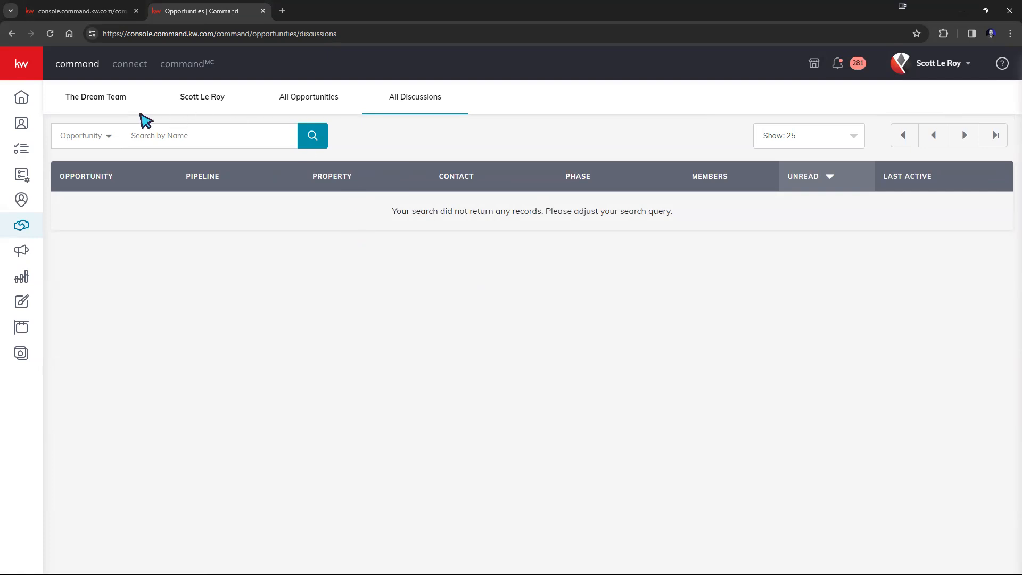
{"action": "left_click", "coordinate": [193, 103]}
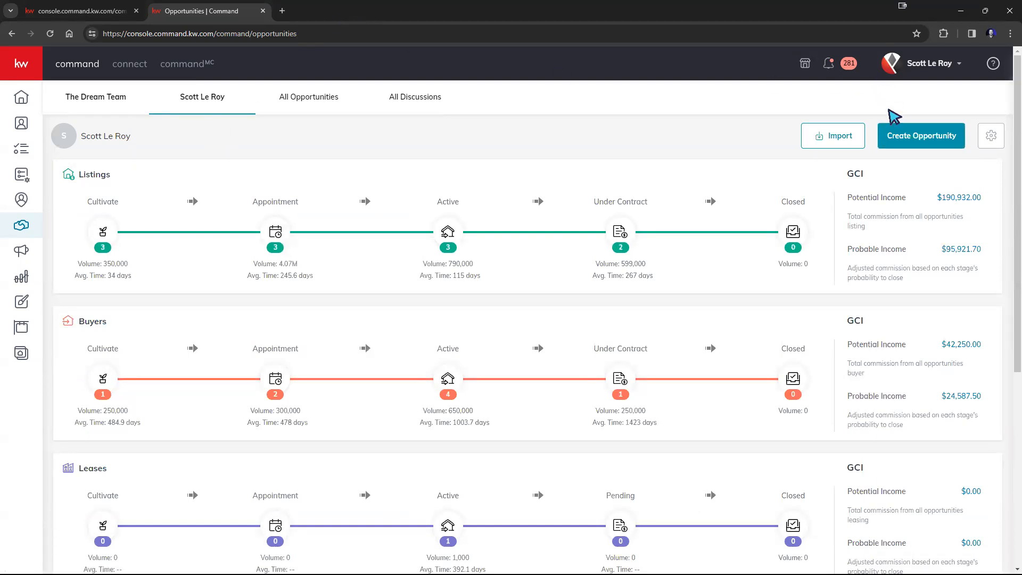
Open the Create Opportunity form, comparing it with the contact page's prefilled dialog in another tab
{"action": "left_click", "coordinate": [925, 141]}
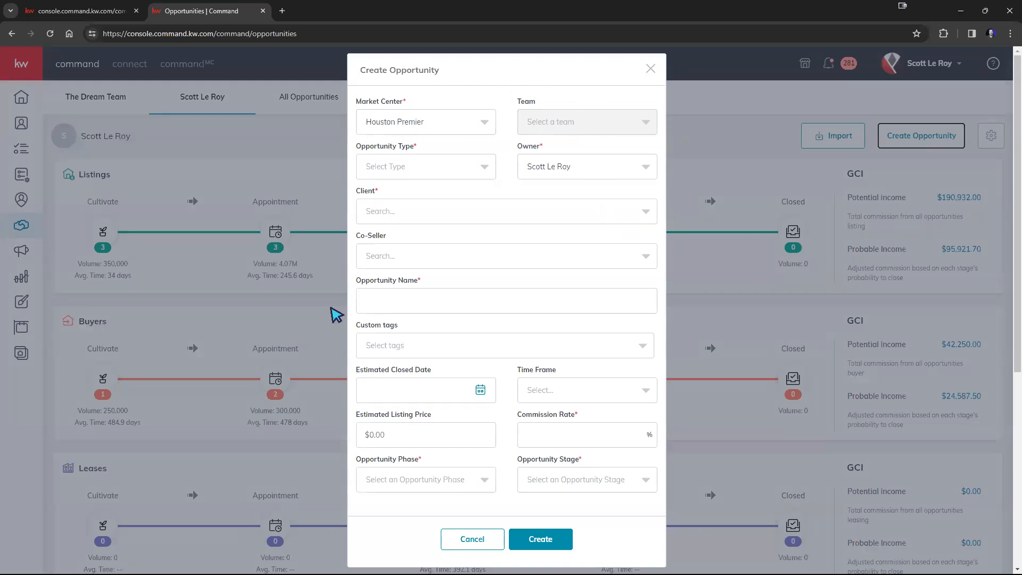
{"action": "left_click", "coordinate": [91, 9]}
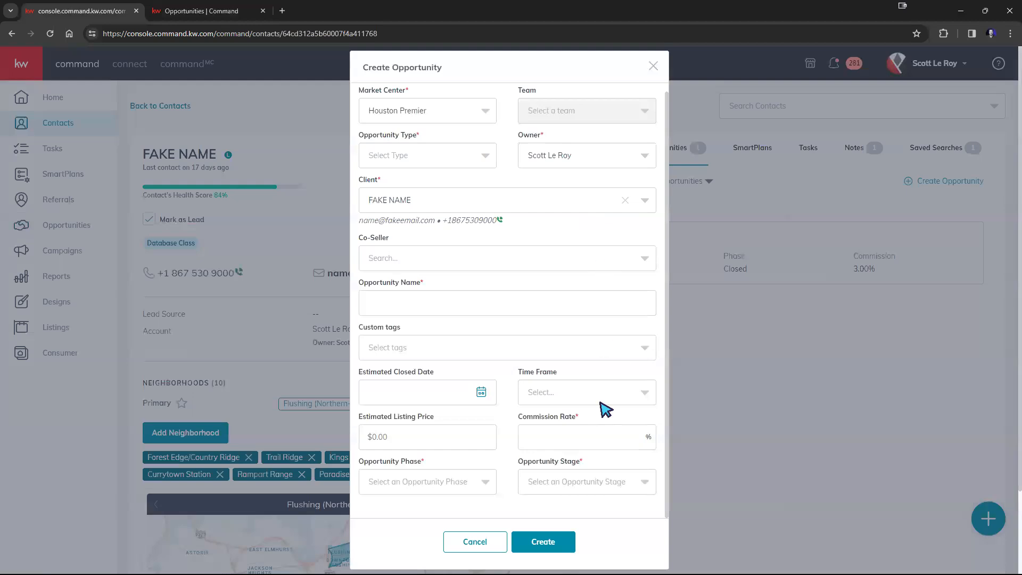
{"action": "left_click", "coordinate": [223, 12]}
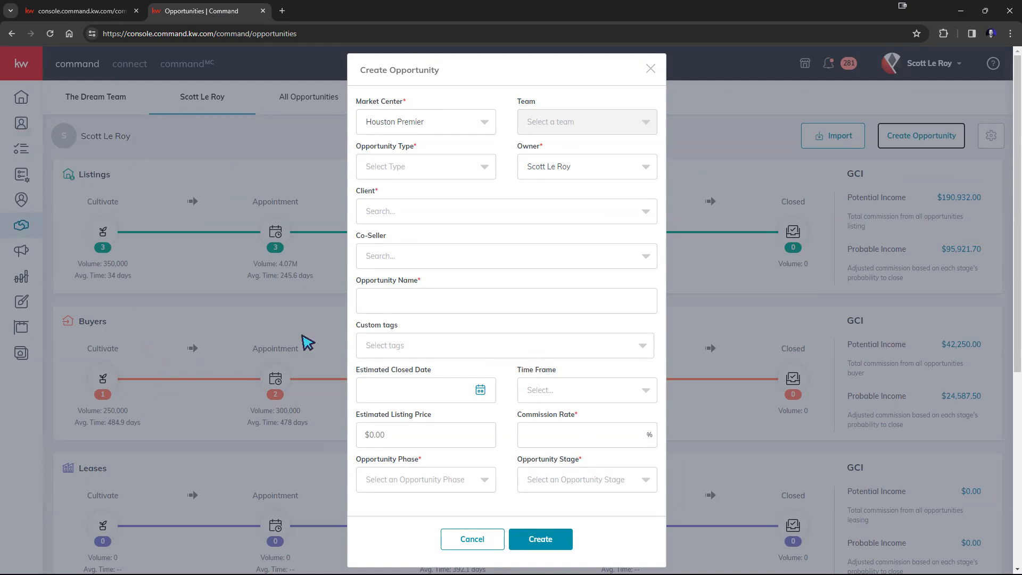
{"action": "left_click", "coordinate": [459, 214]}
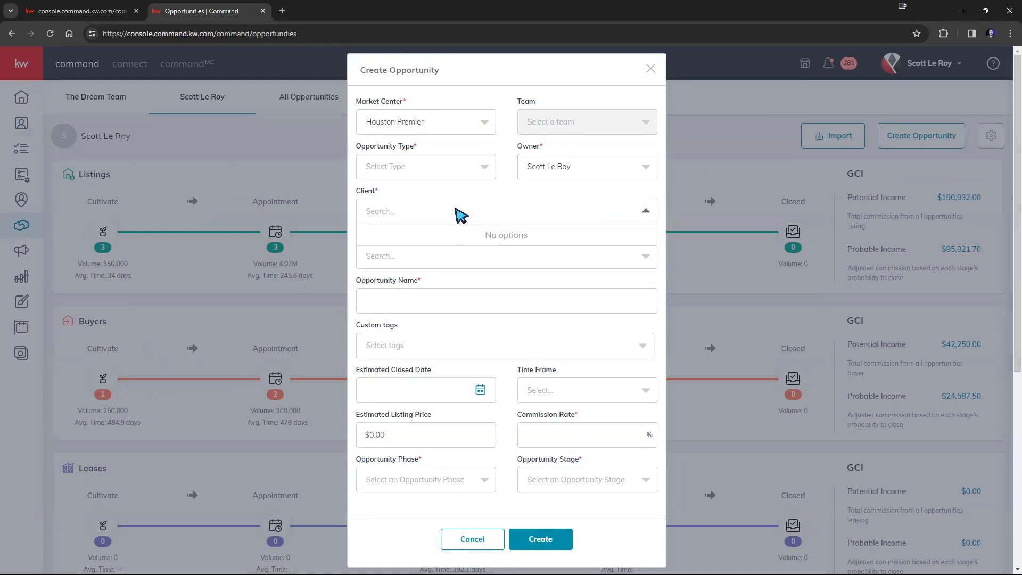
{"action": "left_click", "coordinate": [79, 12]}
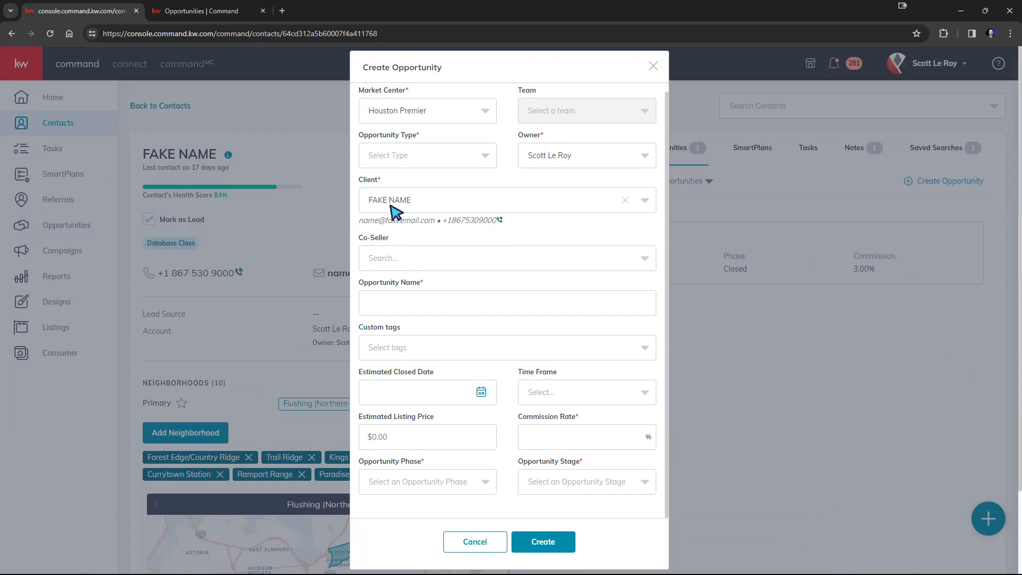
{"action": "left_click", "coordinate": [198, 11]}
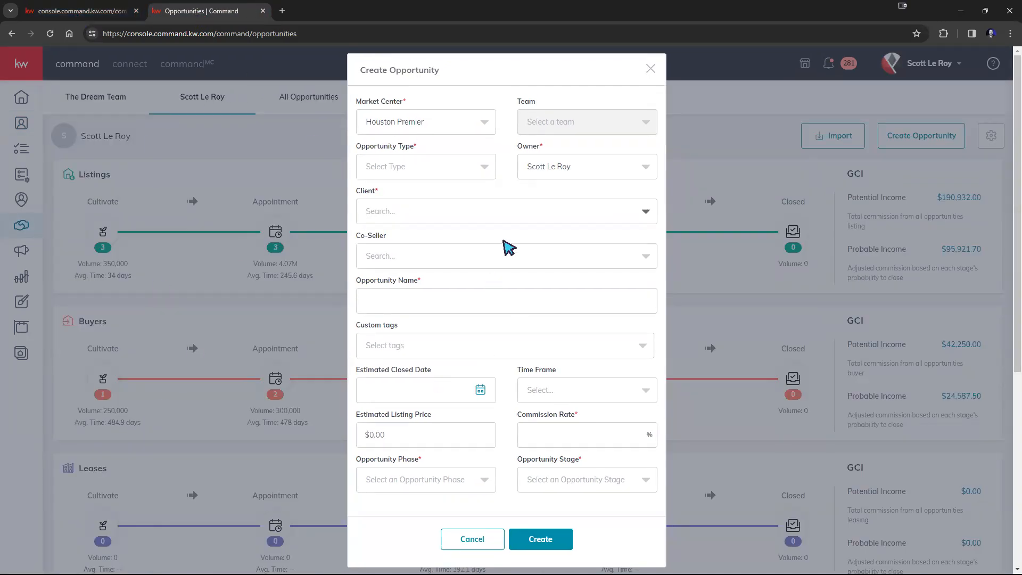
{"action": "left_click_drag", "start_coordinate": [418, 101], "coordinate": [361, 105]}
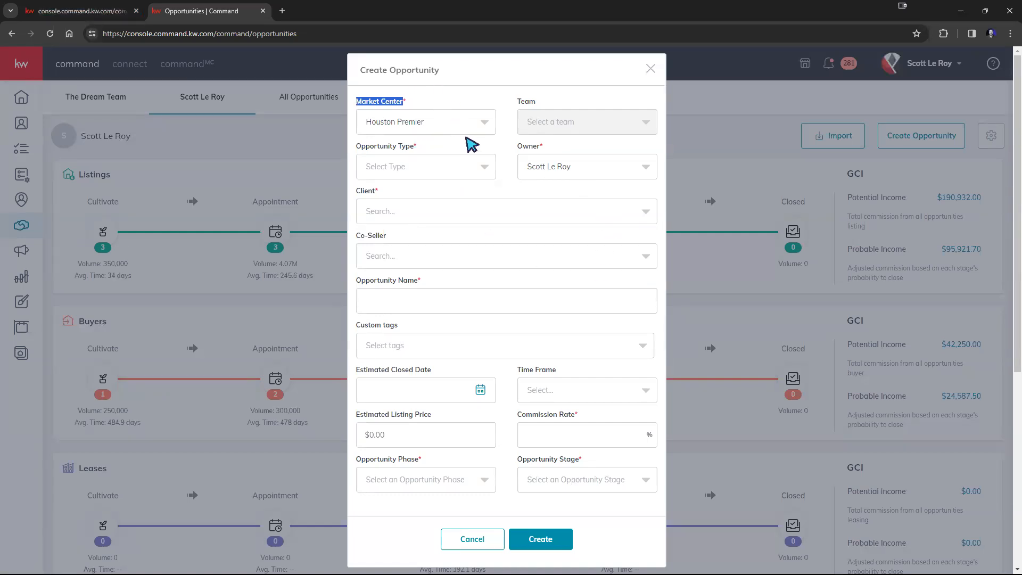
{"action": "left_click", "coordinate": [481, 130]}
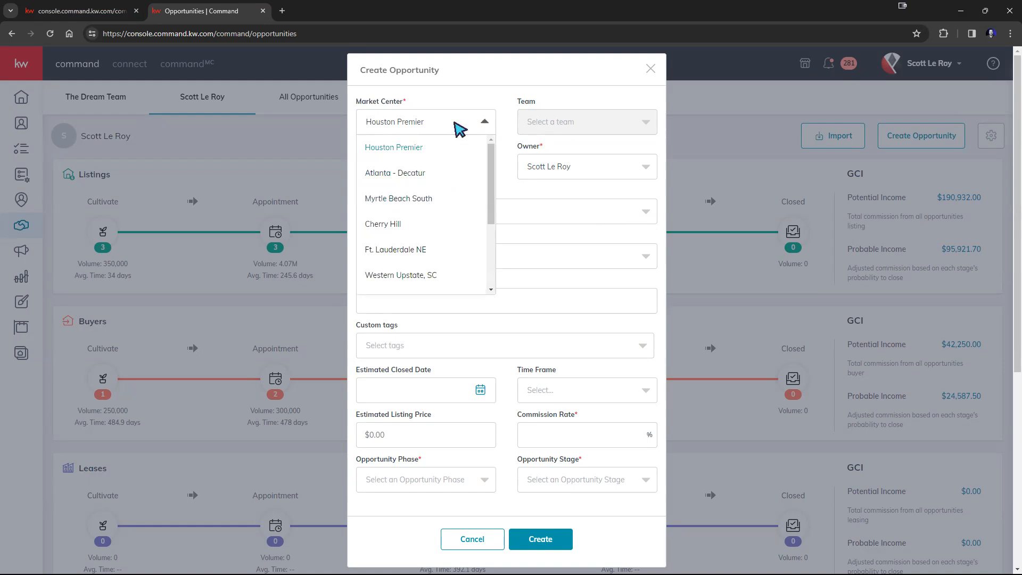
{"action": "scroll", "coordinate": [426, 178], "scroll_direction": "down", "scroll_amount": 2}
{"action": "scroll", "coordinate": [426, 175], "scroll_direction": "up", "scroll_amount": 2}
{"action": "left_click", "coordinate": [415, 150]}
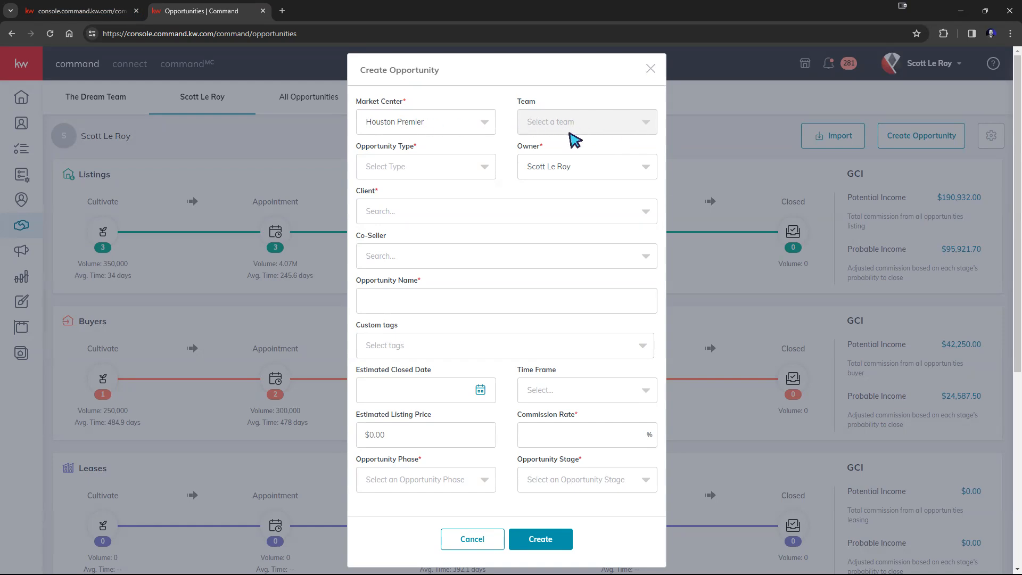
{"action": "left_click", "coordinate": [429, 121]}
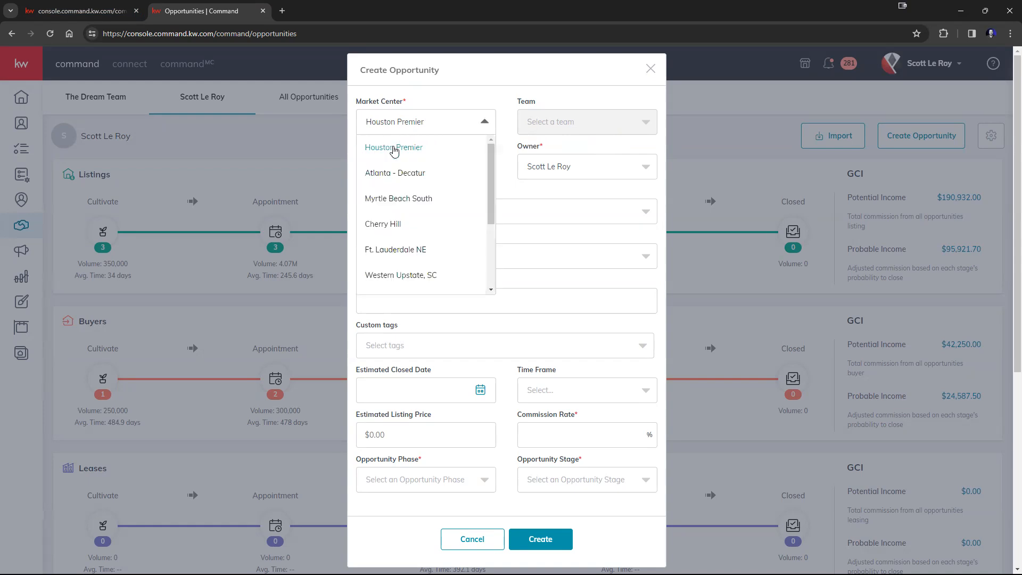
{"action": "left_click", "coordinate": [394, 149]}
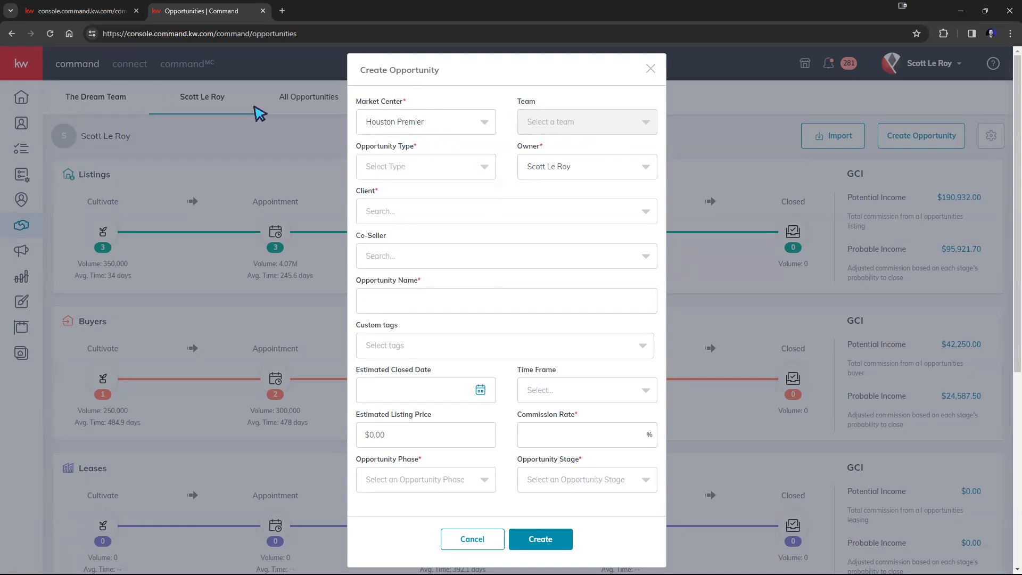
{"action": "left_click", "coordinate": [426, 121]}
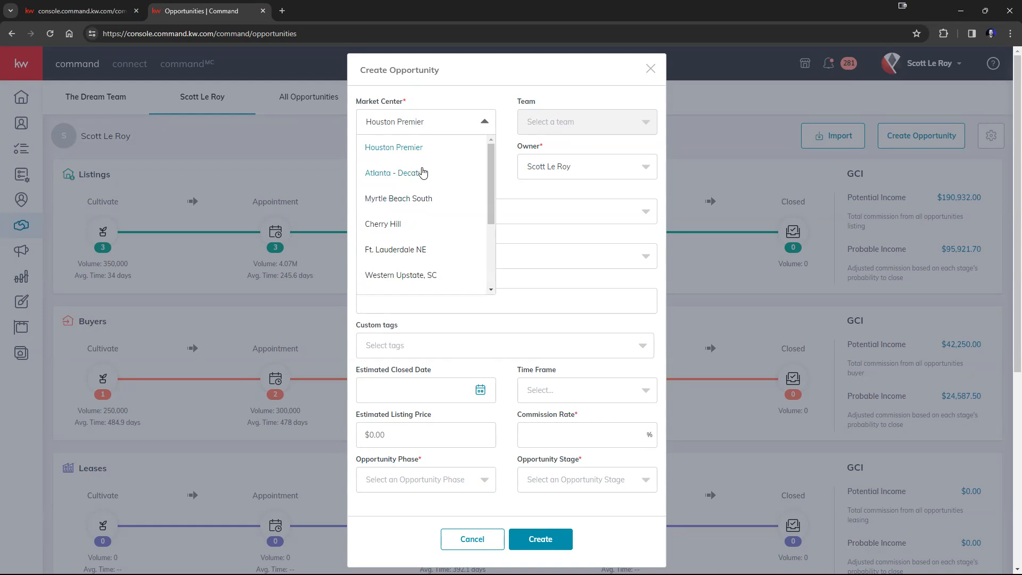
{"action": "left_click", "coordinate": [423, 172]}
{"action": "left_click", "coordinate": [471, 123]}
{"action": "left_click", "coordinate": [420, 249]}
{"action": "left_click", "coordinate": [476, 124]}
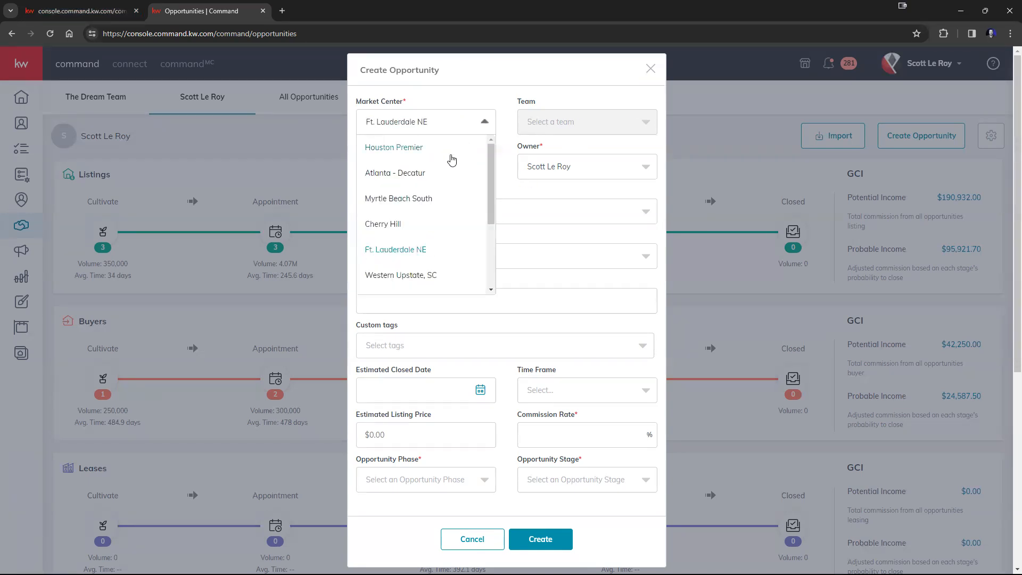
{"action": "left_click", "coordinate": [455, 155]}
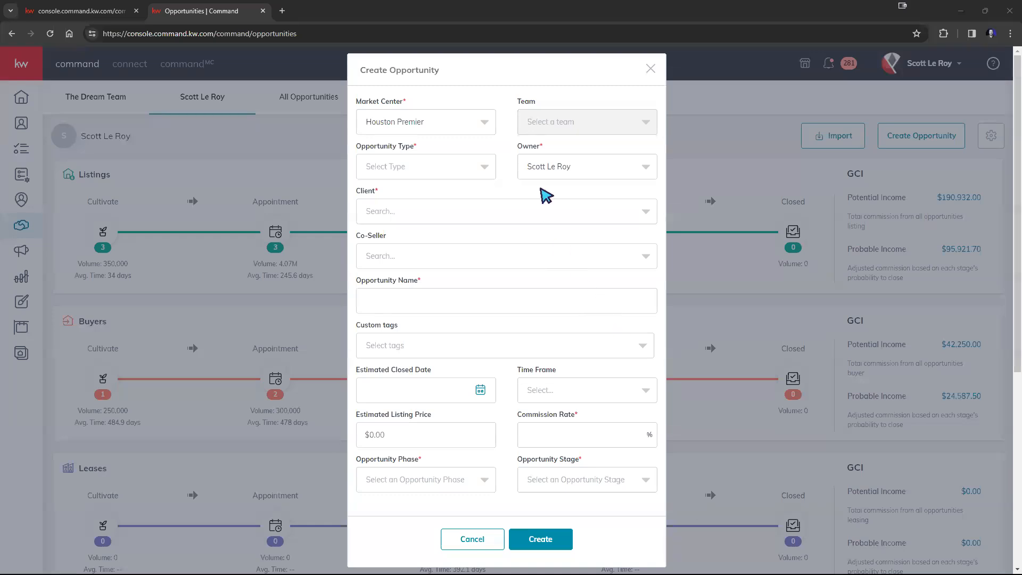
{"action": "left_click", "coordinate": [598, 120]}
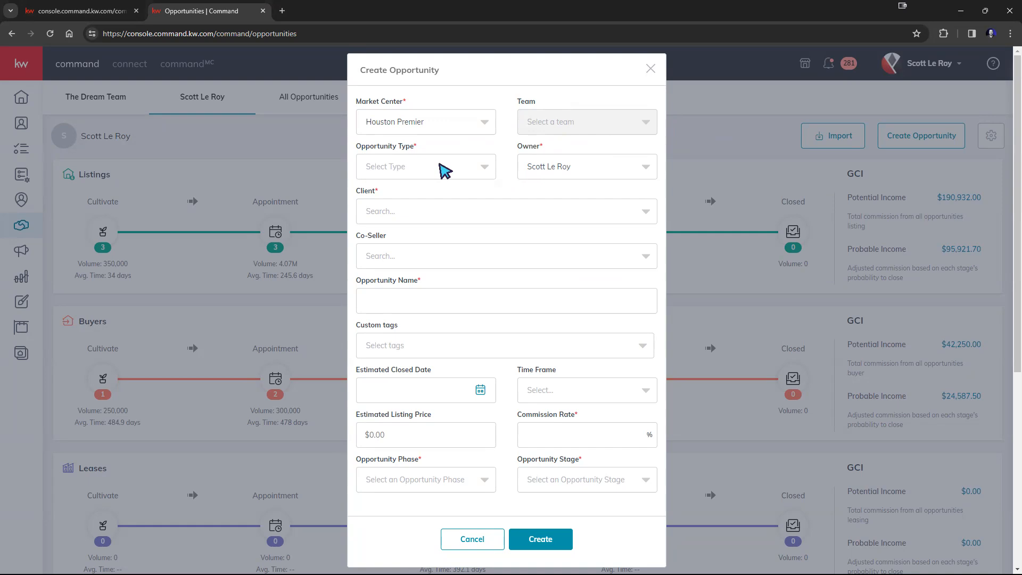
Set Opportunity Type to Listing and pick the client contact by searching the client's name
{"action": "left_click", "coordinate": [443, 170]}
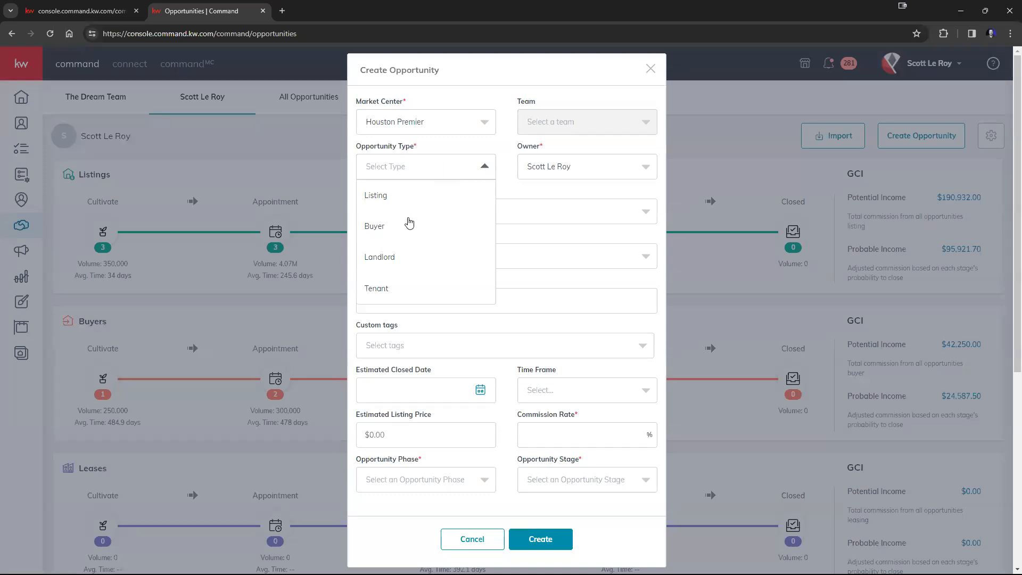
{"action": "left_click", "coordinate": [398, 200]}
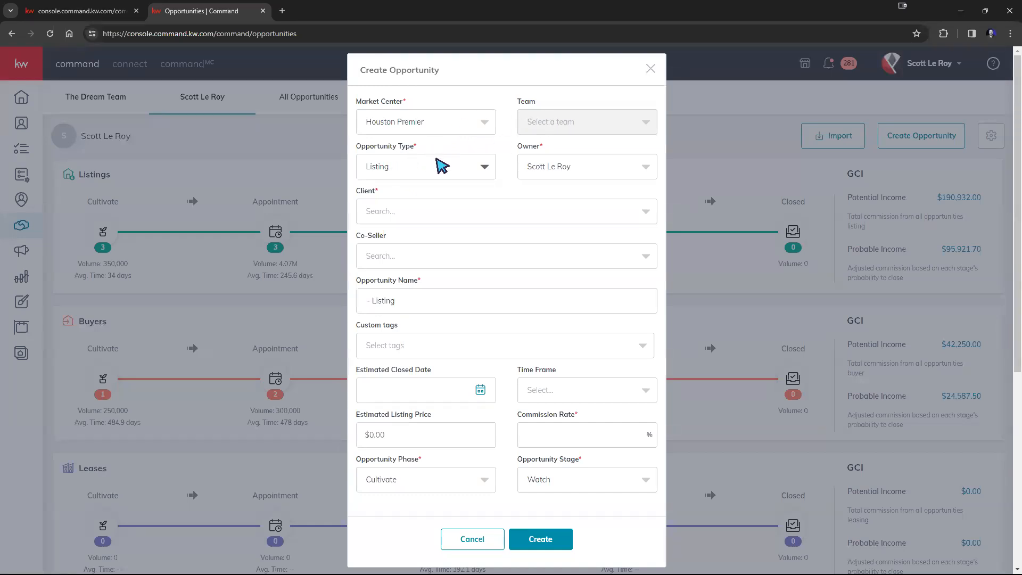
{"action": "left_click", "coordinate": [424, 213]}
{"action": "type", "text": "Fake Name"}
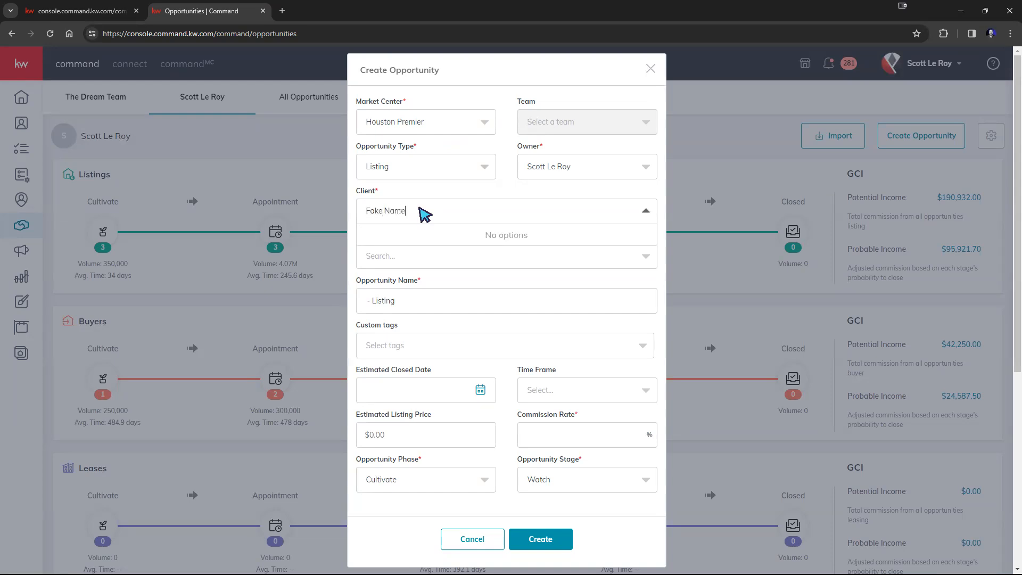
{"action": "left_click", "coordinate": [417, 241]}
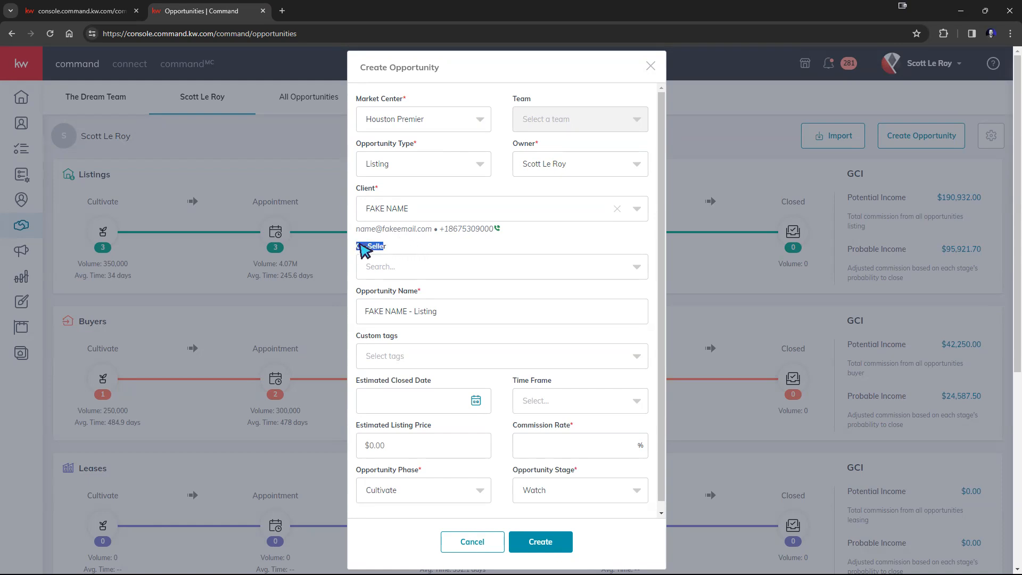
{"action": "left_click", "coordinate": [434, 262]}
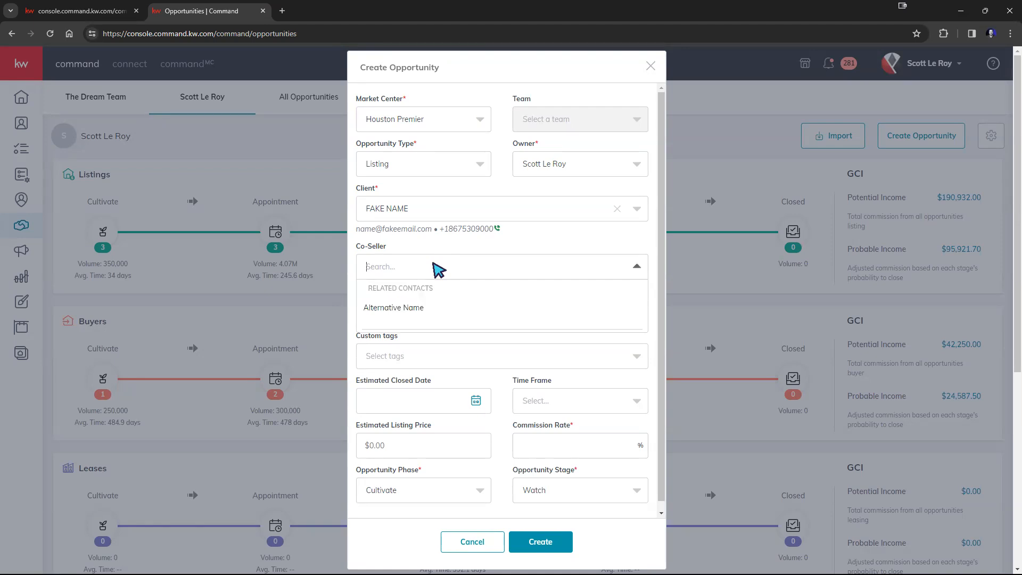
{"action": "left_click", "coordinate": [452, 250]}
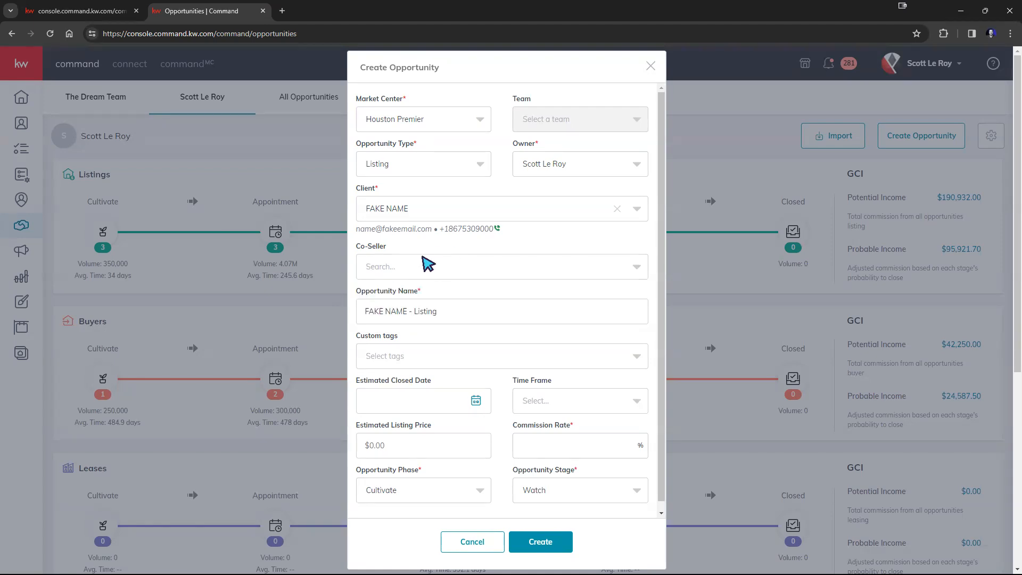
{"action": "scroll", "coordinate": [473, 351], "scroll_direction": "down", "scroll_amount": 1}
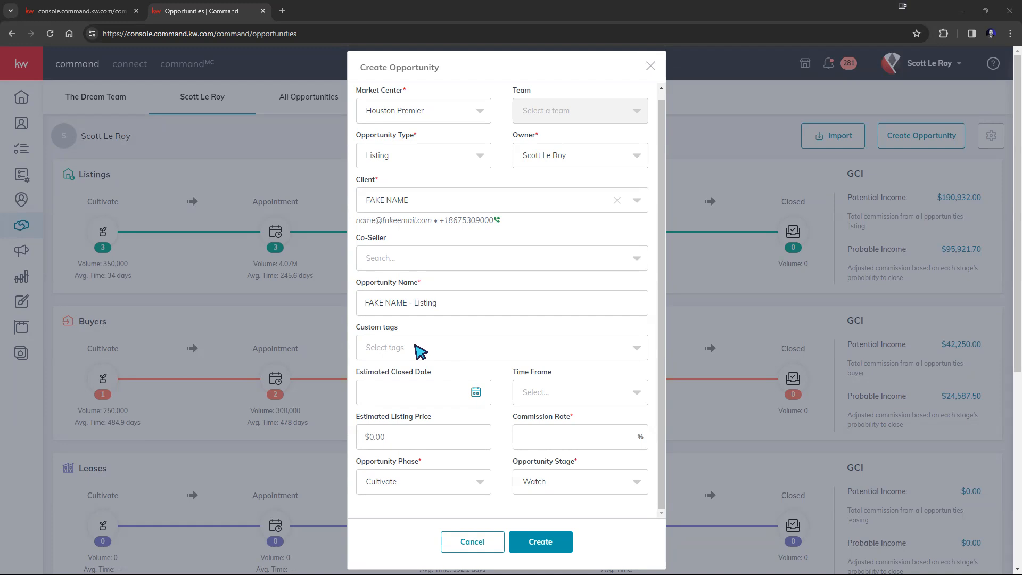
Tag the new opportunity with the Colorado custom tag
{"action": "left_click", "coordinate": [420, 351]}
{"action": "scroll", "coordinate": [429, 435], "scroll_direction": "down", "scroll_amount": 5}
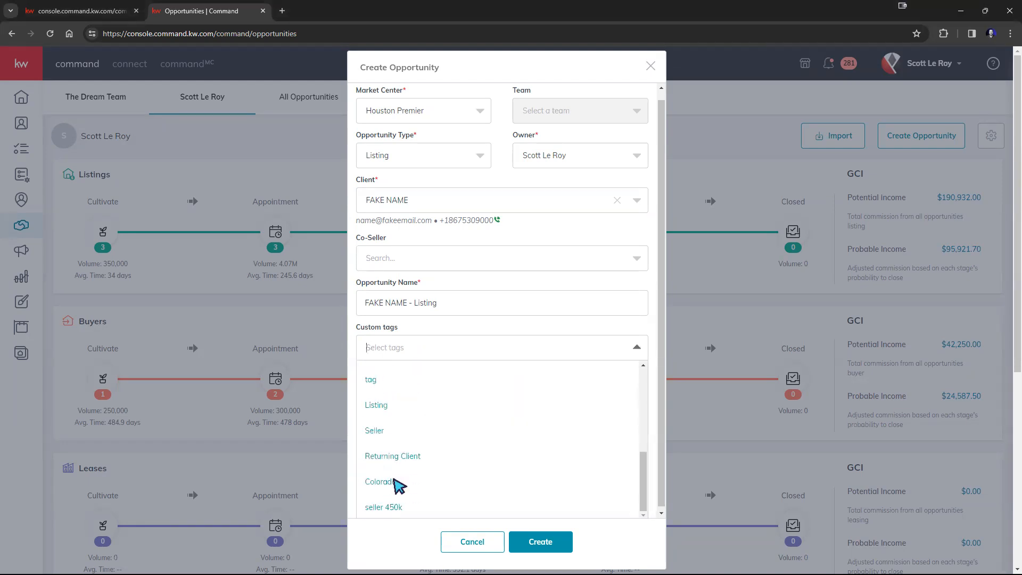
{"action": "left_click", "coordinate": [393, 482]}
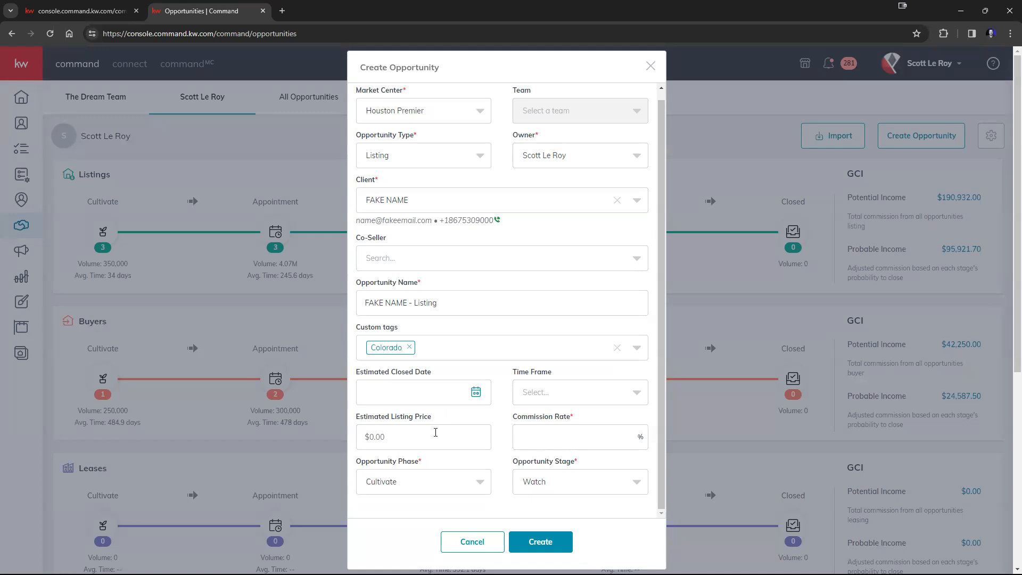
{"action": "left_click_drag", "start_coordinate": [511, 417], "coordinate": [571, 416]}
{"action": "left_click_drag", "start_coordinate": [367, 461], "coordinate": [421, 461]}
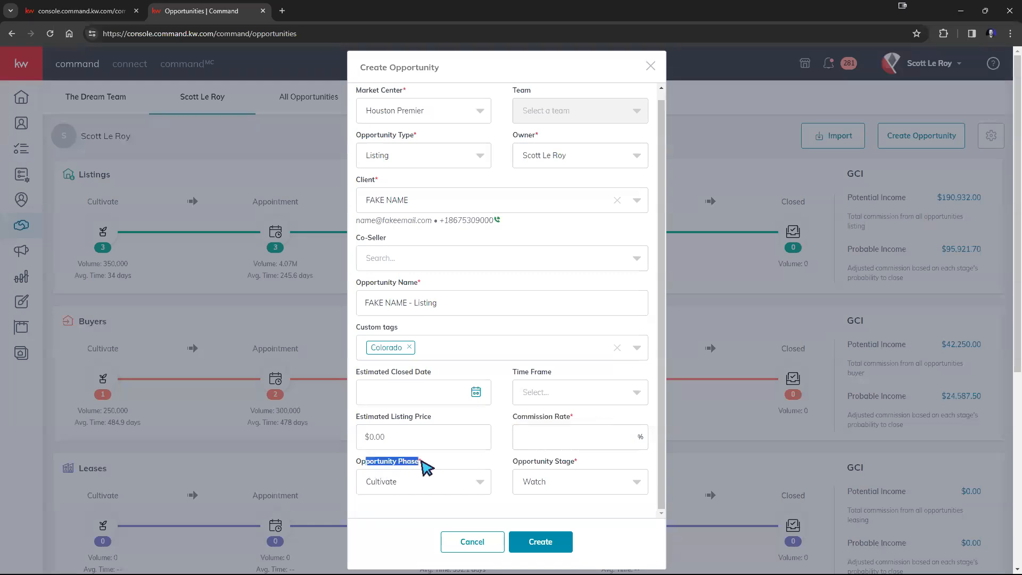
{"action": "left_click_drag", "start_coordinate": [512, 461], "coordinate": [571, 463]}
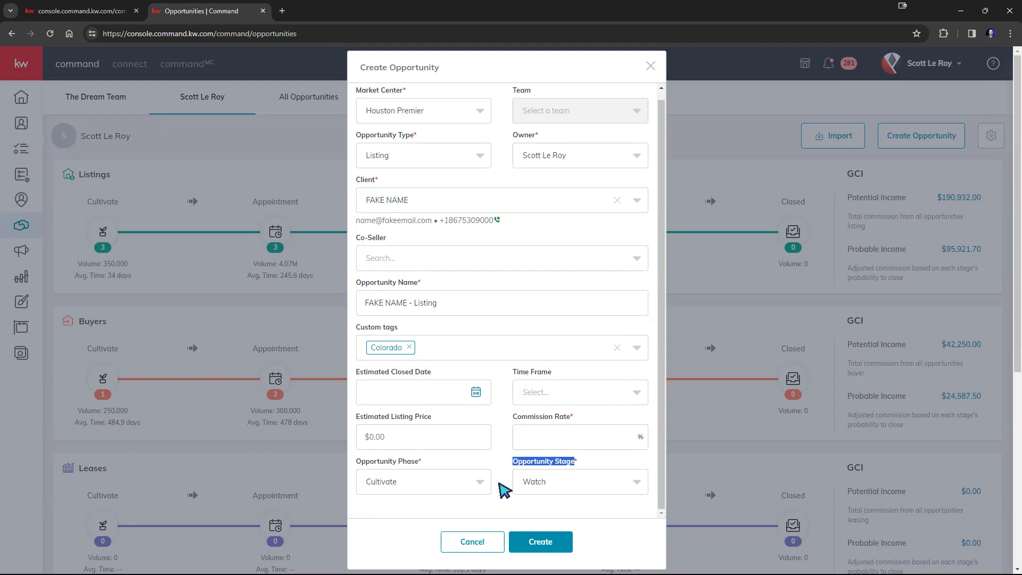
{"action": "left_click", "coordinate": [500, 484]}
Enter a 0% commission rate, keep phase Cultivate at stage Watch, and create the listing
{"action": "left_click", "coordinate": [562, 432]}
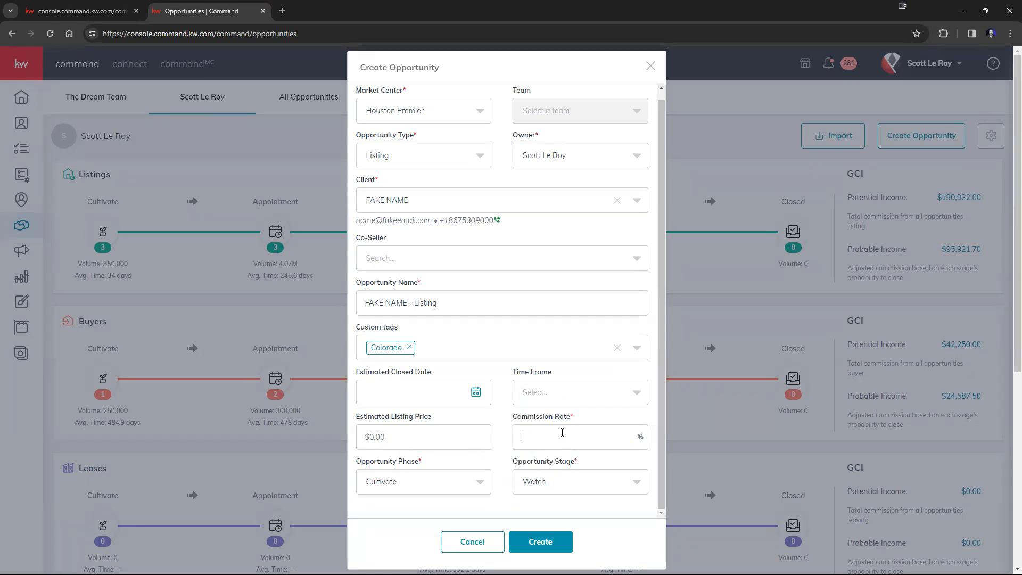
{"action": "type", "text": "0"}
{"action": "left_click", "coordinate": [469, 485]}
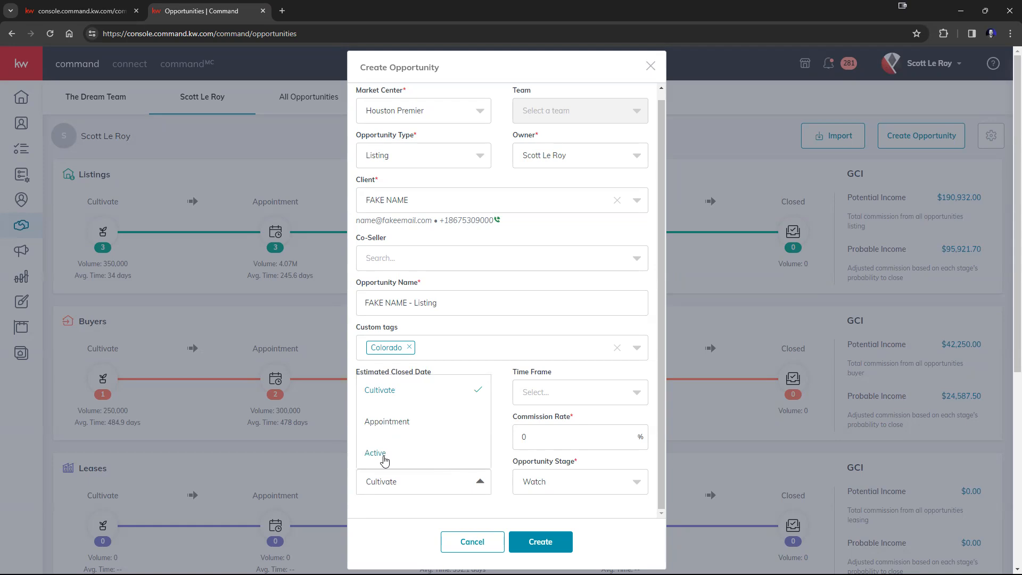
{"action": "left_click", "coordinate": [384, 458]}
{"action": "left_click", "coordinate": [556, 480]}
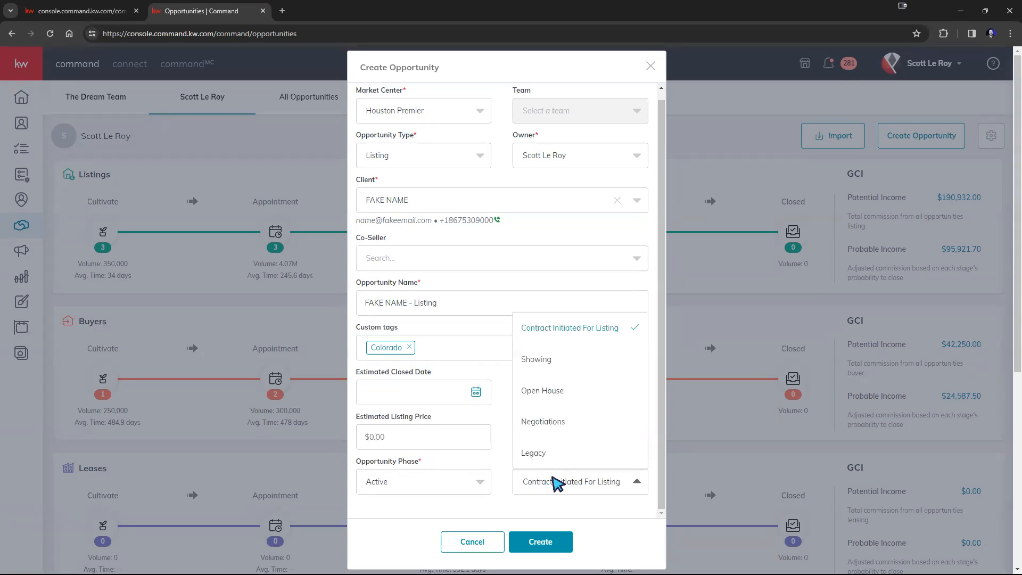
{"action": "left_click", "coordinate": [563, 393]}
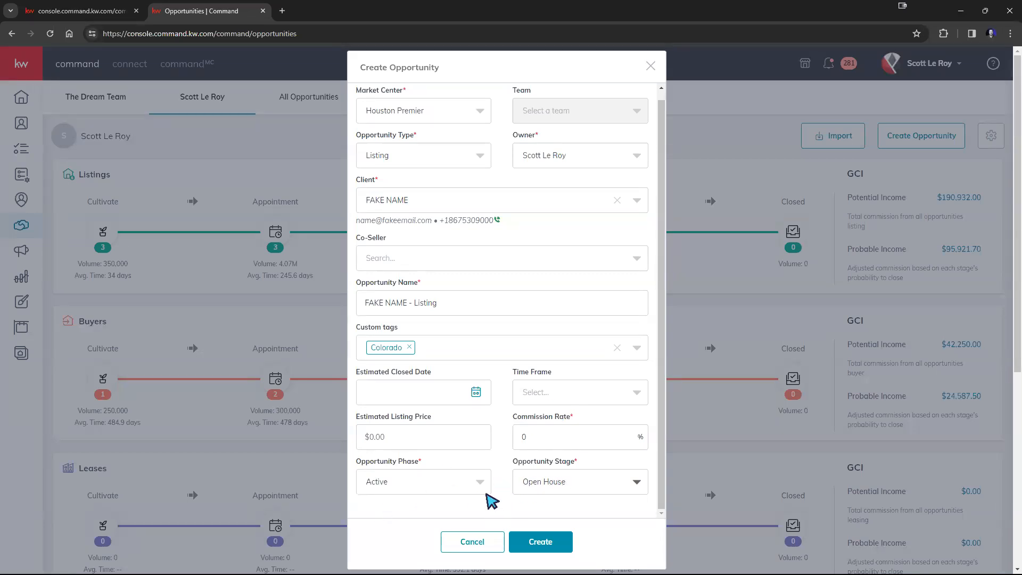
{"action": "left_click", "coordinate": [477, 485]}
{"action": "left_click", "coordinate": [413, 390]}
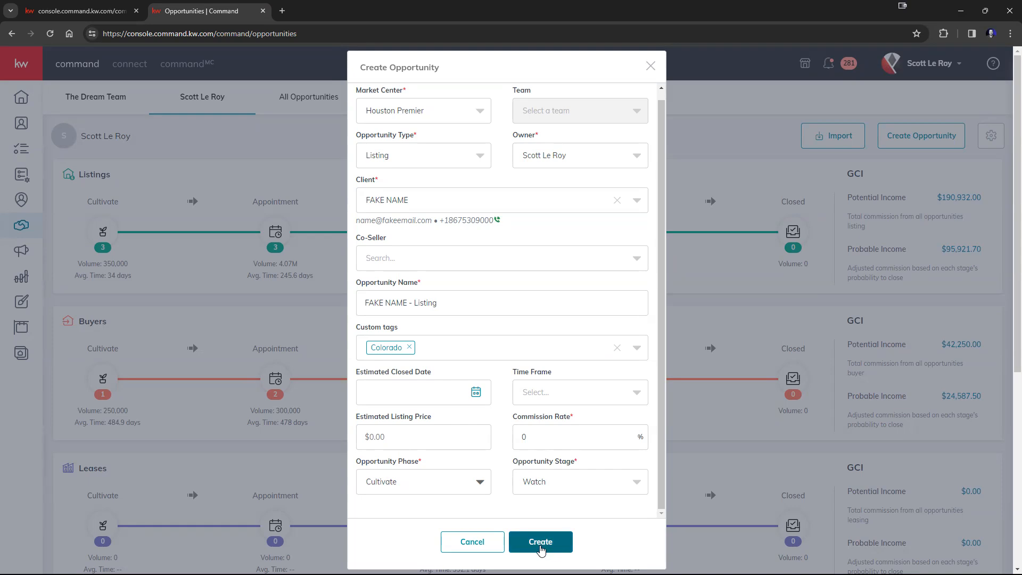
{"action": "left_click", "coordinate": [540, 548]}
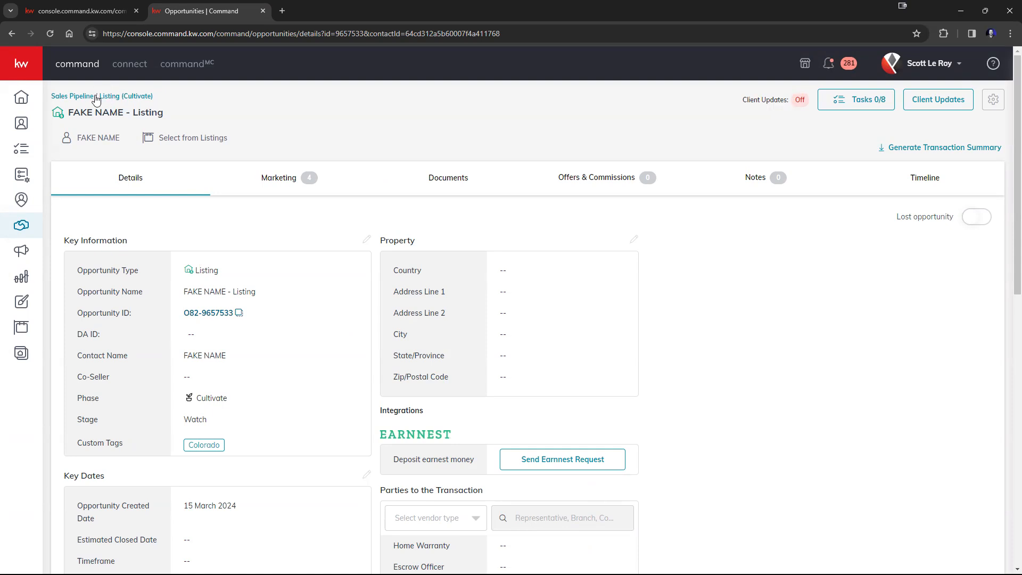
Find the new listing under Watch on the Cultivate board, drag it briefly, and open its details
{"action": "left_click", "coordinate": [93, 97]}
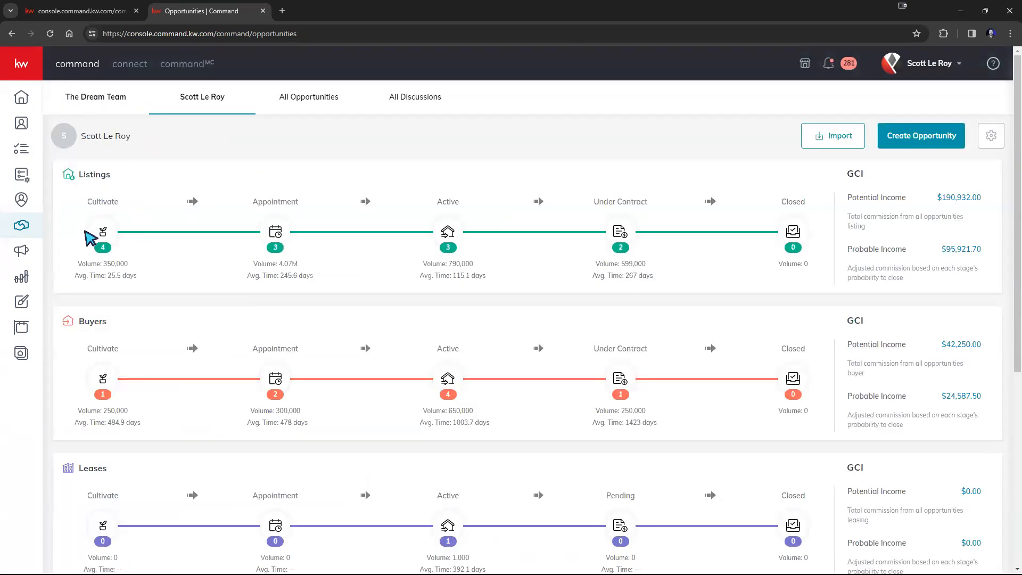
{"action": "left_click", "coordinate": [105, 234]}
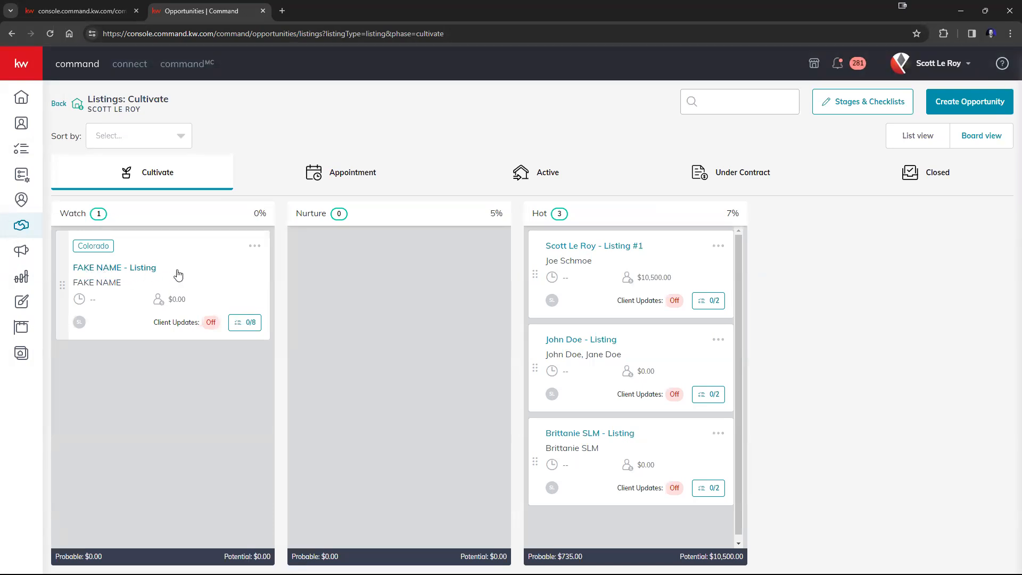
{"action": "mouse_move", "coordinate": [186, 267]}
{"action": "left_mouse_down"}
{"action": "mouse_move", "coordinate": [361, 307]}
{"action": "mouse_move", "coordinate": [175, 263]}
{"action": "mouse_move", "coordinate": [373, 298]}
{"action": "mouse_move", "coordinate": [175, 309]}
{"action": "mouse_move", "coordinate": [233, 267]}
{"action": "mouse_move", "coordinate": [177, 266]}
{"action": "left_mouse_up"}
{"action": "left_click_drag", "start_coordinate": [212, 278], "coordinate": [153, 276]}
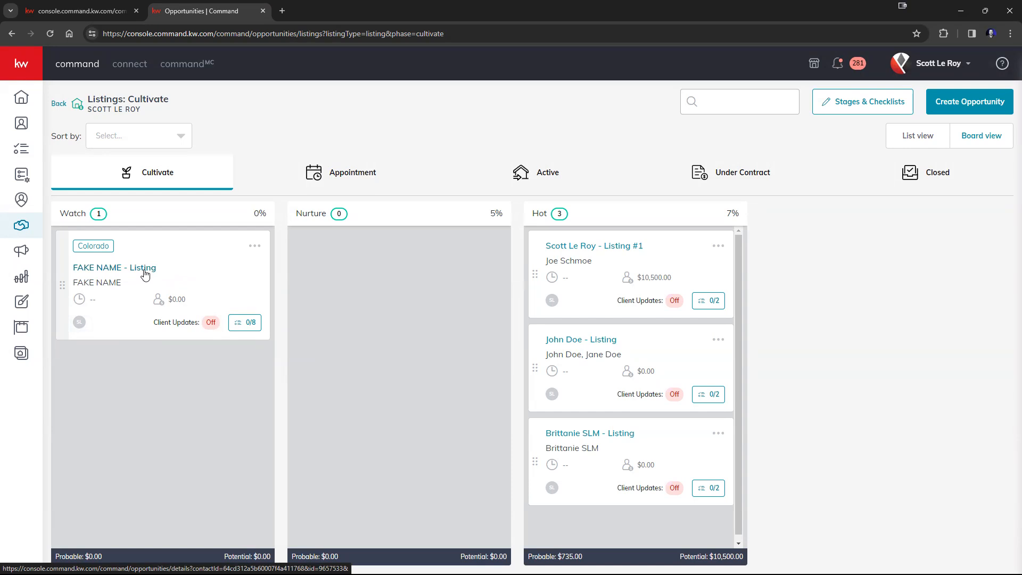
{"action": "left_click", "coordinate": [127, 270]}
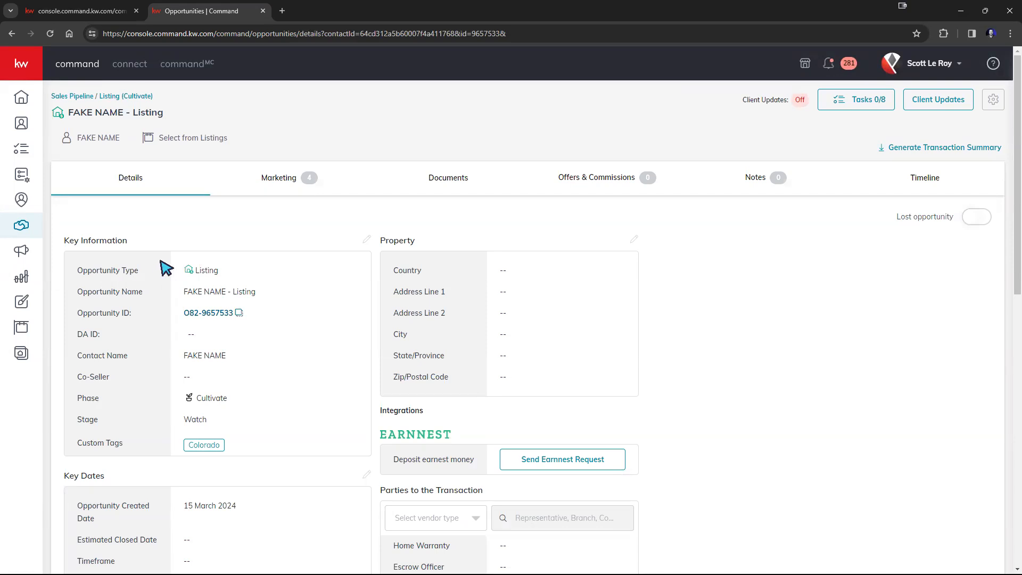
Change the Opportunity Name in Key Information to '123 Main St' and save
{"action": "left_click", "coordinate": [367, 238]}
{"action": "triple_click", "coordinate": [438, 124]}
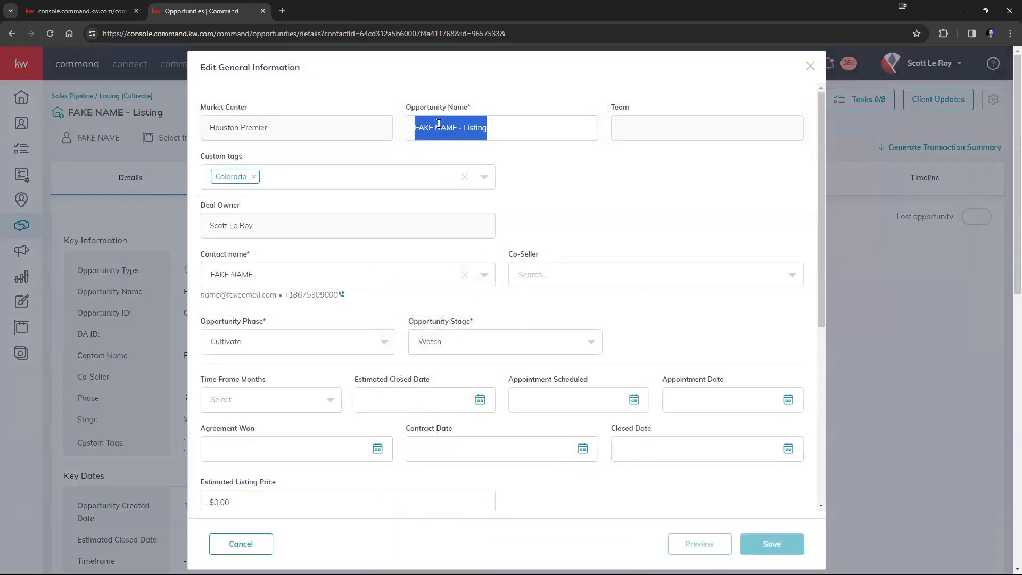
{"action": "type", "text": "123 Main St"}
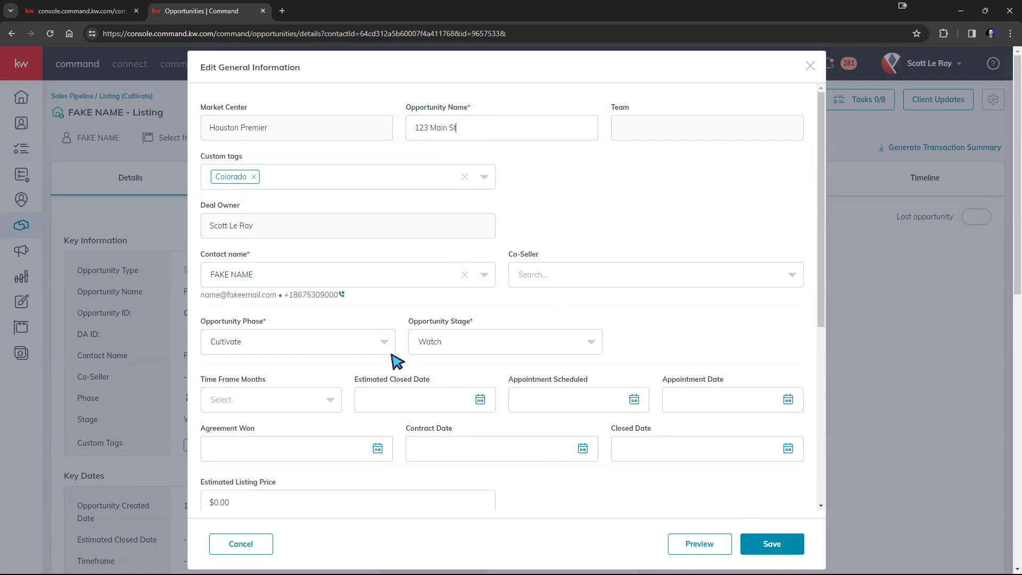
{"action": "left_click_drag", "start_coordinate": [262, 128], "coordinate": [183, 128]}
{"action": "left_click", "coordinate": [264, 128]}
{"action": "left_click_drag", "start_coordinate": [290, 133], "coordinate": [209, 129]}
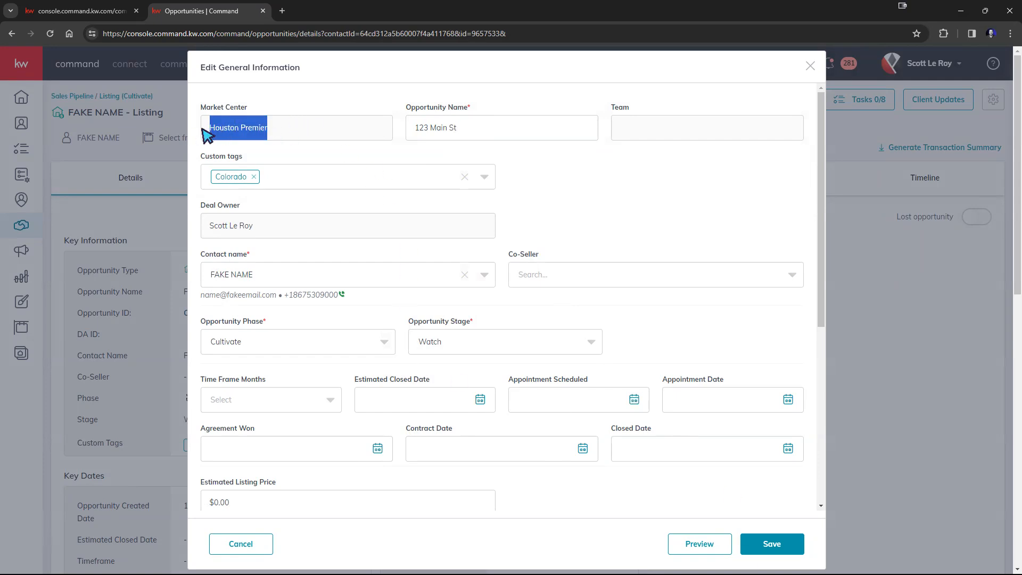
{"action": "left_click", "coordinate": [308, 129]}
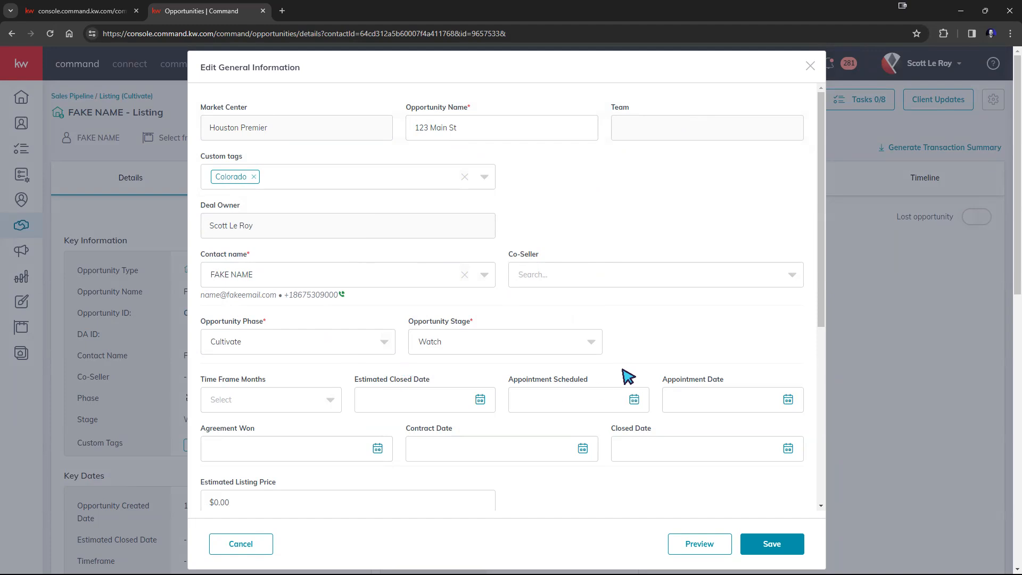
{"action": "scroll", "coordinate": [750, 512], "scroll_direction": "down", "scroll_amount": 4}
{"action": "left_click", "coordinate": [767, 543]}
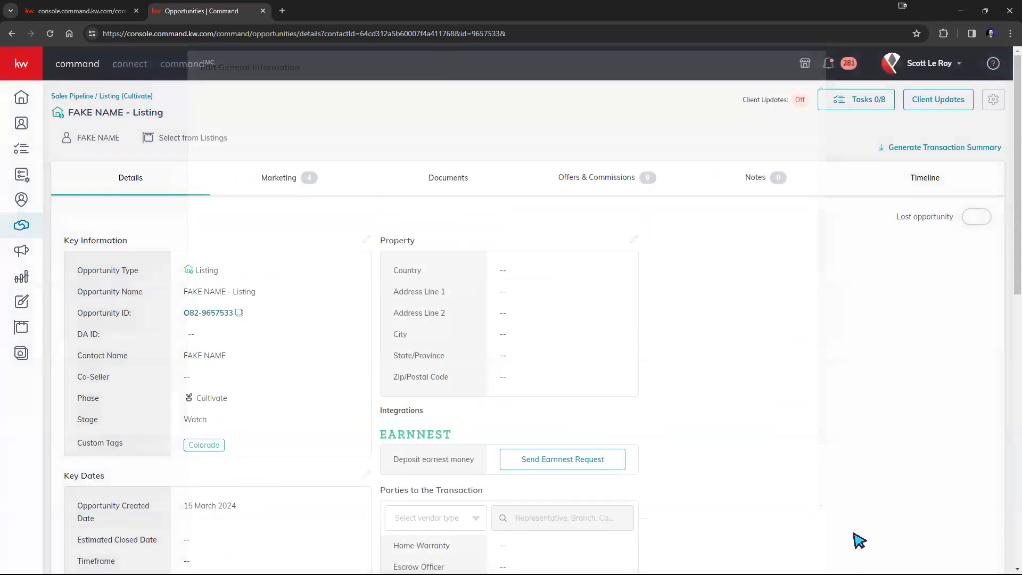
Confirm 123 Main St appears under Watch on the Cultivate listings board, then go to the client's contact tab
{"action": "left_click", "coordinate": [88, 100]}
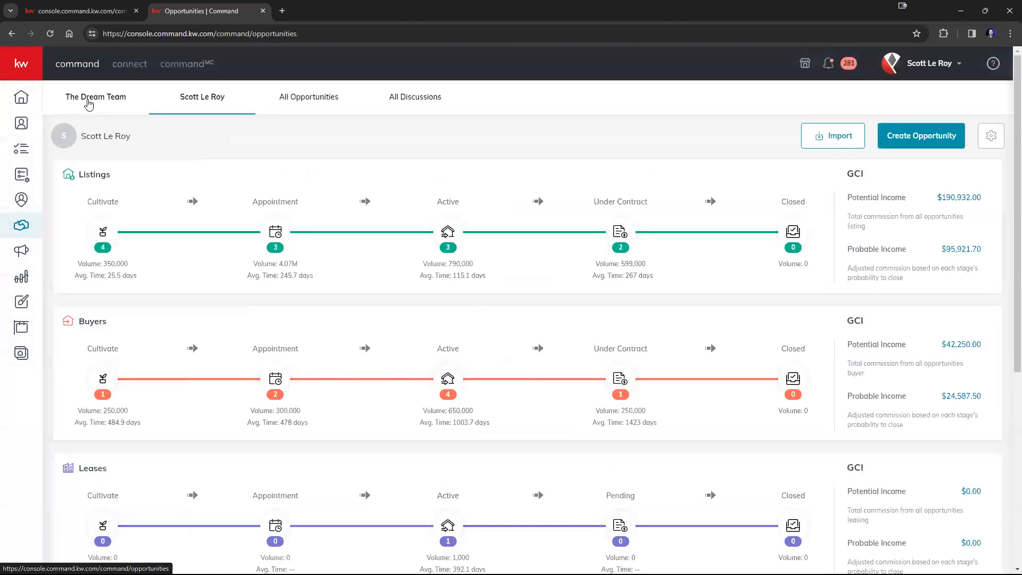
{"action": "left_click", "coordinate": [102, 233]}
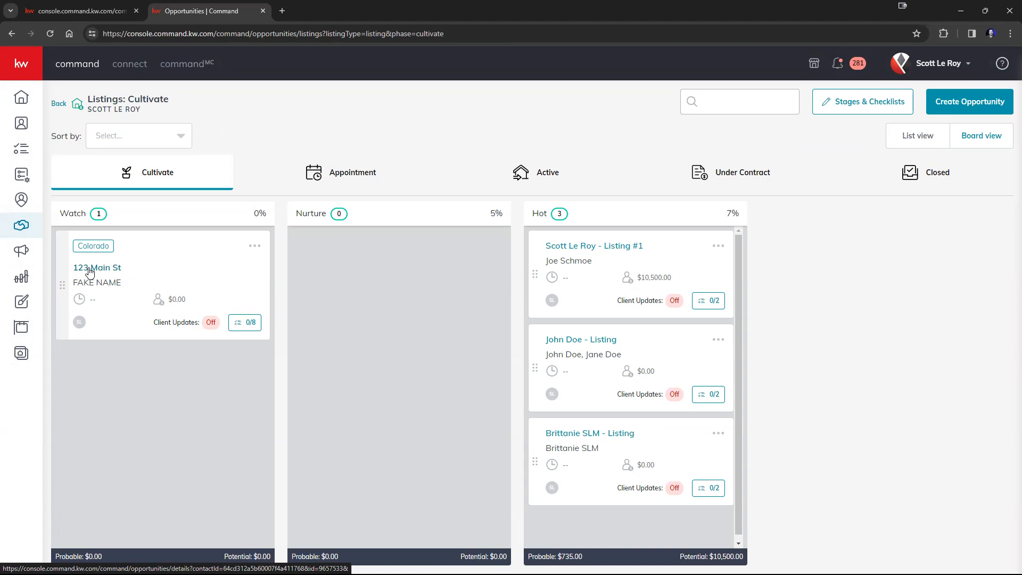
{"action": "left_click", "coordinate": [89, 269]}
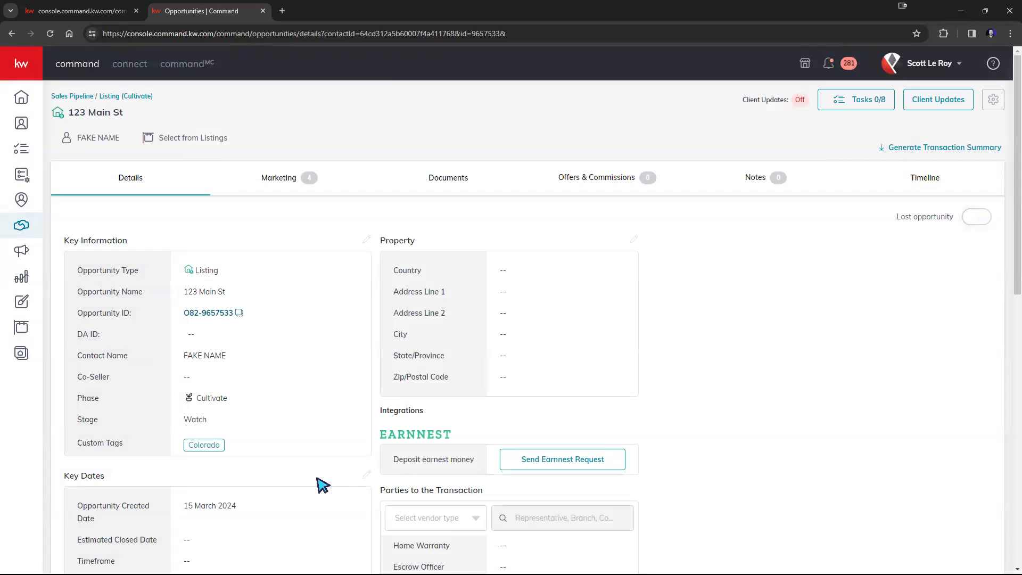
{"action": "left_click", "coordinate": [75, 10]}
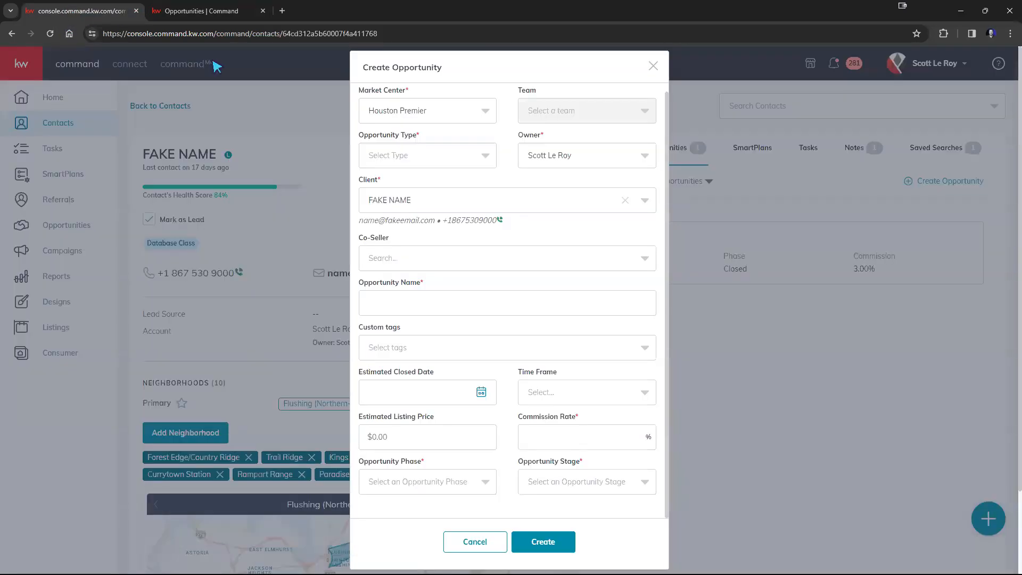
Discard the blank Create Opportunity form and review the 123 Main St details: Cultivate, Watch, Colorado tag
{"action": "left_click", "coordinate": [653, 68]}
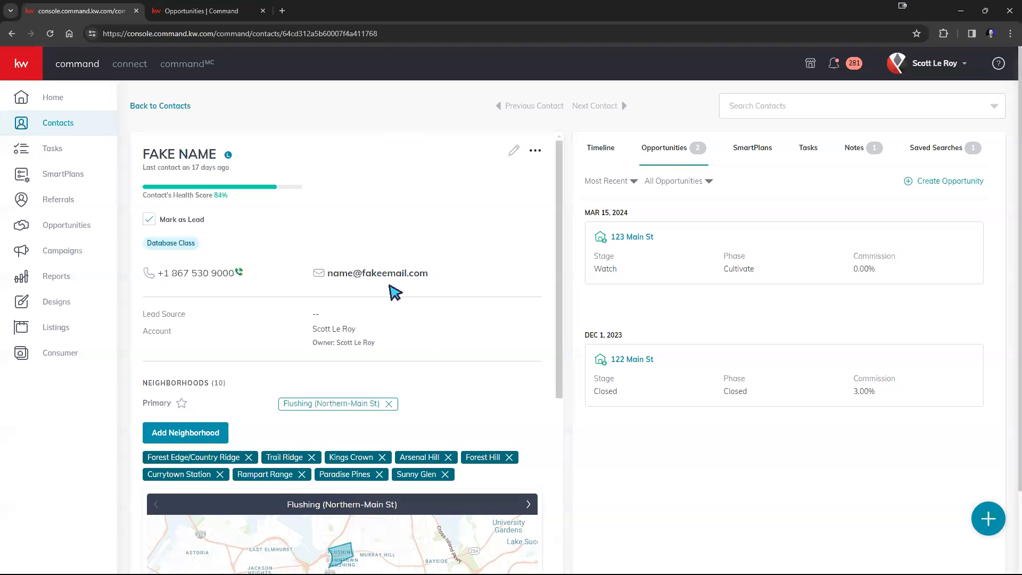
{"action": "left_click", "coordinate": [176, 10]}
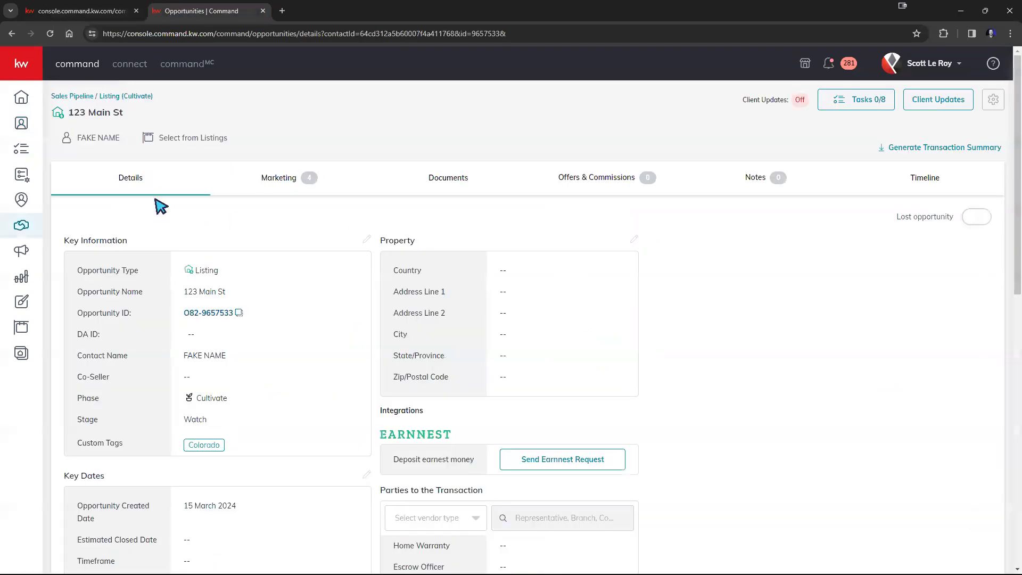
{"action": "scroll", "coordinate": [165, 206], "scroll_direction": "down", "scroll_amount": 3}
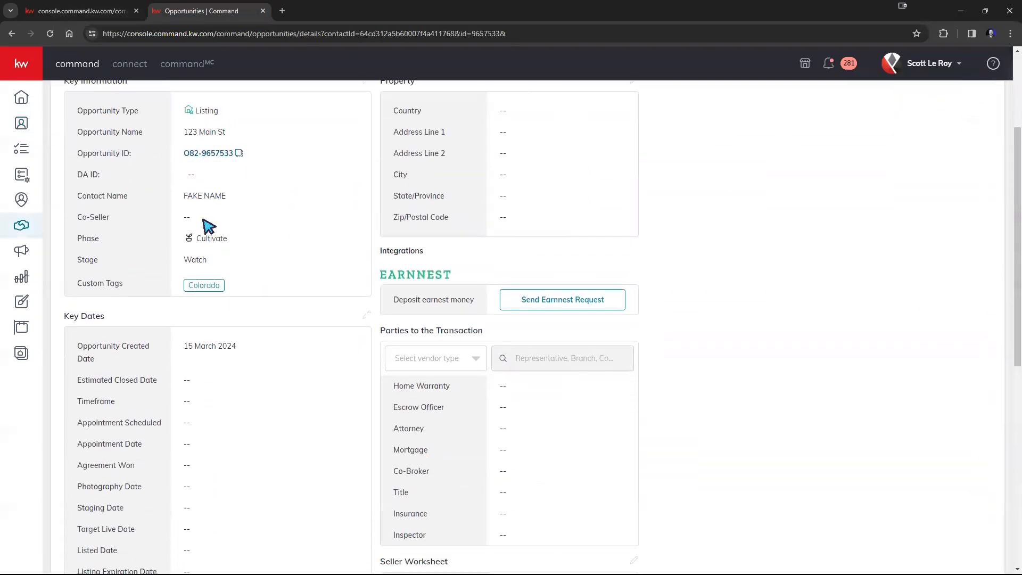
{"action": "scroll", "coordinate": [208, 304], "scroll_direction": "down", "scroll_amount": 3}
{"action": "scroll", "coordinate": [206, 325], "scroll_direction": "up", "scroll_amount": 2}
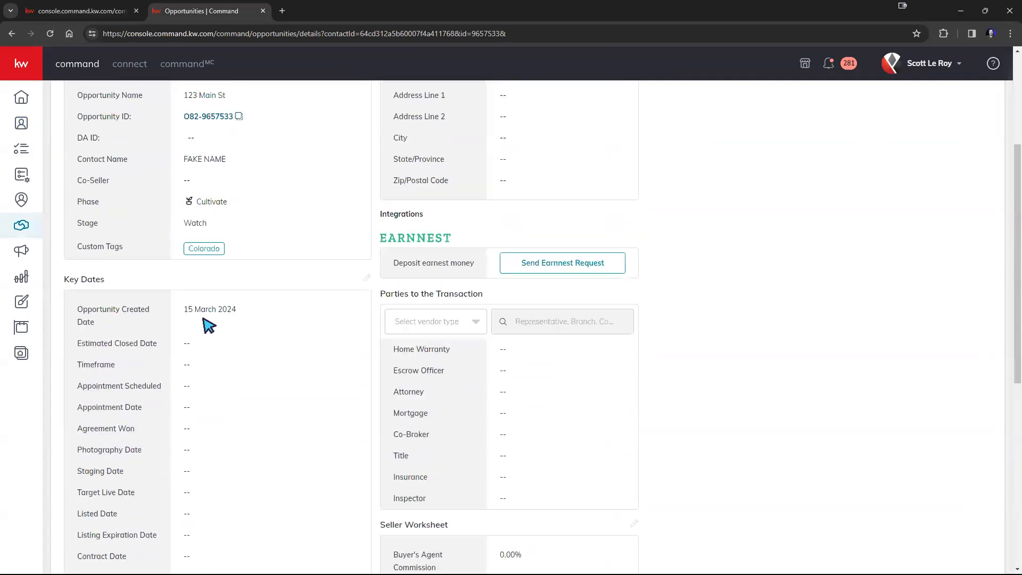
{"action": "scroll", "coordinate": [208, 324], "scroll_direction": "up", "scroll_amount": 4}
{"action": "scroll", "coordinate": [535, 269], "scroll_direction": "down", "scroll_amount": 2}
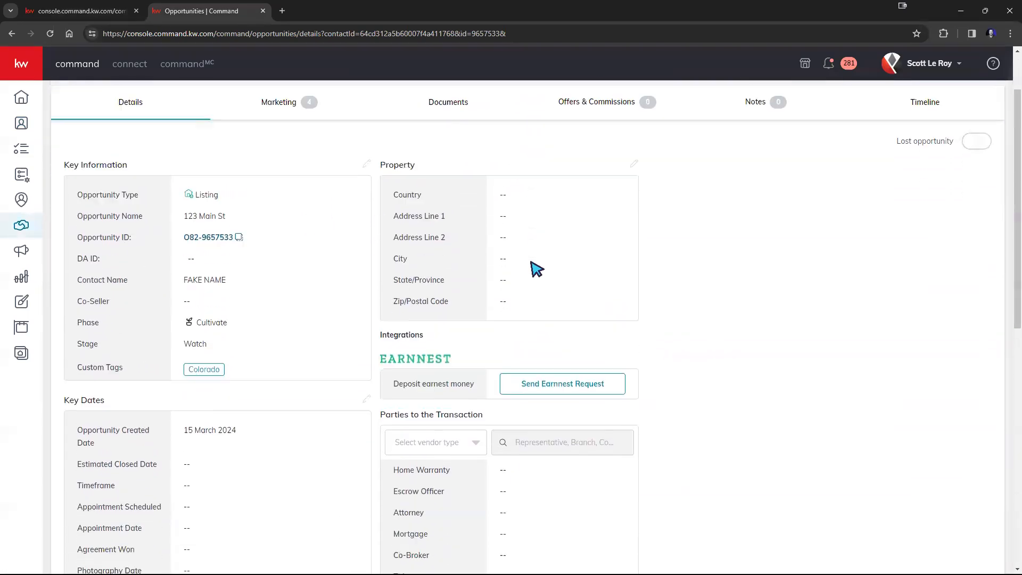
{"action": "scroll", "coordinate": [537, 269], "scroll_direction": "down", "scroll_amount": 1}
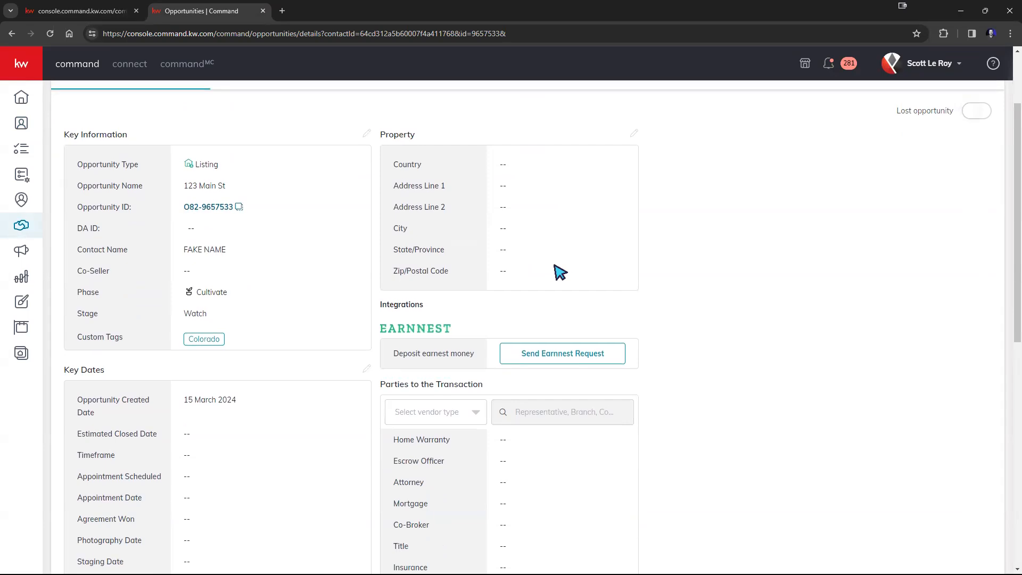
{"action": "scroll", "coordinate": [554, 268], "scroll_direction": "up", "scroll_amount": 2}
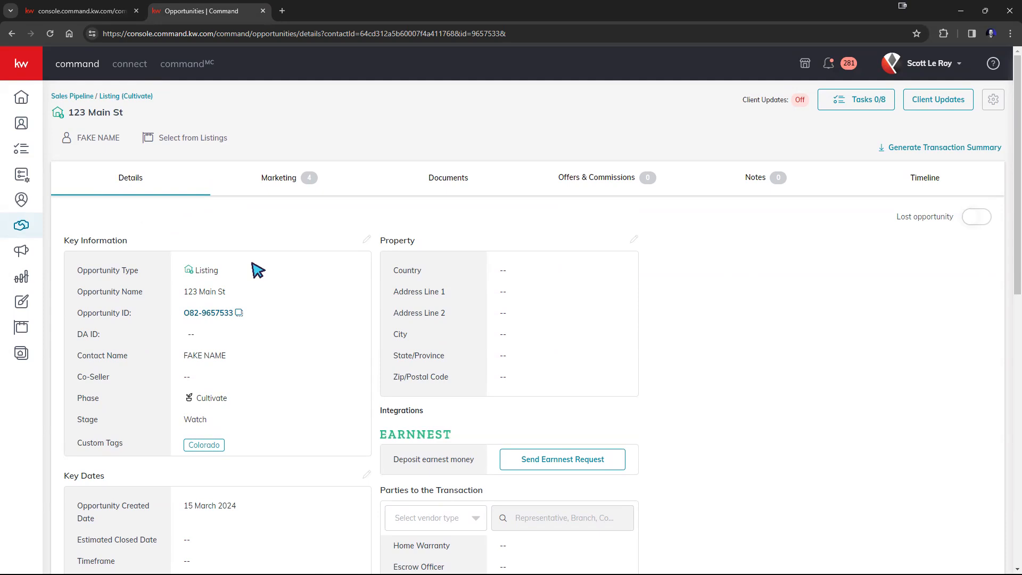
Leave the 123 Main St listing through the Listings Cultivate board and Opportunities overview, starting a new opportunity
{"action": "left_click", "coordinate": [111, 97]}
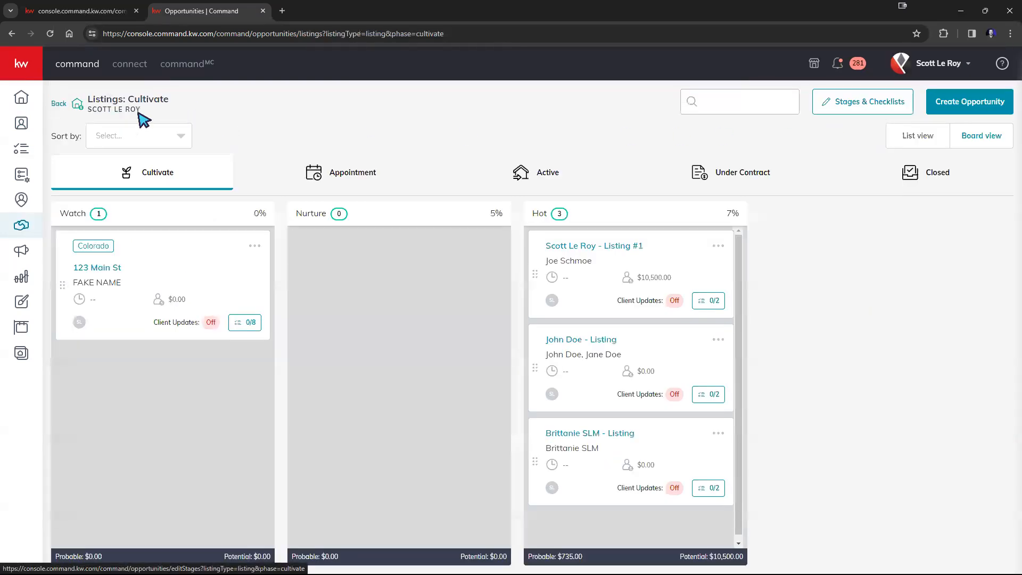
{"action": "left_click", "coordinate": [55, 106]}
{"action": "left_click", "coordinate": [920, 140]}
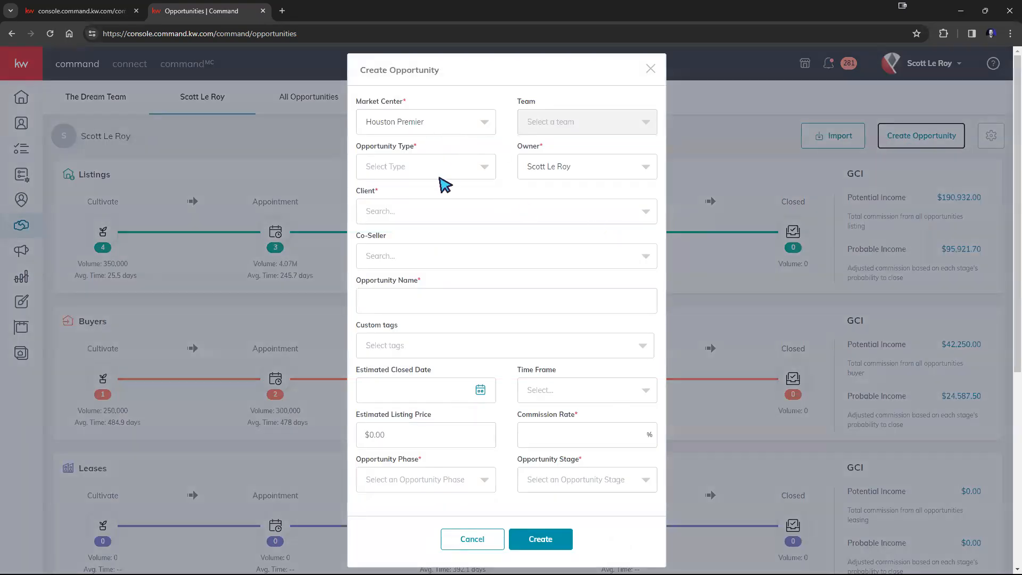
Make the new opportunity a Buyer and choose the existing contact as client
{"action": "left_click", "coordinate": [443, 171]}
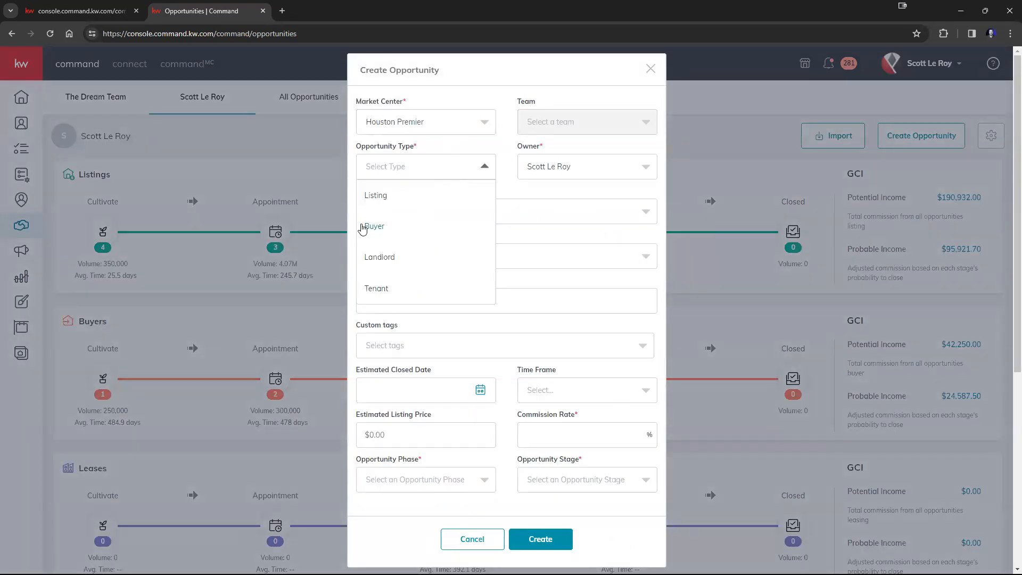
{"action": "left_click", "coordinate": [374, 227]}
{"action": "left_click", "coordinate": [402, 213]}
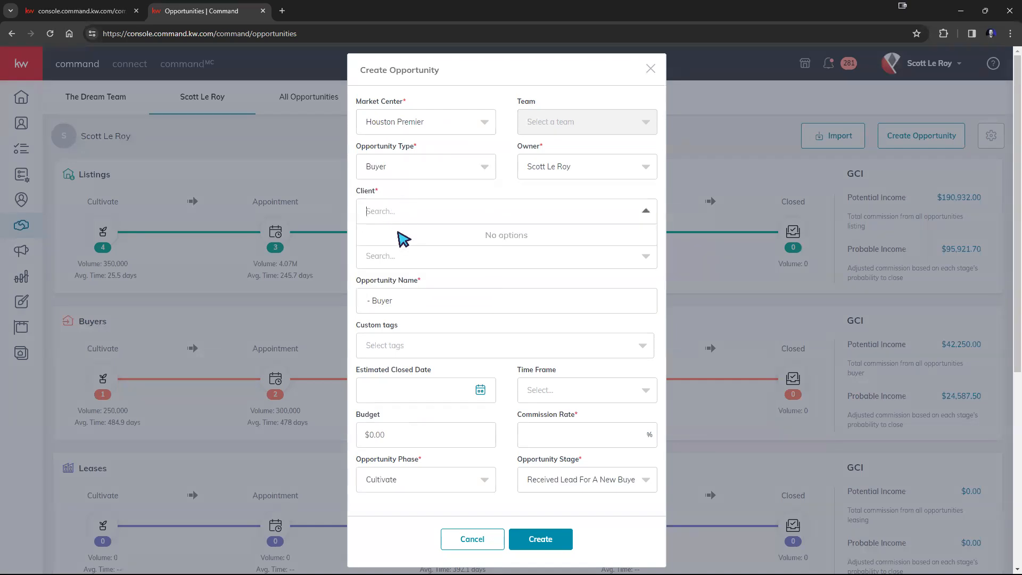
{"action": "type", "text": "fak"}
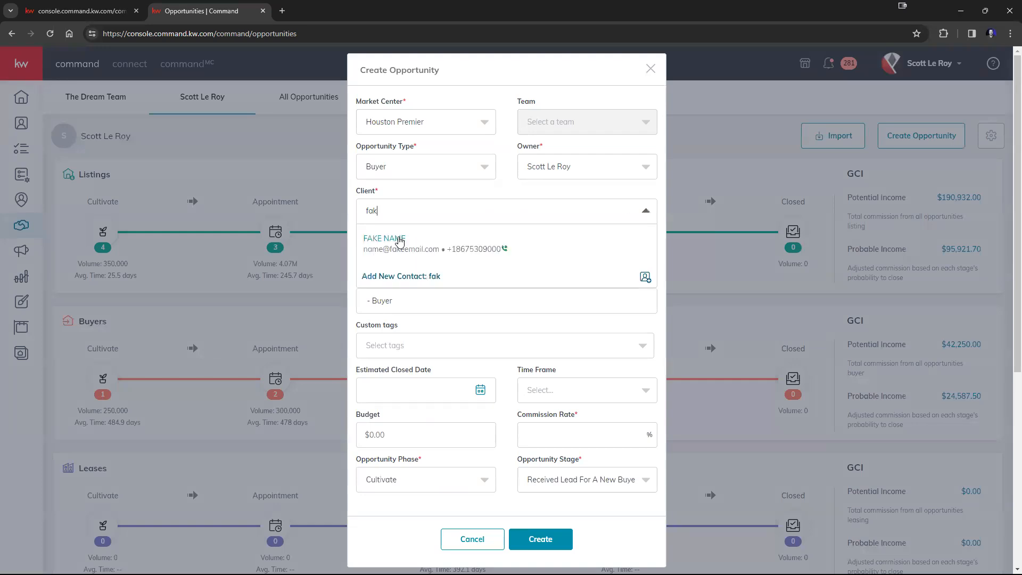
{"action": "left_click", "coordinate": [400, 241]}
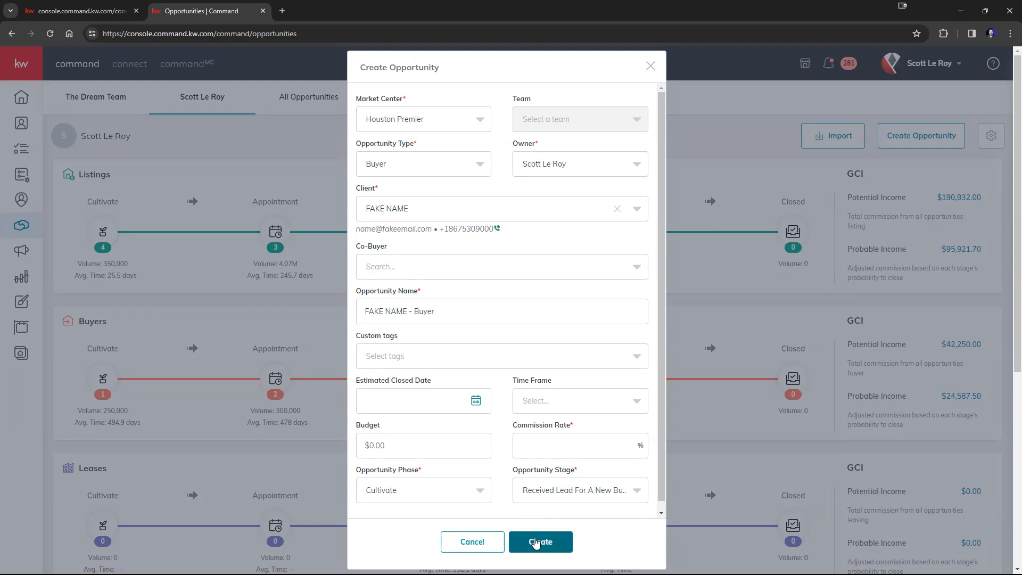
Fill in the required 0% commission rate and create the Buyer opportunity
{"action": "left_click", "coordinate": [536, 543]}
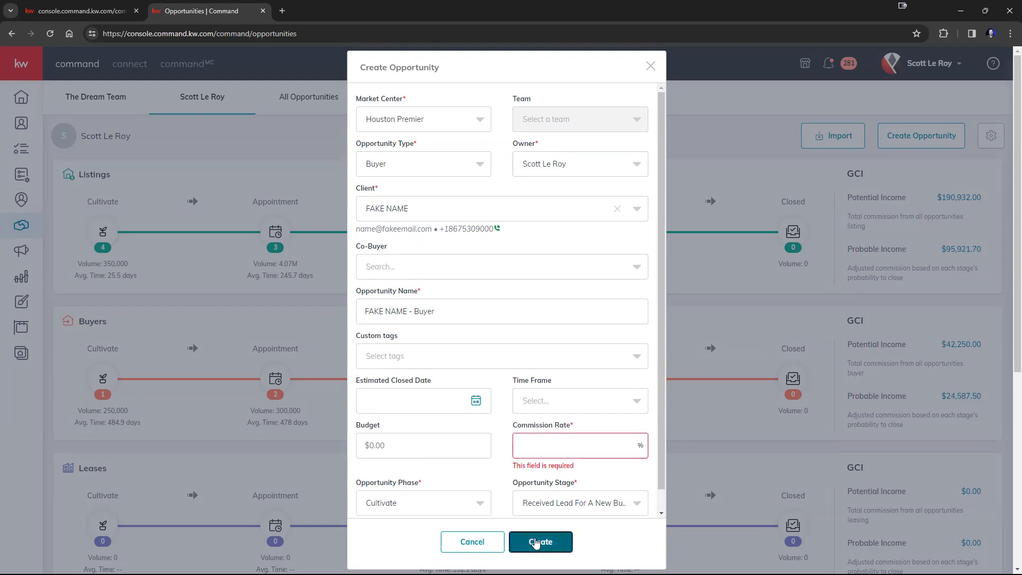
{"action": "left_click", "coordinate": [575, 448]}
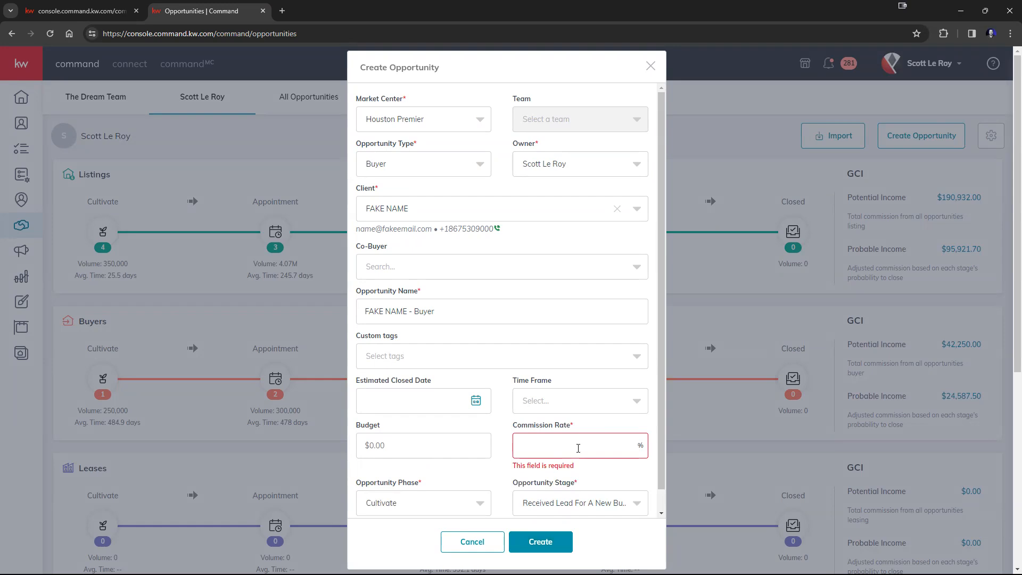
{"action": "type", "text": "0"}
{"action": "left_click", "coordinate": [551, 541]}
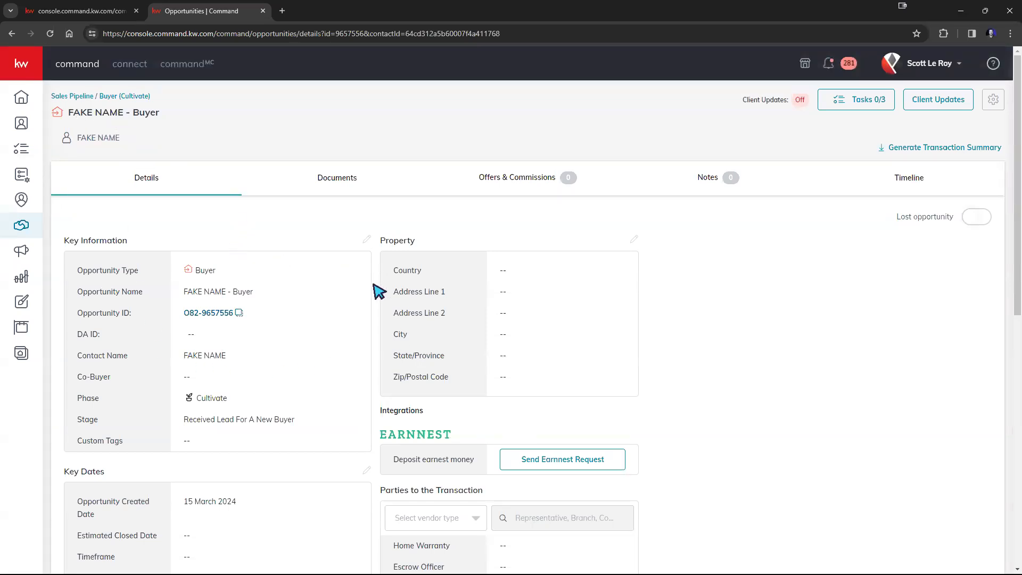
Open the Buyer Cultivate board in a new browser tab
{"action": "right_click", "coordinate": [111, 99]}
{"action": "left_click", "coordinate": [136, 106]}
{"action": "left_click", "coordinate": [325, 13]}
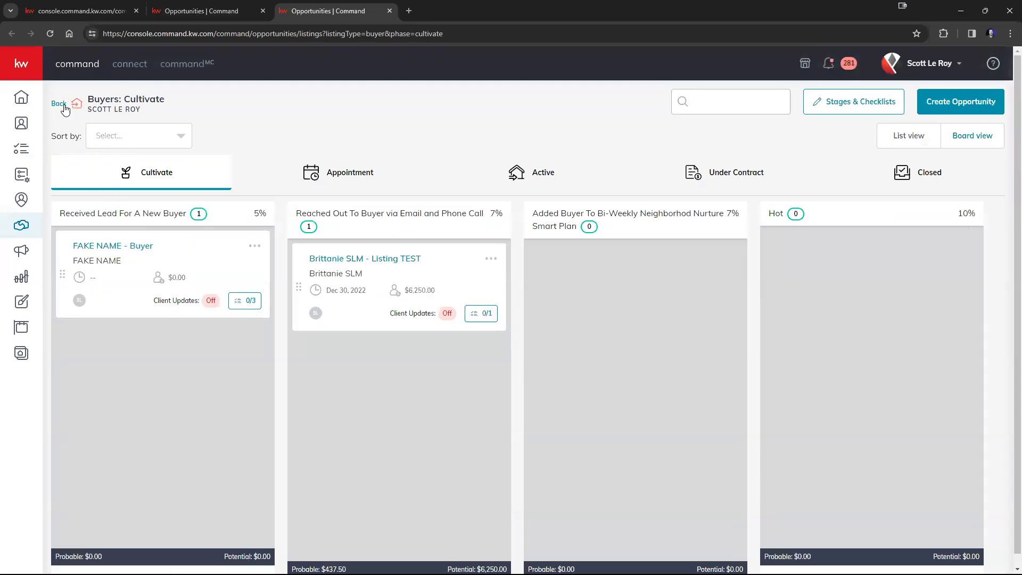
In that tab, open the 123 Main St listing's details from the Listings Cultivate board
{"action": "left_click", "coordinate": [62, 104]}
{"action": "left_click", "coordinate": [104, 238]}
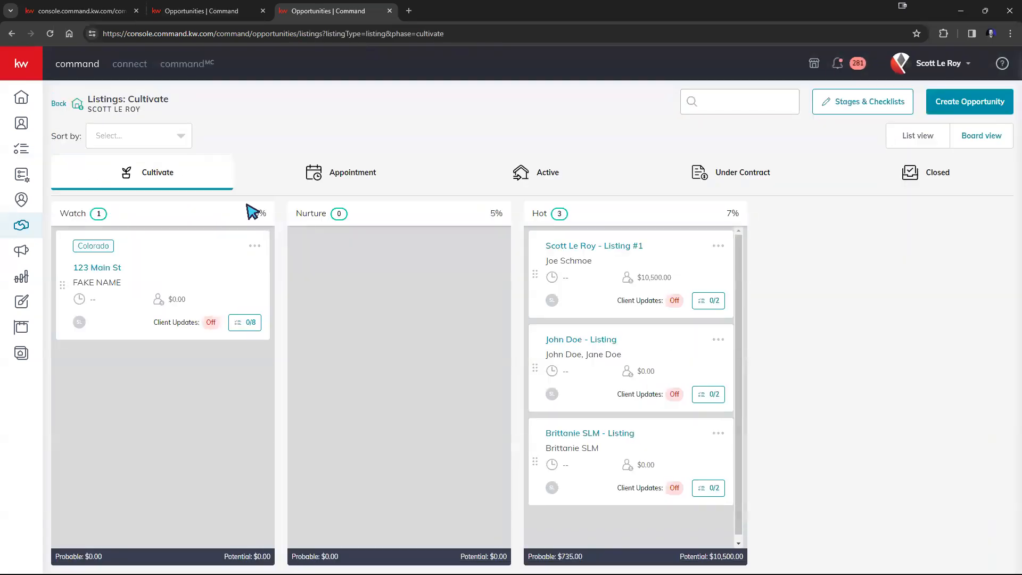
{"action": "left_click", "coordinate": [110, 268]}
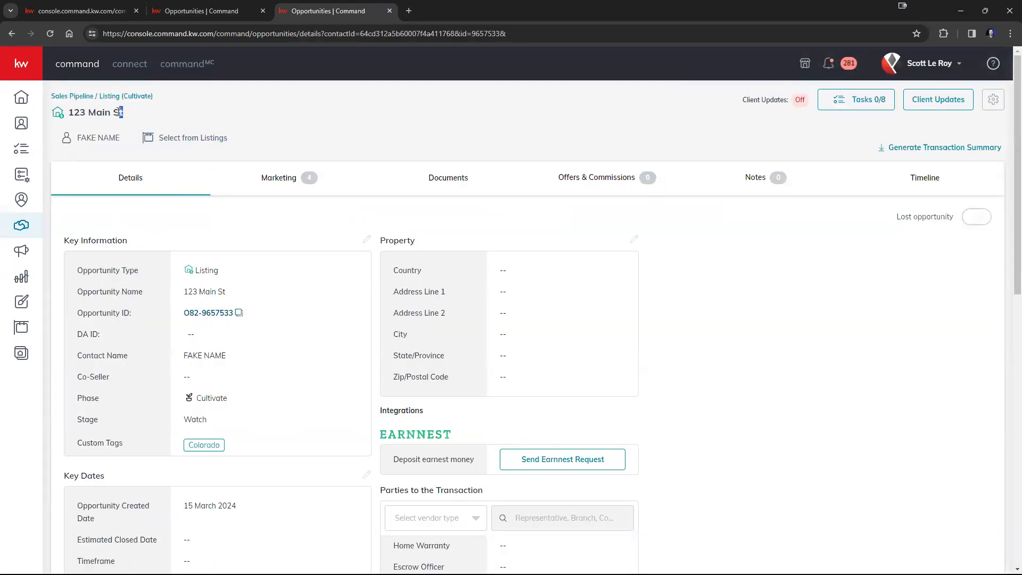
{"action": "left_click_drag", "start_coordinate": [119, 112], "coordinate": [61, 114]}
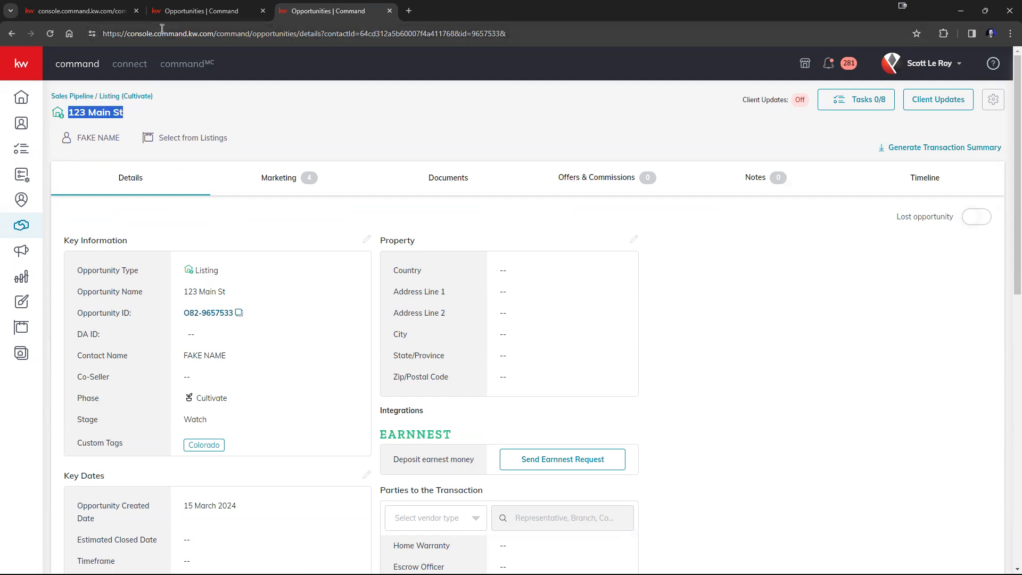
{"action": "left_click", "coordinate": [181, 21]}
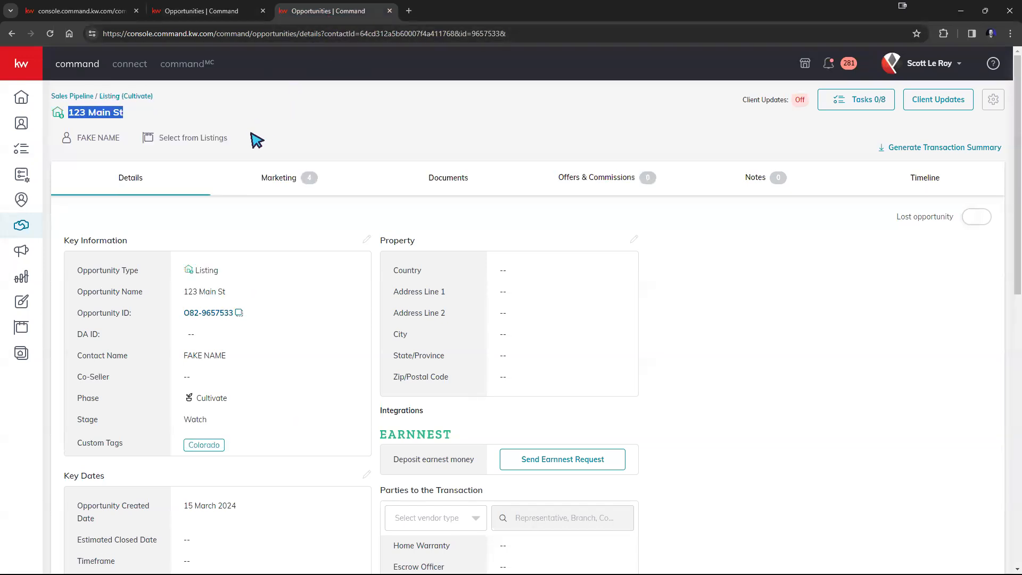
{"action": "left_click_drag", "start_coordinate": [253, 139], "coordinate": [143, 140]}
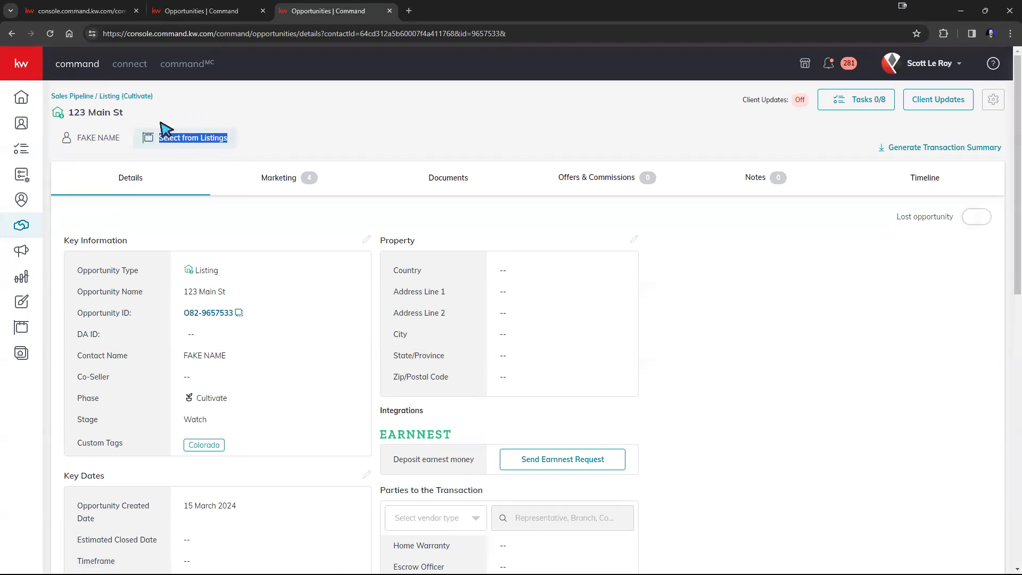
Search All Listings in the MLS for street address '123 Main st'
{"action": "left_click", "coordinate": [203, 140]}
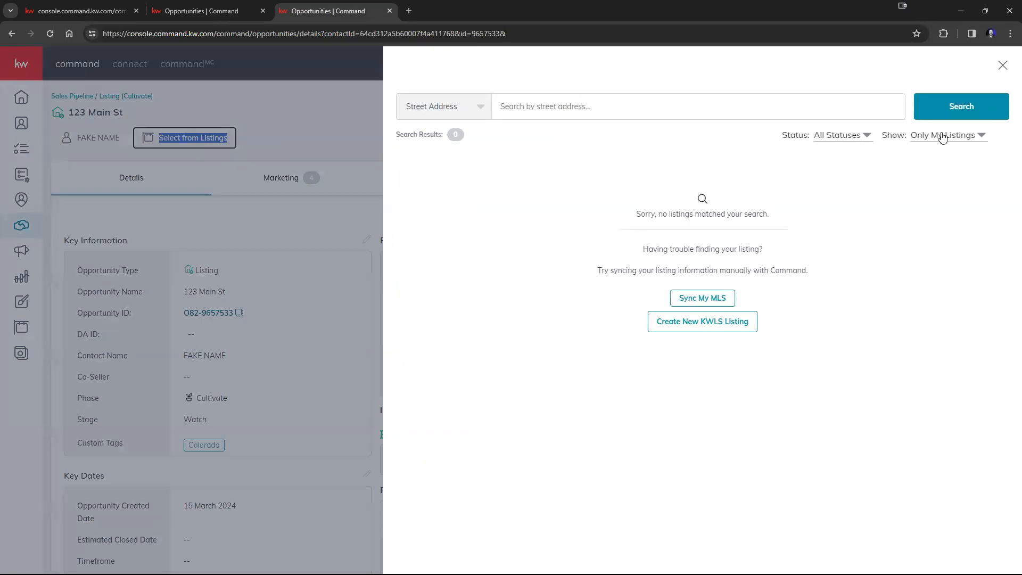
{"action": "left_click", "coordinate": [942, 136]}
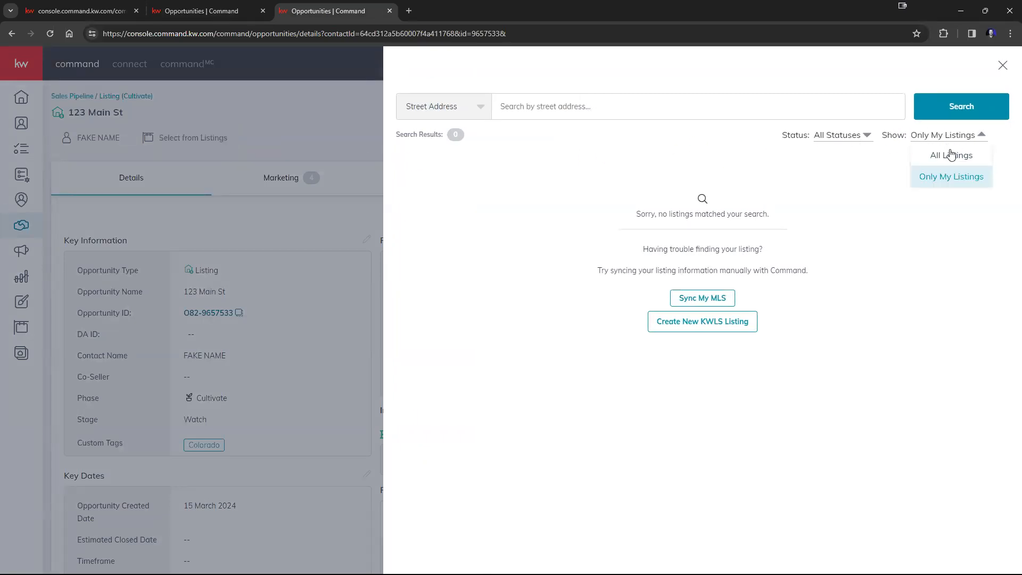
{"action": "left_click", "coordinate": [950, 156]}
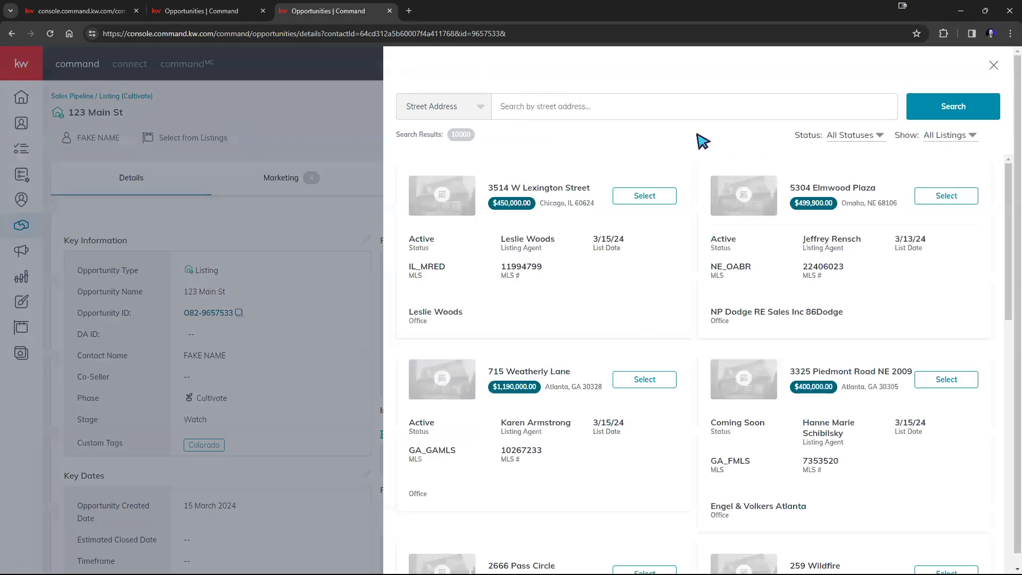
{"action": "left_click", "coordinate": [676, 112]}
{"action": "type", "text": "123"}
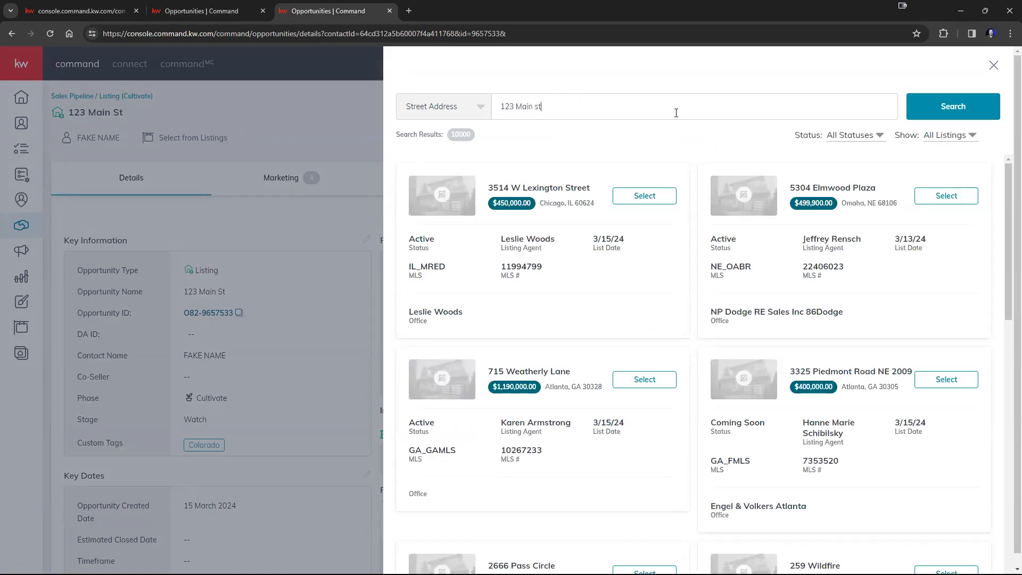
{"action": "type", "text": " Main st"}
{"action": "key", "text": "Return"}
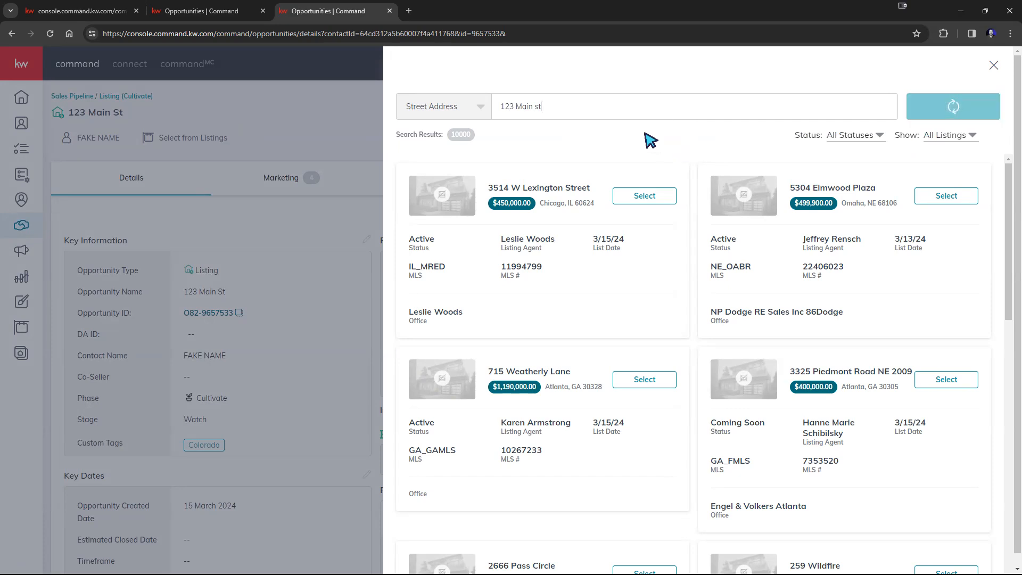
{"action": "scroll", "coordinate": [651, 269], "scroll_direction": "down", "scroll_amount": 4}
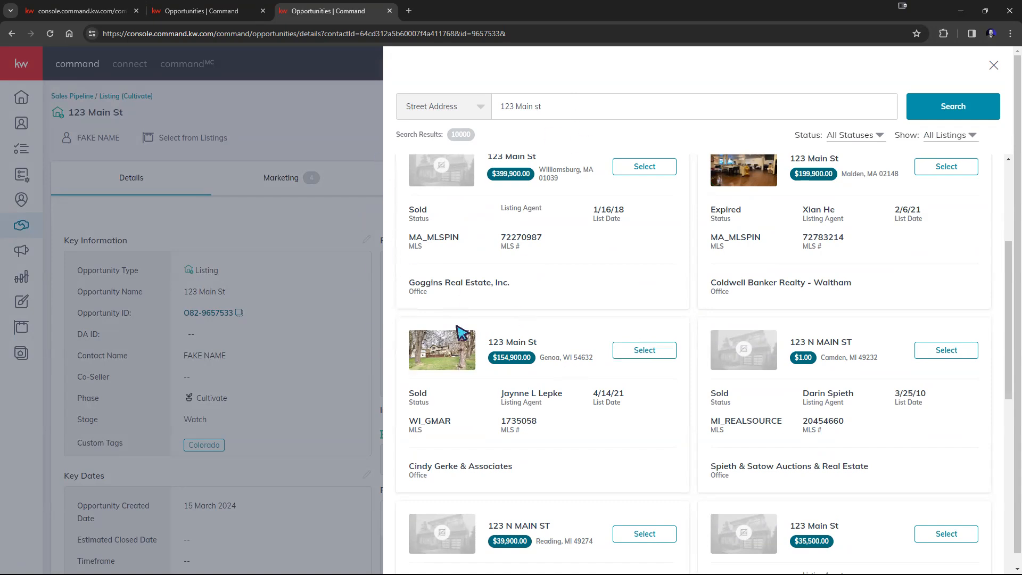
{"action": "left_click", "coordinate": [200, 11]}
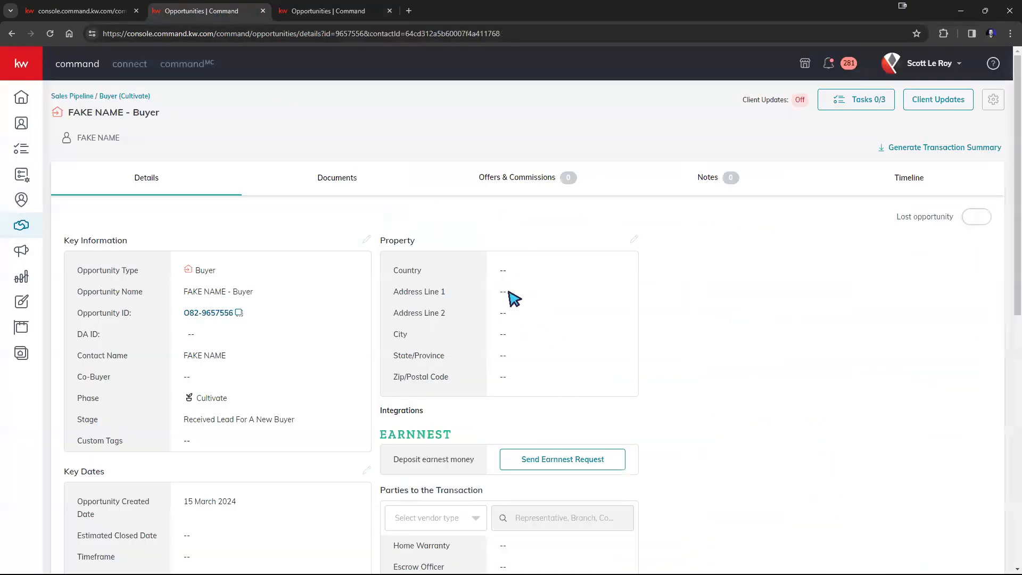
{"action": "left_click", "coordinate": [331, 18]}
{"action": "left_click", "coordinate": [645, 350]}
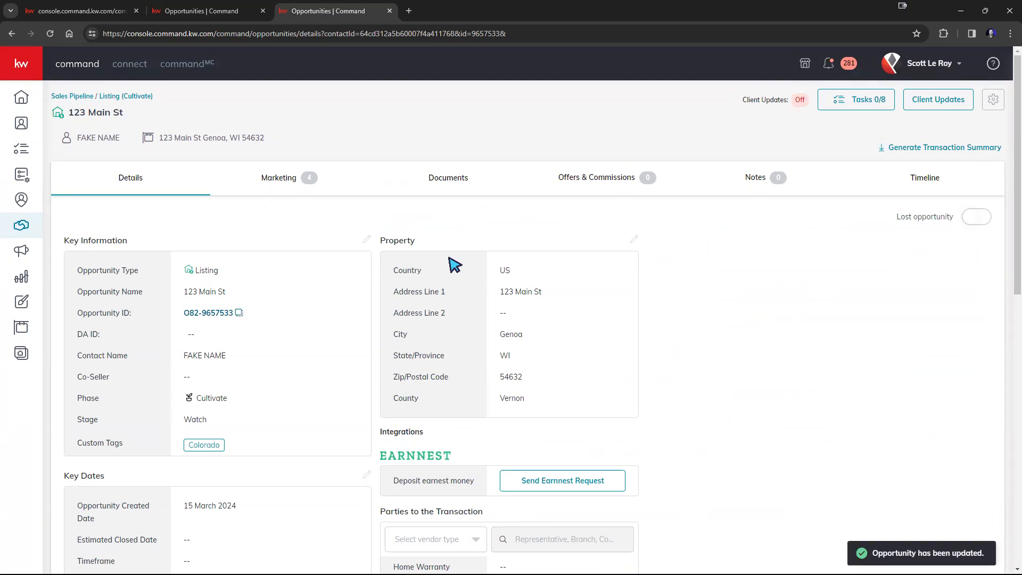
{"action": "scroll", "coordinate": [484, 331], "scroll_direction": "down", "scroll_amount": 3}
{"action": "scroll", "coordinate": [479, 388], "scroll_direction": "up", "scroll_amount": 2}
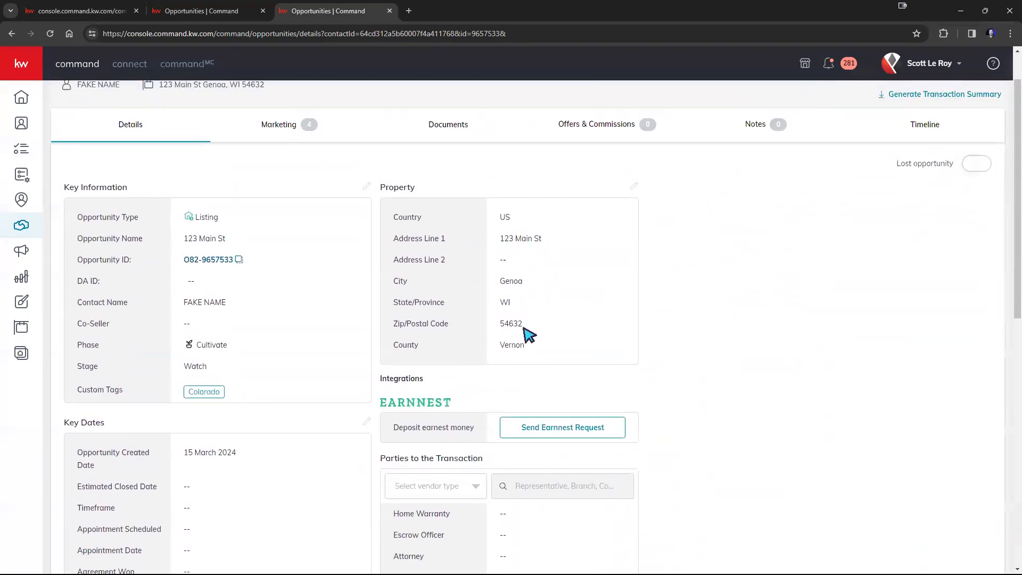
{"action": "scroll", "coordinate": [269, 219], "scroll_direction": "up", "scroll_amount": 1}
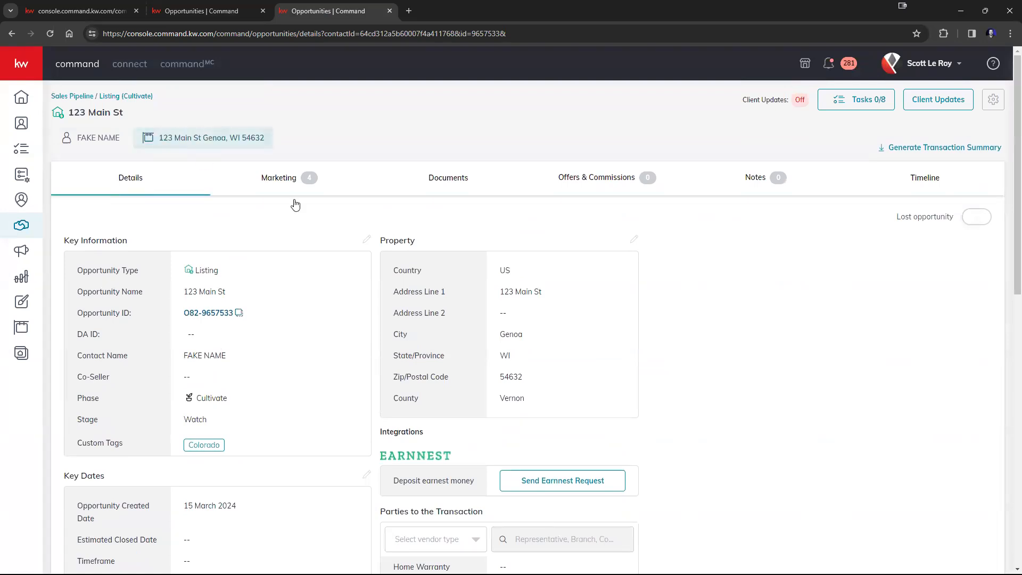
{"action": "scroll", "coordinate": [490, 279], "scroll_direction": "down", "scroll_amount": 10}
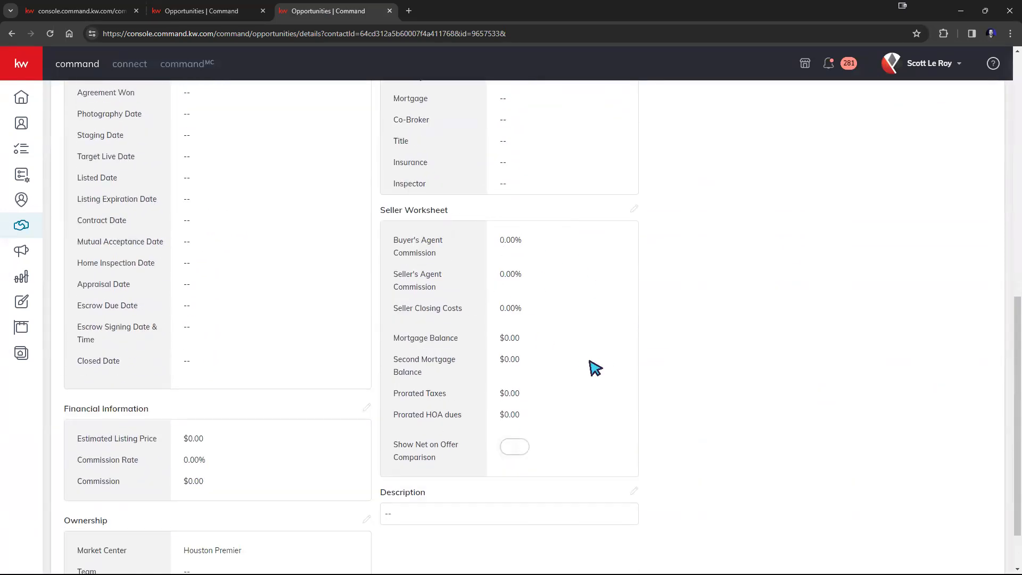
{"action": "scroll", "coordinate": [590, 366], "scroll_direction": "up", "scroll_amount": 10}
{"action": "scroll", "coordinate": [589, 365], "scroll_direction": "down", "scroll_amount": 9}
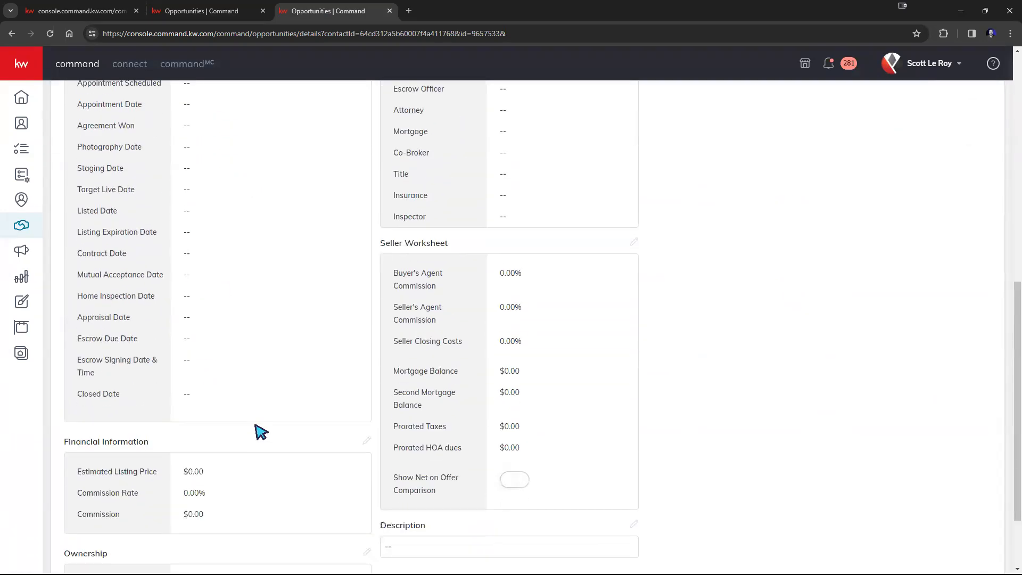
{"action": "scroll", "coordinate": [261, 431], "scroll_direction": "down", "scroll_amount": 2}
{"action": "scroll", "coordinate": [230, 384], "scroll_direction": "up", "scroll_amount": 5}
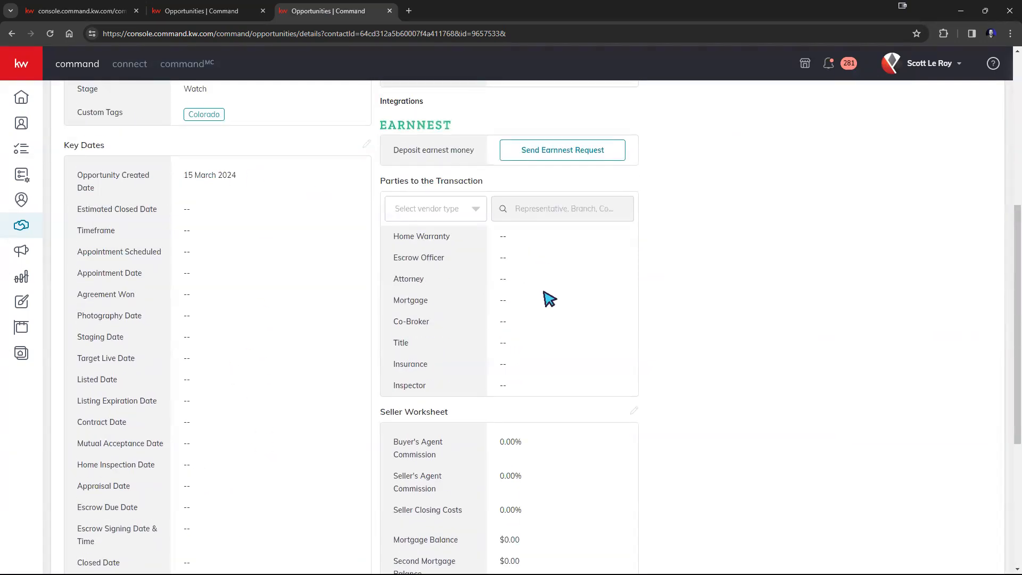
{"action": "scroll", "coordinate": [548, 334], "scroll_direction": "up", "scroll_amount": 6}
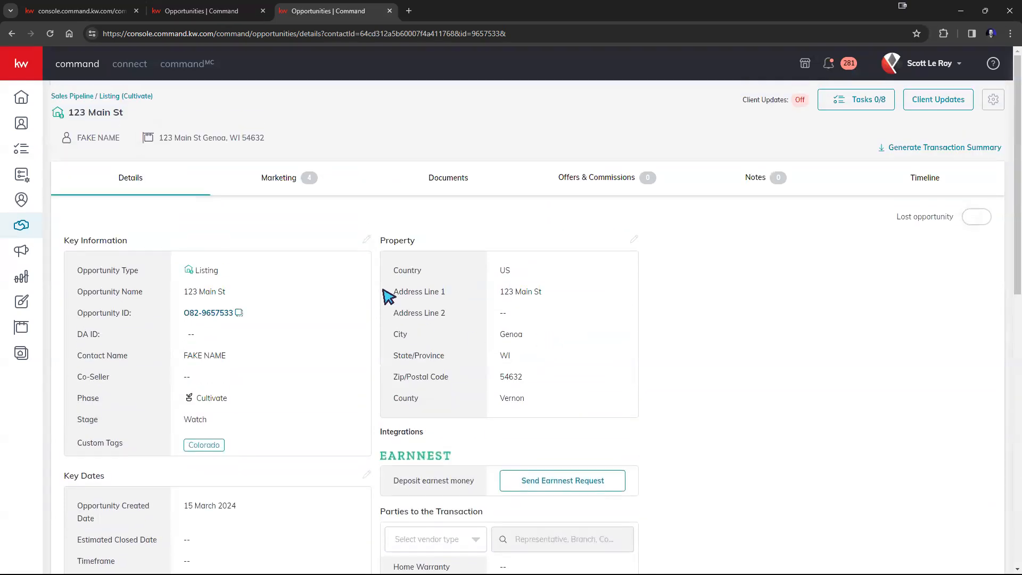
{"action": "left_click", "coordinate": [196, 21]}
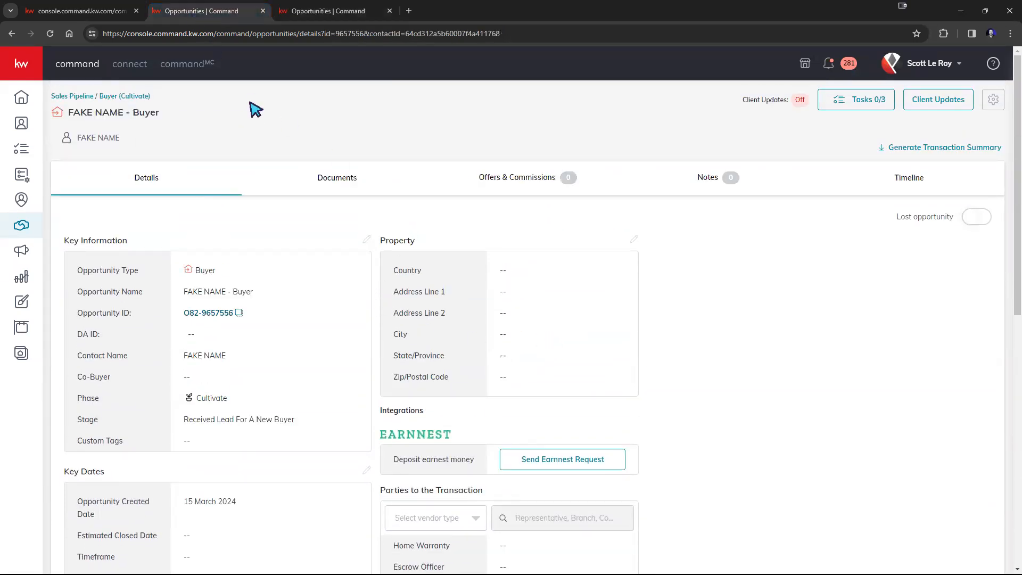
{"action": "left_click", "coordinate": [216, 139]}
{"action": "left_click", "coordinate": [325, 14]}
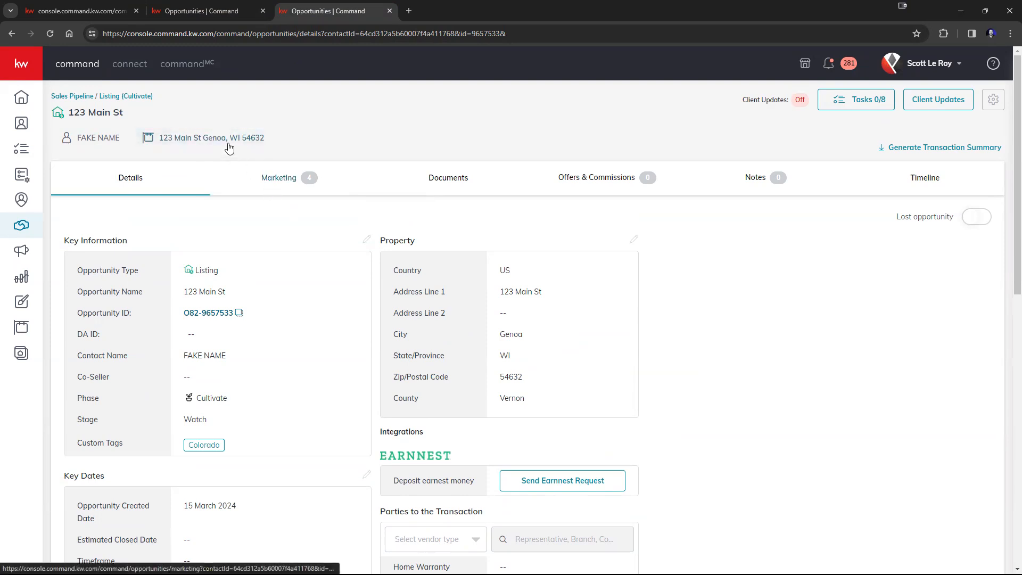
{"action": "left_click", "coordinate": [258, 187]}
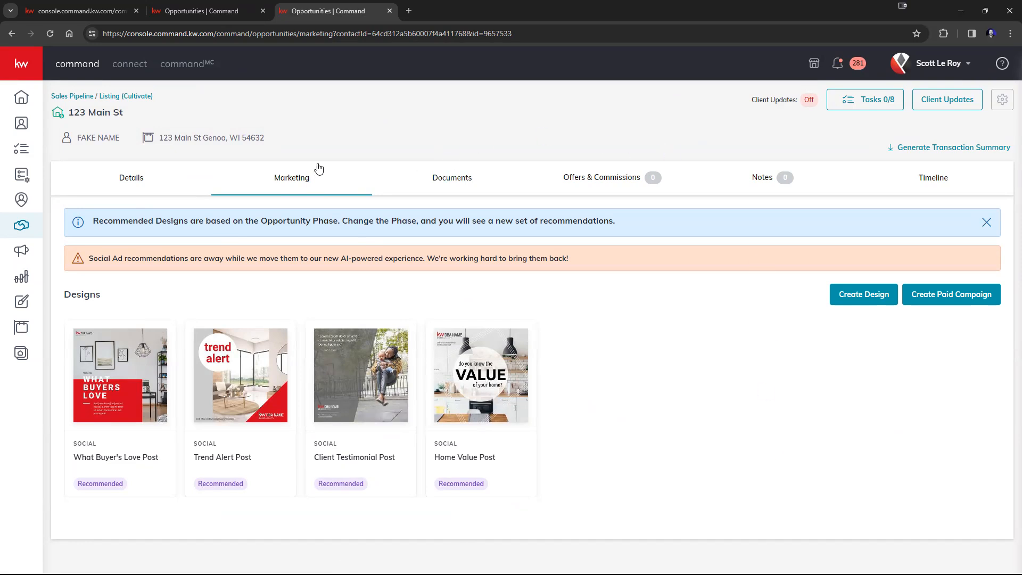
{"action": "left_click", "coordinate": [139, 177]}
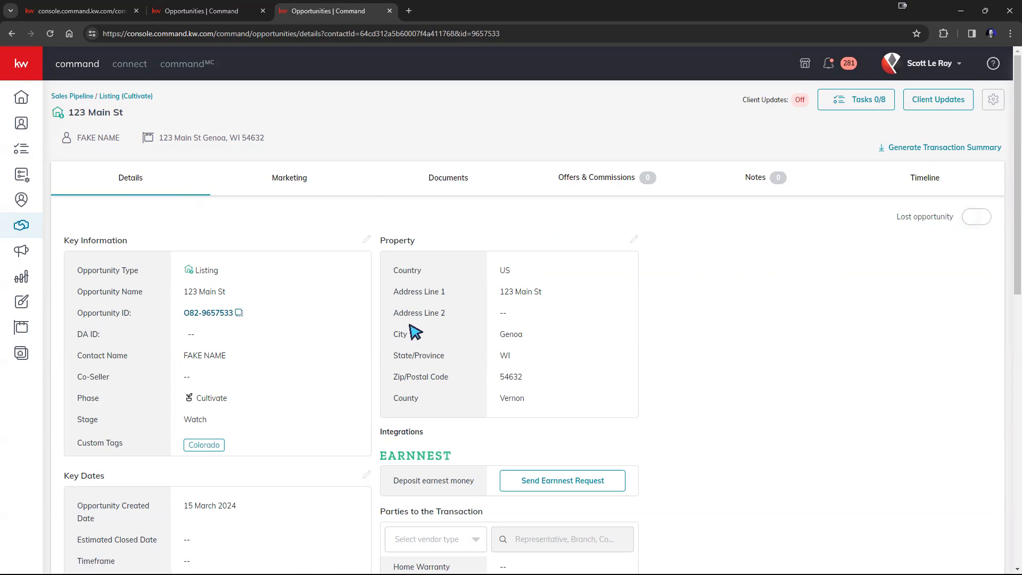
{"action": "scroll", "coordinate": [392, 324], "scroll_direction": "down", "scroll_amount": 9}
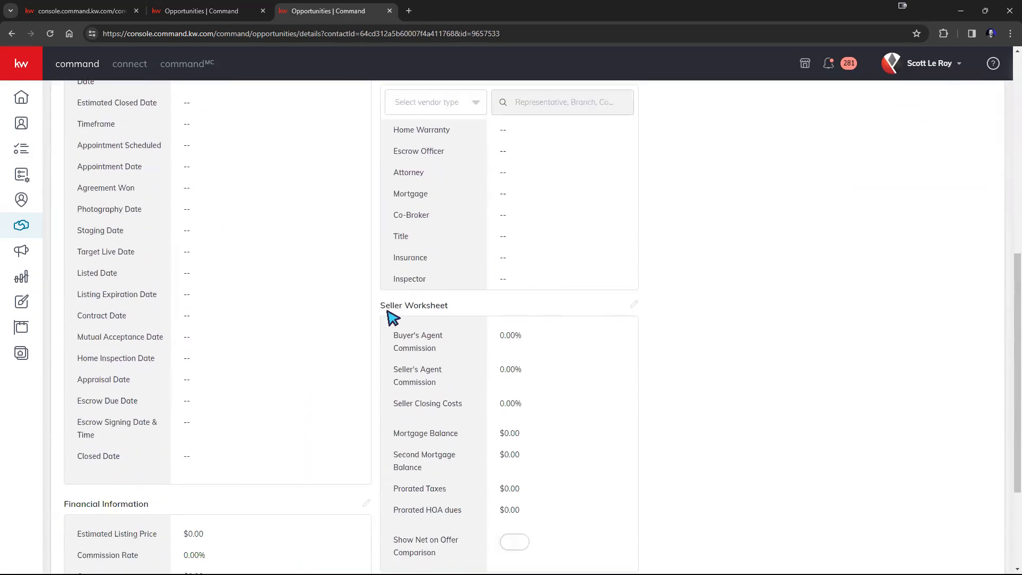
{"action": "scroll", "coordinate": [397, 318], "scroll_direction": "up", "scroll_amount": 7}
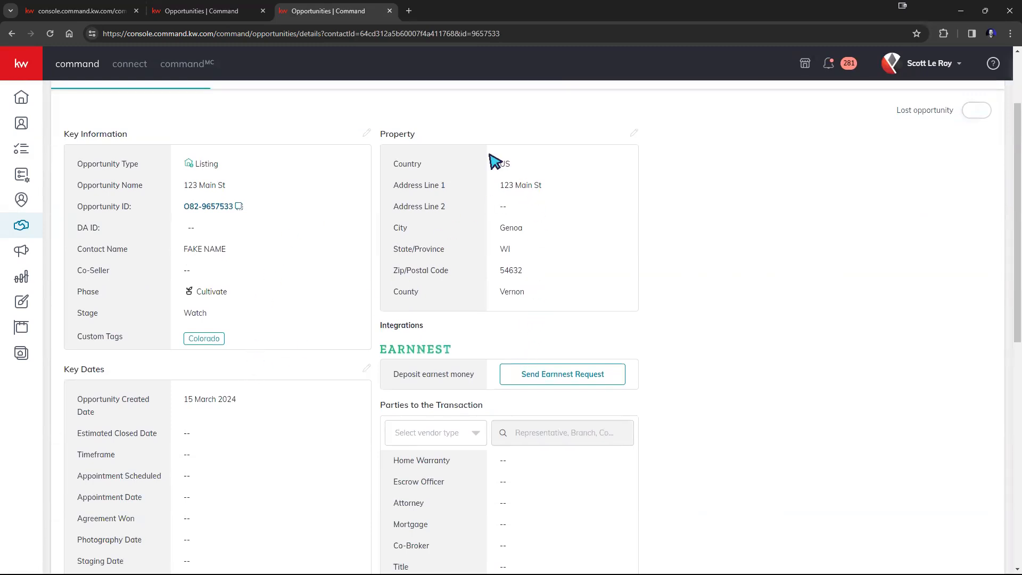
{"action": "scroll", "coordinate": [569, 214], "scroll_direction": "up", "scroll_amount": 2}
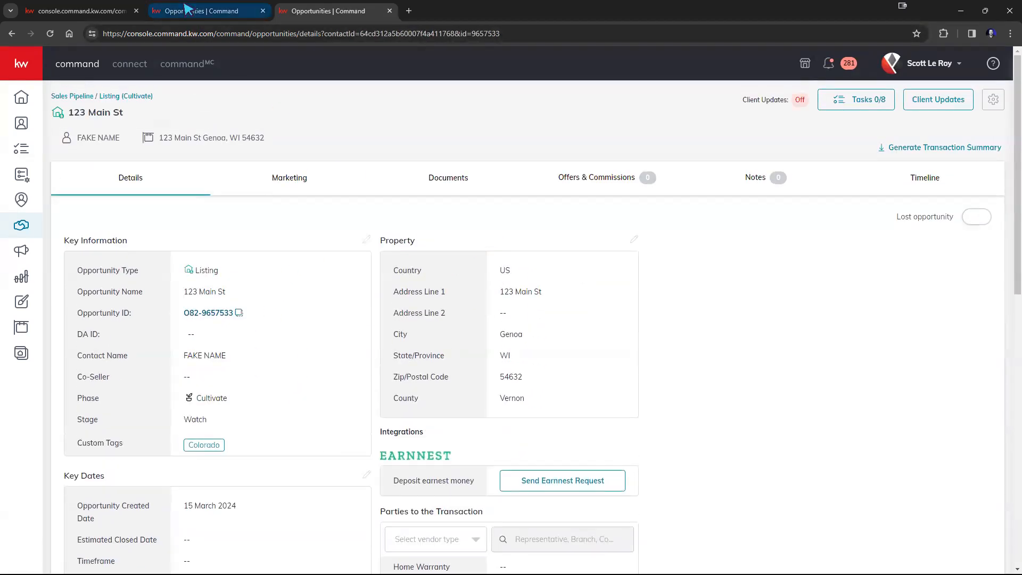
On the Buyer opportunity, pick United States of America in the property editor, then close it unsaved
{"action": "left_click", "coordinate": [190, 10]}
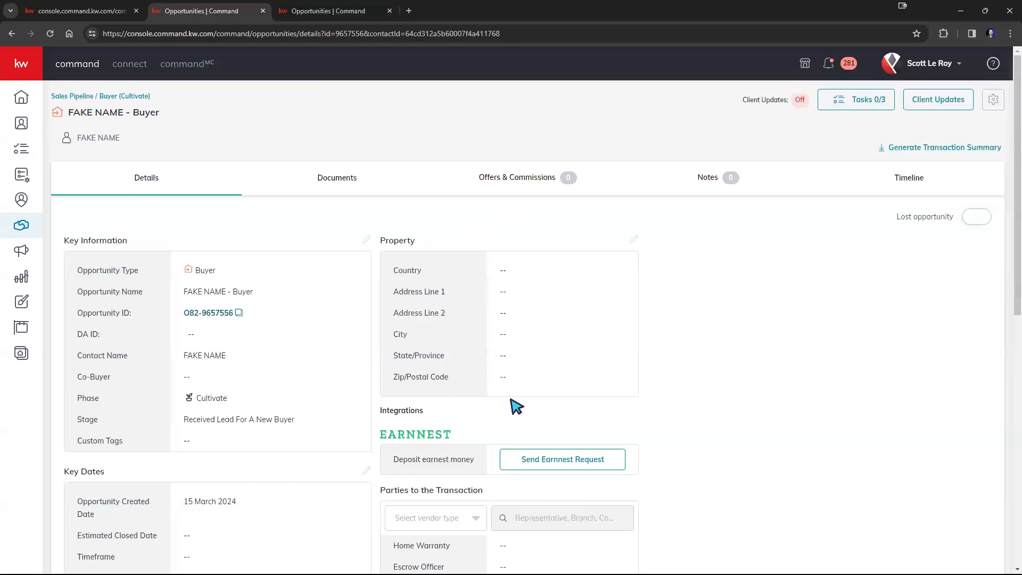
{"action": "left_click", "coordinate": [635, 243]}
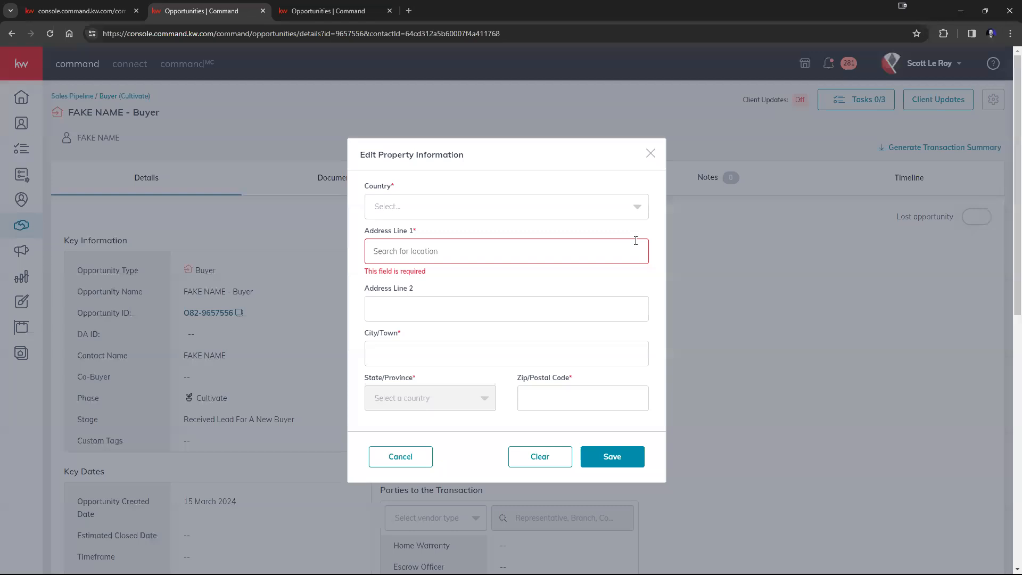
{"action": "left_click", "coordinate": [503, 208]}
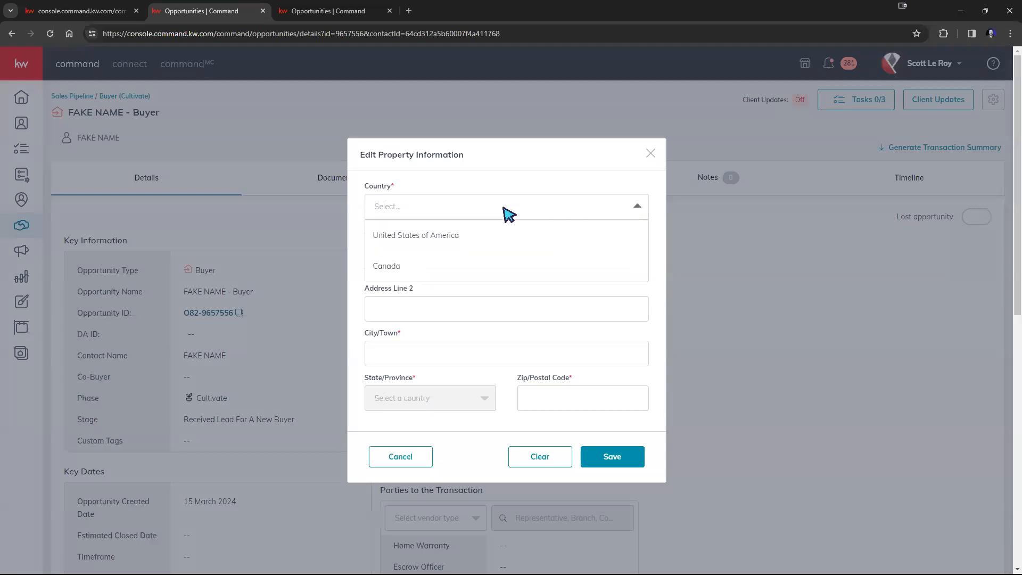
{"action": "left_click", "coordinate": [445, 235]}
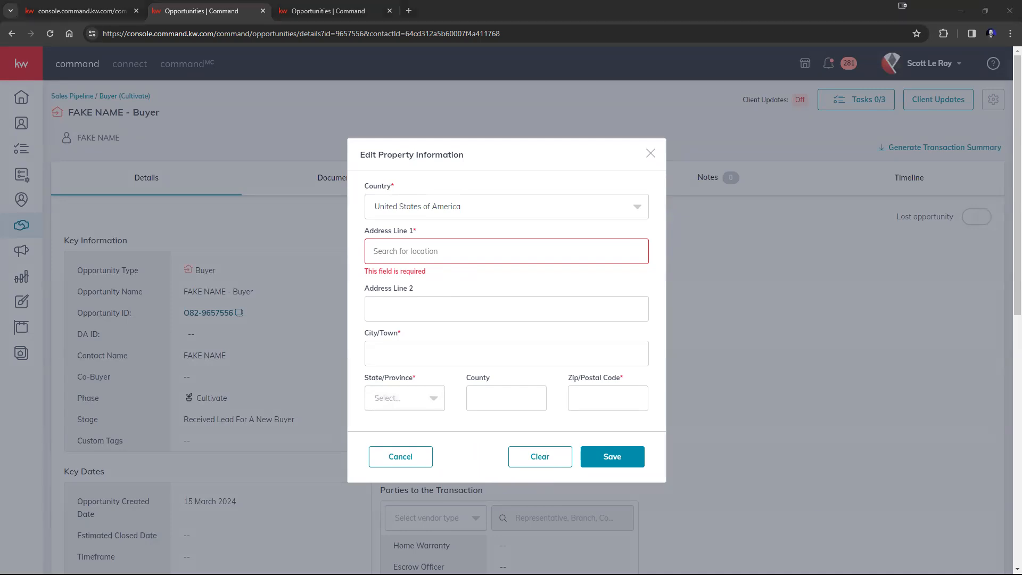
{"action": "left_click", "coordinate": [650, 155]}
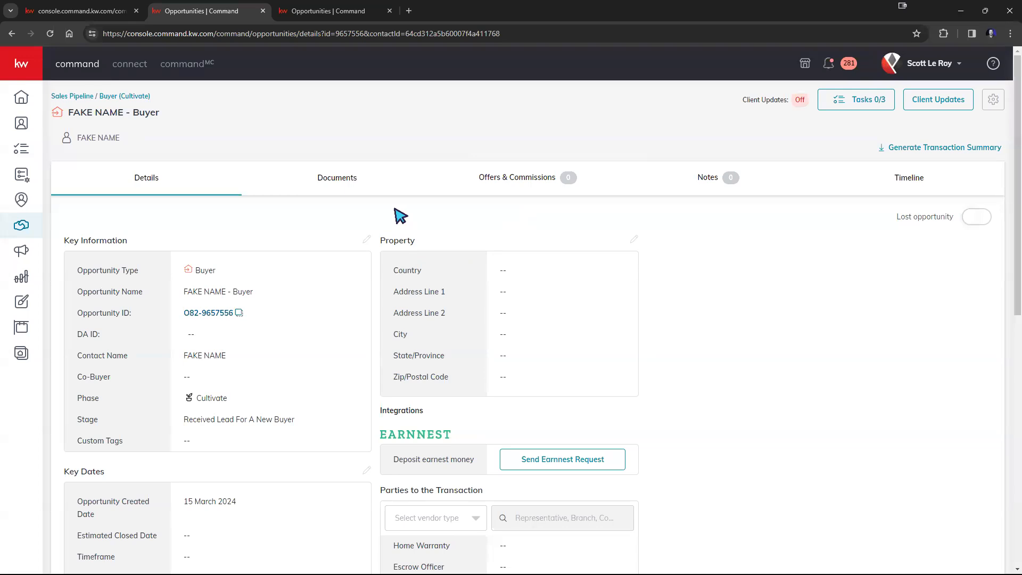
Give the 123 Main St listing's Documents a Residential-Listing checklist
{"action": "left_click", "coordinate": [341, 190]}
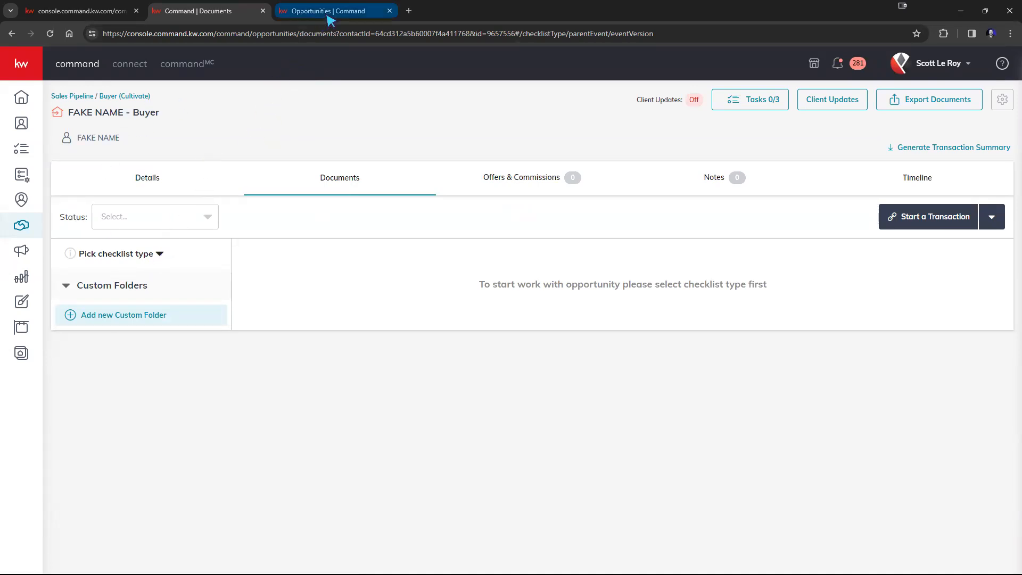
{"action": "left_click", "coordinate": [329, 16]}
{"action": "left_click", "coordinate": [437, 180]}
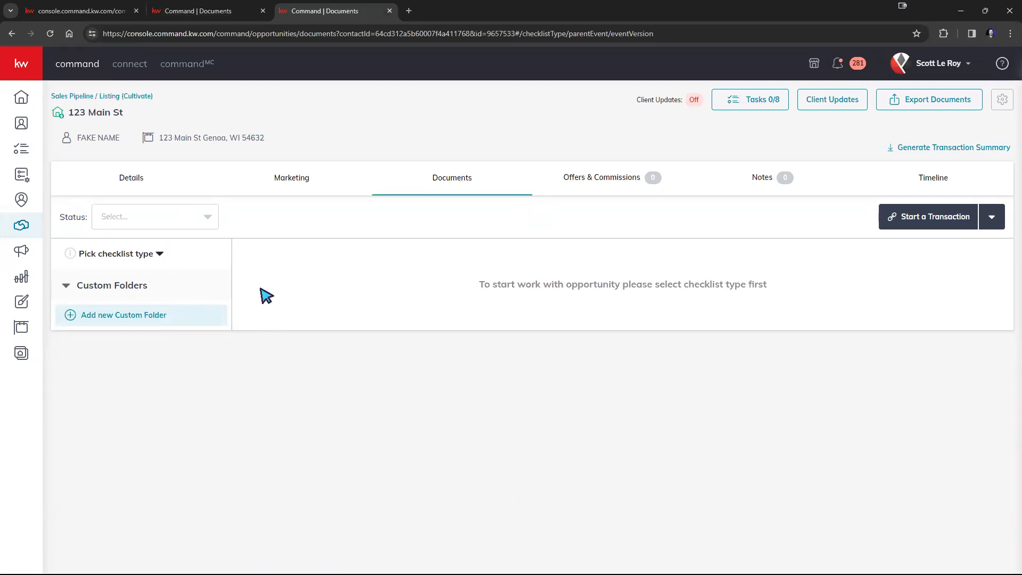
{"action": "left_click", "coordinate": [121, 256]}
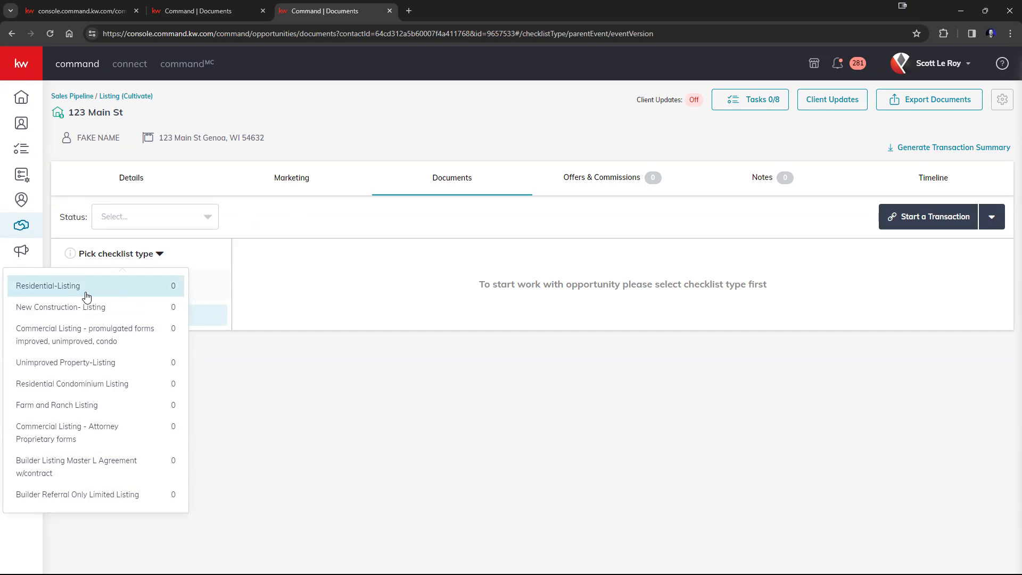
{"action": "left_click", "coordinate": [45, 290]}
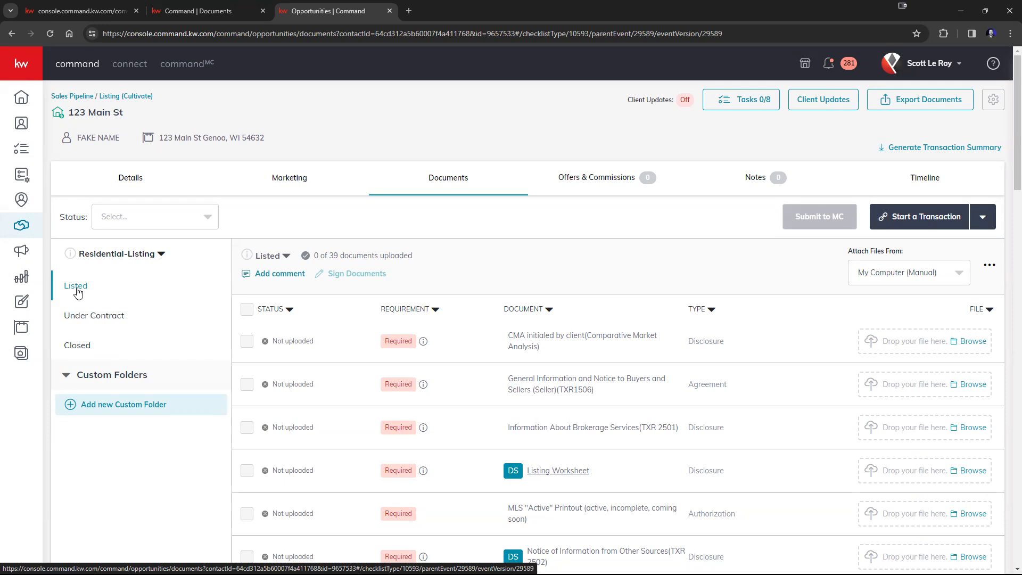
{"action": "scroll", "coordinate": [607, 346], "scroll_direction": "down", "scroll_amount": 3}
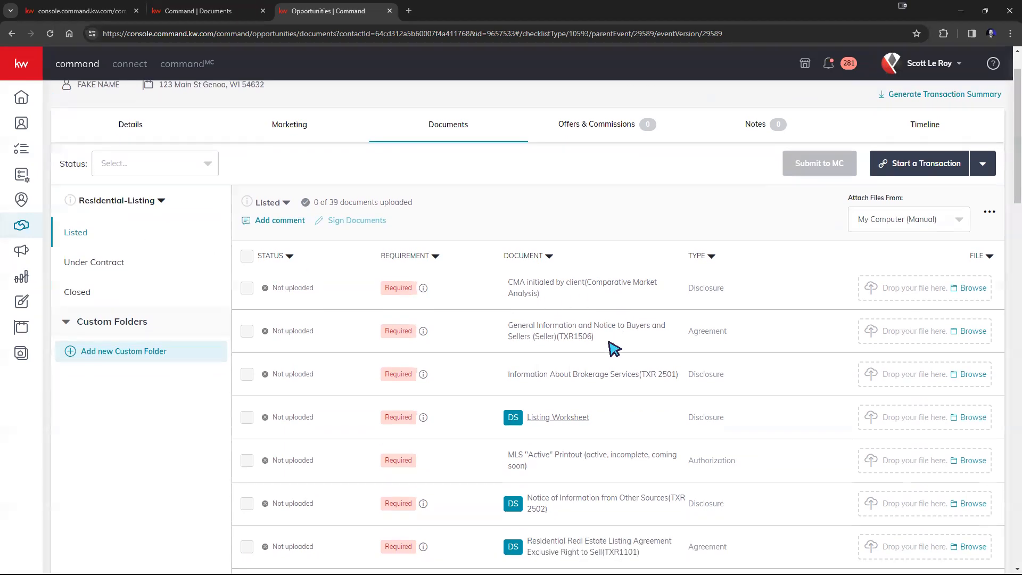
{"action": "scroll", "coordinate": [607, 345], "scroll_direction": "down", "scroll_amount": 8}
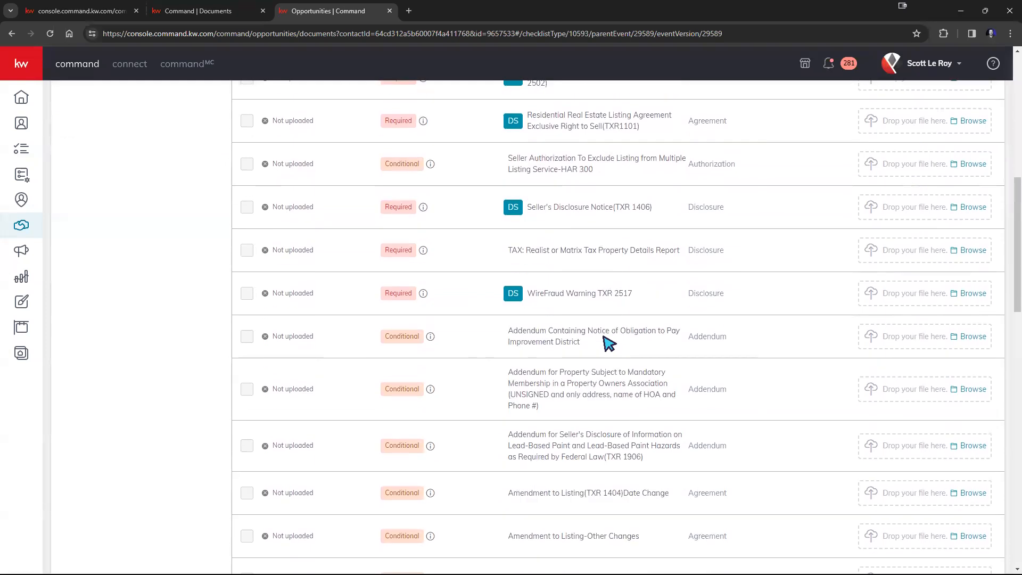
{"action": "scroll", "coordinate": [602, 338], "scroll_direction": "down", "scroll_amount": 10}
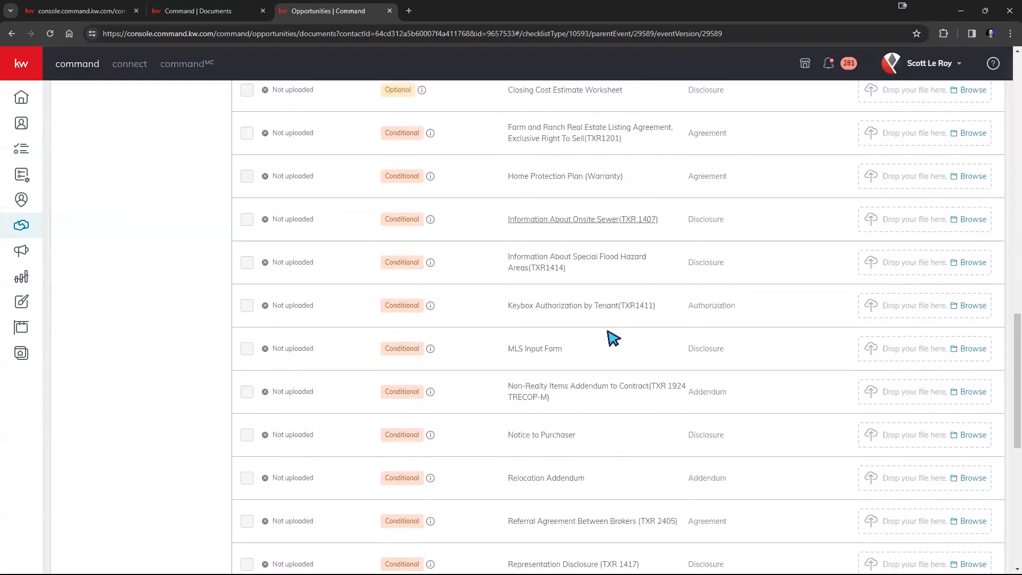
{"action": "scroll", "coordinate": [610, 335], "scroll_direction": "down", "scroll_amount": 6}
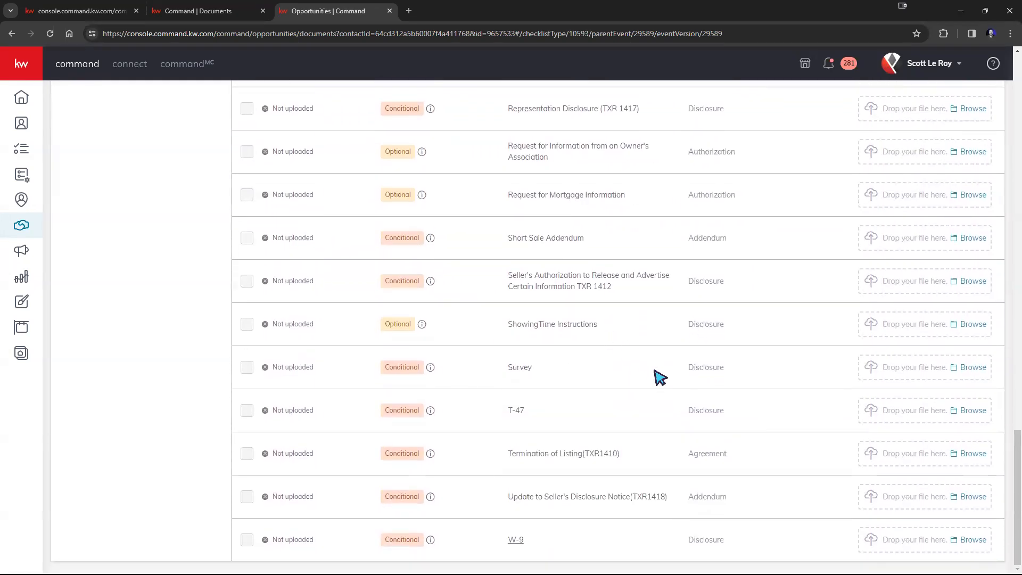
{"action": "scroll", "coordinate": [639, 377], "scroll_direction": "up", "scroll_amount": 8}
{"action": "scroll", "coordinate": [623, 381], "scroll_direction": "up", "scroll_amount": 20}
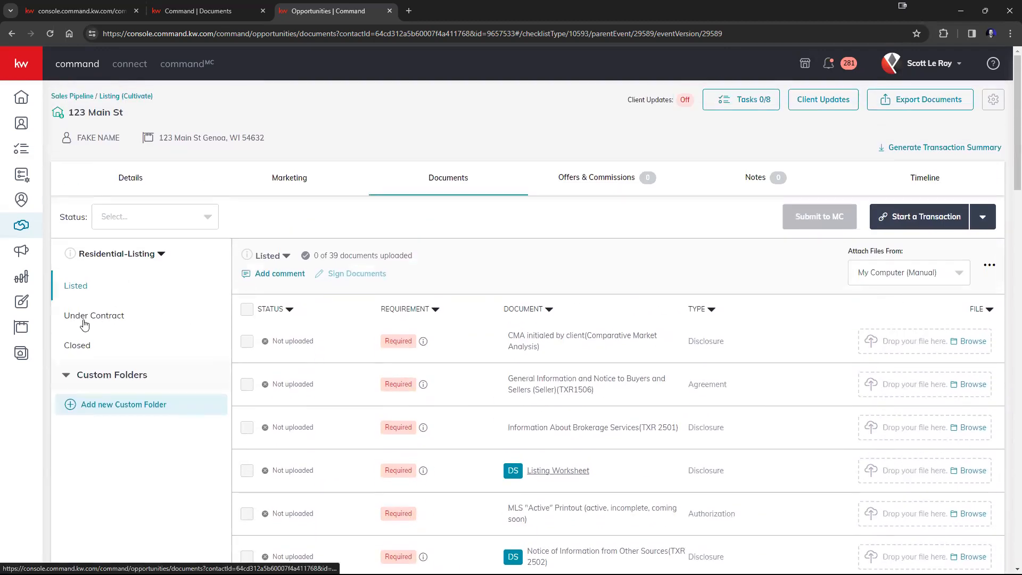
{"action": "left_click", "coordinate": [84, 319]}
{"action": "scroll", "coordinate": [527, 352], "scroll_direction": "down", "scroll_amount": 12}
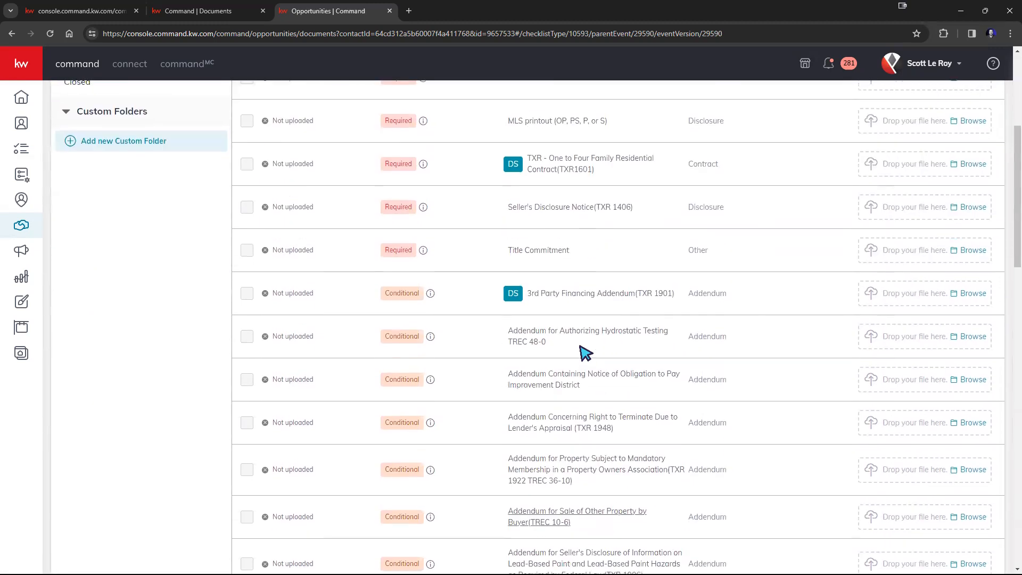
{"action": "scroll", "coordinate": [592, 349], "scroll_direction": "down", "scroll_amount": 9}
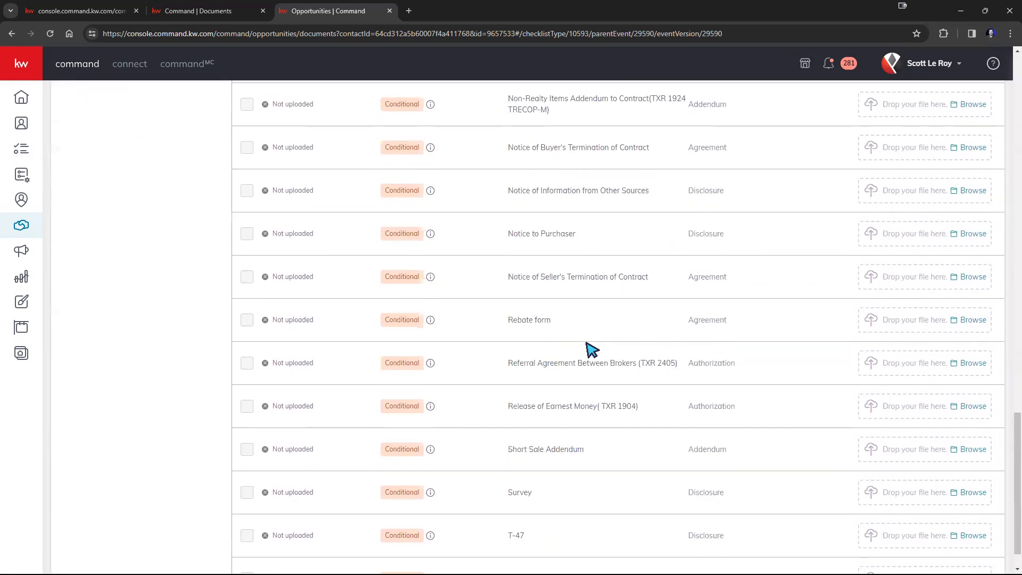
{"action": "scroll", "coordinate": [588, 349], "scroll_direction": "up", "scroll_amount": 15}
{"action": "scroll", "coordinate": [585, 349], "scroll_direction": "up", "scroll_amount": 12}
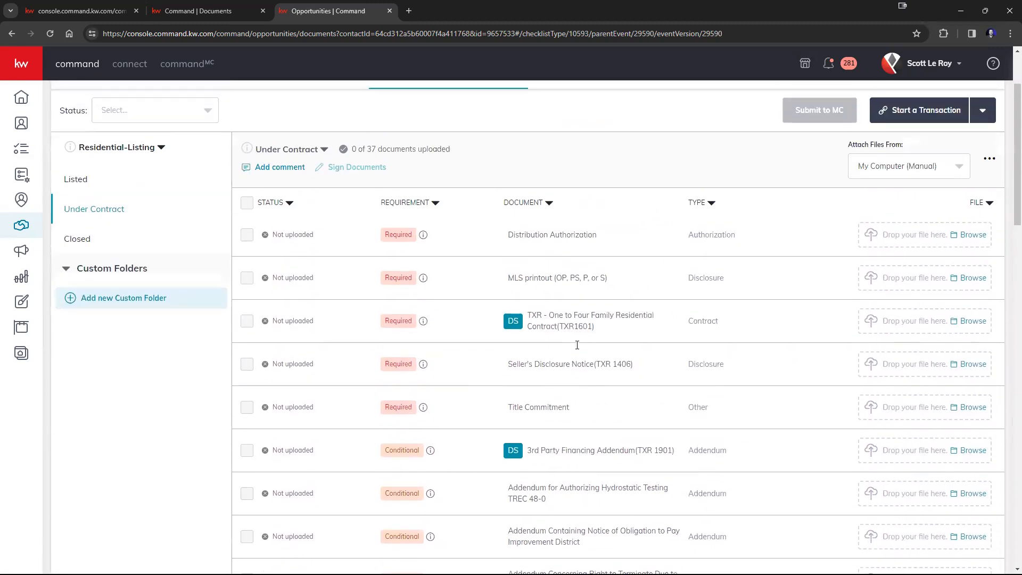
{"action": "left_click", "coordinate": [78, 301]}
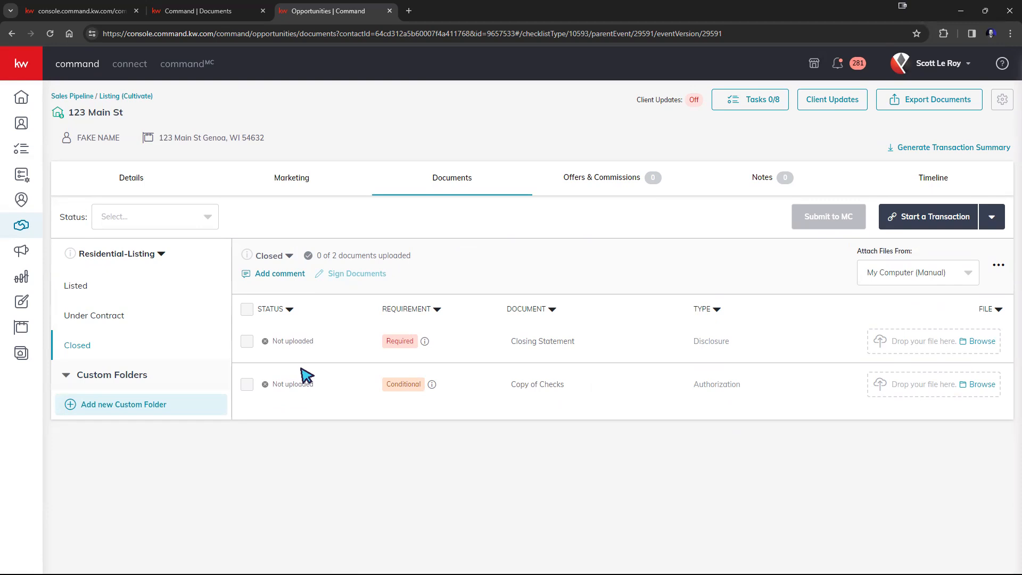
{"action": "left_click", "coordinate": [102, 291]}
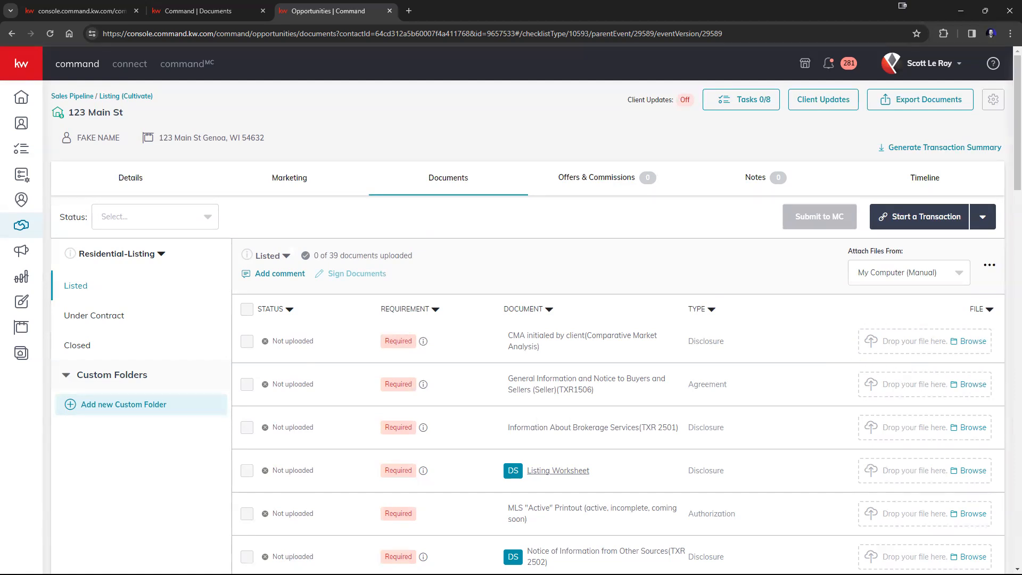
Attach sample-pdf.pdf to the CMA initialed by client row, then remove it, confirming the removal
{"action": "left_click_drag", "start_coordinate": [1011, 338], "coordinate": [899, 339]}
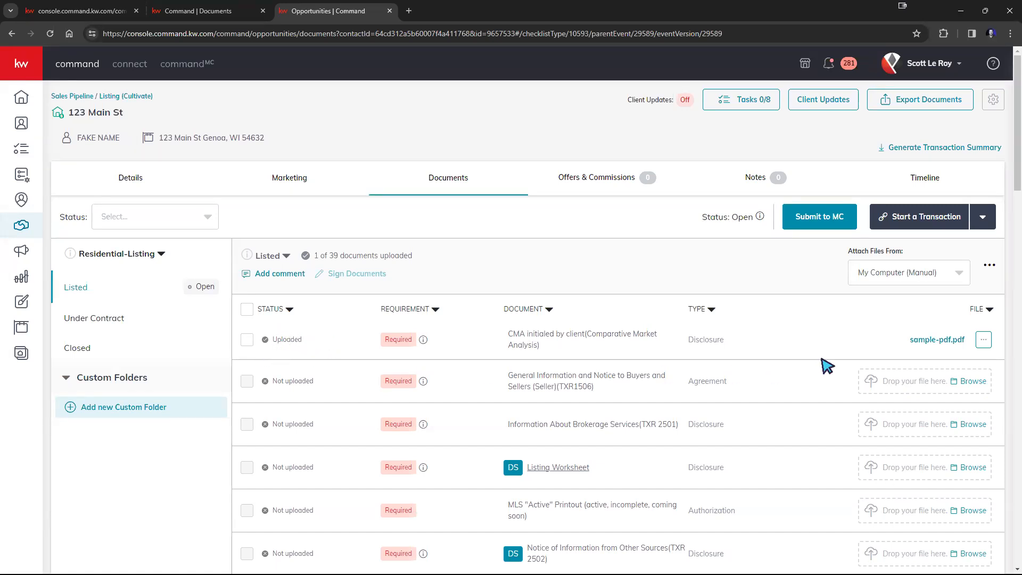
{"action": "left_click", "coordinate": [980, 343]}
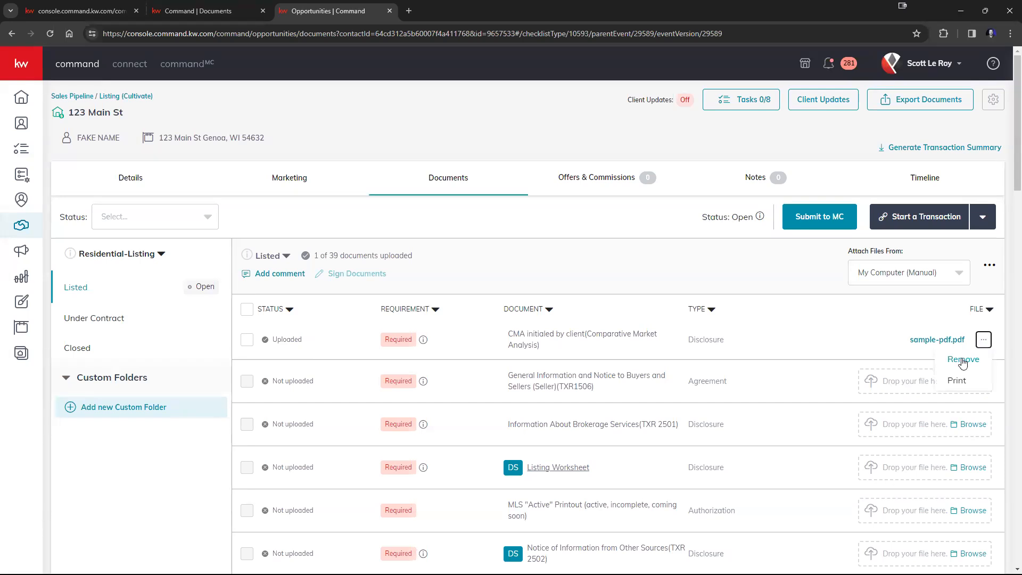
{"action": "left_click", "coordinate": [963, 360]}
{"action": "left_click", "coordinate": [544, 383]}
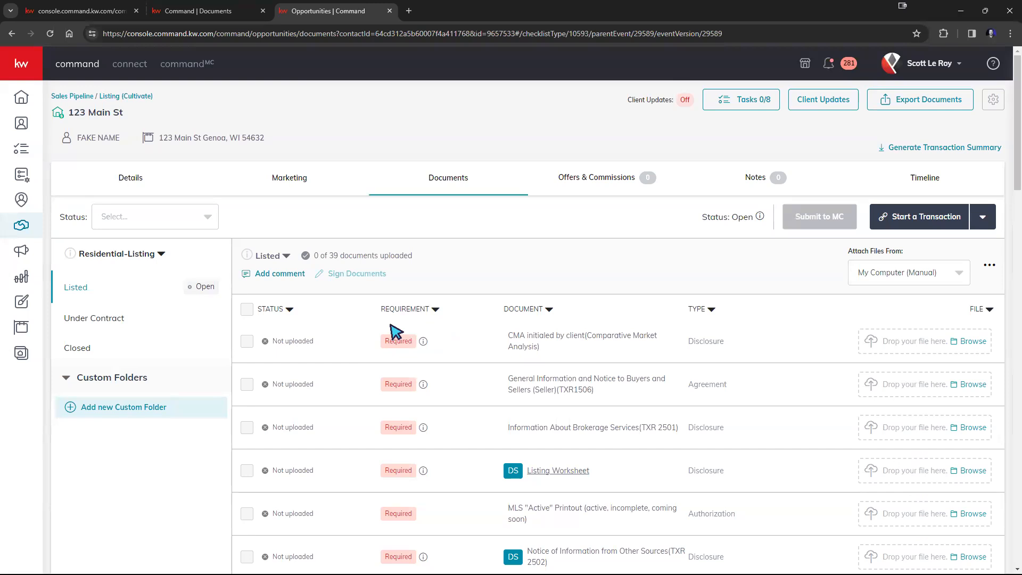
Drop sample-pdf.pdf onto the CMA initialed by client row, bringing the checklist to 1 of 39
{"action": "scroll", "coordinate": [409, 330], "scroll_direction": "down", "scroll_amount": 6}
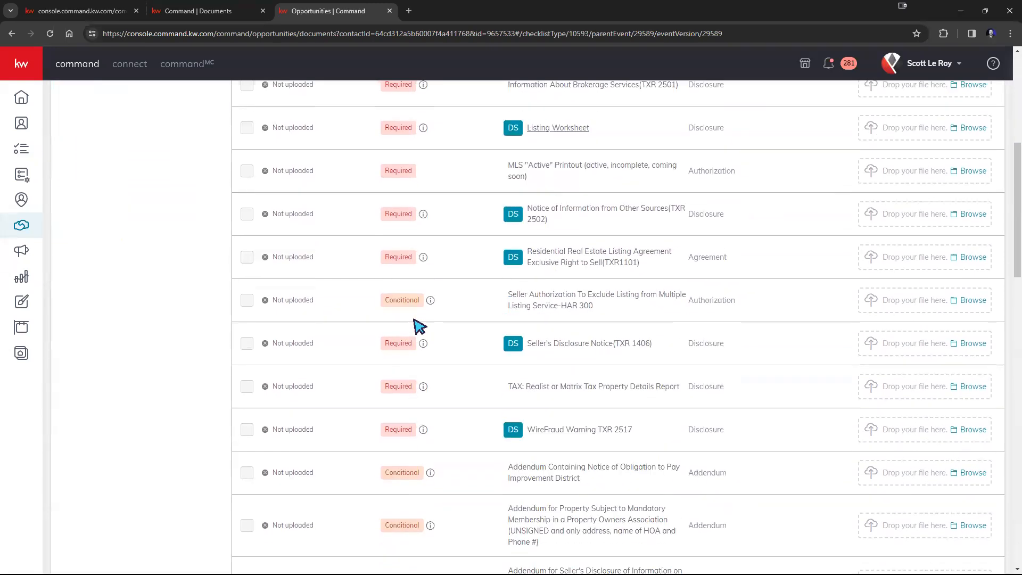
{"action": "left_click_drag", "start_coordinate": [385, 270], "coordinate": [426, 269]}
{"action": "mouse_move", "coordinate": [411, 277]}
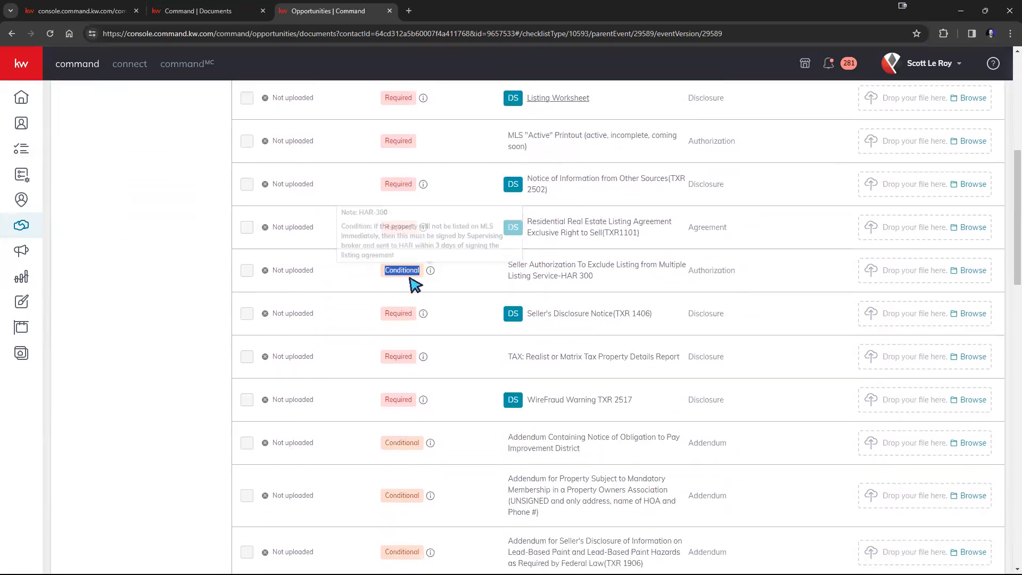
{"action": "scroll", "coordinate": [386, 391], "scroll_direction": "down", "scroll_amount": 5}
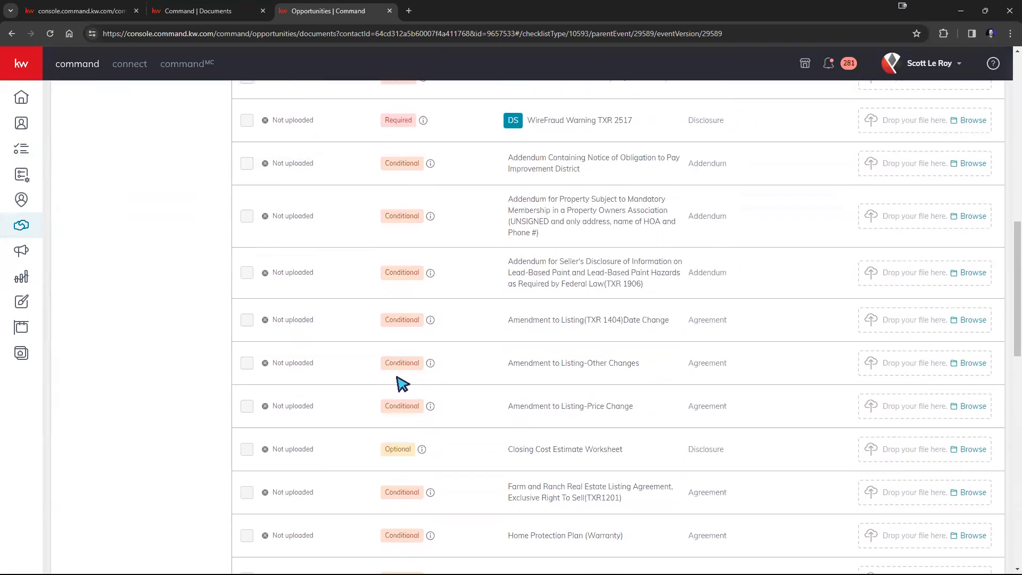
{"action": "scroll", "coordinate": [401, 383], "scroll_direction": "down", "scroll_amount": 2}
{"action": "left_click_drag", "start_coordinate": [385, 356], "coordinate": [420, 358]}
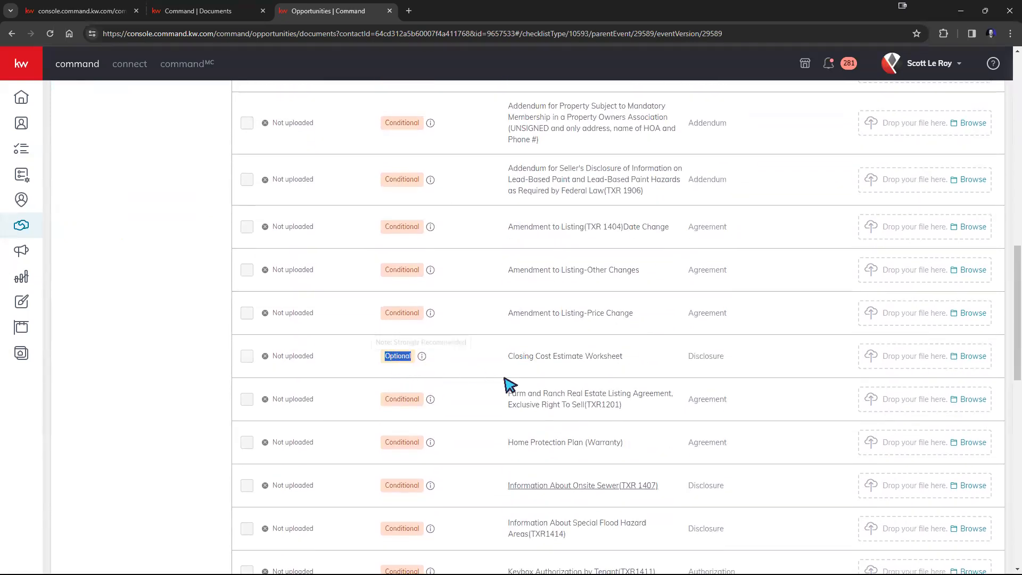
{"action": "scroll", "coordinate": [610, 452], "scroll_direction": "up", "scroll_amount": 1}
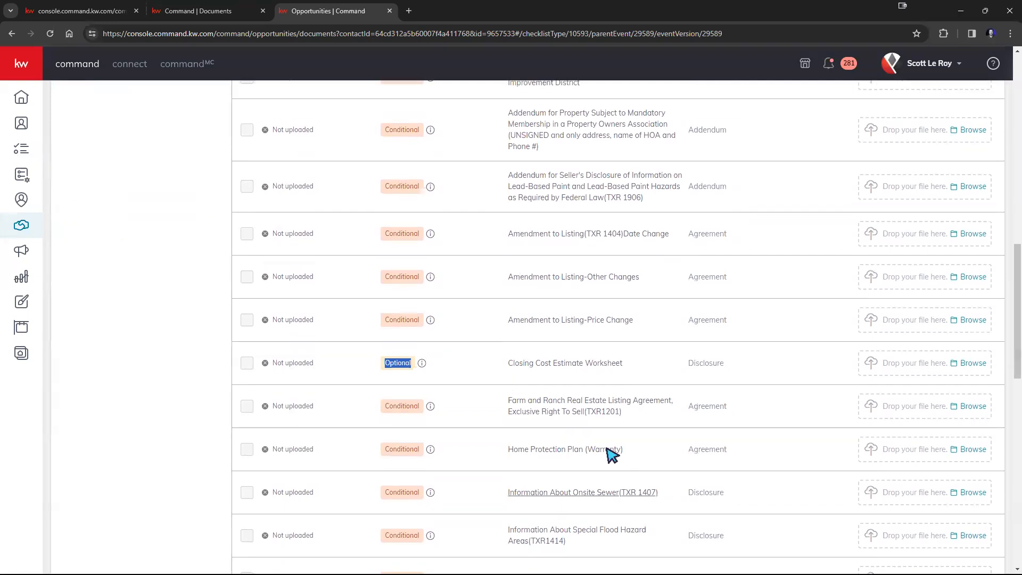
{"action": "scroll", "coordinate": [611, 453], "scroll_direction": "up", "scroll_amount": 10}
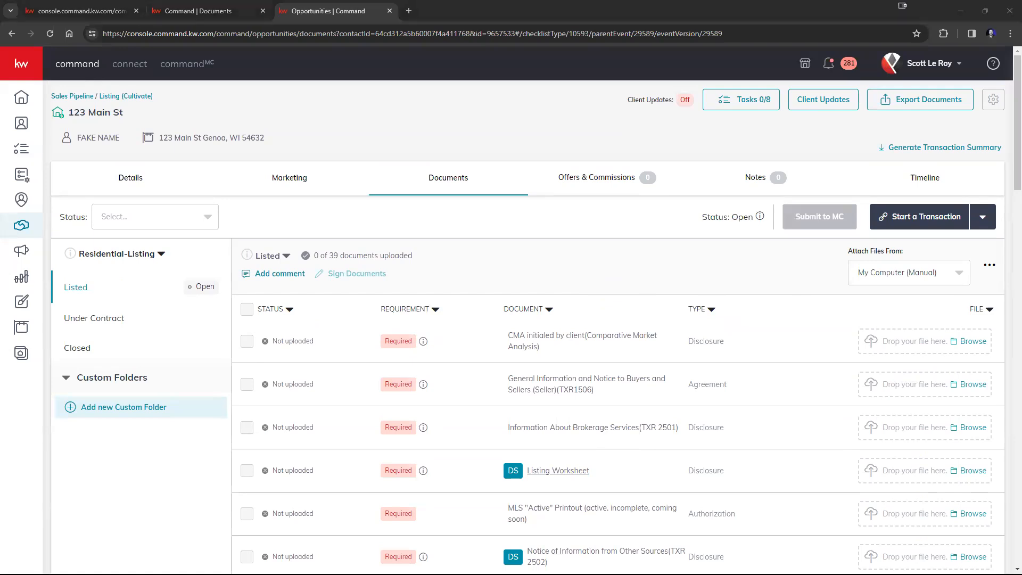
{"action": "left_click_drag", "start_coordinate": [1021, 372], "coordinate": [919, 346]}
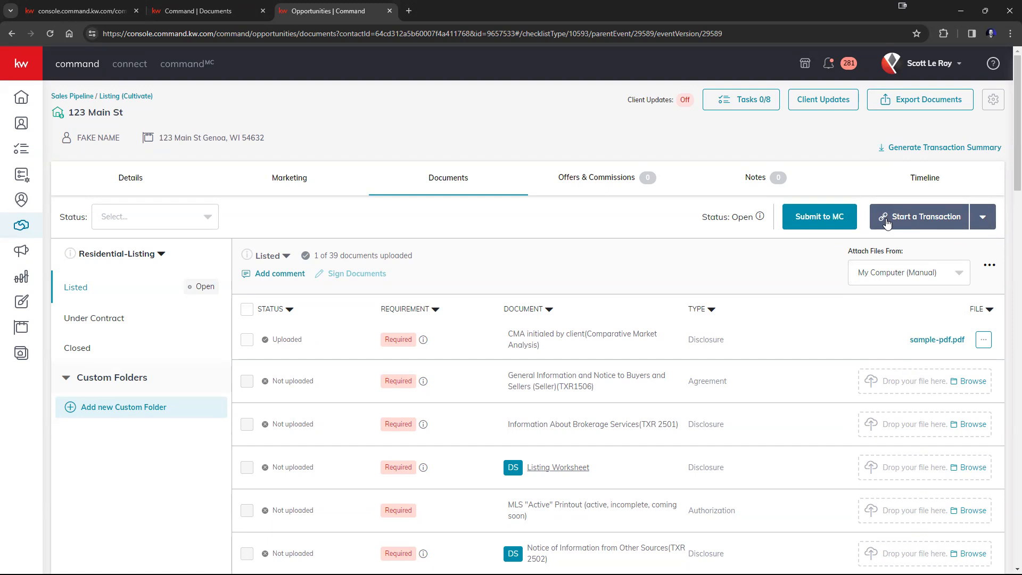
Look over the account and file-source menus, then choose DocuSign under Start a Transaction
{"action": "left_click", "coordinate": [931, 64]}
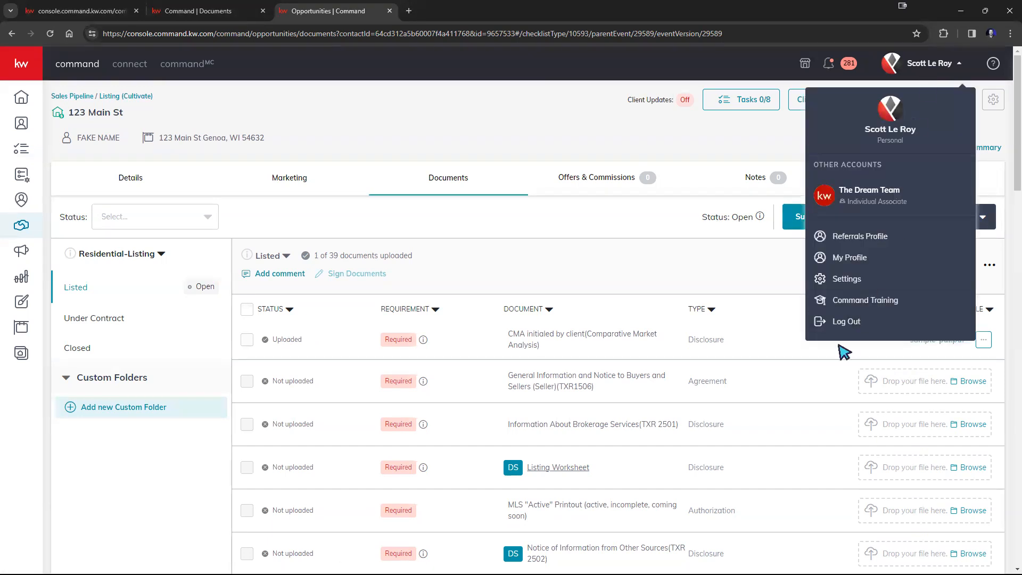
{"action": "left_click", "coordinate": [760, 279]}
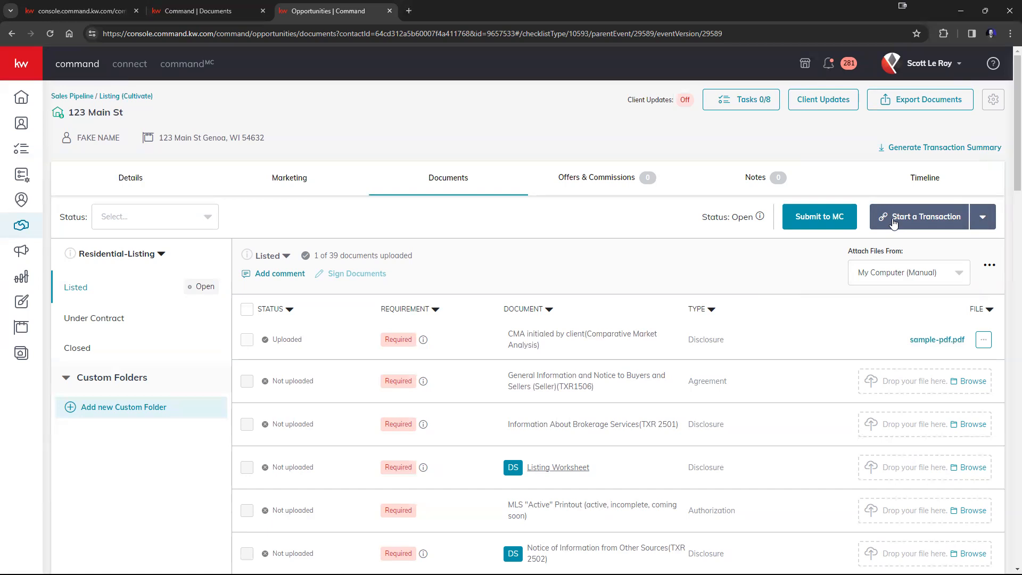
{"action": "left_click", "coordinate": [961, 277]}
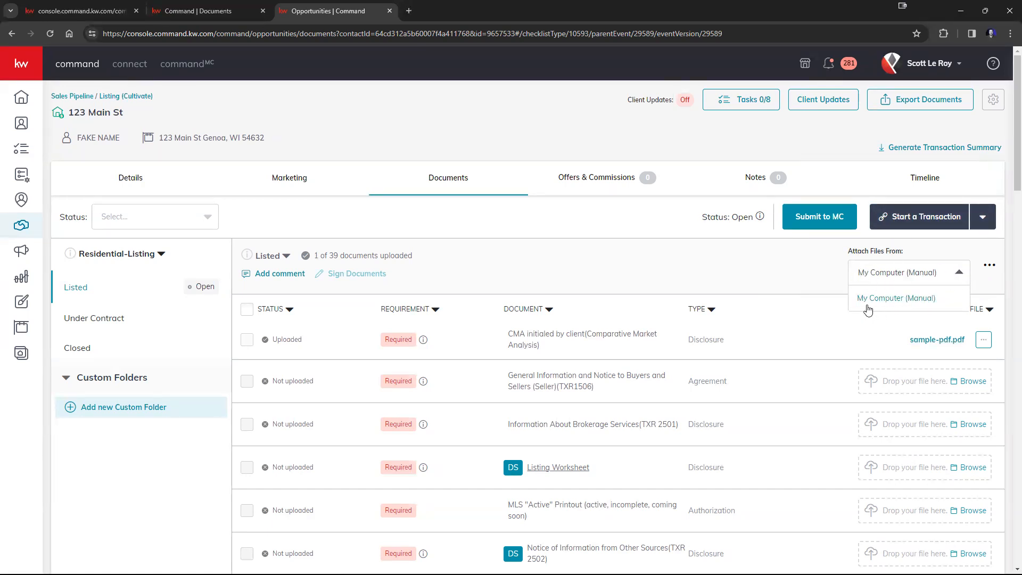
{"action": "left_click", "coordinate": [824, 272]}
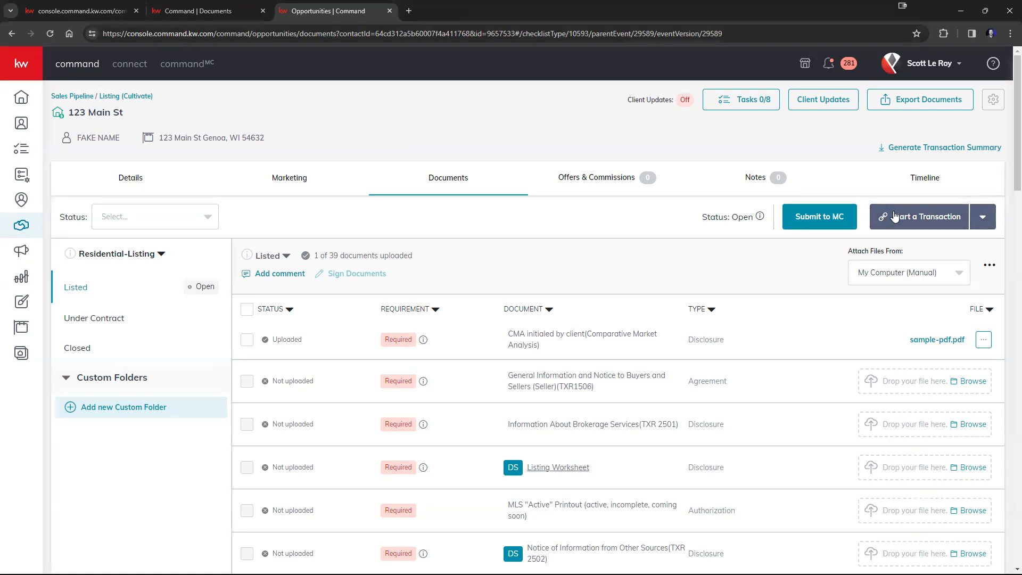
{"action": "left_click", "coordinate": [913, 225]}
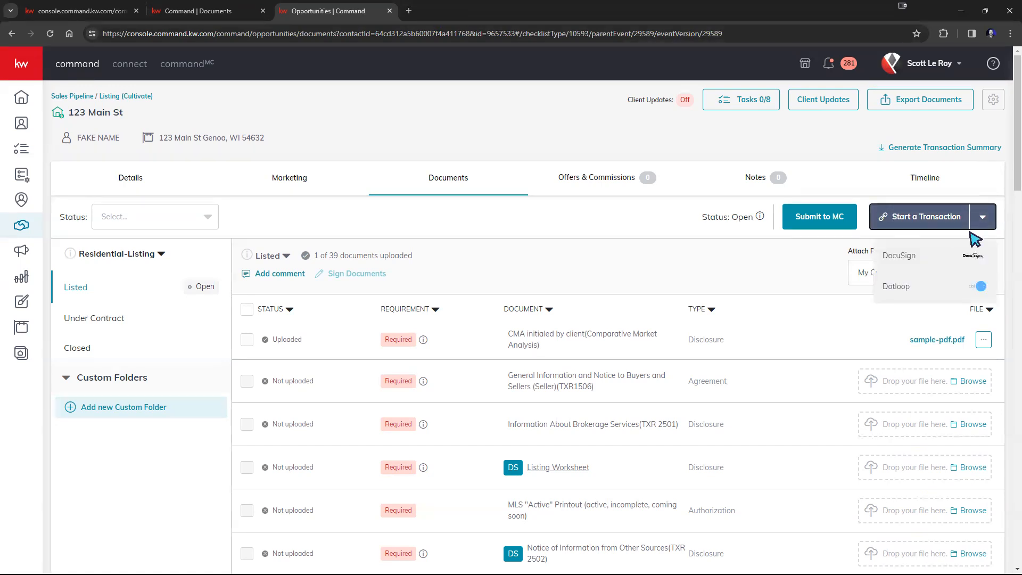
{"action": "left_click", "coordinate": [909, 261]}
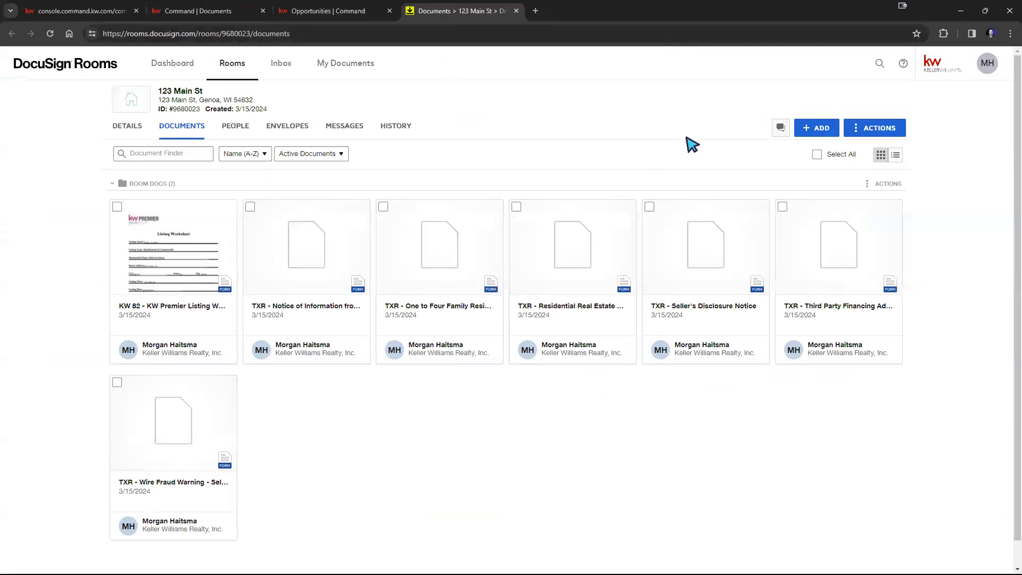
Browse DocuSign Forms in the room without adding any, then go back to the Command tab
{"action": "left_click", "coordinate": [813, 130]}
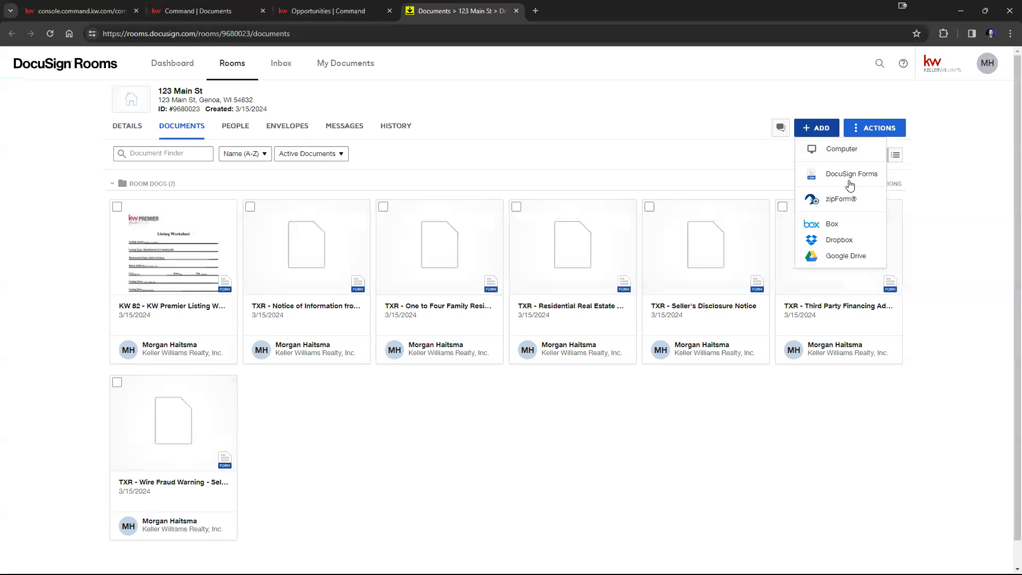
{"action": "left_click", "coordinate": [850, 185]}
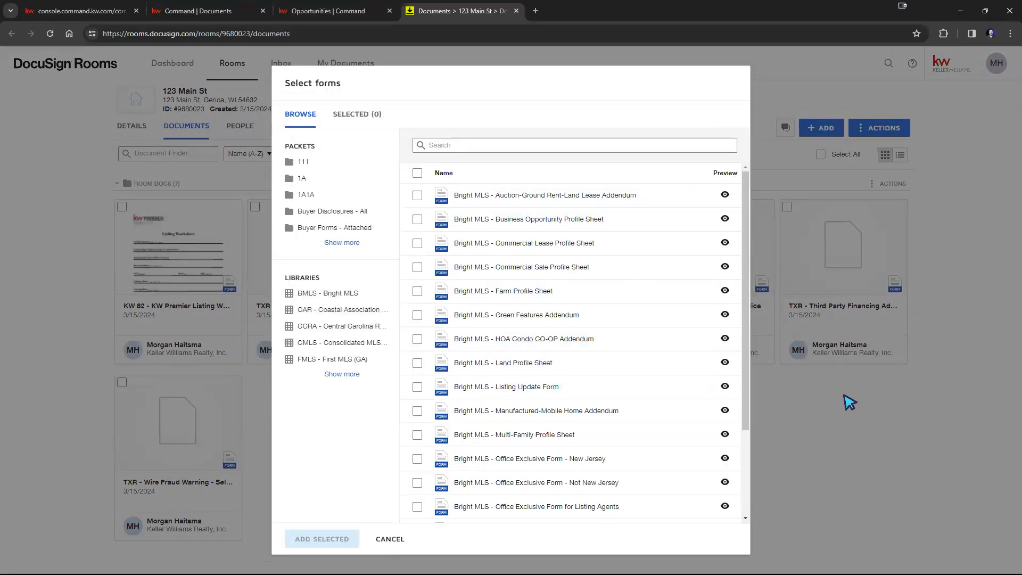
{"action": "left_click", "coordinate": [850, 418]}
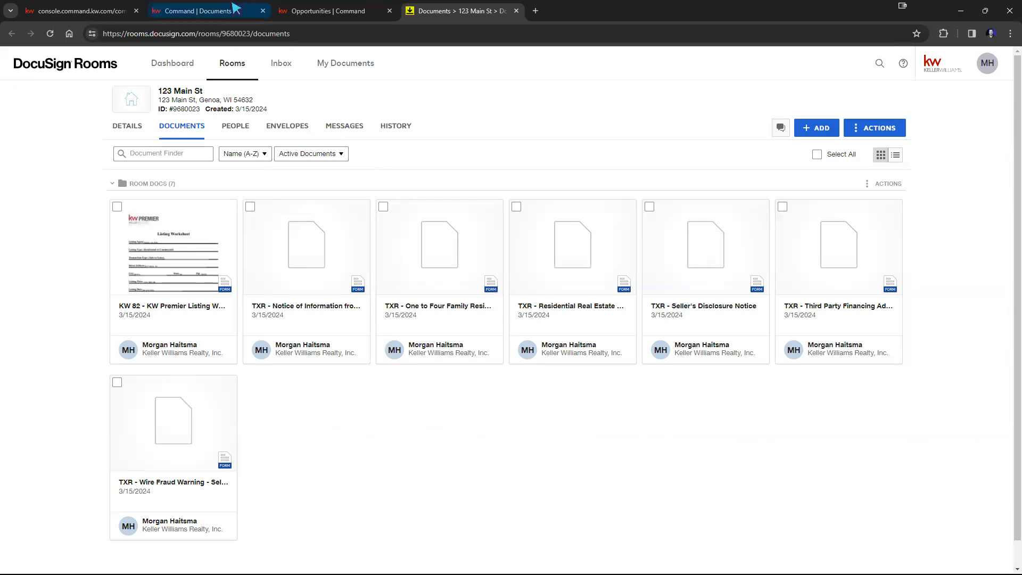
{"action": "left_click", "coordinate": [290, 12]}
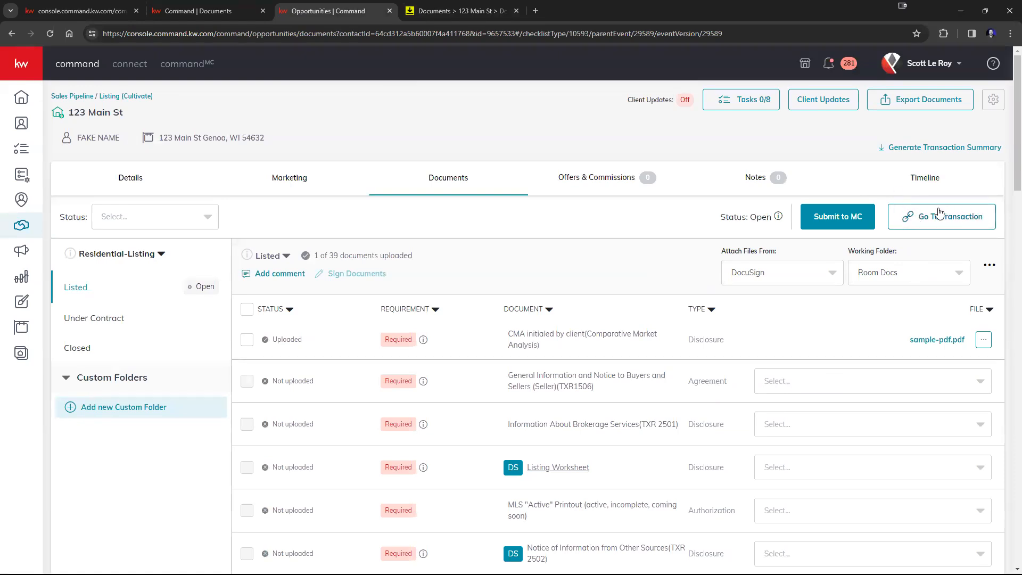
{"action": "left_click", "coordinate": [804, 280]}
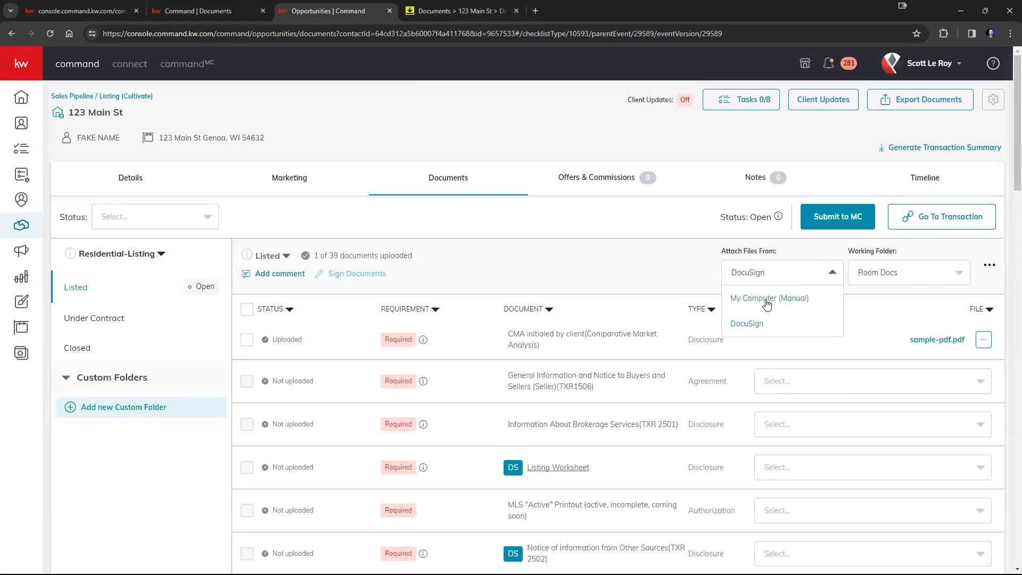
{"action": "left_click", "coordinate": [766, 299]}
{"action": "left_click", "coordinate": [912, 275]}
{"action": "left_click", "coordinate": [877, 324]}
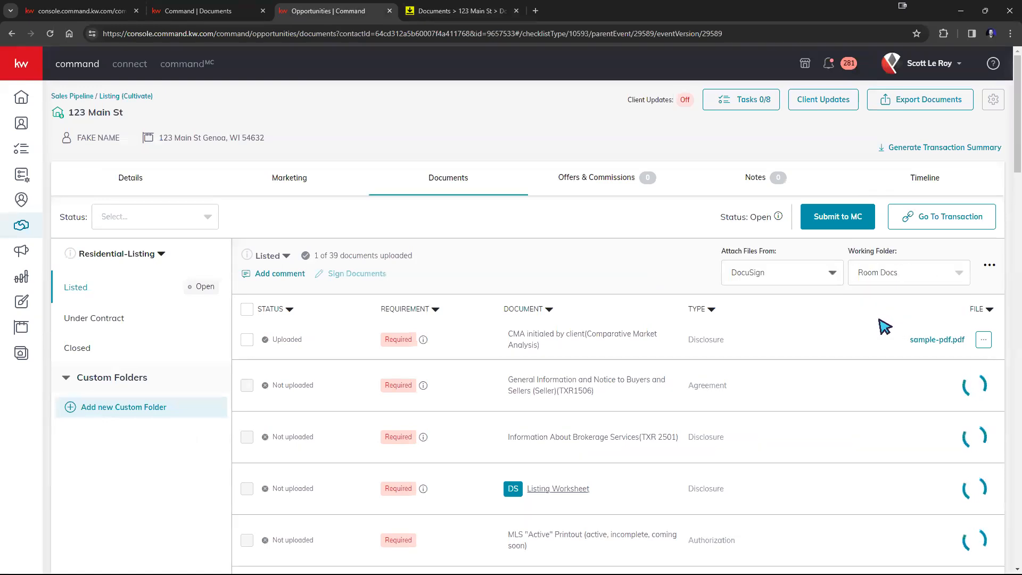
{"action": "left_click", "coordinate": [908, 272]}
{"action": "left_click", "coordinate": [886, 276]}
{"action": "left_click", "coordinate": [848, 380]}
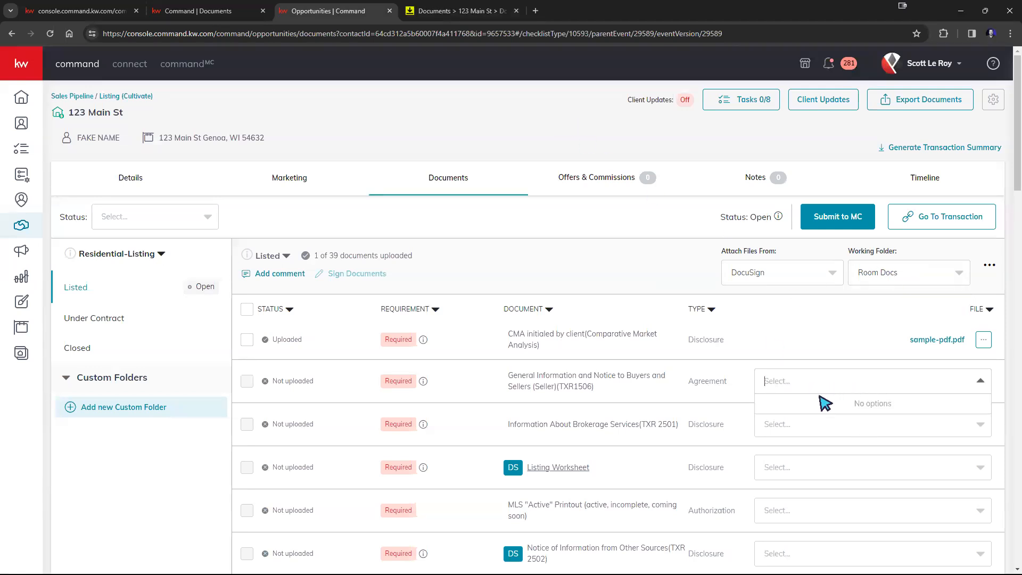
{"action": "left_click", "coordinate": [786, 426]}
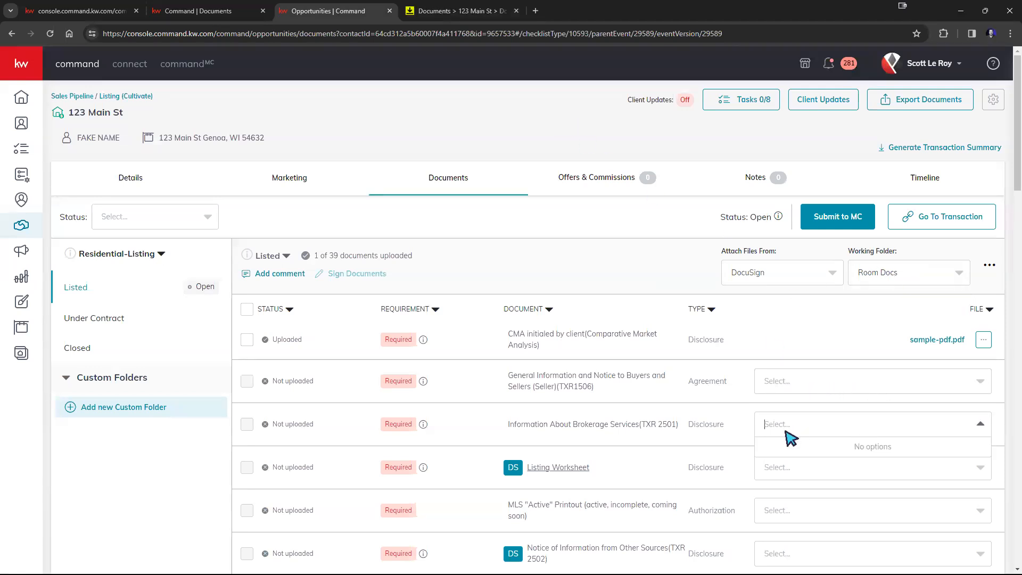
{"action": "left_click", "coordinate": [783, 466]}
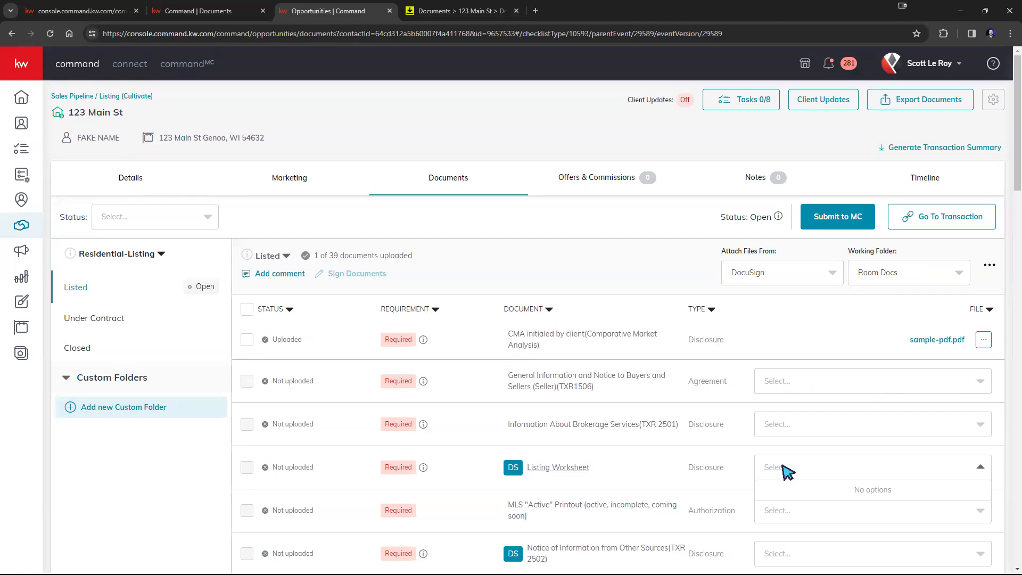
{"action": "double_click", "coordinate": [821, 311]}
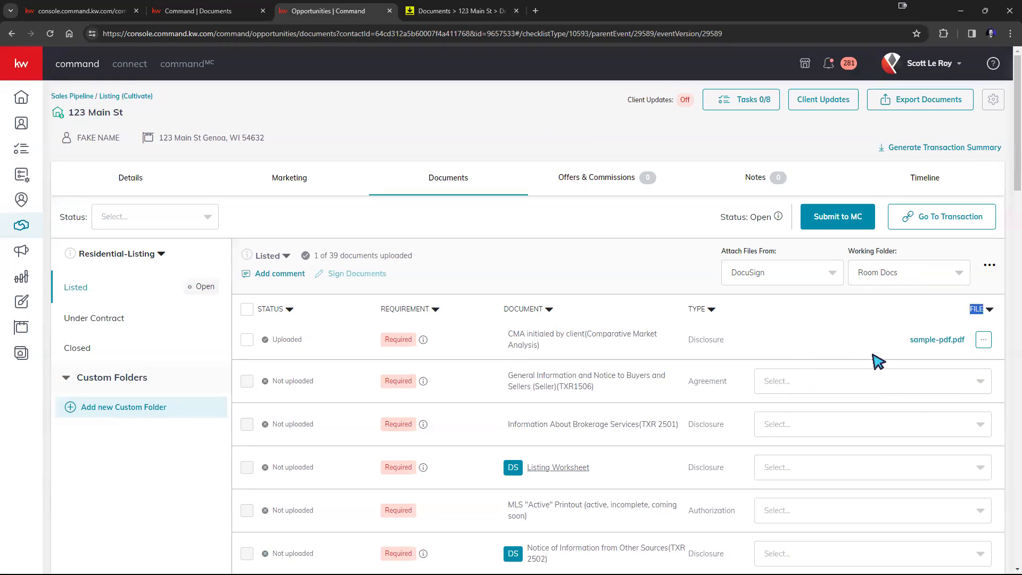
{"action": "scroll", "coordinate": [862, 370], "scroll_direction": "down", "scroll_amount": 10}
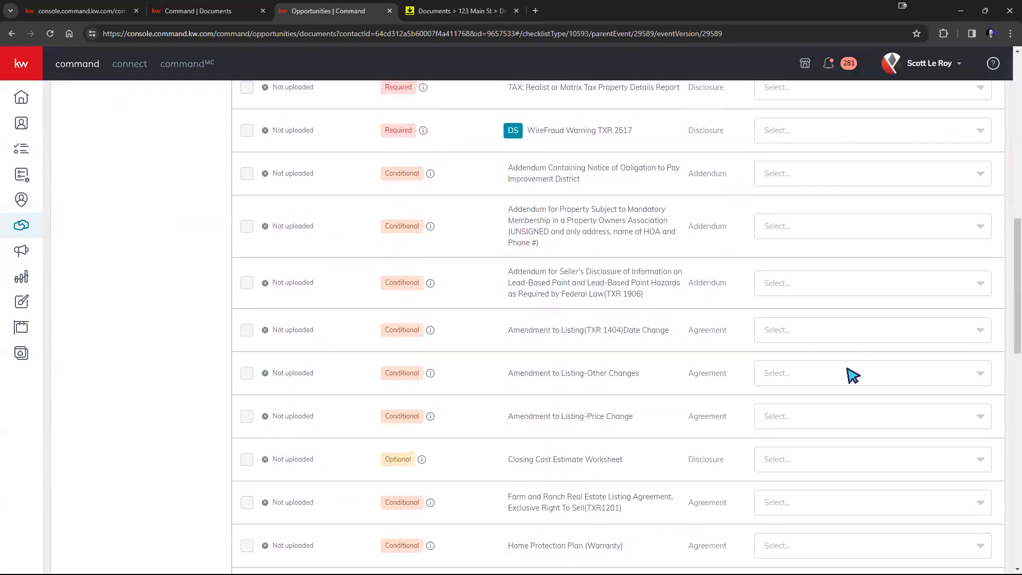
{"action": "scroll", "coordinate": [852, 375], "scroll_direction": "up", "scroll_amount": 10}
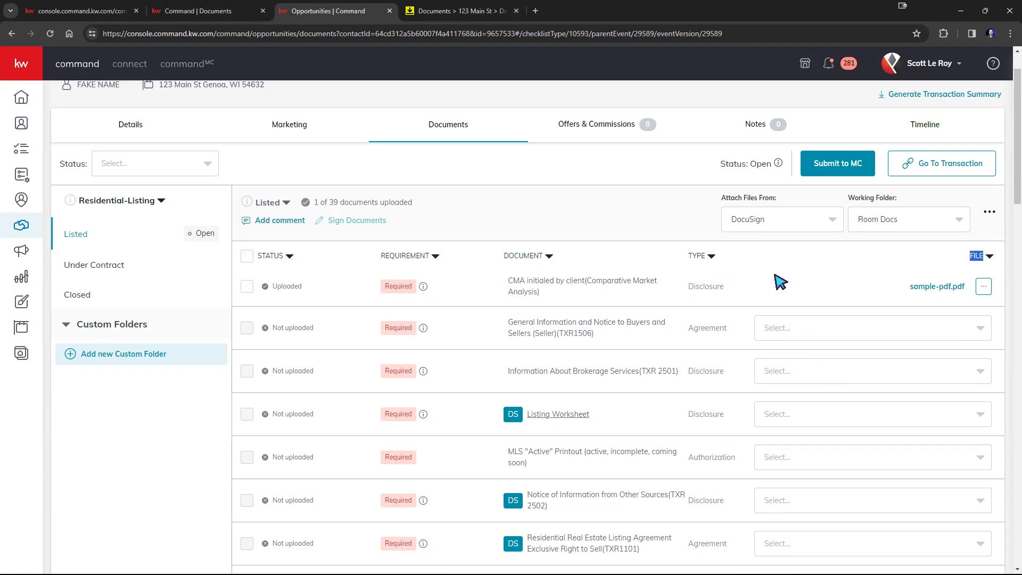
{"action": "left_click", "coordinate": [603, 128]}
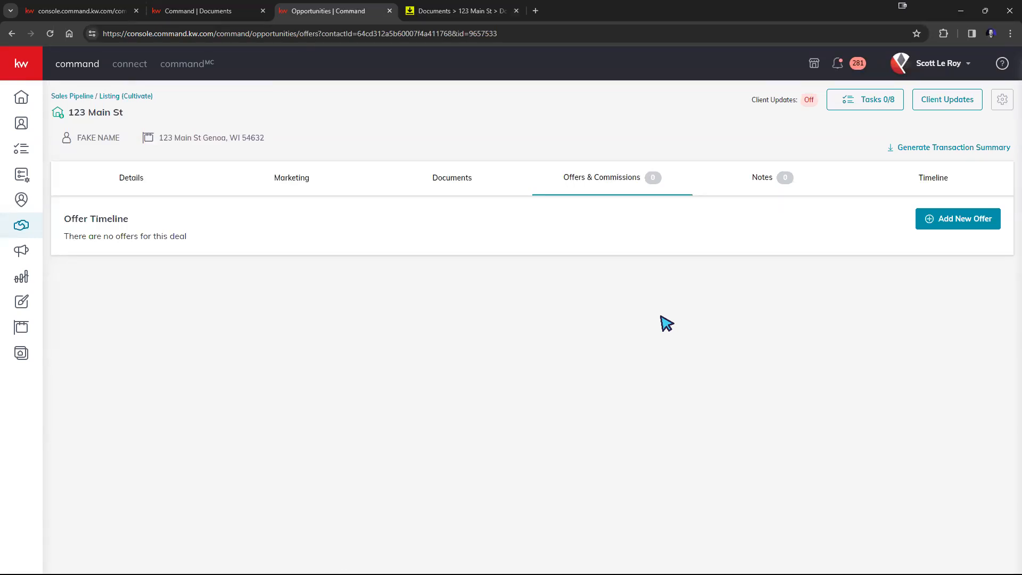
Create a new offer version named 'Initial Offer 3.15'
{"action": "left_click", "coordinate": [950, 227]}
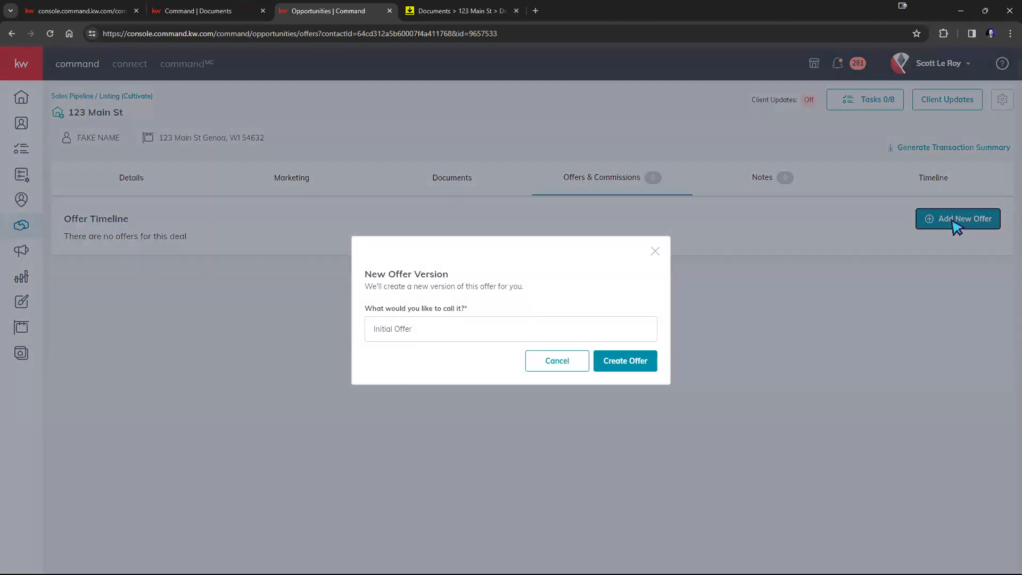
{"action": "left_click", "coordinate": [475, 333]}
{"action": "left_click", "coordinate": [654, 366]}
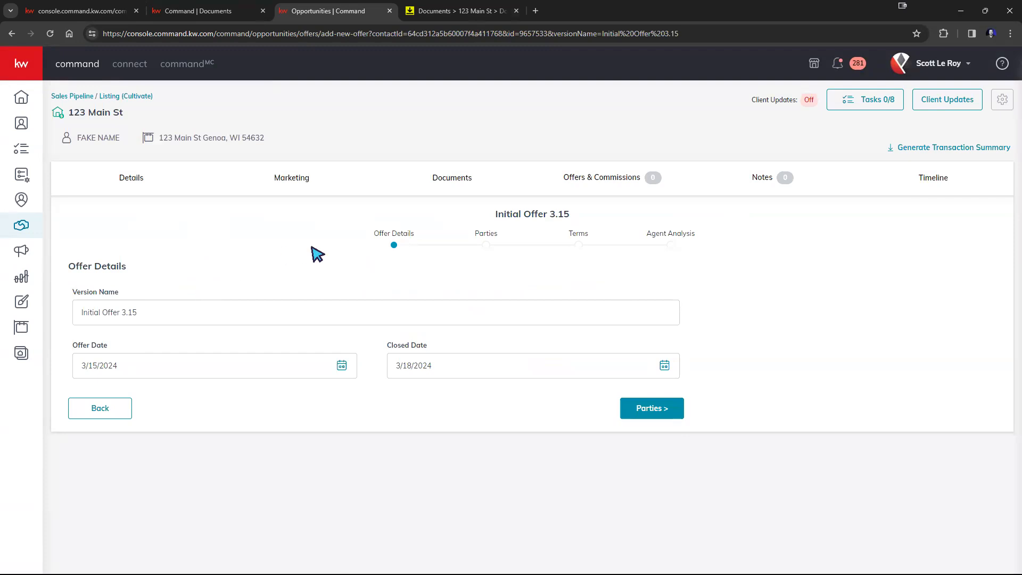
Review the offer details (offer 3/15/2024, closing 3/18/2024) and continue to the Parties step
{"action": "left_click_drag", "start_coordinate": [373, 236], "coordinate": [693, 245]}
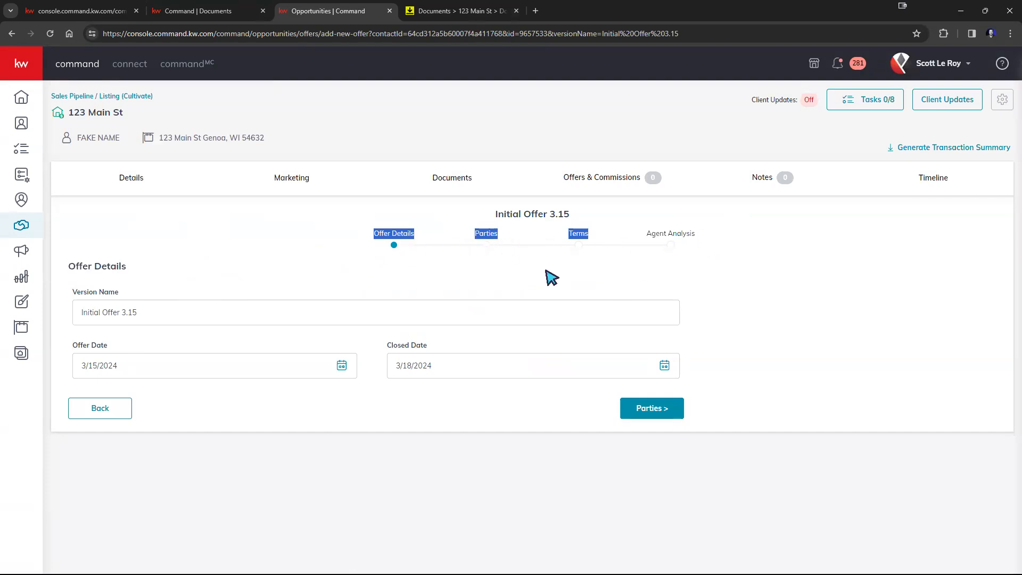
{"action": "left_click", "coordinate": [490, 290]}
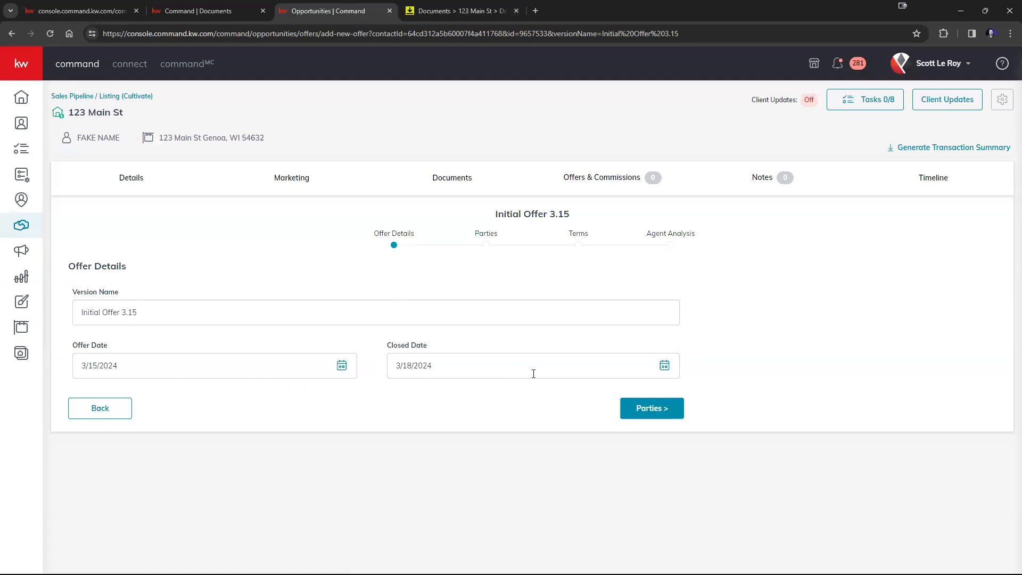
{"action": "left_click", "coordinate": [637, 408]}
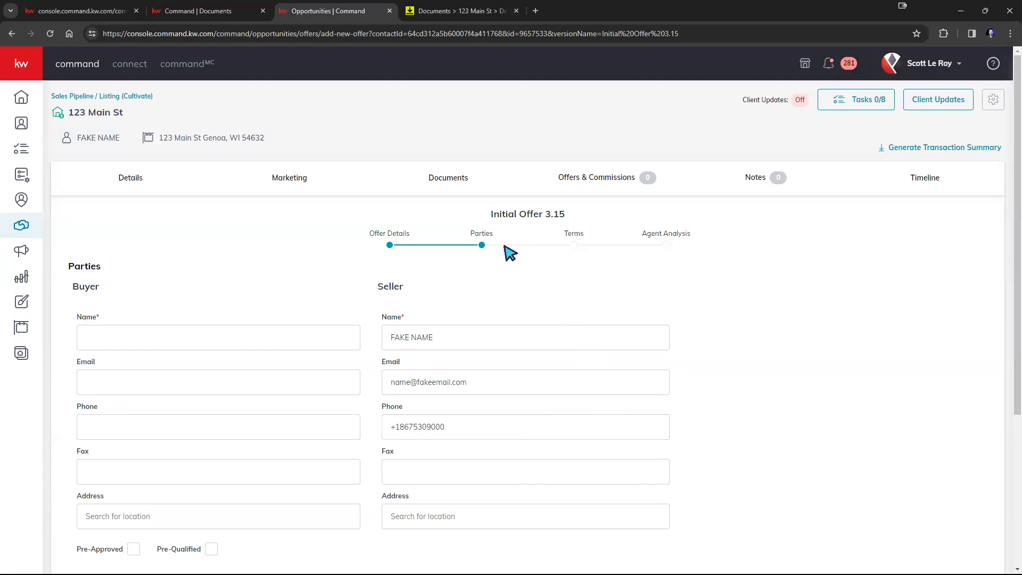
Review the prefilled seller details and enter the buyer's name in Buyer Name
{"action": "scroll", "coordinate": [495, 258], "scroll_direction": "down", "scroll_amount": 3}
{"action": "scroll", "coordinate": [500, 258], "scroll_direction": "up", "scroll_amount": 1}
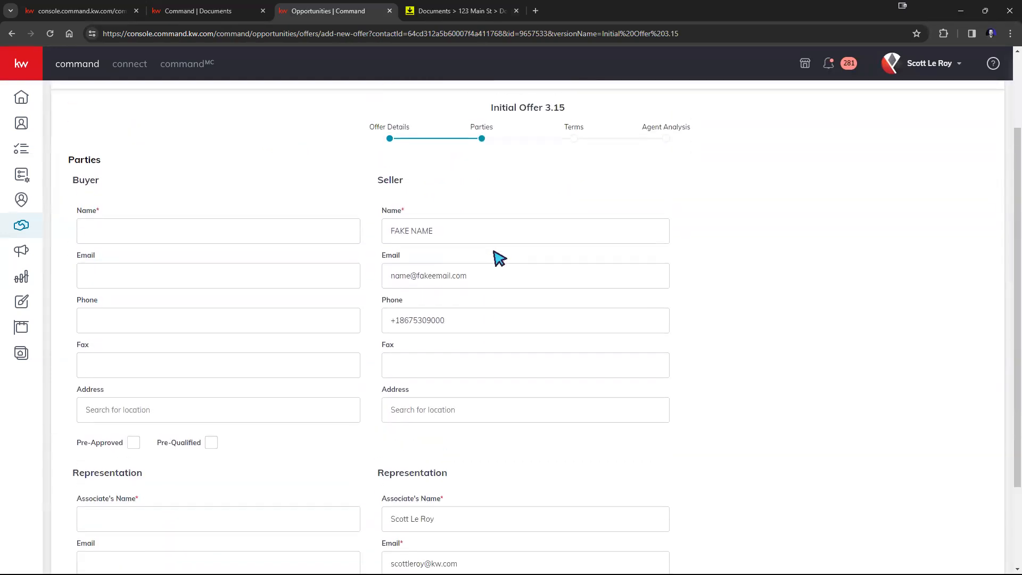
{"action": "scroll", "coordinate": [499, 258], "scroll_direction": "up", "scroll_amount": 2}
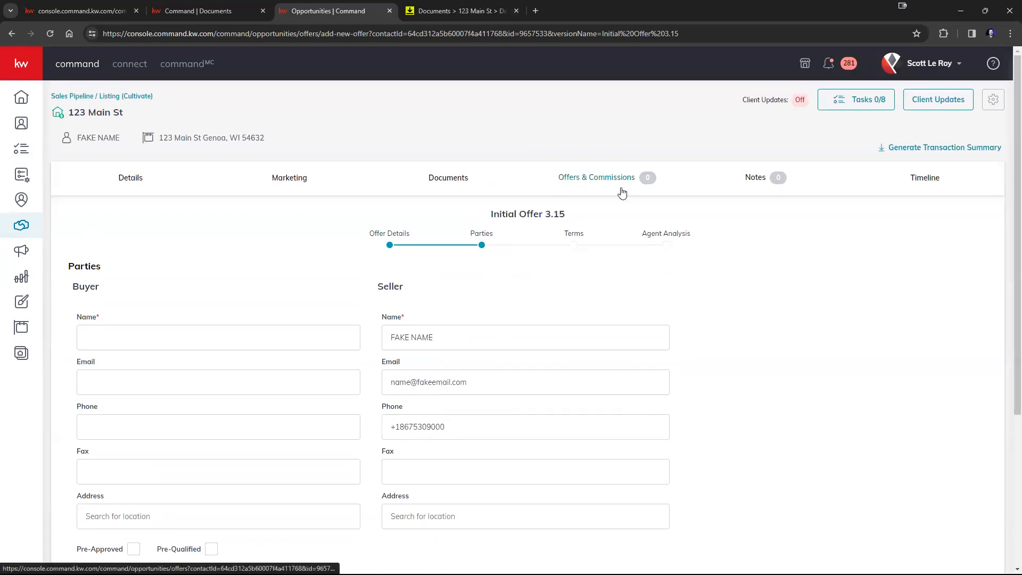
{"action": "scroll", "coordinate": [205, 301], "scroll_direction": "down", "scroll_amount": 3}
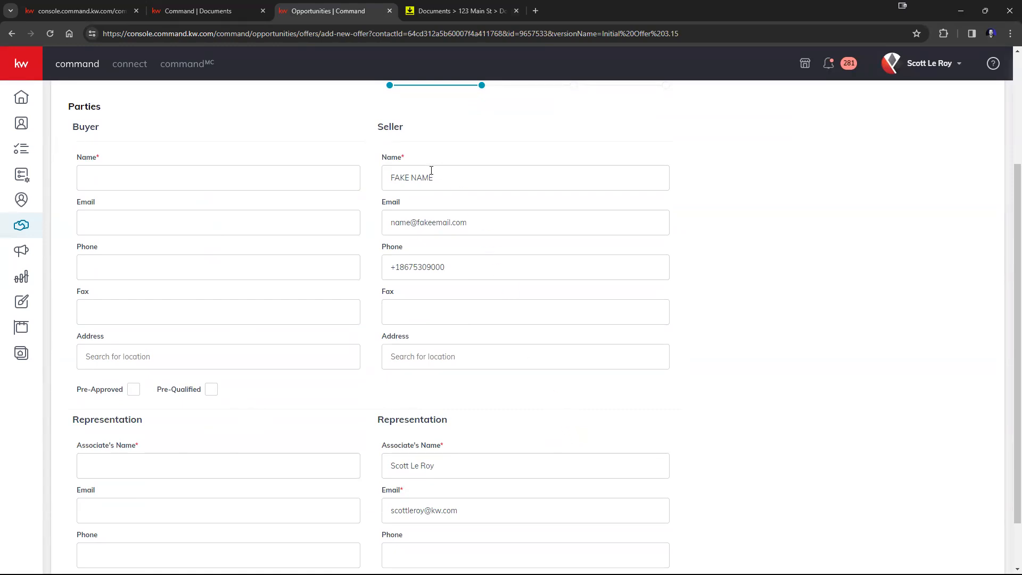
{"action": "scroll", "coordinate": [483, 266], "scroll_direction": "down", "scroll_amount": 2}
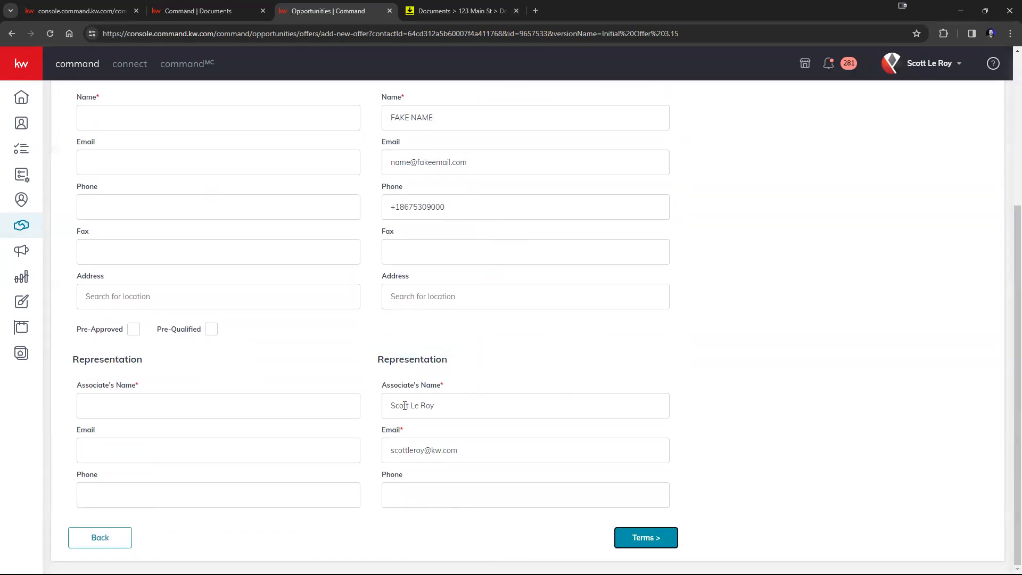
{"action": "left_click_drag", "start_coordinate": [393, 408], "coordinate": [454, 402]}
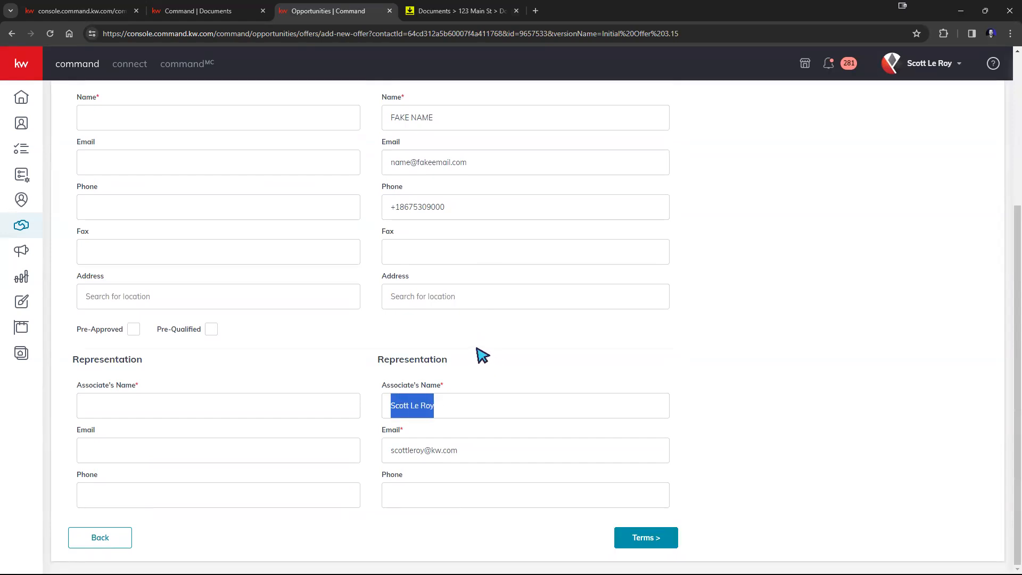
{"action": "left_click", "coordinate": [505, 338]}
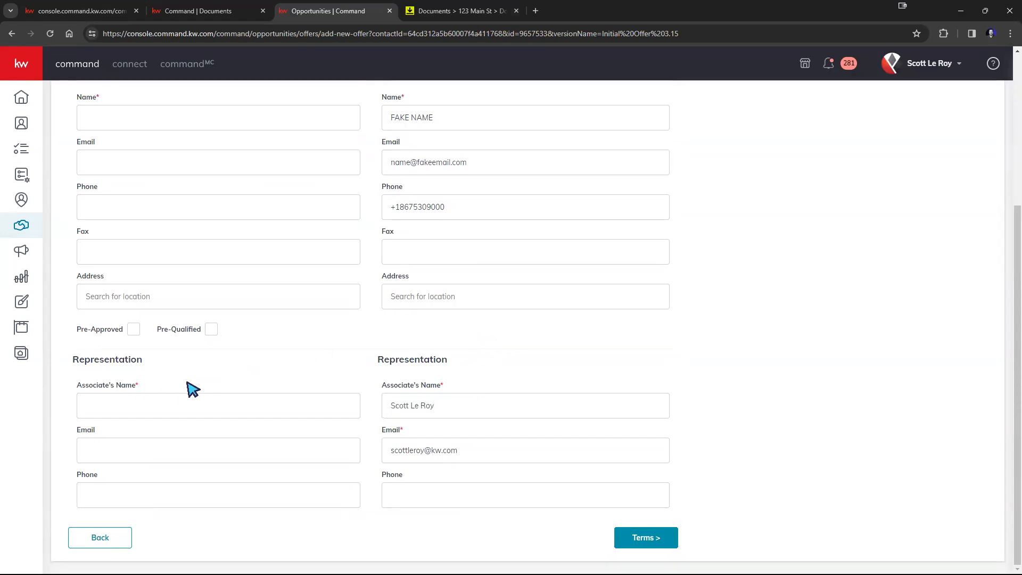
{"action": "scroll", "coordinate": [192, 383], "scroll_direction": "up", "scroll_amount": 1}
{"action": "scroll", "coordinate": [194, 387], "scroll_direction": "up", "scroll_amount": 1}
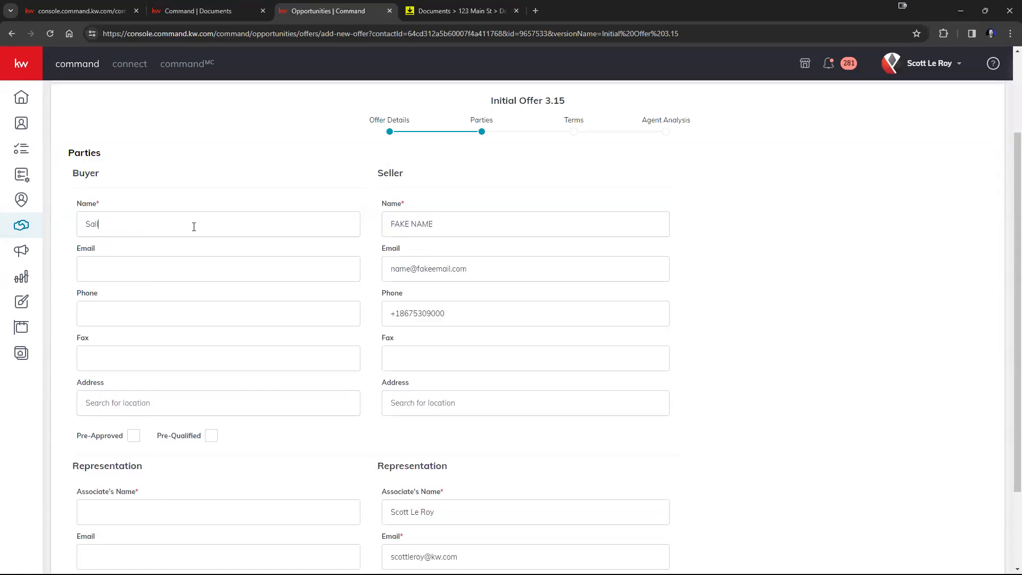
{"action": "type", "text": "Sue"}
{"action": "scroll", "coordinate": [202, 266], "scroll_direction": "down", "scroll_amount": 2}
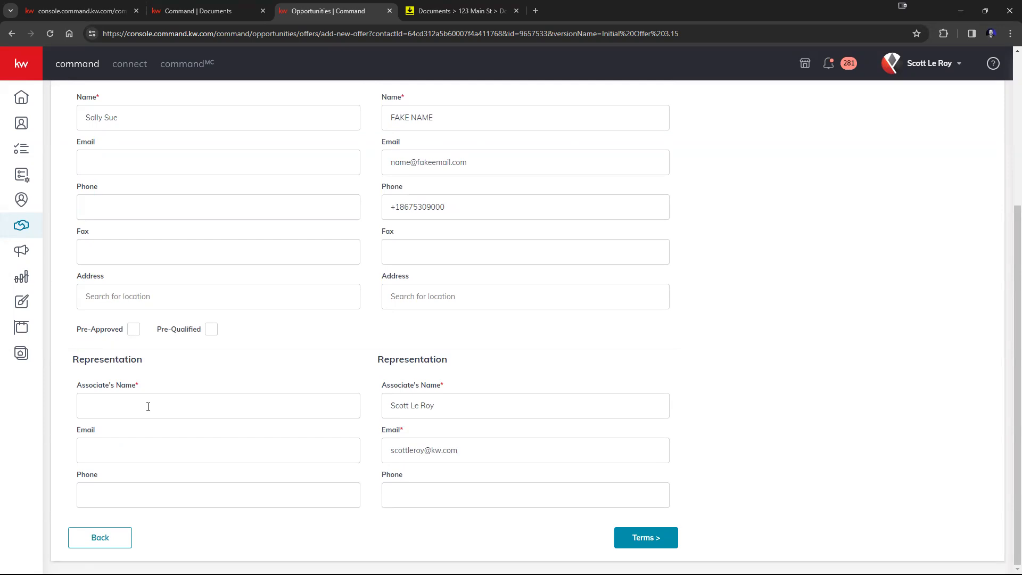
Enter the buyer's agent name in the left Associate's Name field and continue to Terms
{"action": "left_click", "coordinate": [148, 406]}
{"action": "type", "text": "Bob Smo"}
{"action": "scroll", "coordinate": [712, 358], "scroll_direction": "up", "scroll_amount": 2}
{"action": "scroll", "coordinate": [182, 501], "scroll_direction": "up", "scroll_amount": 2}
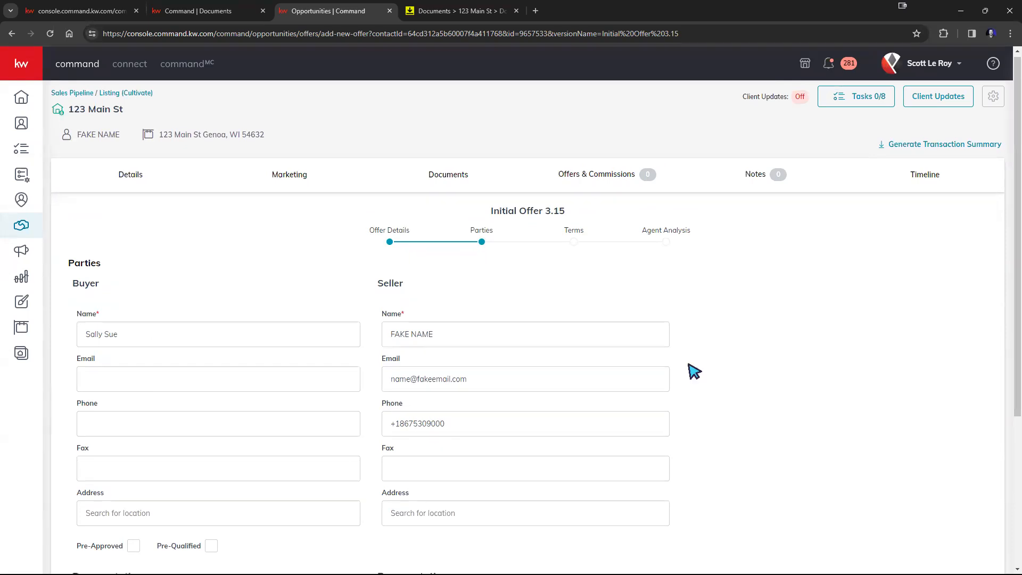
{"action": "scroll", "coordinate": [694, 369], "scroll_direction": "down", "scroll_amount": 4}
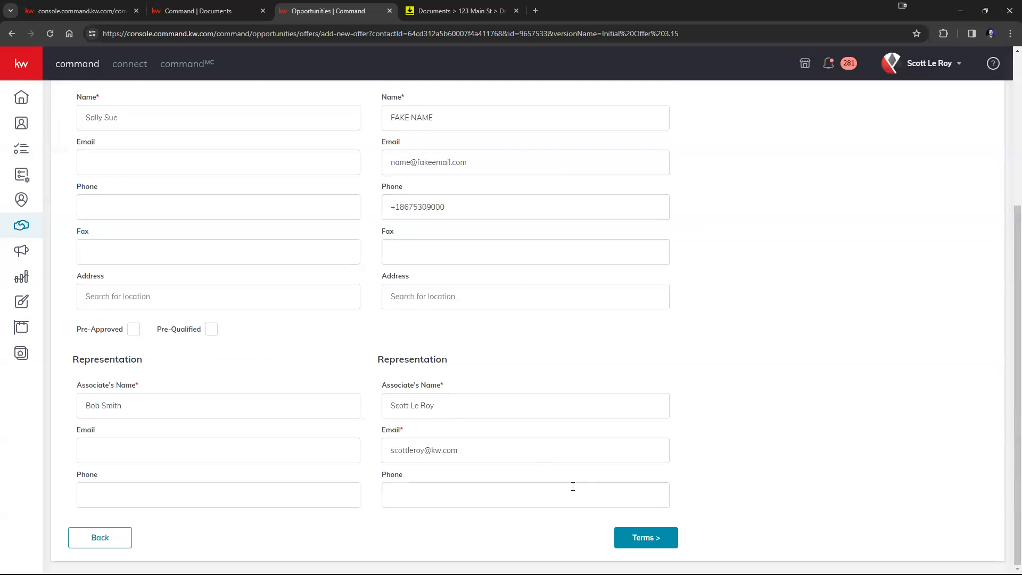
{"action": "left_click", "coordinate": [629, 536]}
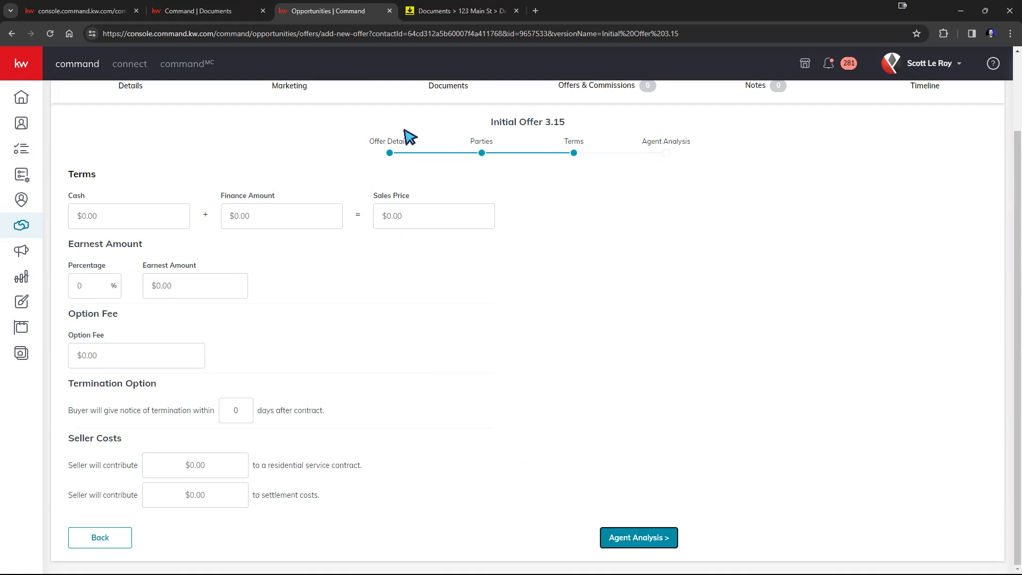
Enter a $450,000 finance amount and $50,000 cash, giving a $500,000 sales price
{"action": "left_click_drag", "start_coordinate": [381, 143], "coordinate": [586, 153]}
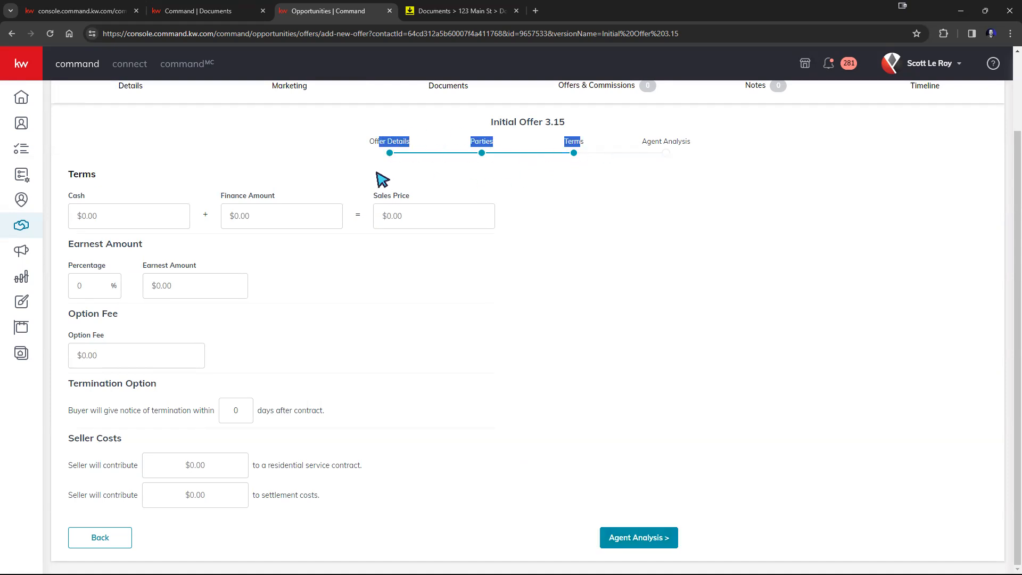
{"action": "left_click", "coordinate": [477, 168]}
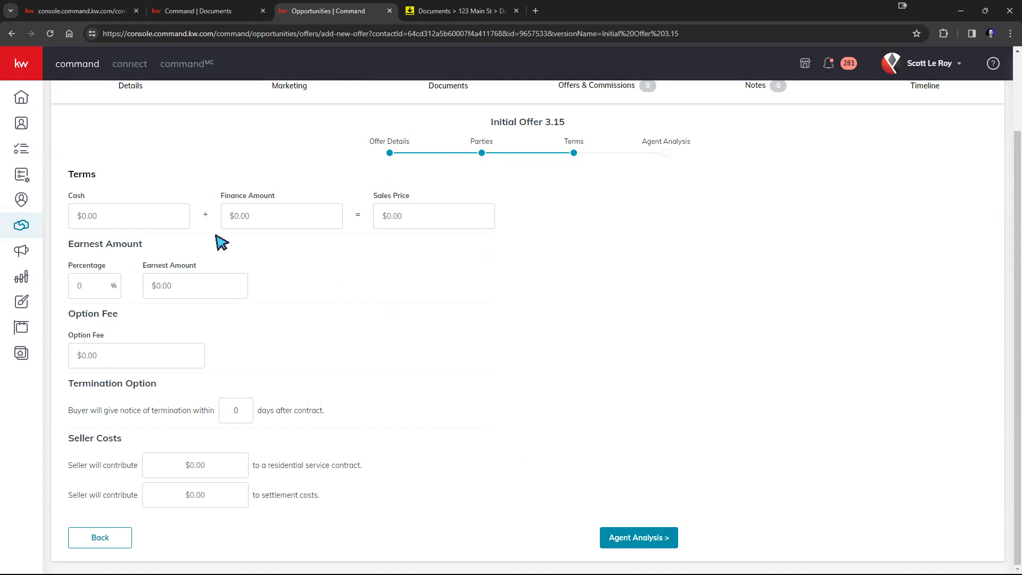
{"action": "scroll", "coordinate": [269, 241], "scroll_direction": "up", "scroll_amount": 2}
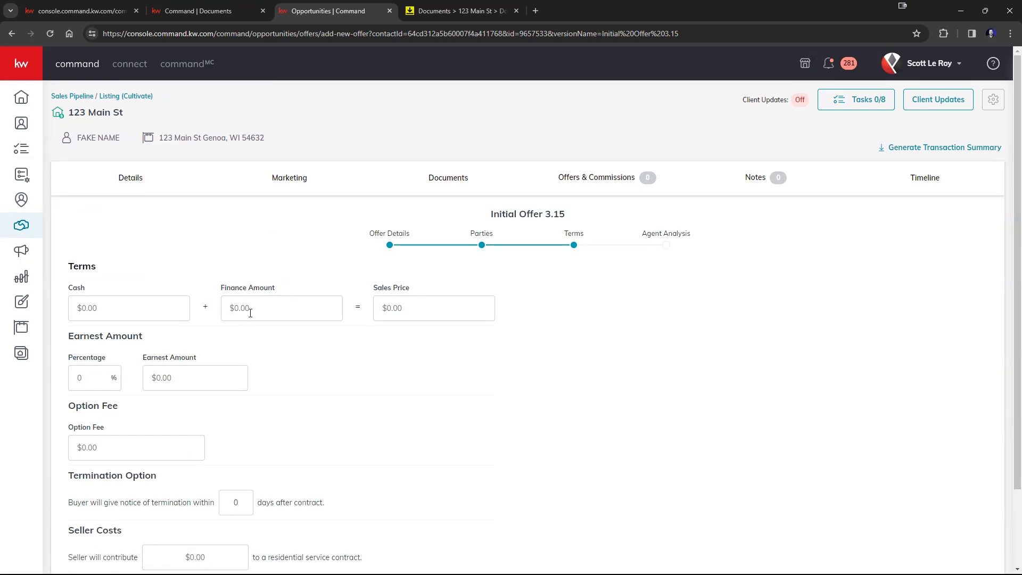
{"action": "type", "text": "450,000"}
{"action": "left_click", "coordinate": [125, 309]}
{"action": "type", "text": "50000"}
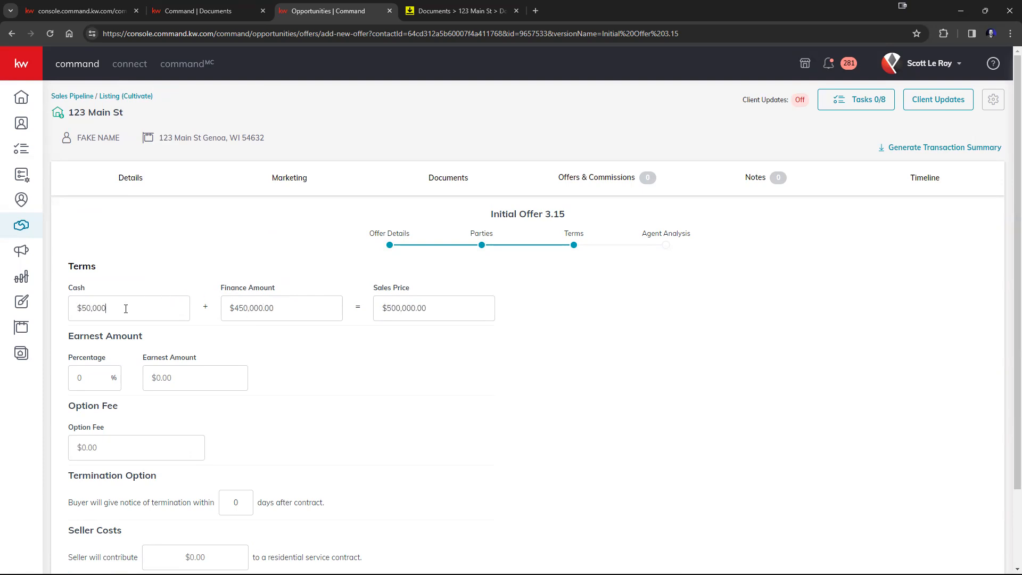
{"action": "left_click", "coordinate": [430, 403]}
Set the termination notice to 4 days
{"action": "scroll", "coordinate": [374, 347], "scroll_direction": "down", "scroll_amount": 2}
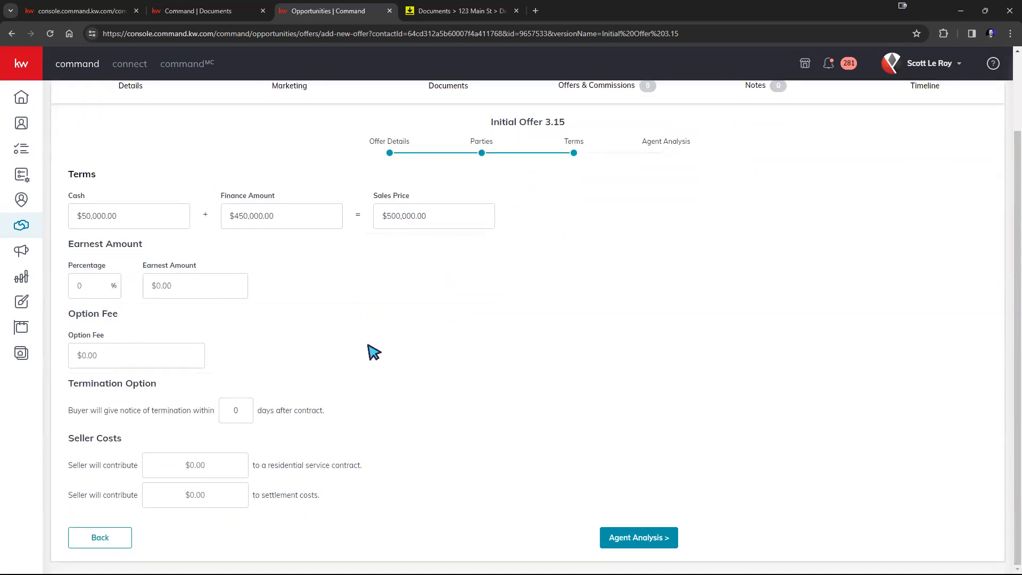
{"action": "scroll", "coordinate": [422, 358], "scroll_direction": "up", "scroll_amount": 2}
{"action": "scroll", "coordinate": [425, 359], "scroll_direction": "down", "scroll_amount": 2}
{"action": "left_click", "coordinate": [240, 415]}
{"action": "type", "text": "4"}
Save the $500,000 offer via Agent Analysis, then begin a new offer version
{"action": "left_click", "coordinate": [636, 540]}
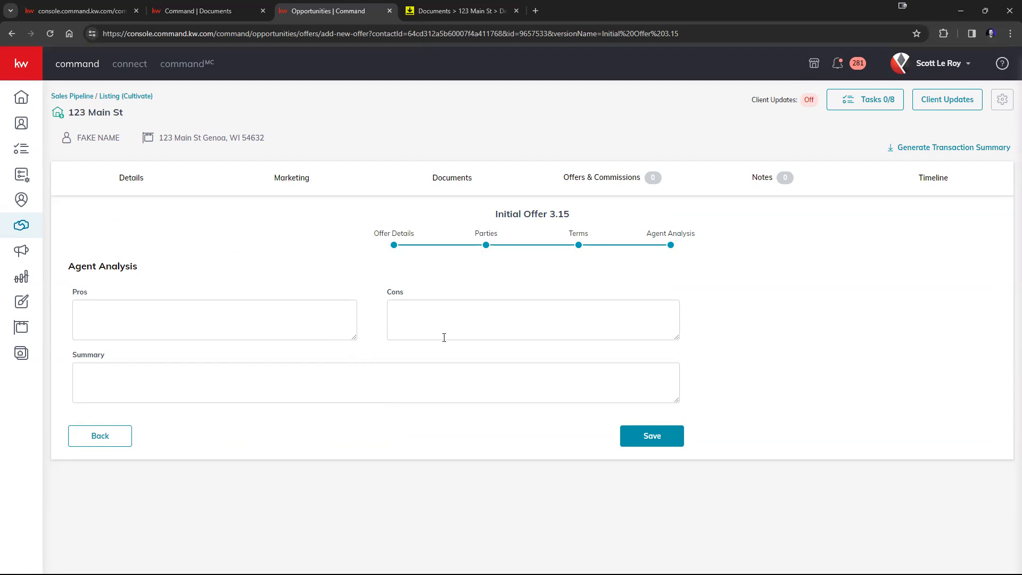
{"action": "left_click", "coordinate": [660, 442]}
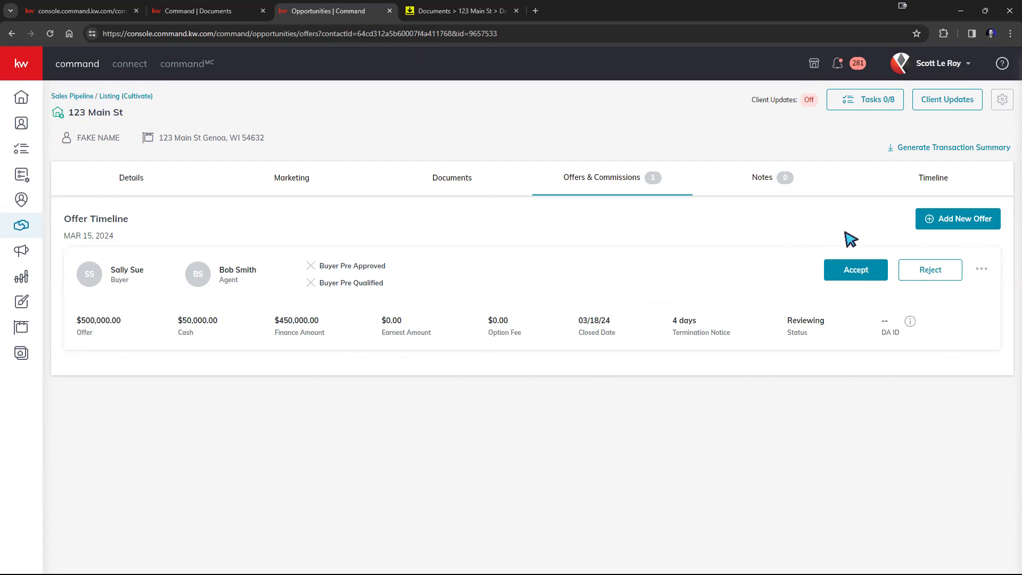
{"action": "left_click", "coordinate": [939, 222]}
Create the new offer version and advance it through Parties to the Terms step
{"action": "left_click", "coordinate": [512, 339]}
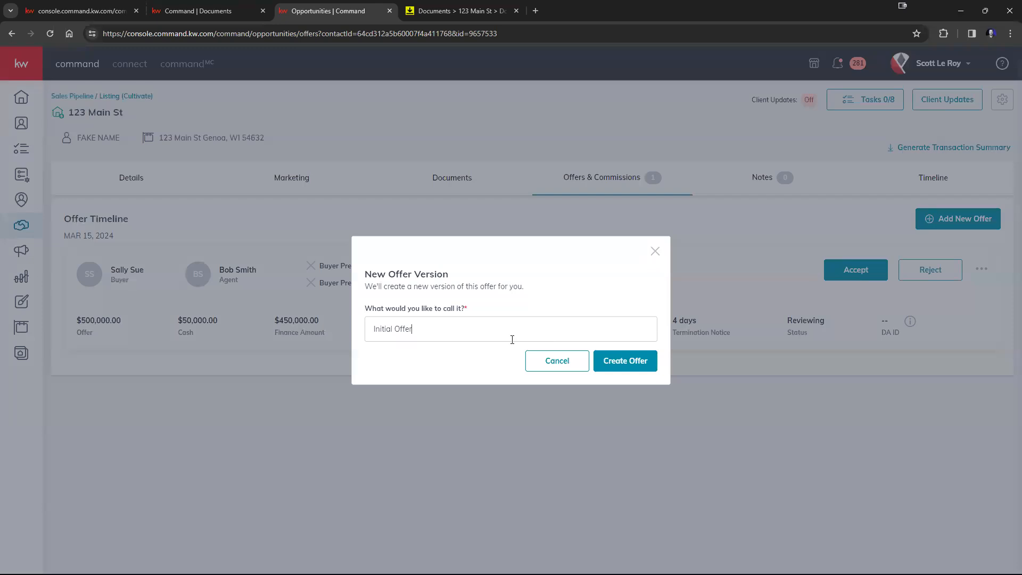
{"action": "left_click", "coordinate": [646, 360]}
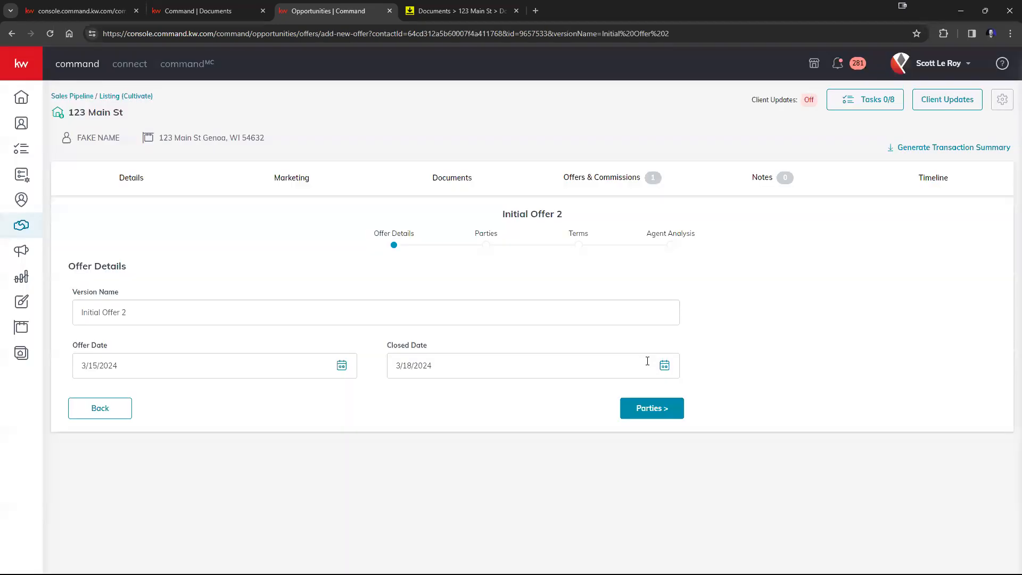
{"action": "left_click", "coordinate": [640, 415]}
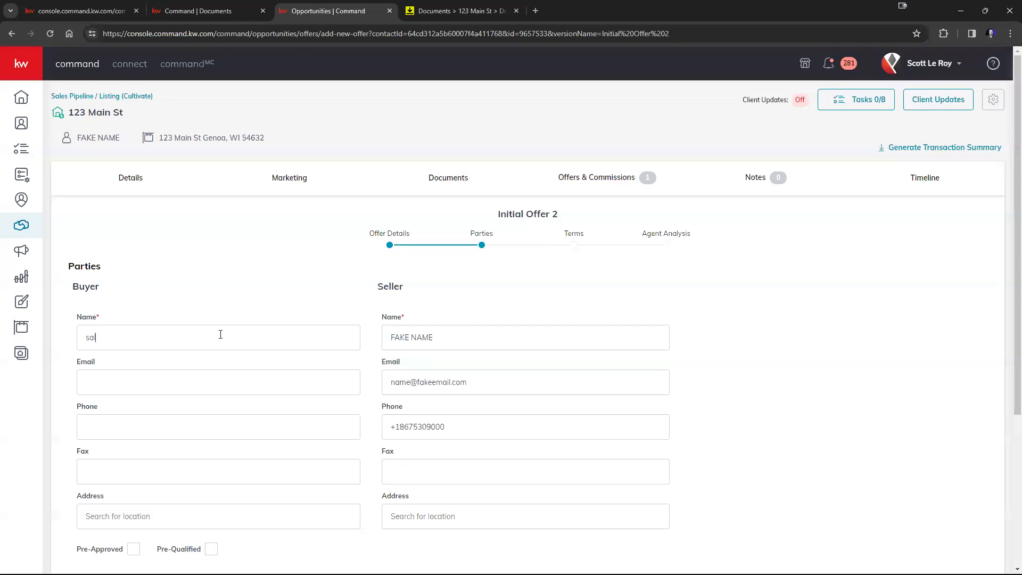
{"action": "scroll", "coordinate": [269, 345], "scroll_direction": "down", "scroll_amount": 4}
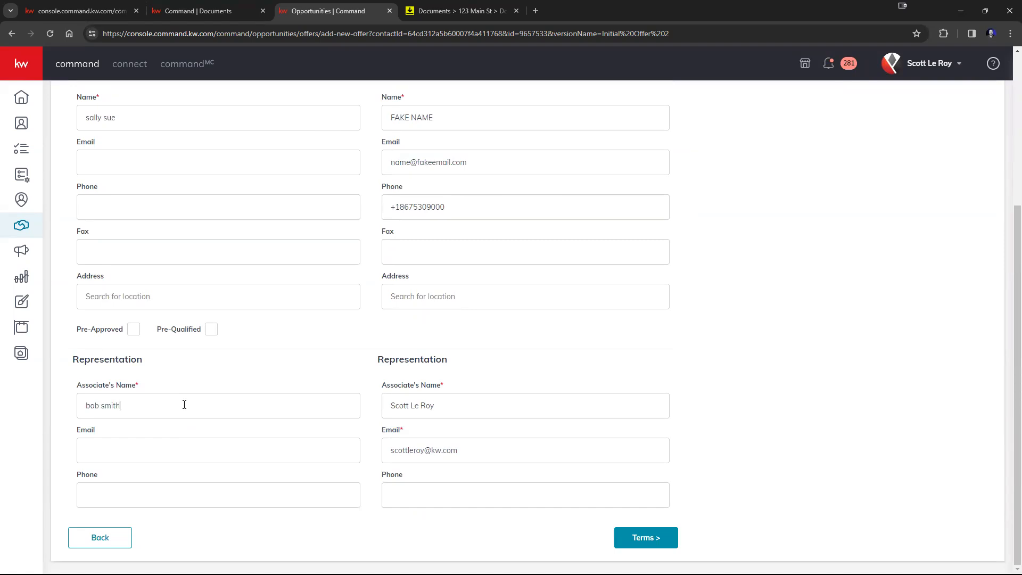
{"action": "left_click", "coordinate": [620, 538]}
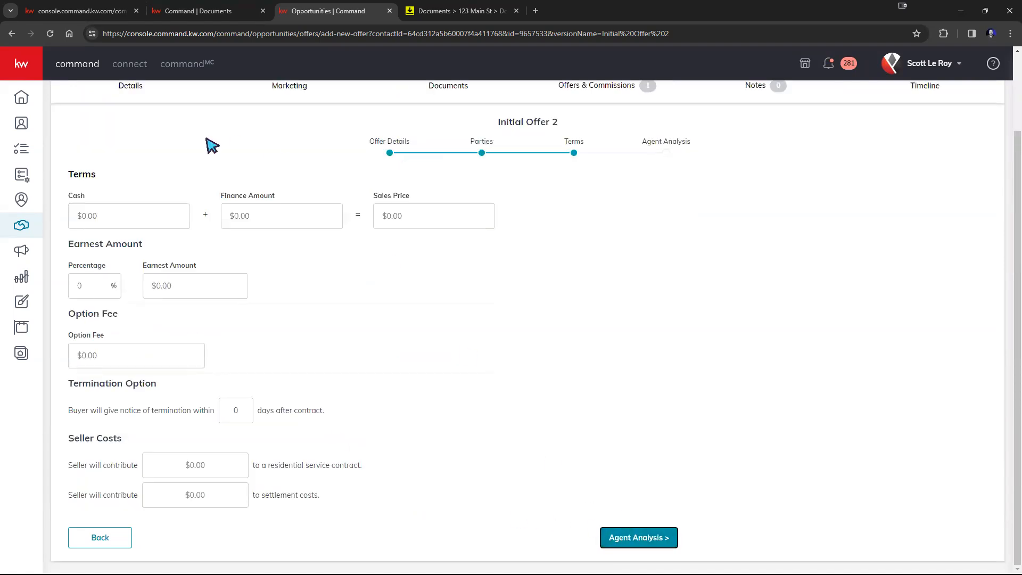
Enter $20,000 cash and a $400,000 finance amount, then save the $420,000 offer
{"action": "left_click", "coordinate": [146, 225]}
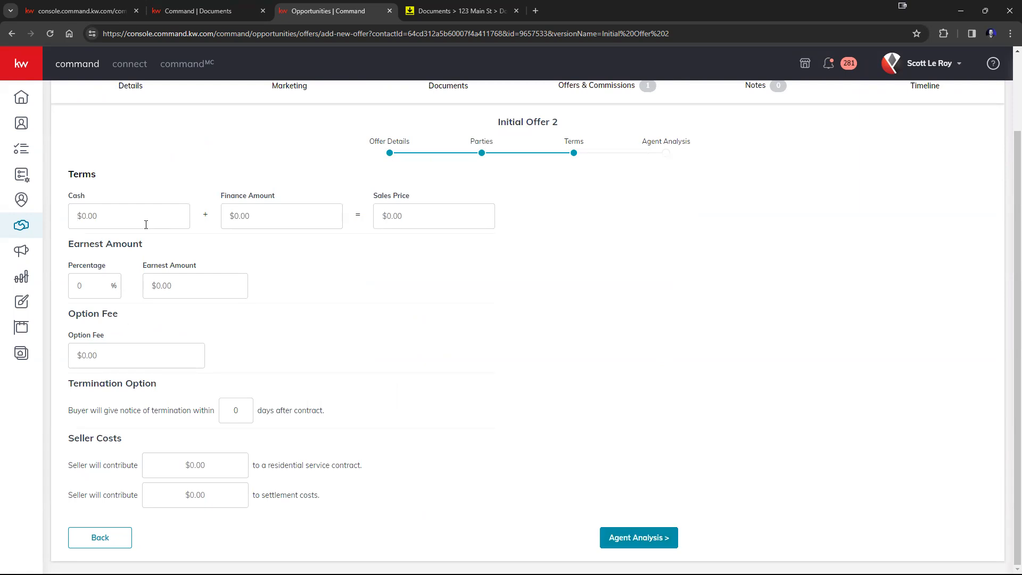
{"action": "type", "text": "200000.00"}
{"action": "left_click", "coordinate": [263, 217]}
{"action": "type", "text": "400,000"}
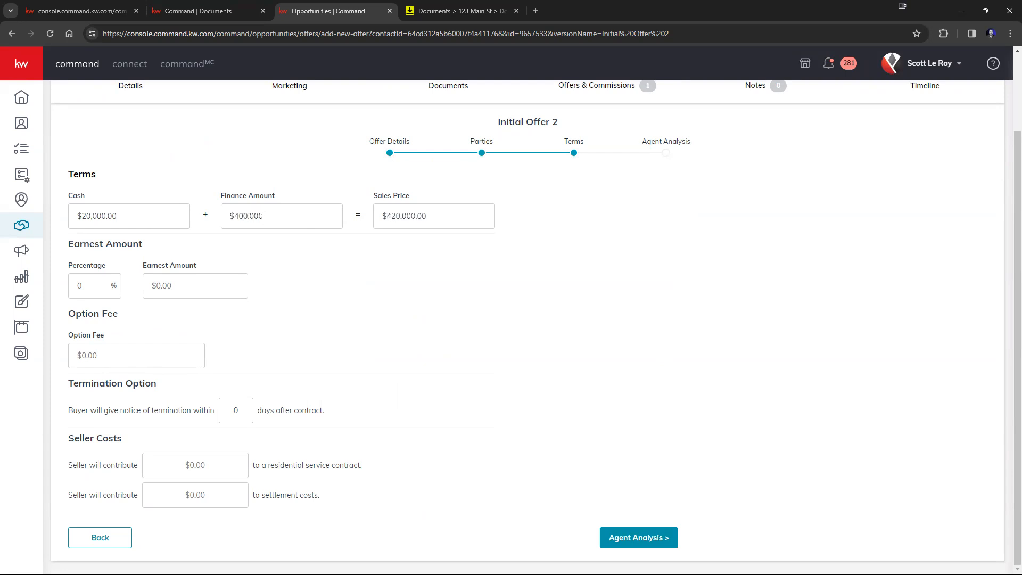
{"action": "left_click", "coordinate": [625, 540]}
{"action": "left_click", "coordinate": [626, 442]}
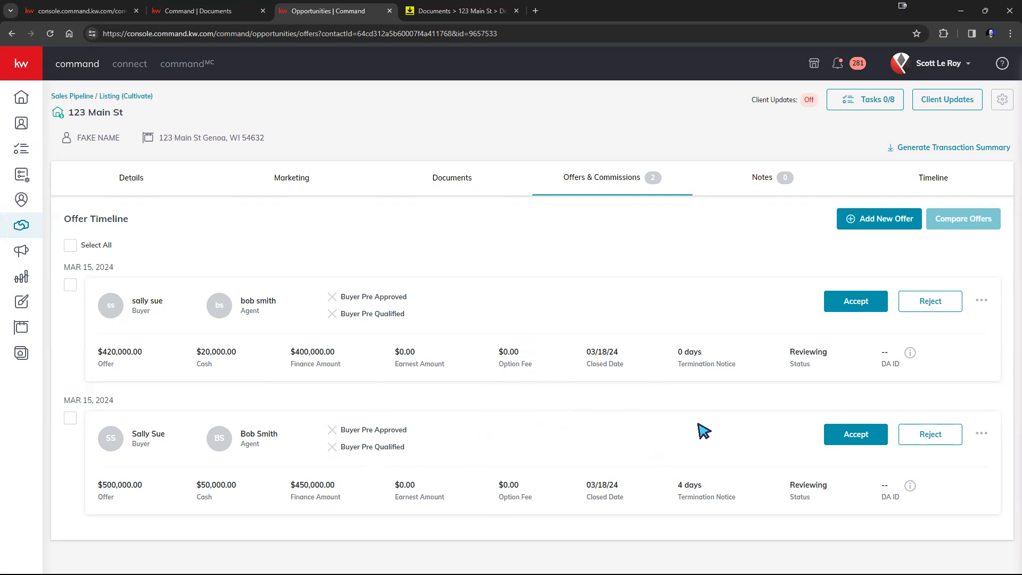
{"action": "left_click", "coordinate": [982, 302]}
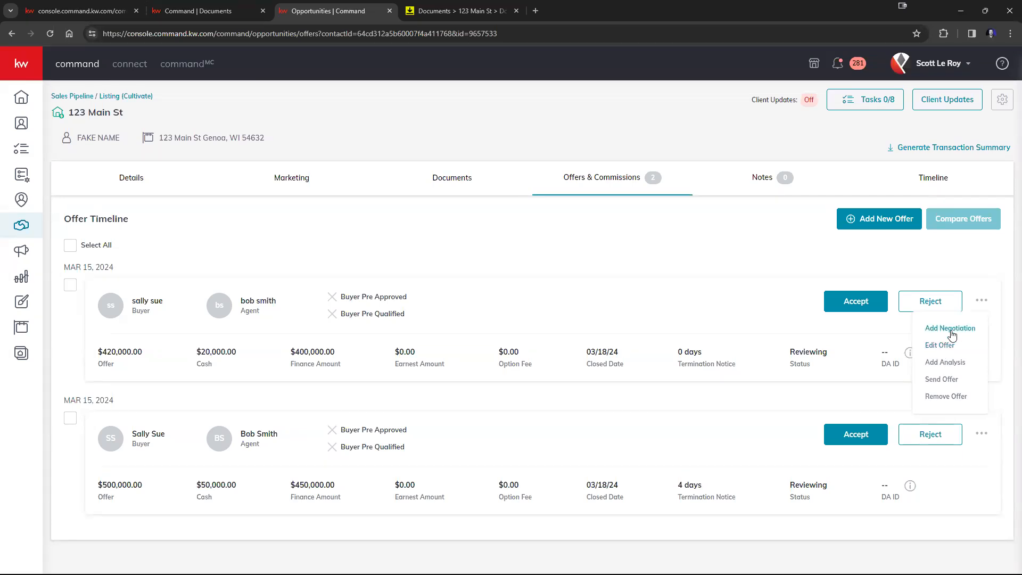
Choose Send Offer for the $420,000 offer to open the Email Offer form
{"action": "left_click", "coordinate": [941, 380]}
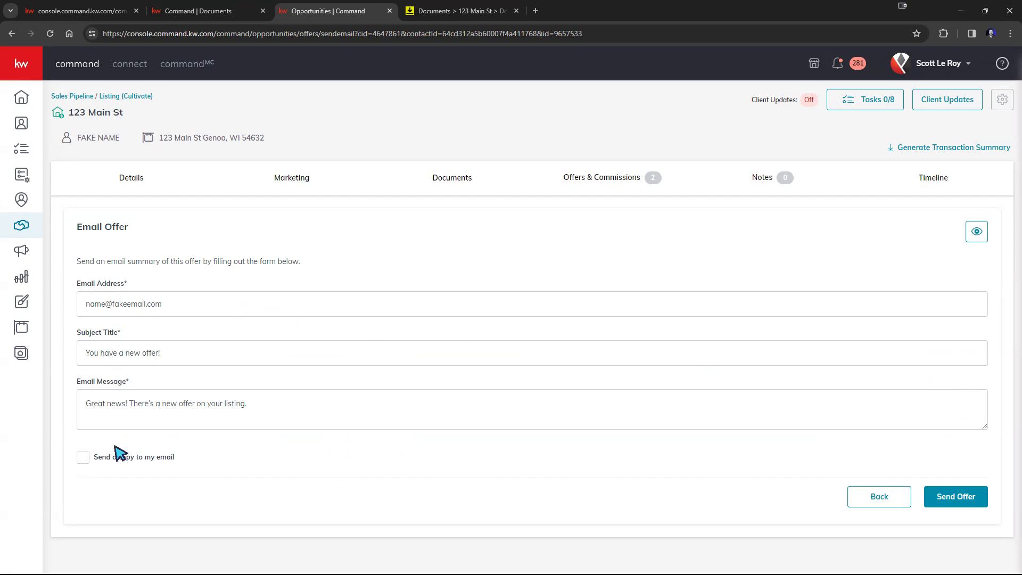
Append ' 4 days to termination' to the end of the email message
{"action": "double_click", "coordinate": [91, 309]}
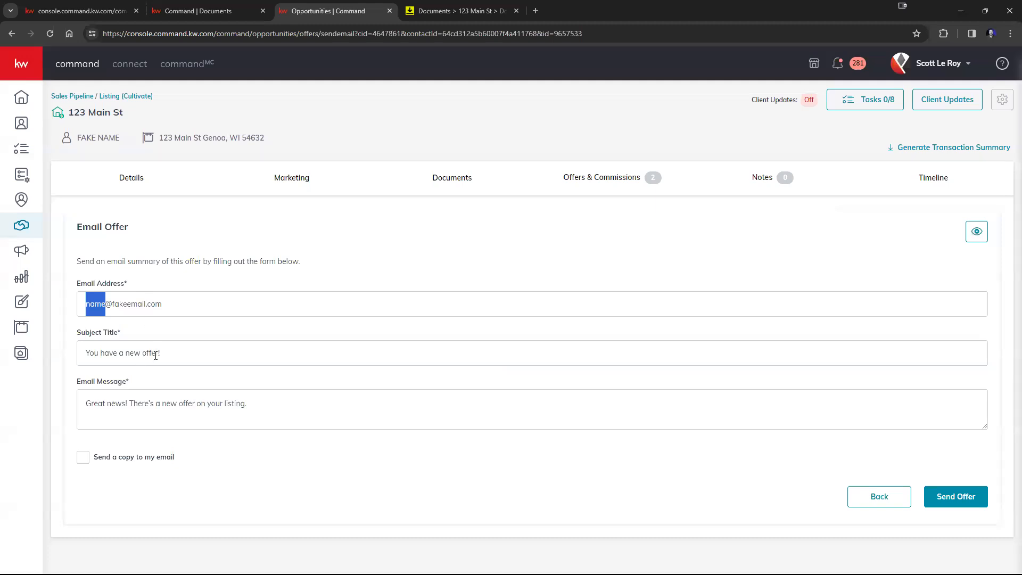
{"action": "left_click", "coordinate": [263, 413]}
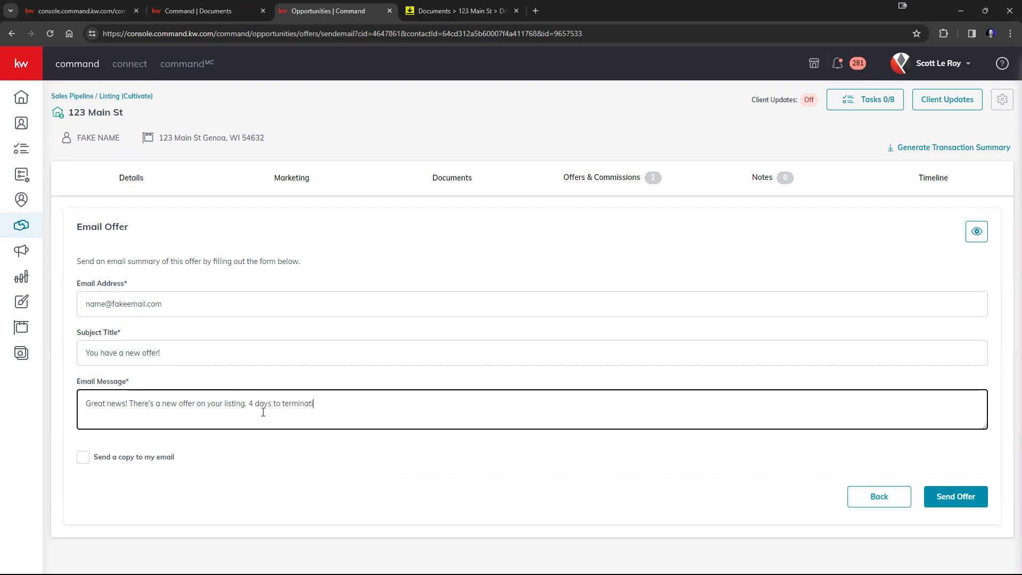
{"action": "left_click", "coordinate": [691, 479]}
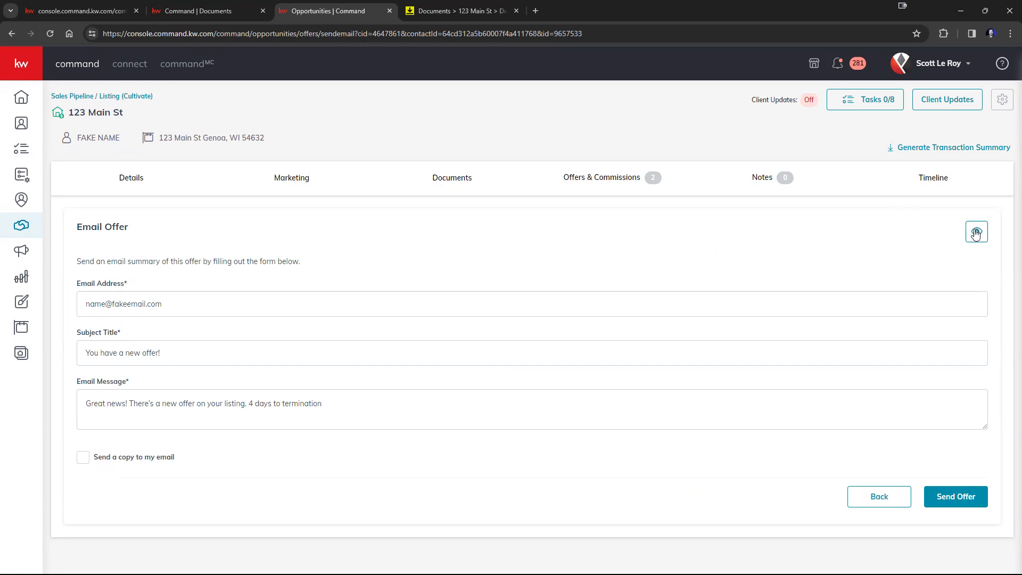
Preview the offer email, close the preview, and return to the Offer Timeline unsent
{"action": "left_click", "coordinate": [975, 233]}
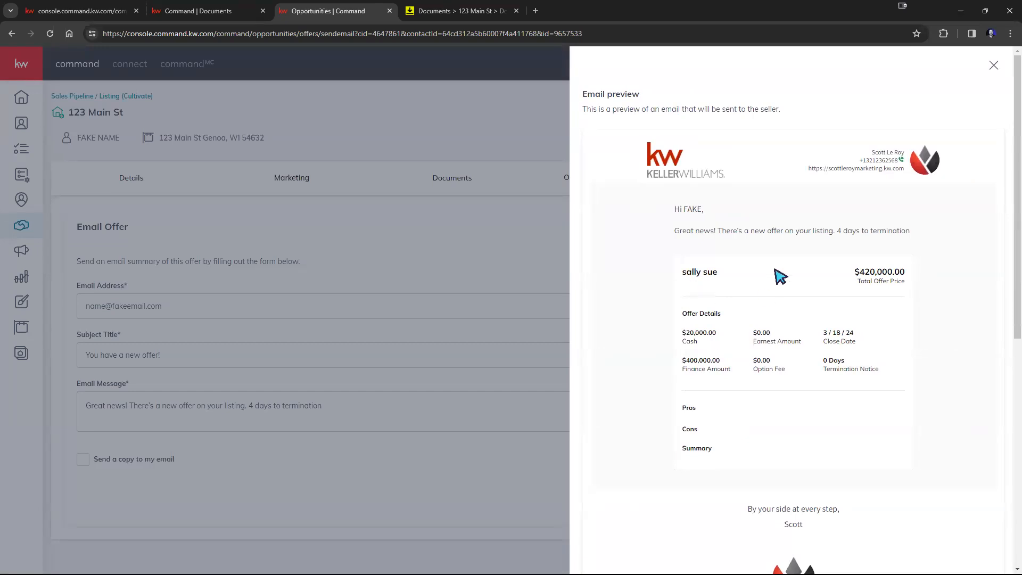
{"action": "scroll", "coordinate": [926, 226], "scroll_direction": "down", "scroll_amount": 4}
{"action": "scroll", "coordinate": [925, 226], "scroll_direction": "down", "scroll_amount": 5}
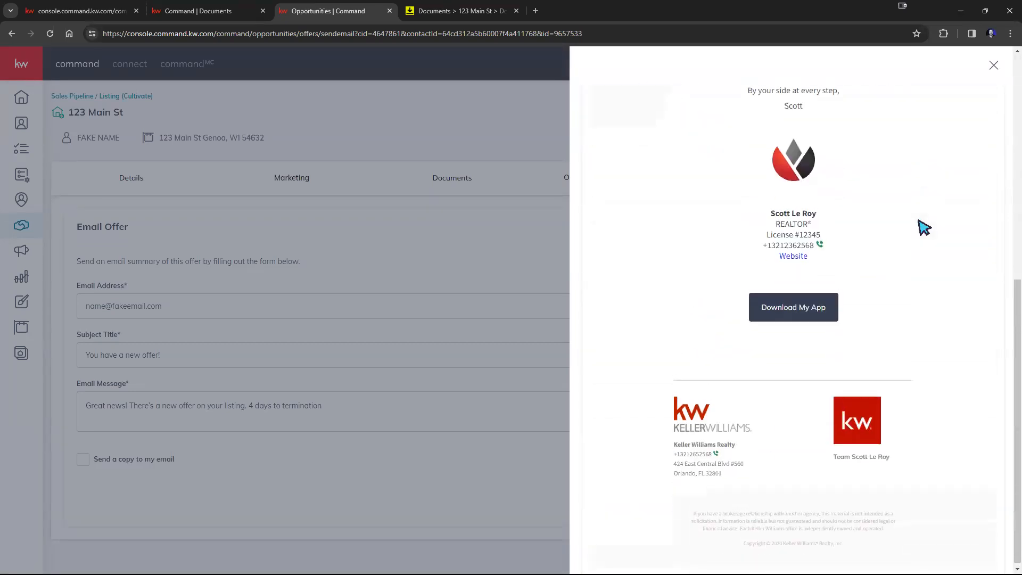
{"action": "scroll", "coordinate": [924, 225], "scroll_direction": "up", "scroll_amount": 8}
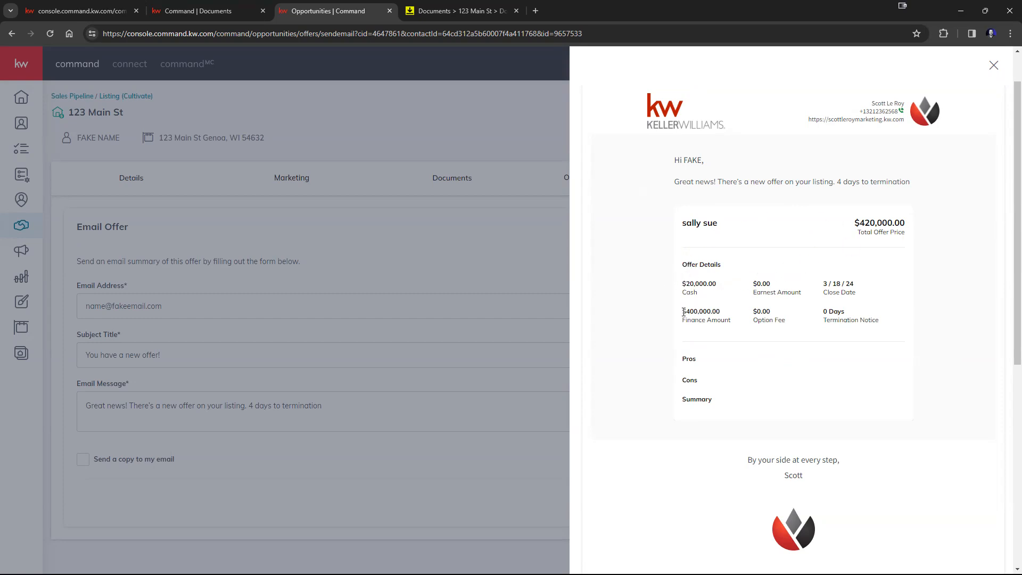
{"action": "scroll", "coordinate": [899, 347], "scroll_direction": "down", "scroll_amount": 6}
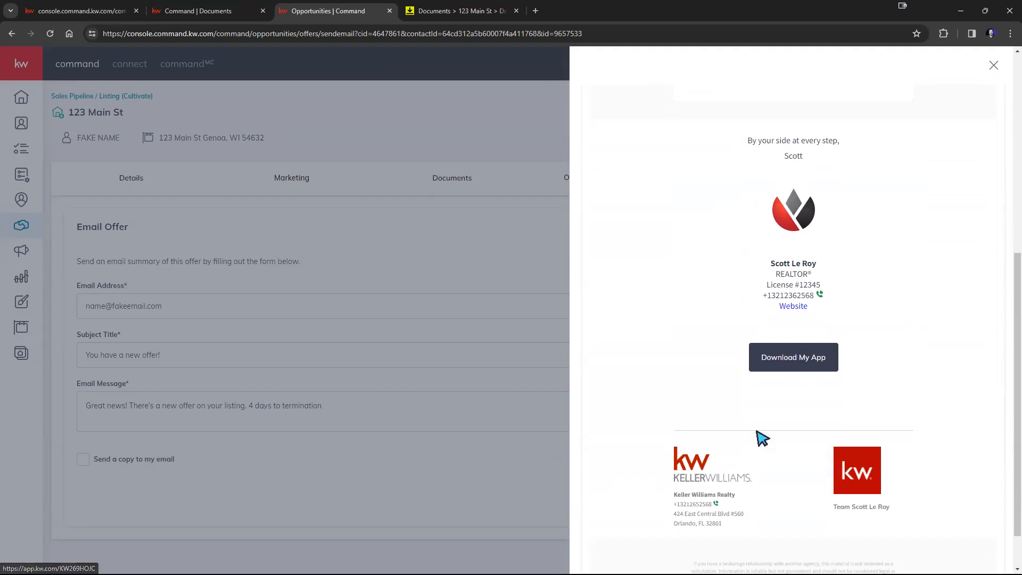
{"action": "scroll", "coordinate": [852, 368], "scroll_direction": "down", "scroll_amount": 1}
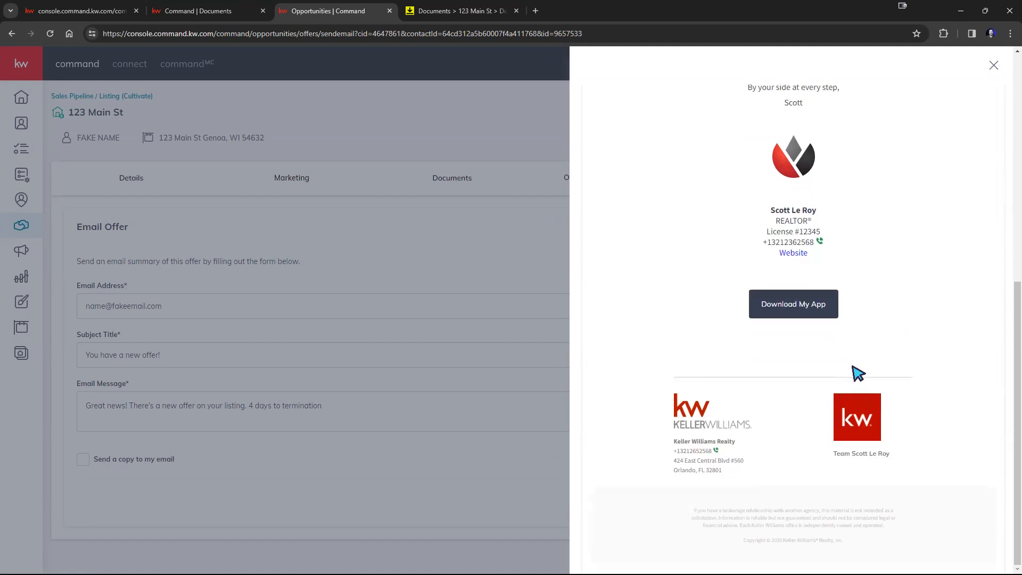
{"action": "scroll", "coordinate": [855, 368], "scroll_direction": "up", "scroll_amount": 2}
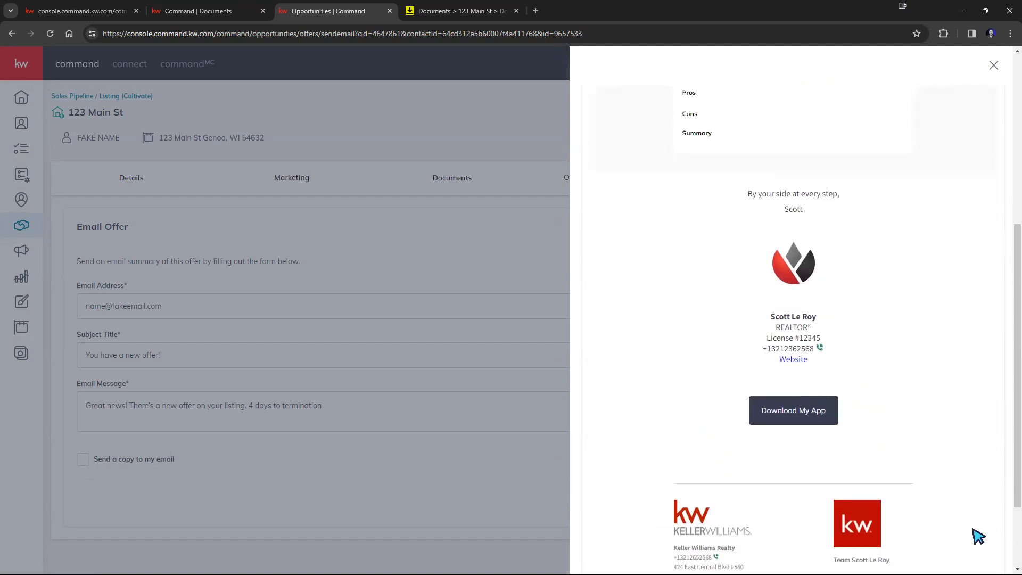
{"action": "scroll", "coordinate": [958, 386], "scroll_direction": "up", "scroll_amount": 5}
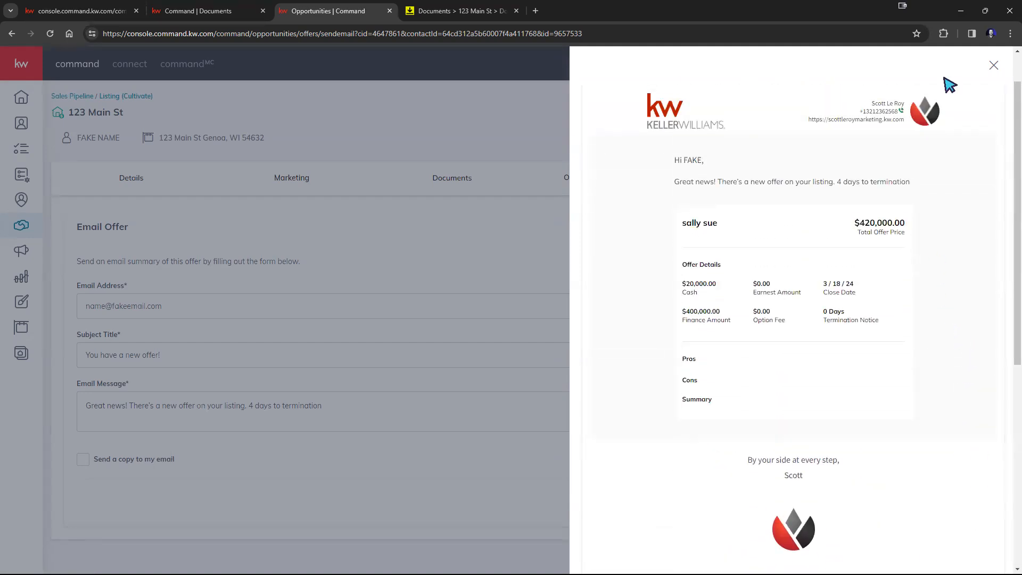
{"action": "left_click", "coordinate": [993, 71]}
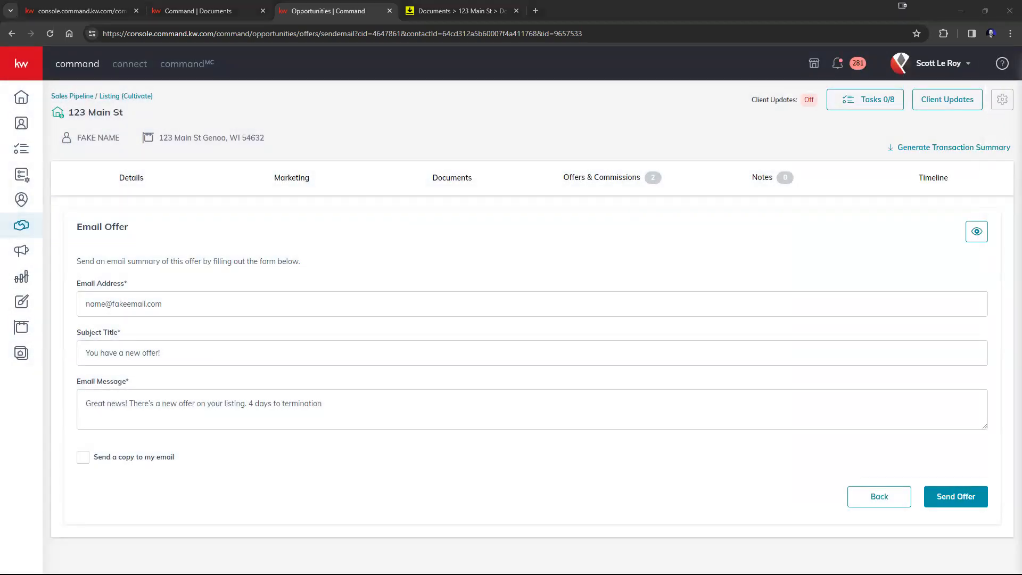
{"action": "left_click", "coordinate": [858, 491]}
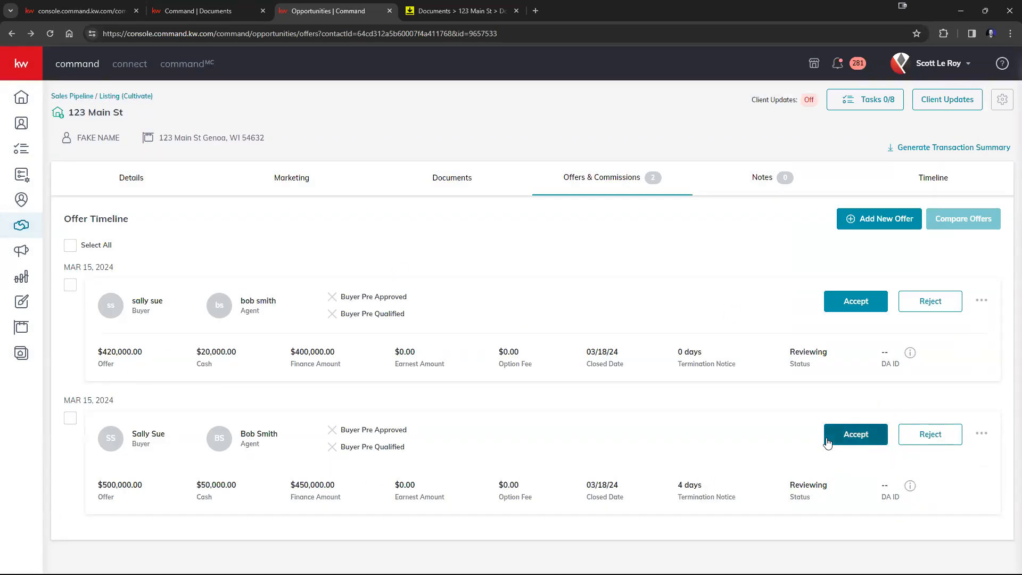
Accept the $500,000 offer and check the action menus on both offer cards
{"action": "left_click", "coordinate": [861, 436]}
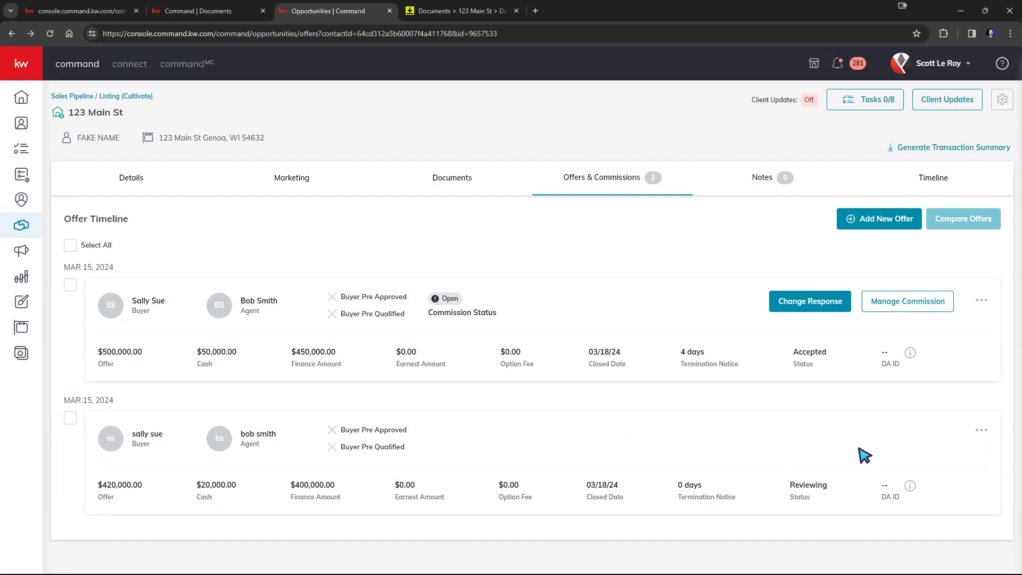
{"action": "left_click", "coordinate": [981, 301]}
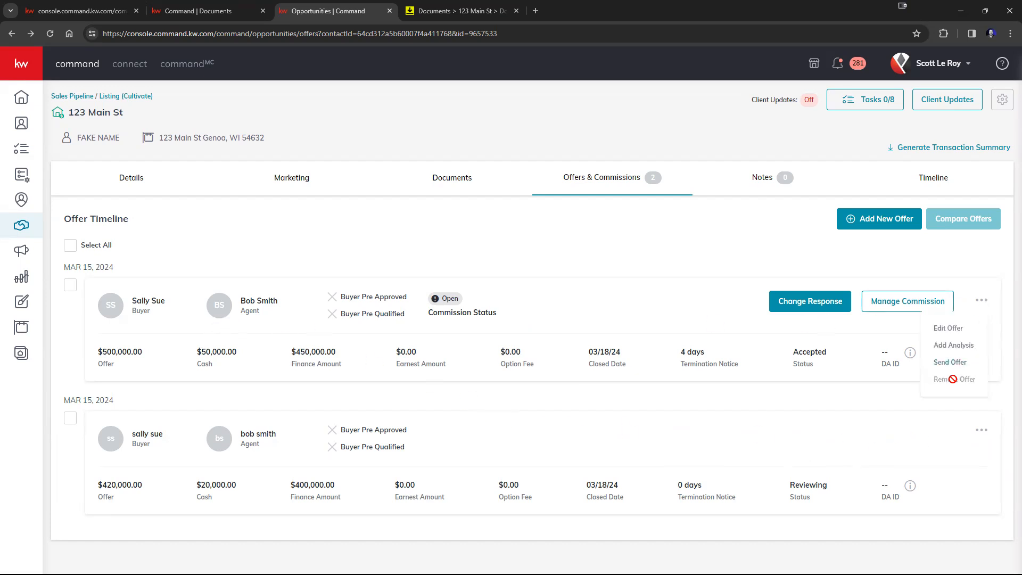
{"action": "left_click", "coordinate": [981, 430]}
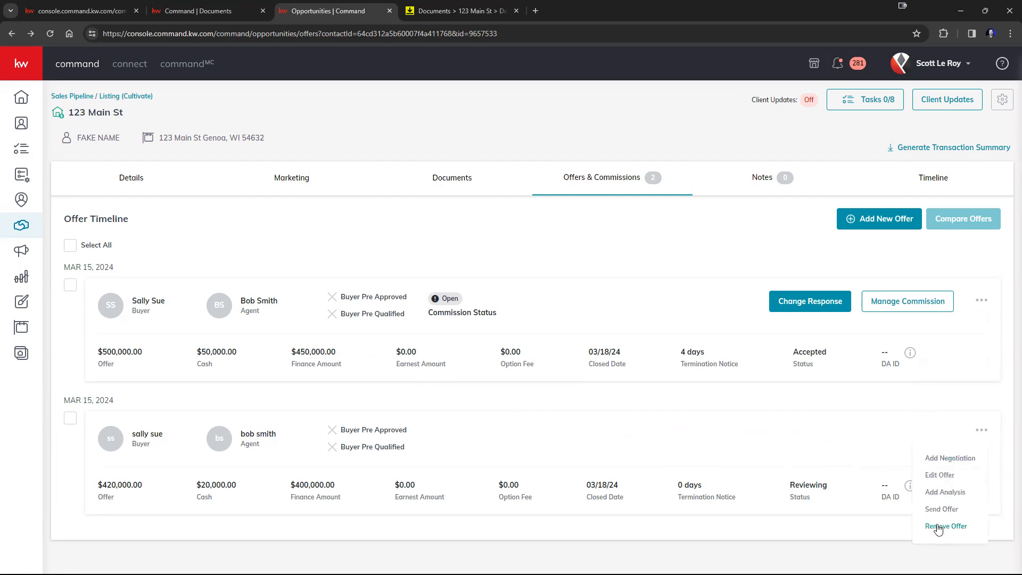
{"action": "left_click", "coordinate": [852, 451]}
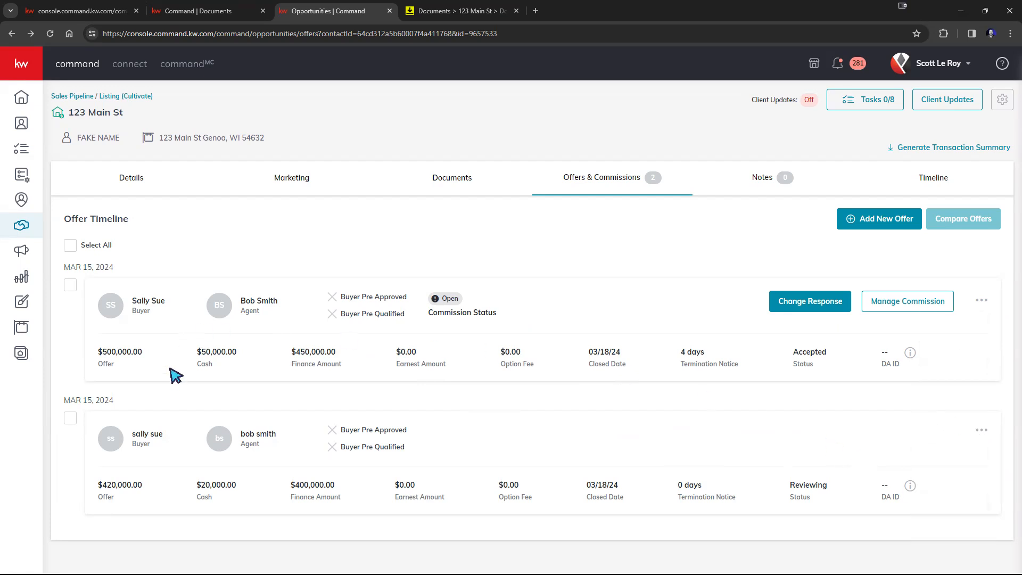
{"action": "left_click_drag", "start_coordinate": [88, 347], "coordinate": [170, 355]}
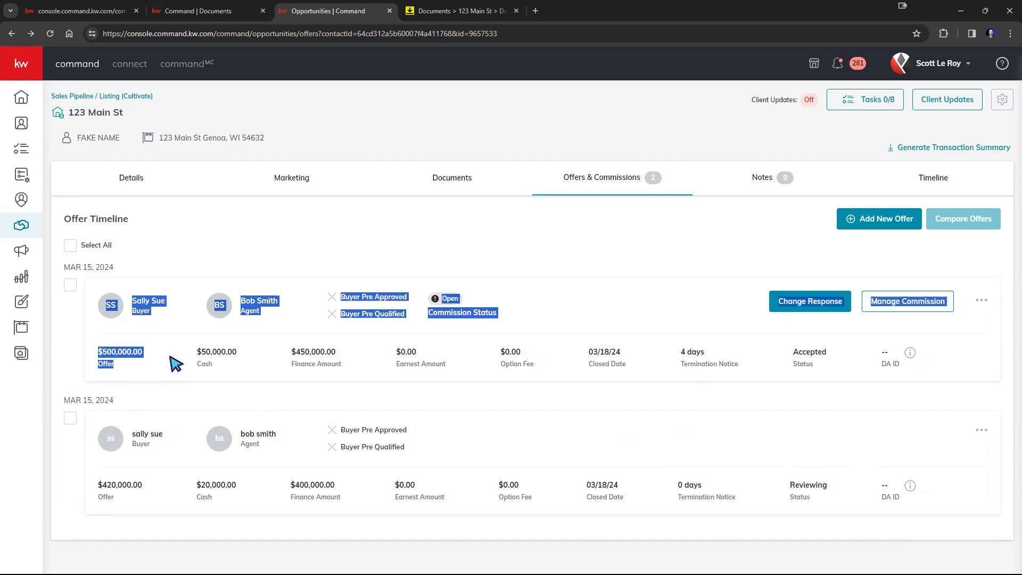
{"action": "left_click", "coordinate": [137, 372]}
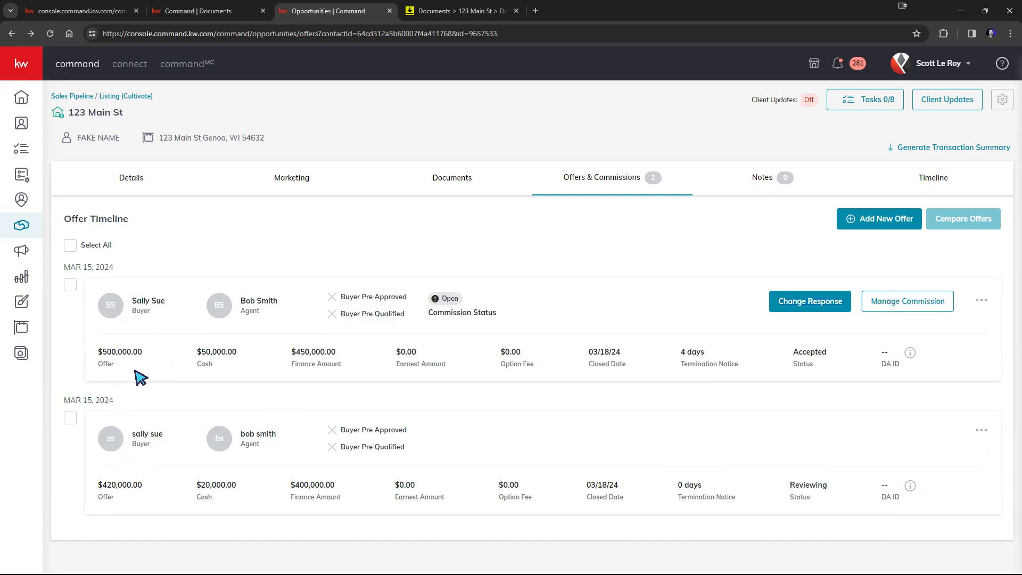
{"action": "left_click", "coordinate": [983, 431]}
{"action": "left_click", "coordinate": [682, 450]}
Open Manage Commission for the $500,000 offer and its Edit General Information form
{"action": "left_click", "coordinate": [892, 307]}
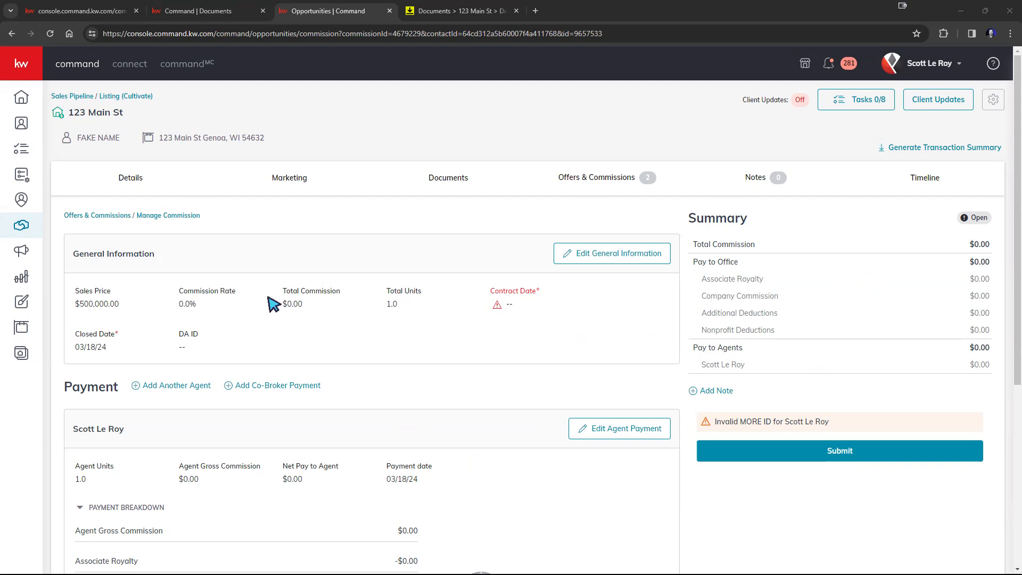
{"action": "scroll", "coordinate": [224, 338], "scroll_direction": "down", "scroll_amount": 5}
{"action": "scroll", "coordinate": [224, 337], "scroll_direction": "up", "scroll_amount": 5}
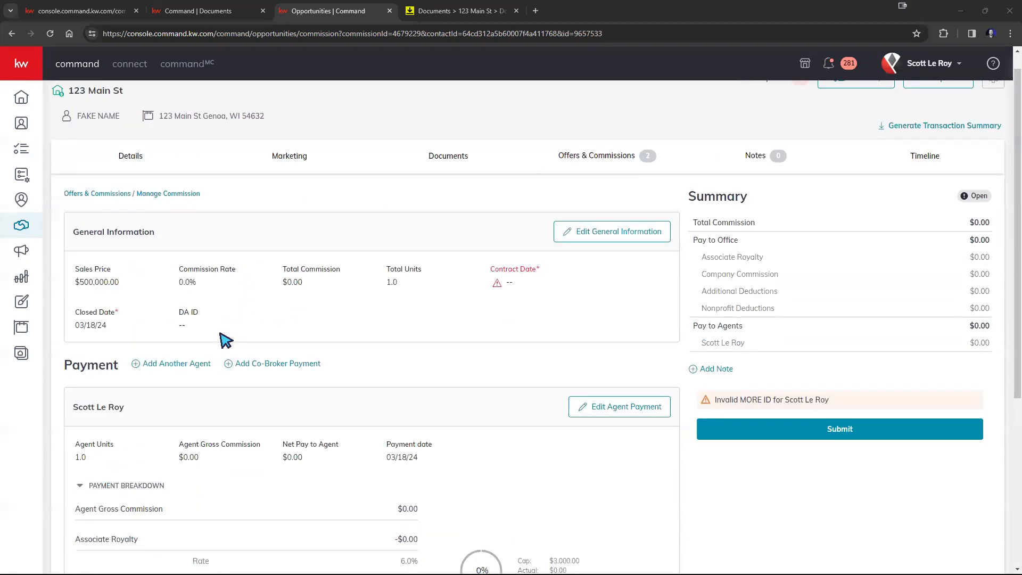
{"action": "left_click", "coordinate": [141, 238]}
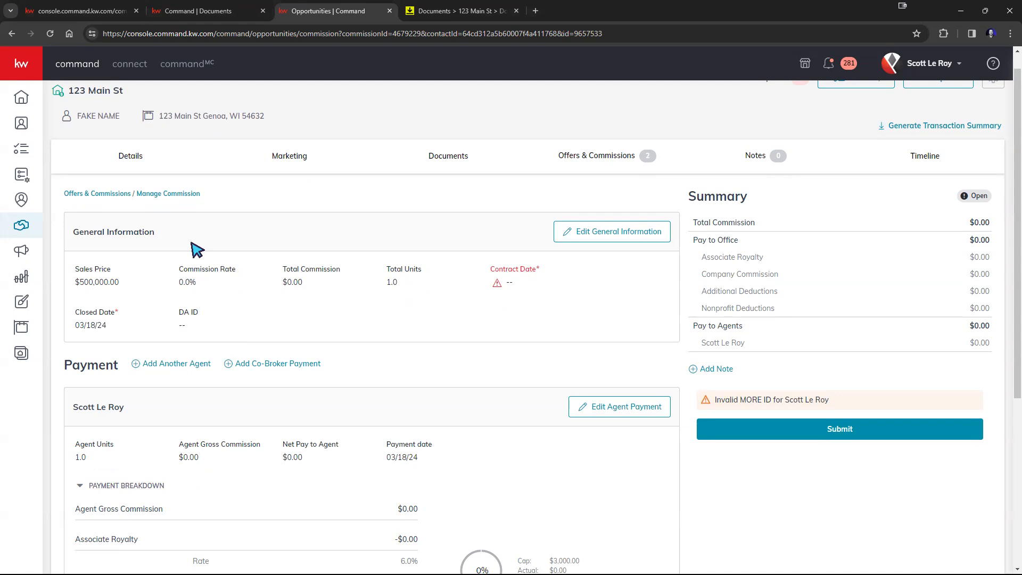
{"action": "left_click_drag", "start_coordinate": [489, 269], "coordinate": [554, 289]}
{"action": "left_click", "coordinate": [559, 286]}
Set the contract date to March 15, 2024 and the commission rate to 3%, then save
{"action": "left_click", "coordinate": [594, 237]}
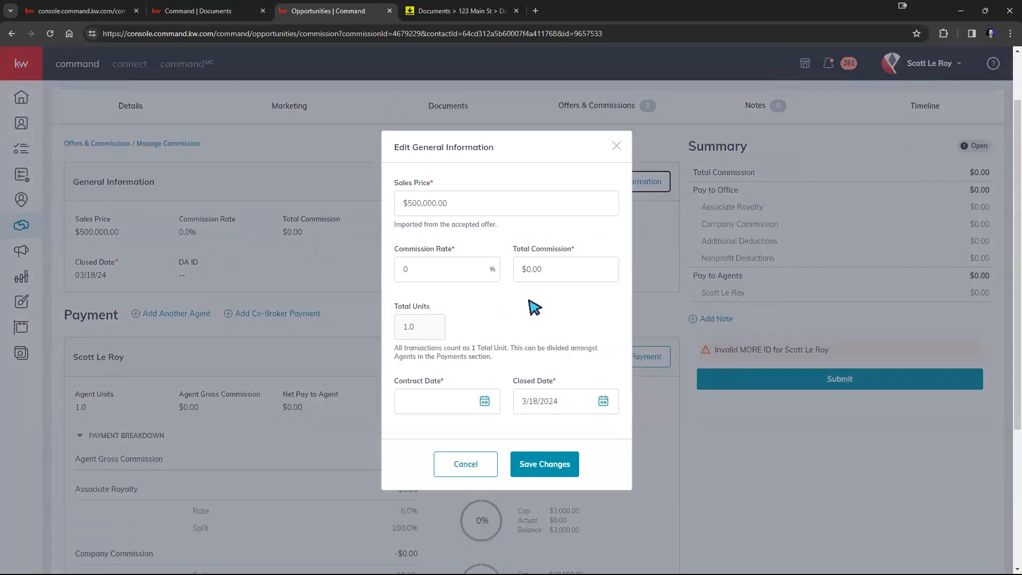
{"action": "left_click", "coordinate": [460, 402]}
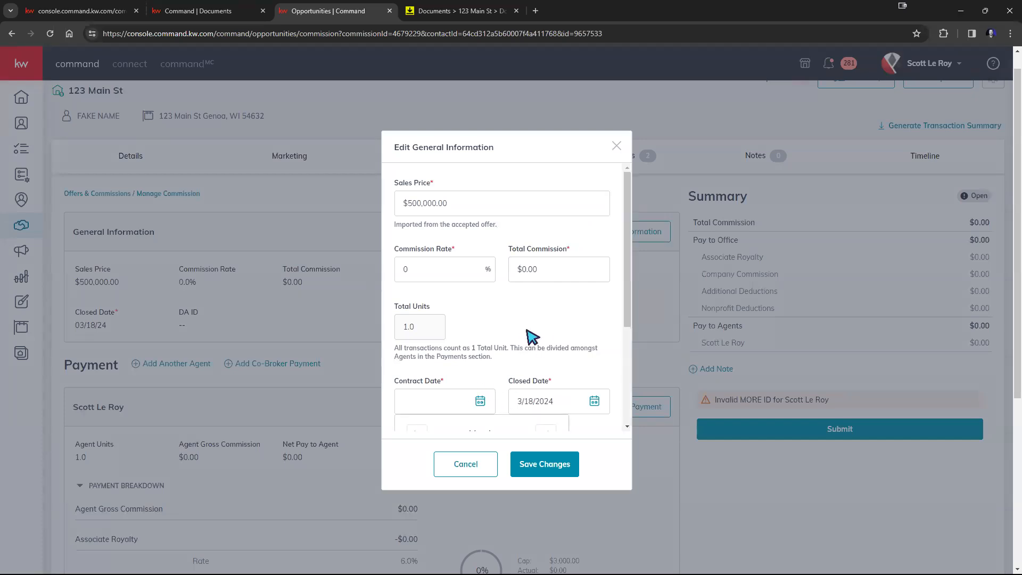
{"action": "scroll", "coordinate": [526, 330], "scroll_direction": "down", "scroll_amount": 3}
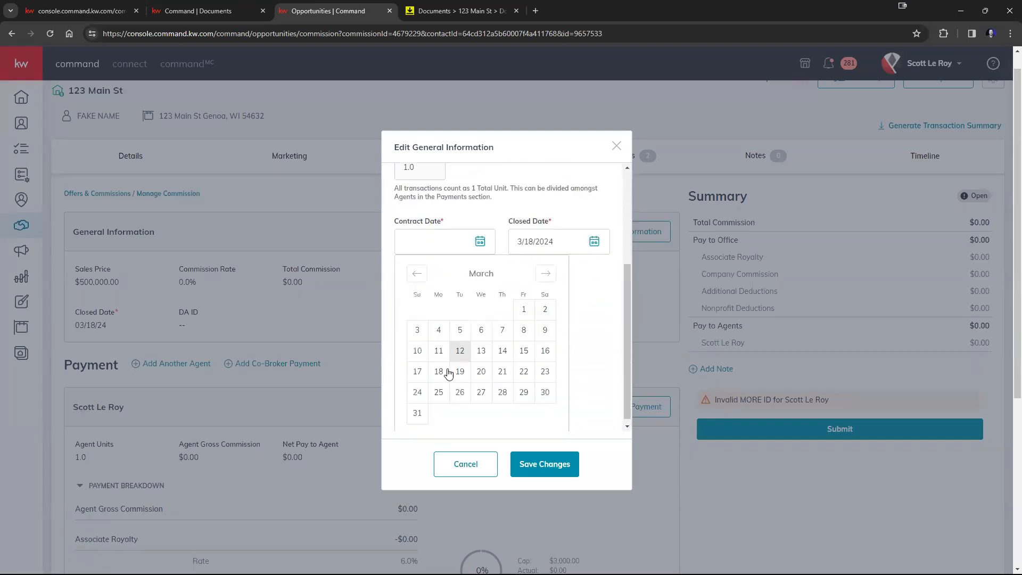
{"action": "left_click", "coordinate": [524, 351]}
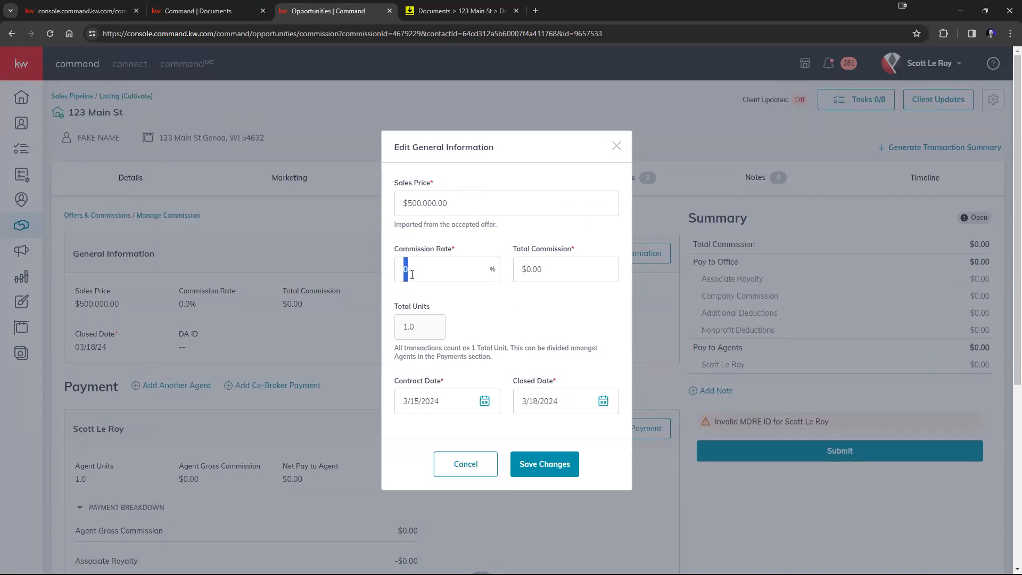
{"action": "type", "text": "3"}
{"action": "left_click", "coordinate": [539, 464]}
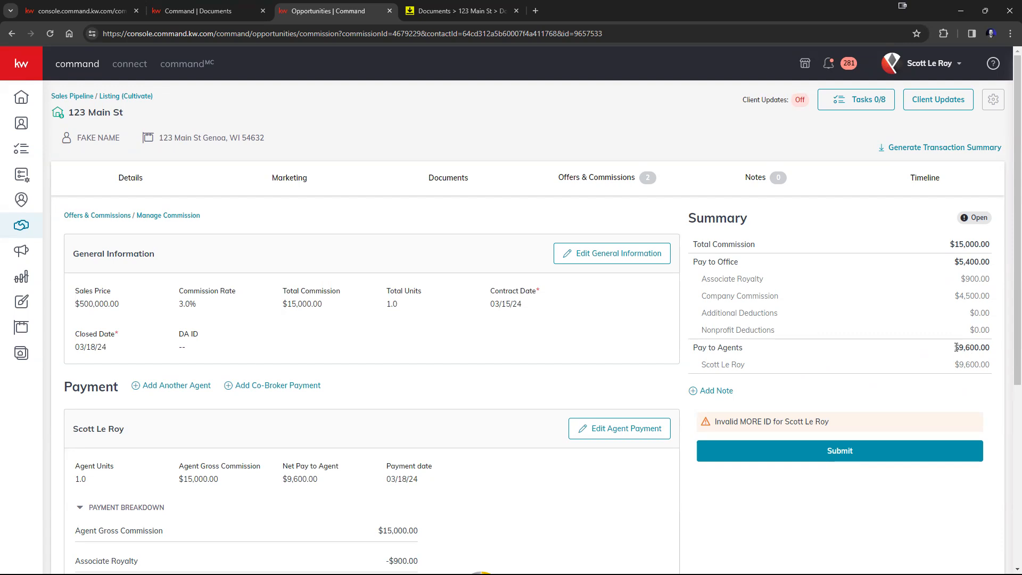
{"action": "left_click_drag", "start_coordinate": [949, 242], "coordinate": [978, 244]}
{"action": "scroll", "coordinate": [197, 327], "scroll_direction": "down", "scroll_amount": 3}
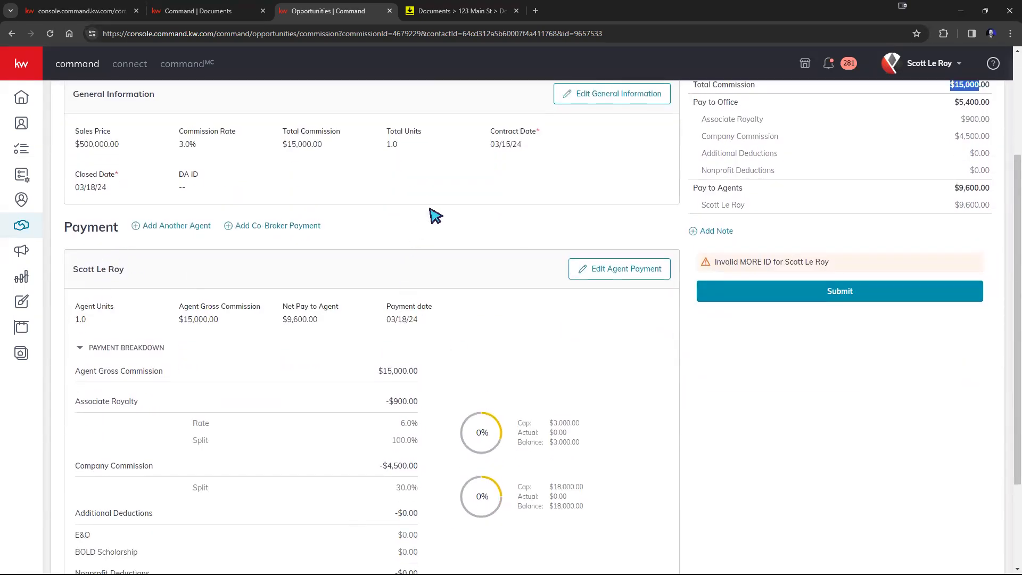
{"action": "left_click_drag", "start_coordinate": [370, 231], "coordinate": [60, 225]}
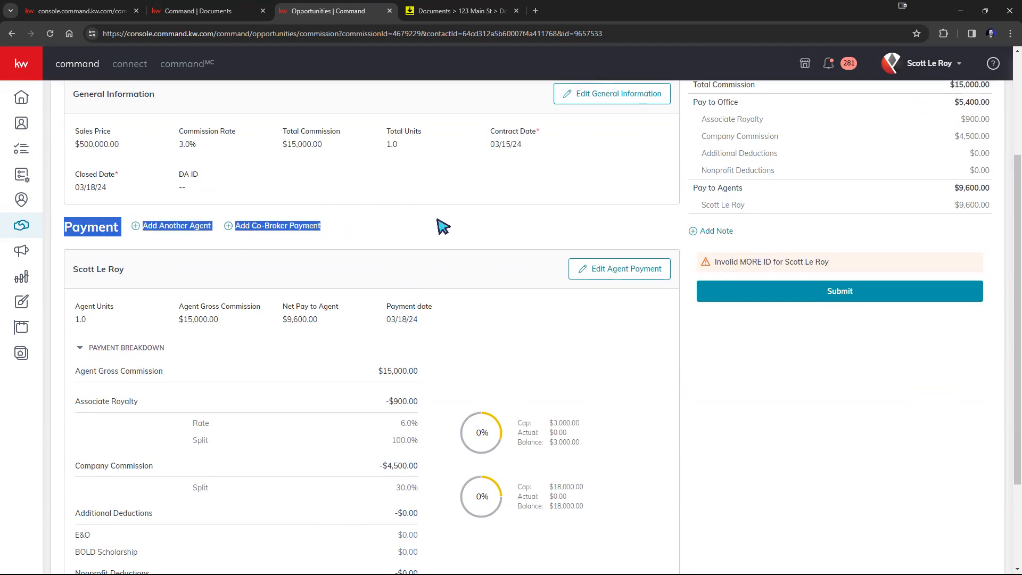
{"action": "left_click", "coordinate": [435, 223]}
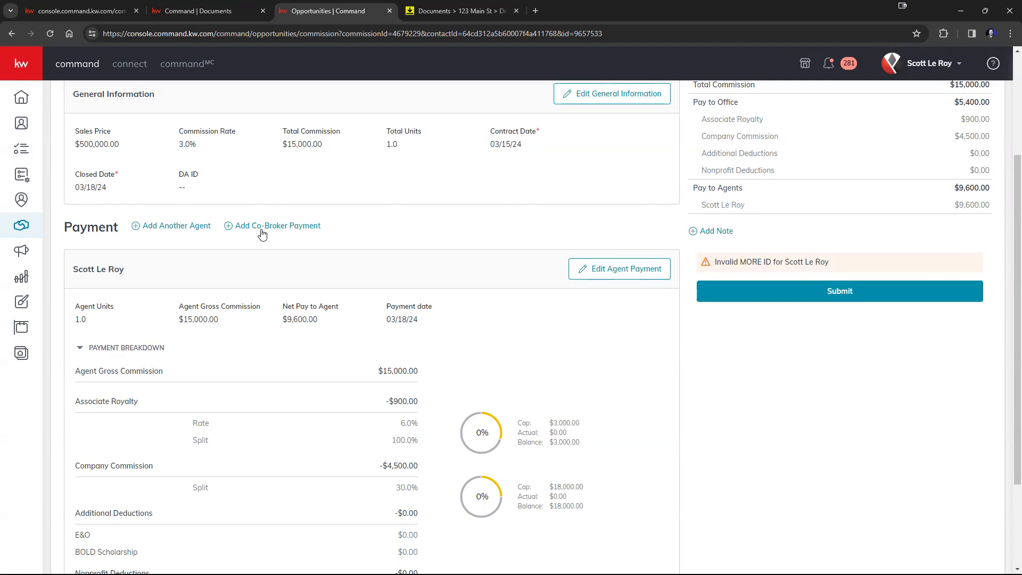
{"action": "left_click", "coordinate": [158, 231]}
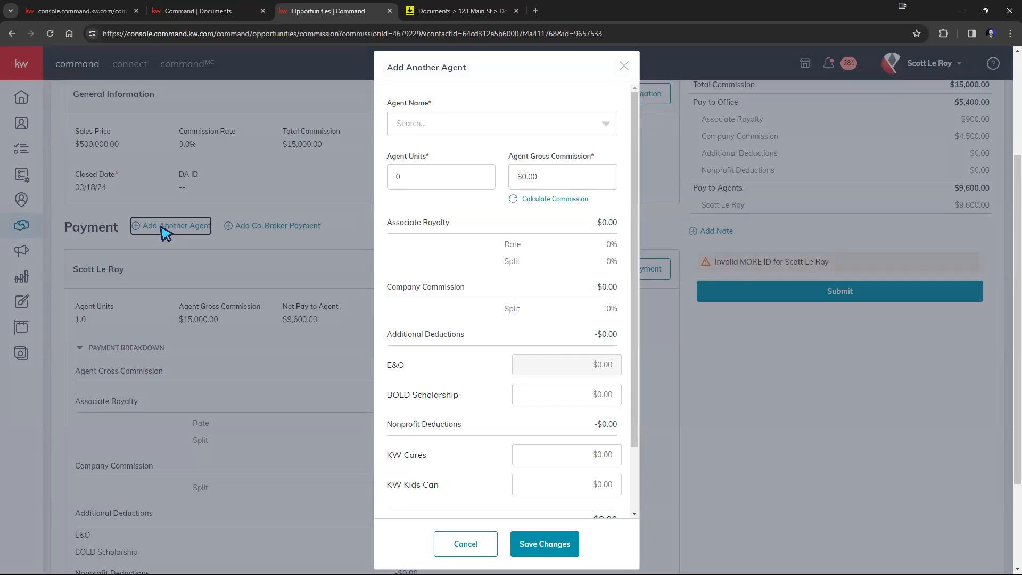
{"action": "left_click", "coordinate": [605, 127]}
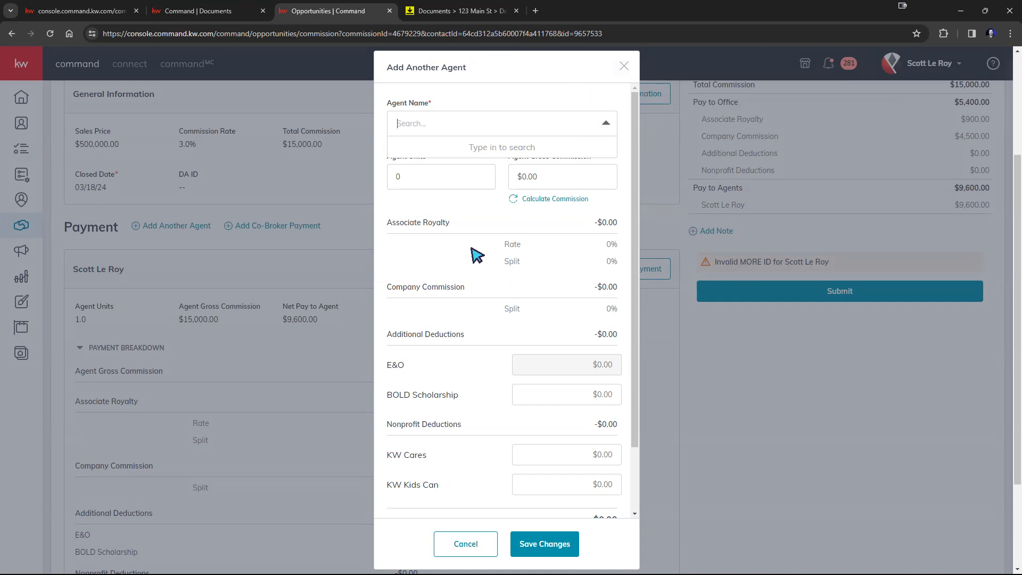
{"action": "left_click", "coordinate": [488, 213]}
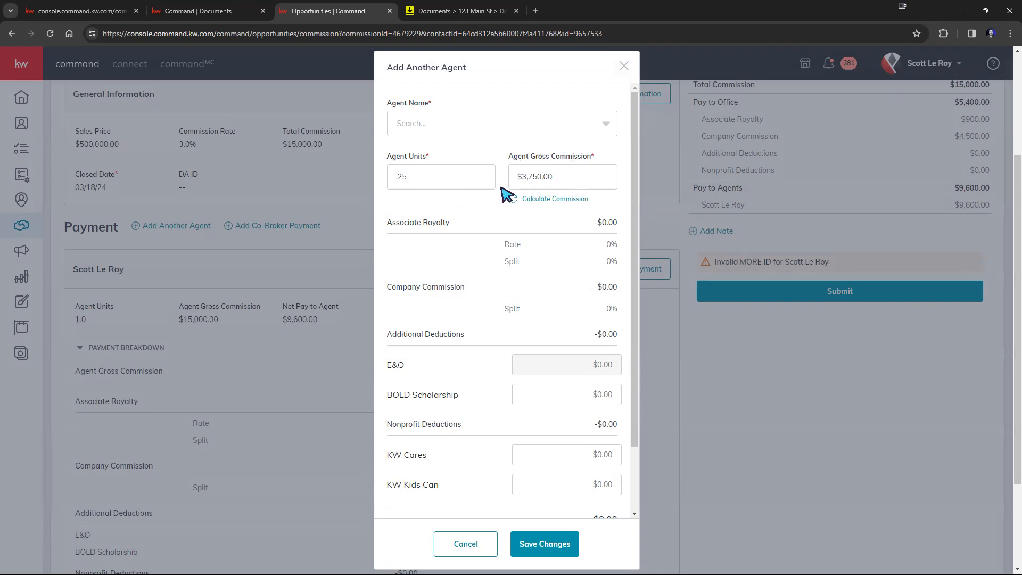
{"action": "scroll", "coordinate": [520, 234], "scroll_direction": "down", "scroll_amount": 2}
{"action": "scroll", "coordinate": [520, 265], "scroll_direction": "down", "scroll_amount": 1}
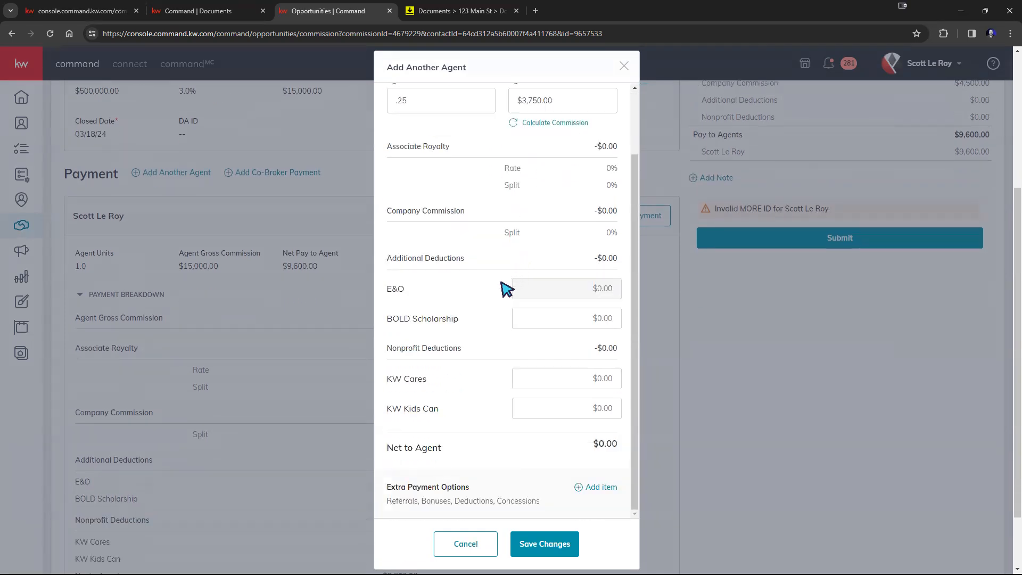
{"action": "scroll", "coordinate": [495, 224], "scroll_direction": "up", "scroll_amount": 2}
{"action": "scroll", "coordinate": [486, 319], "scroll_direction": "down", "scroll_amount": 2}
{"action": "scroll", "coordinate": [468, 393], "scroll_direction": "down", "scroll_amount": 1}
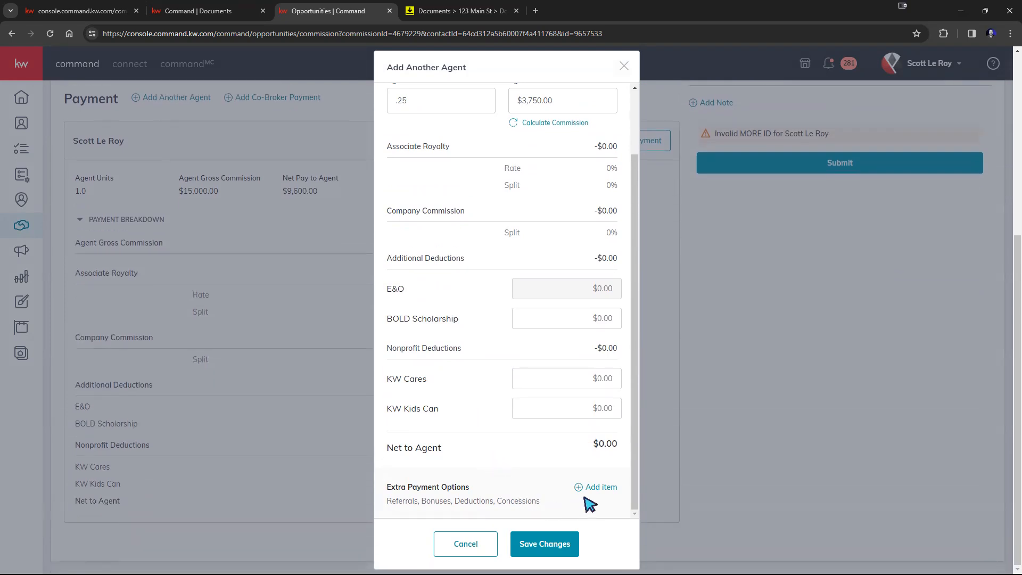
{"action": "left_click", "coordinate": [602, 488]}
{"action": "left_click", "coordinate": [551, 261]}
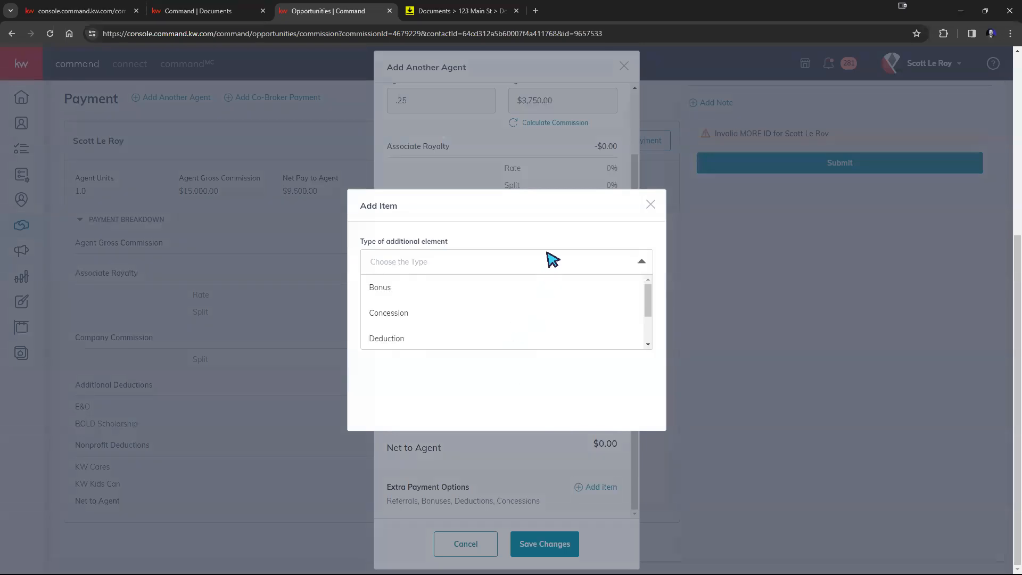
{"action": "scroll", "coordinate": [506, 304], "scroll_direction": "down", "scroll_amount": 1}
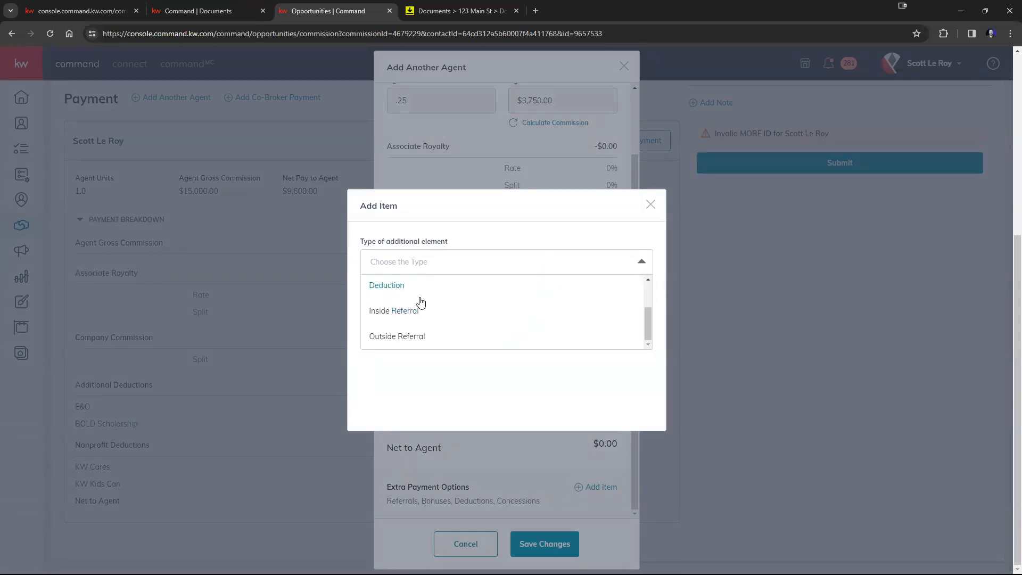
{"action": "left_click", "coordinate": [650, 205]}
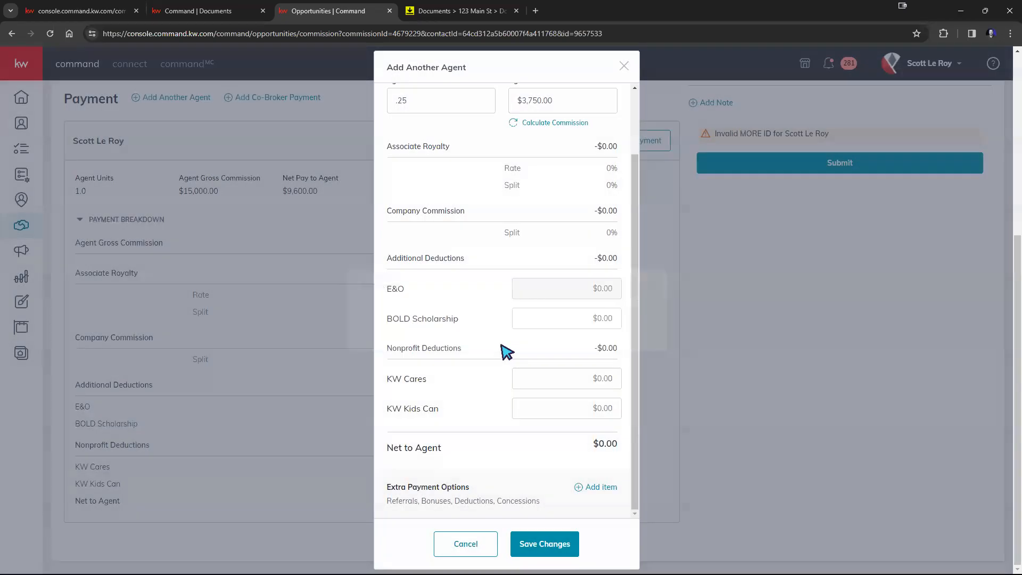
{"action": "scroll", "coordinate": [505, 351], "scroll_direction": "up", "scroll_amount": 5}
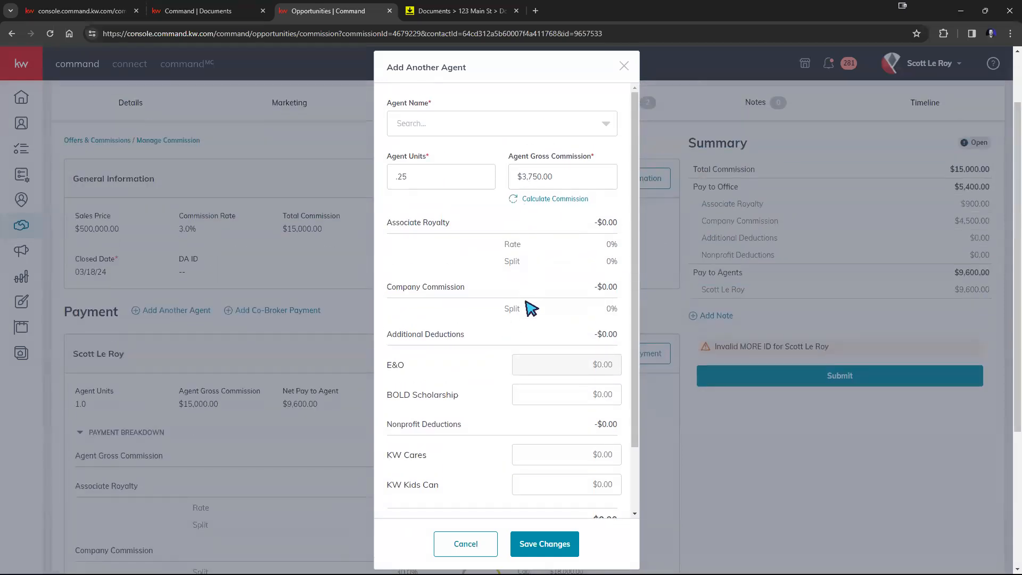
{"action": "left_click", "coordinate": [478, 131]}
{"action": "left_click", "coordinate": [580, 129]}
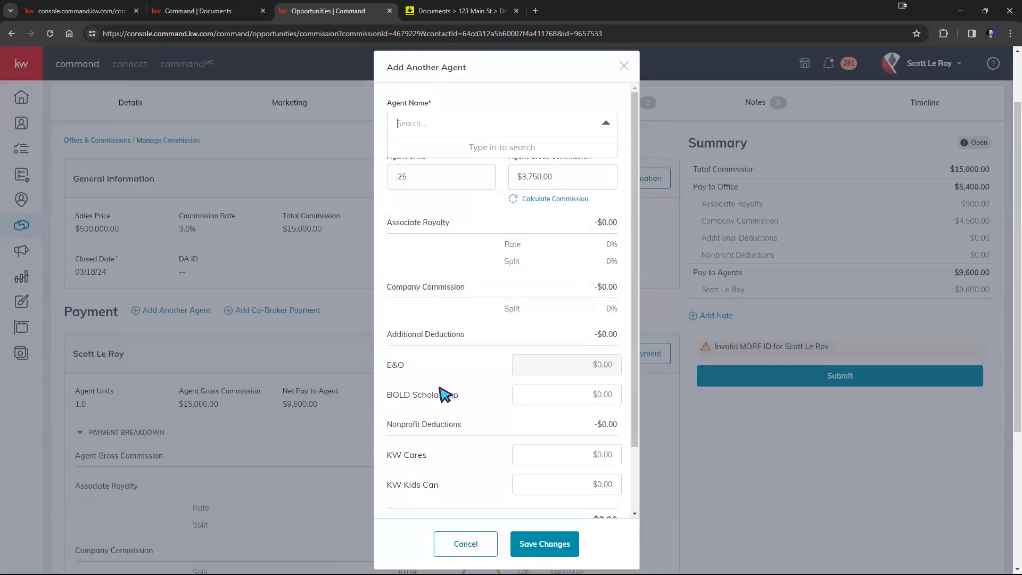
{"action": "left_click", "coordinate": [468, 194]}
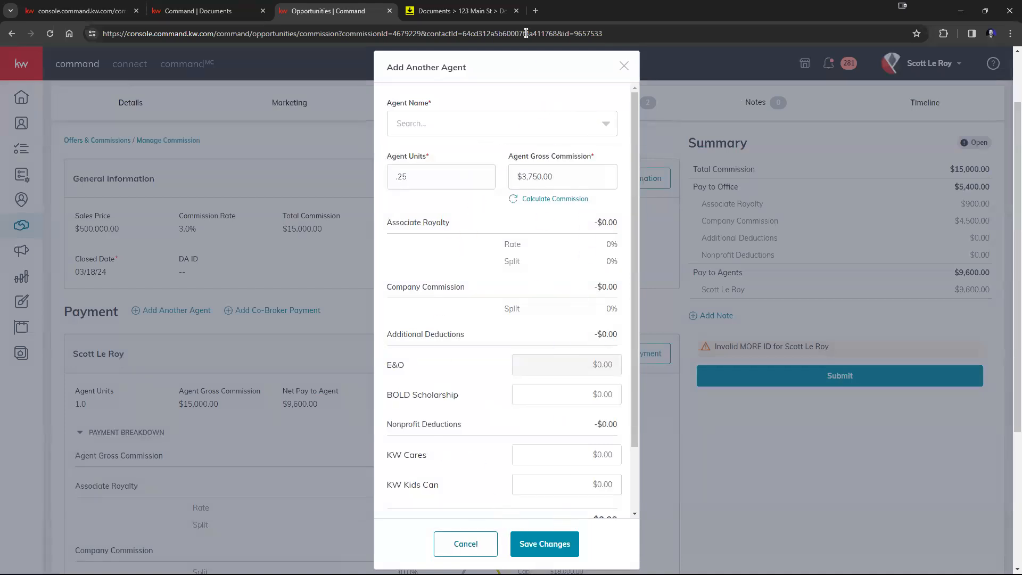
{"action": "left_click", "coordinate": [453, 547]}
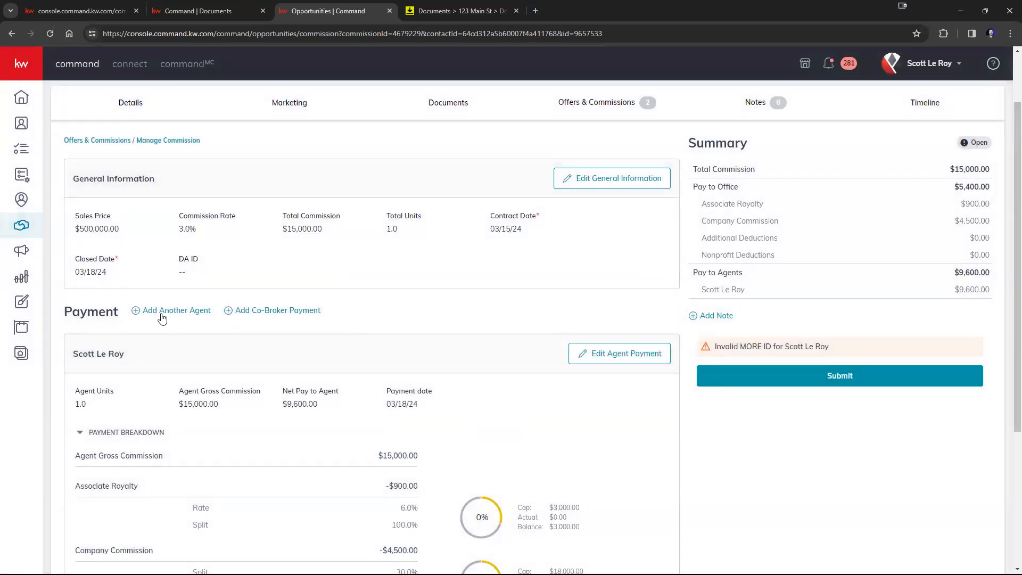
{"action": "left_click", "coordinate": [259, 316]}
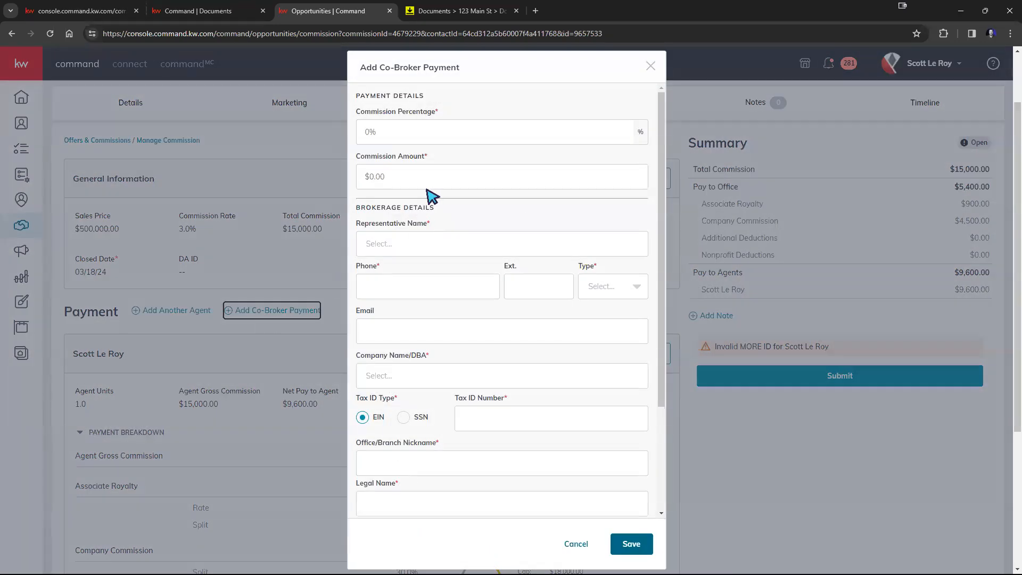
{"action": "left_click", "coordinate": [422, 133]}
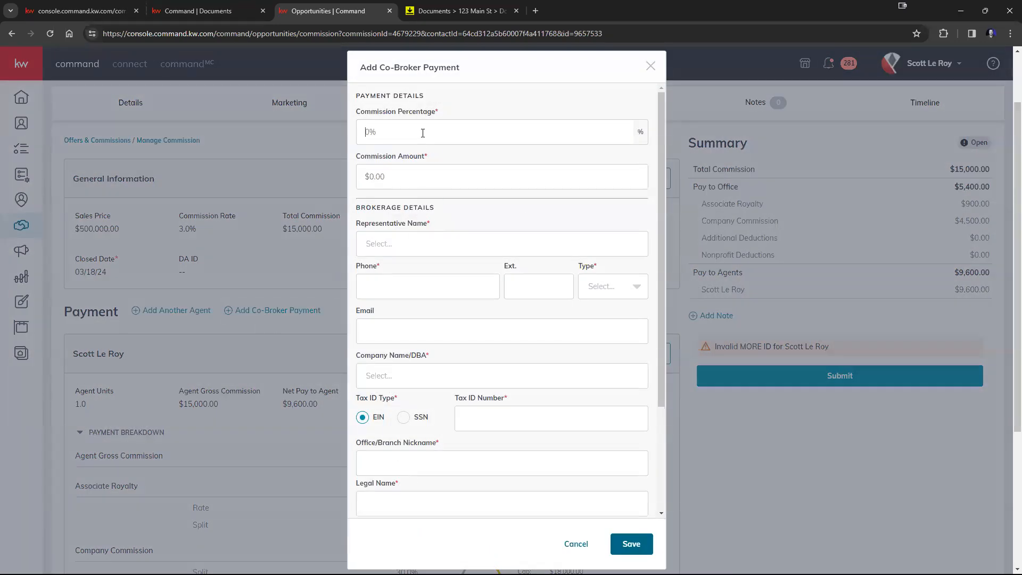
{"action": "type", "text": "1"}
{"action": "triple_click", "coordinate": [420, 174]}
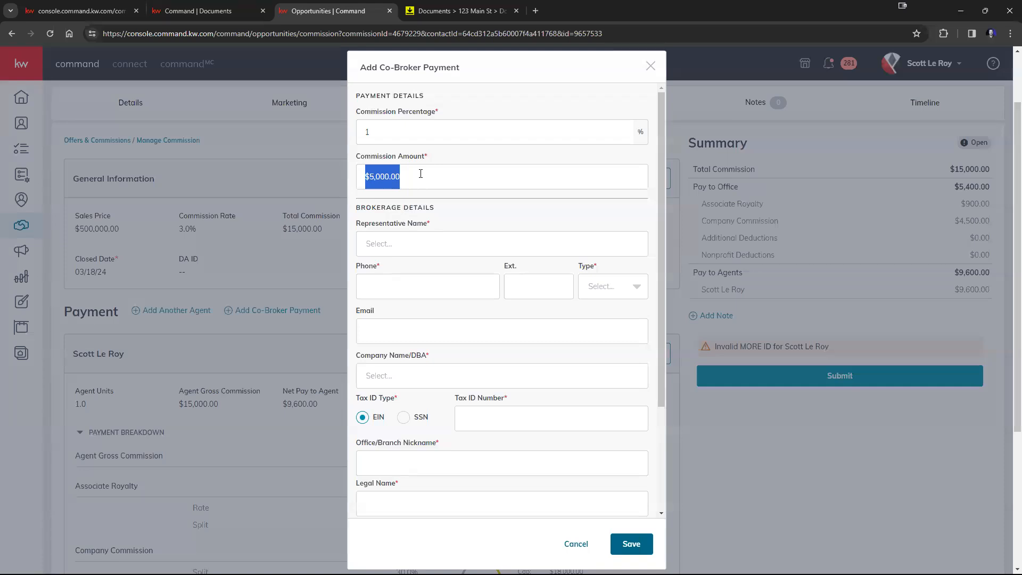
{"action": "type", "text": "2000"}
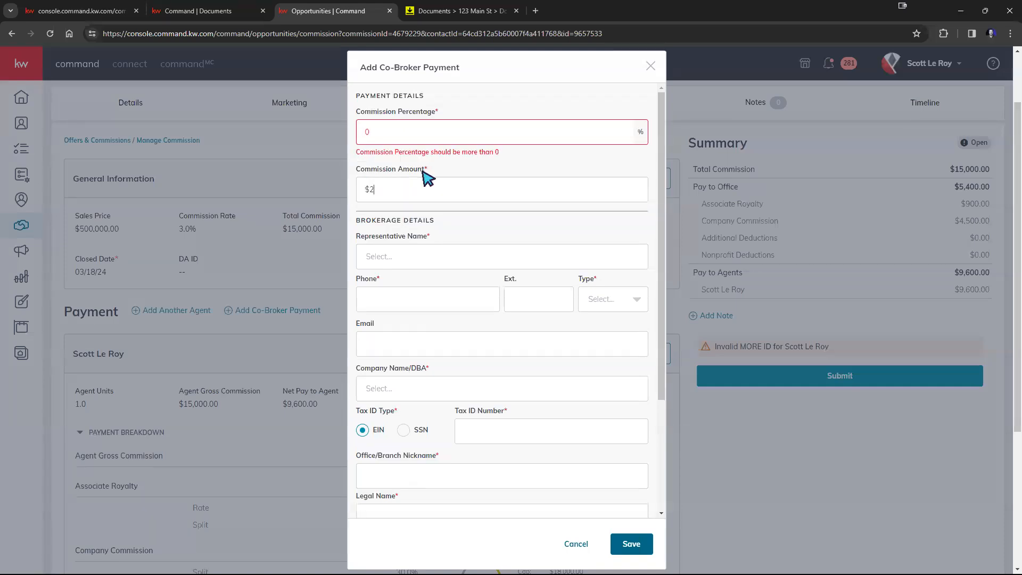
{"action": "left_click", "coordinate": [464, 210]}
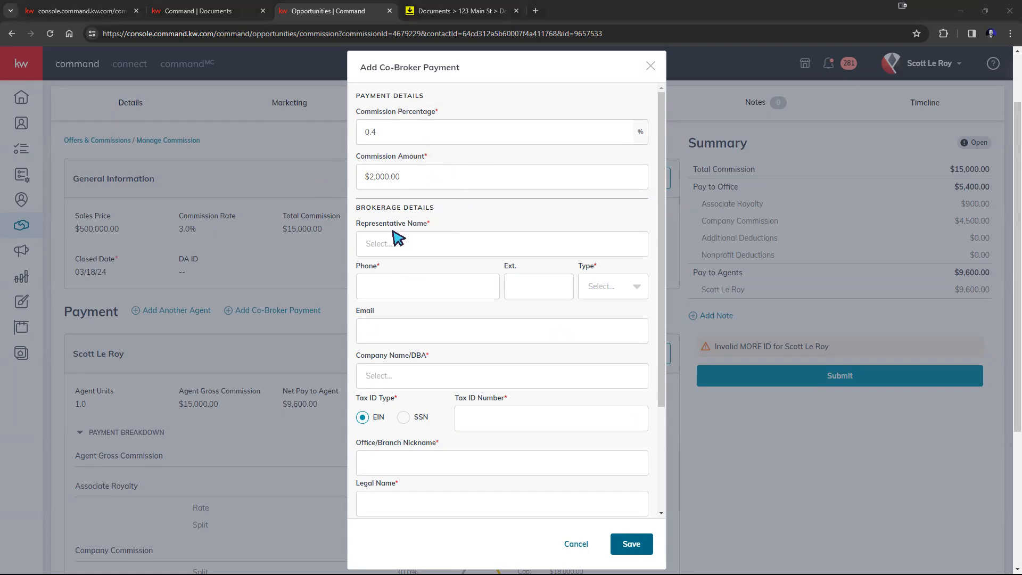
{"action": "left_click", "coordinate": [615, 285]}
{"action": "left_click", "coordinate": [468, 308]}
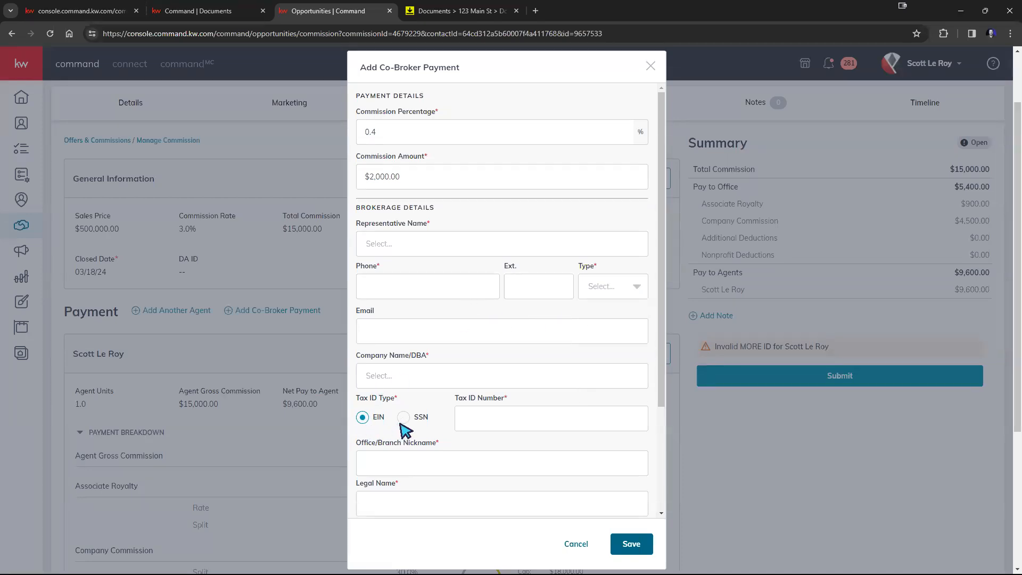
{"action": "scroll", "coordinate": [491, 415], "scroll_direction": "down", "scroll_amount": 2}
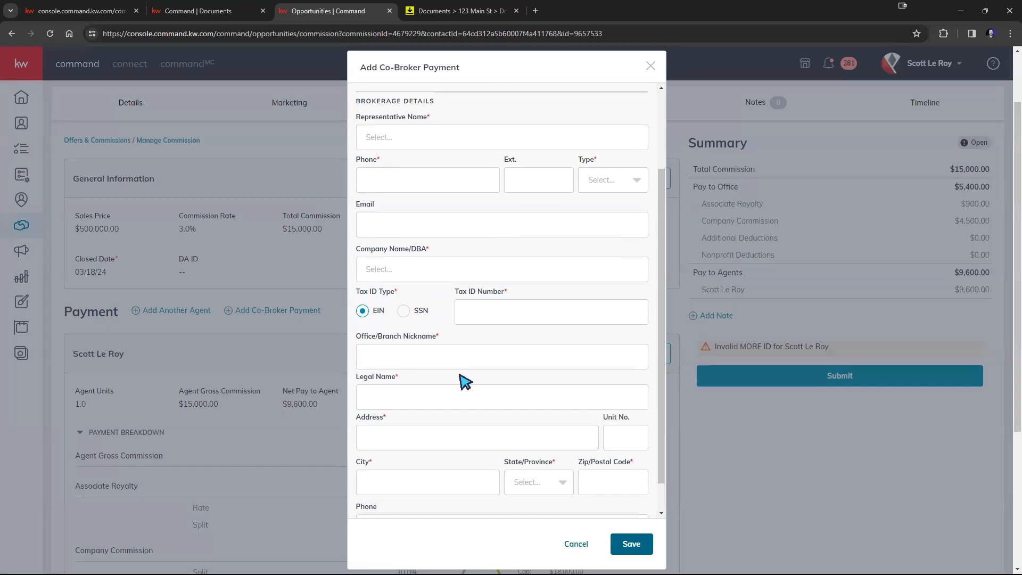
{"action": "scroll", "coordinate": [432, 283], "scroll_direction": "down", "scroll_amount": 1}
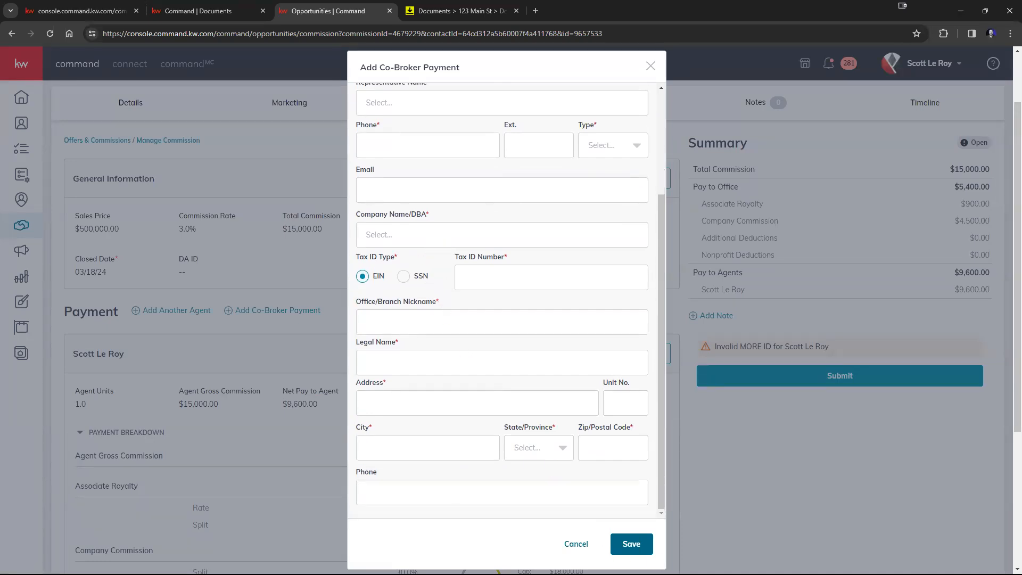
{"action": "left_click", "coordinate": [642, 554]}
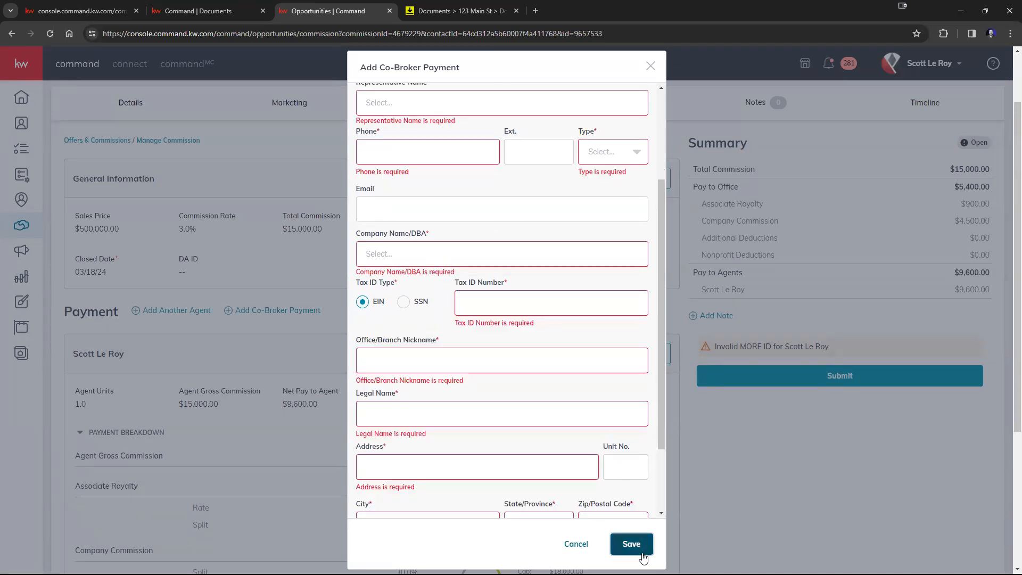
{"action": "left_click", "coordinate": [575, 548]}
{"action": "left_click", "coordinate": [545, 329]}
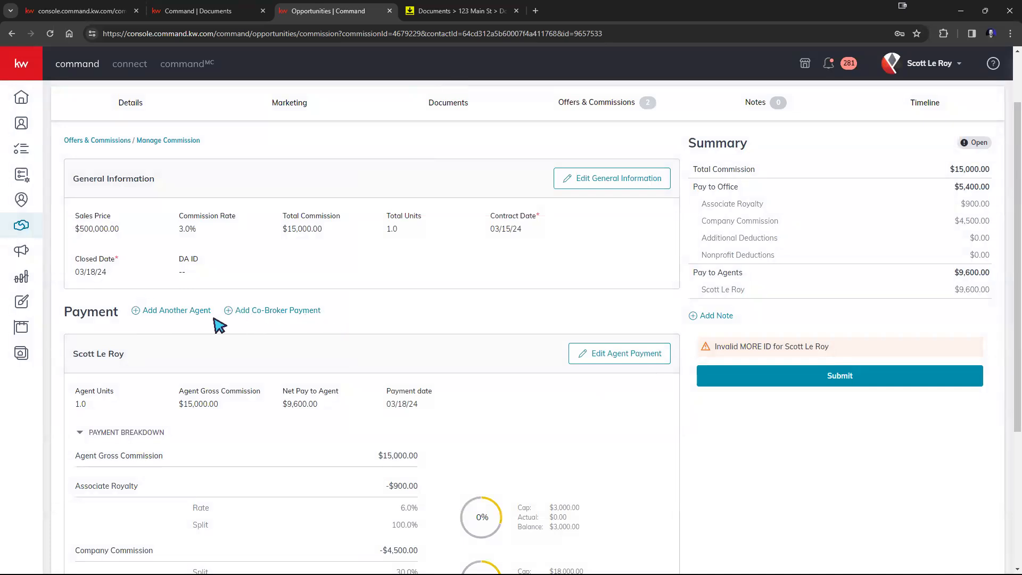
{"action": "scroll", "coordinate": [383, 298], "scroll_direction": "down", "scroll_amount": 3}
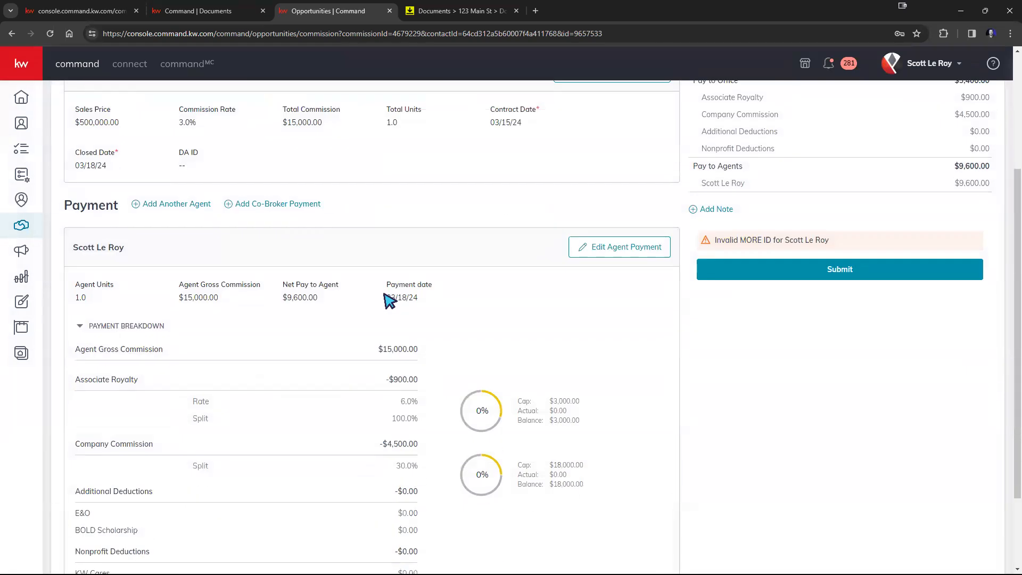
{"action": "scroll", "coordinate": [386, 301], "scroll_direction": "up", "scroll_amount": 2}
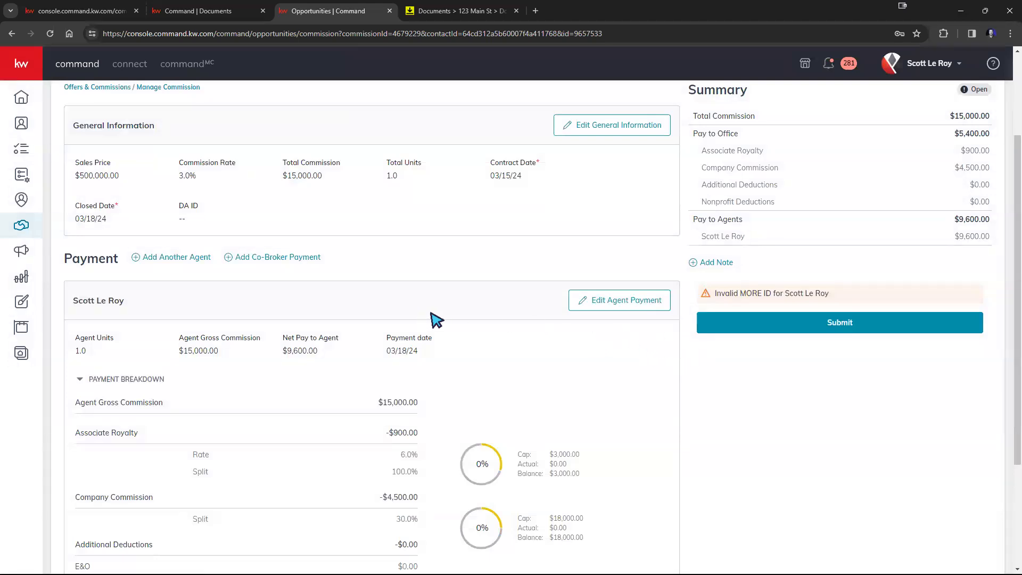
{"action": "scroll", "coordinate": [433, 328], "scroll_direction": "down", "scroll_amount": 1}
{"action": "scroll", "coordinate": [439, 330], "scroll_direction": "down", "scroll_amount": 1}
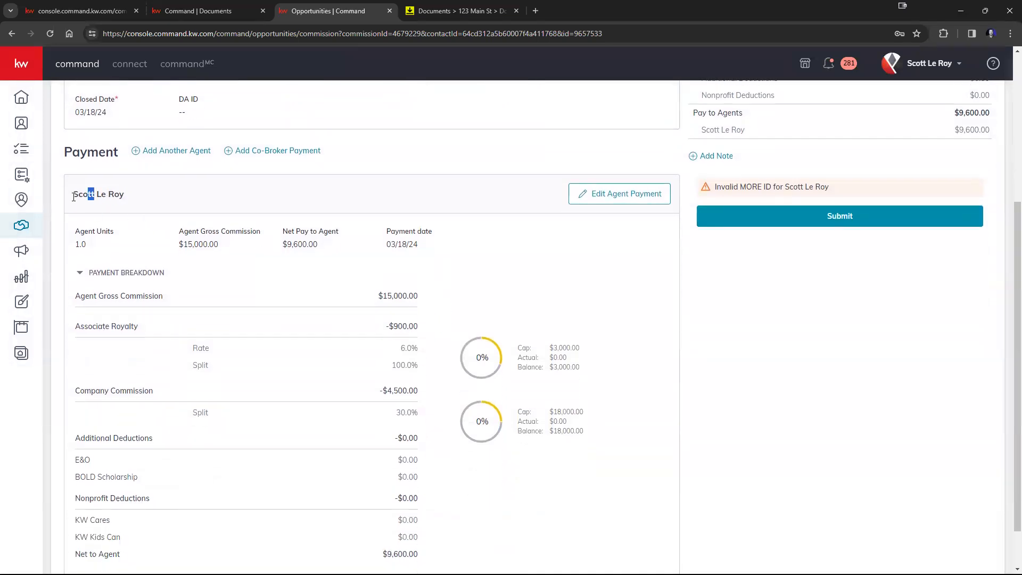
{"action": "left_click_drag", "start_coordinate": [70, 195], "coordinate": [183, 205]}
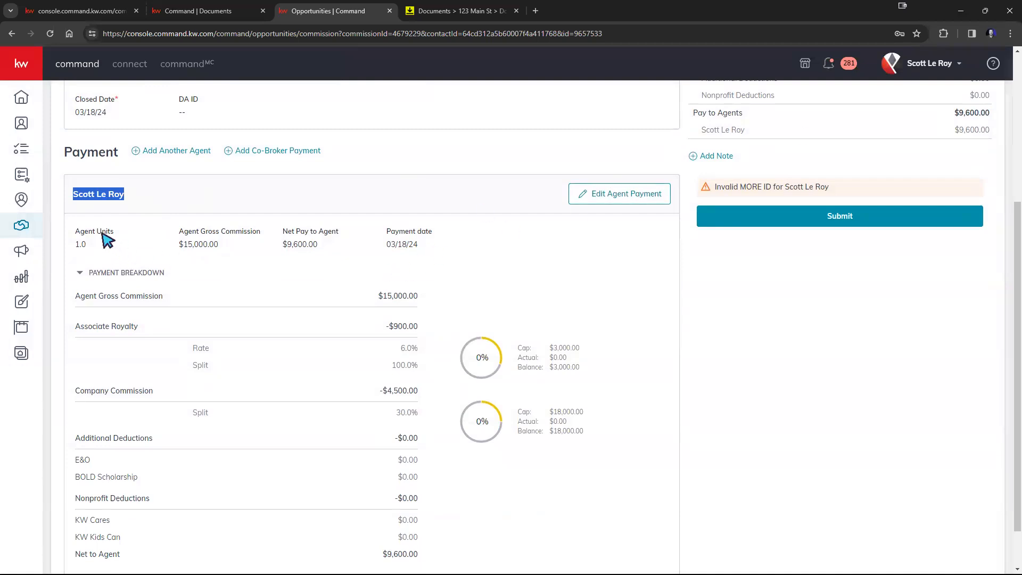
{"action": "left_click_drag", "start_coordinate": [83, 232], "coordinate": [87, 248]}
{"action": "left_click", "coordinate": [206, 229]}
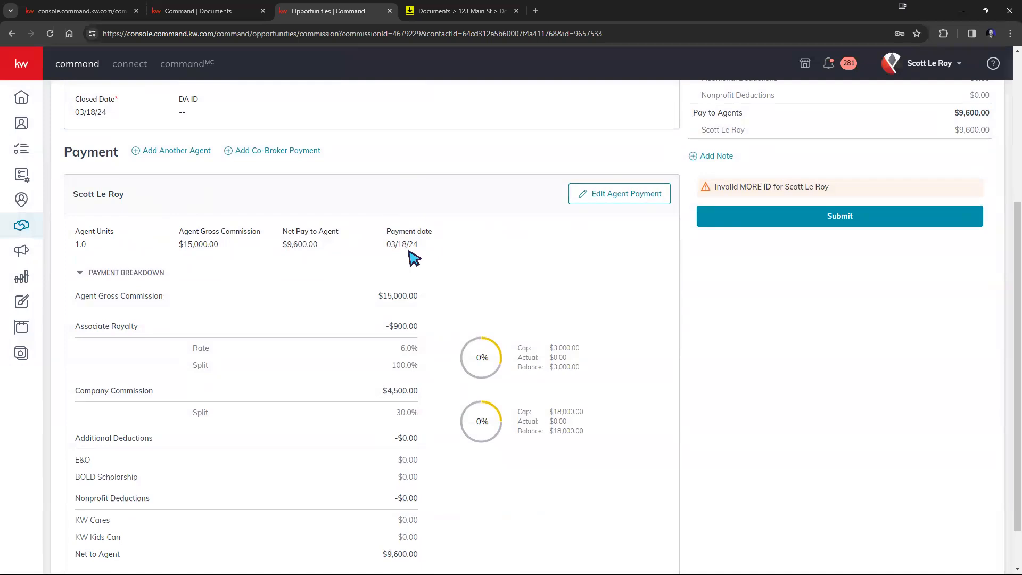
{"action": "scroll", "coordinate": [633, 242], "scroll_direction": "up", "scroll_amount": 2}
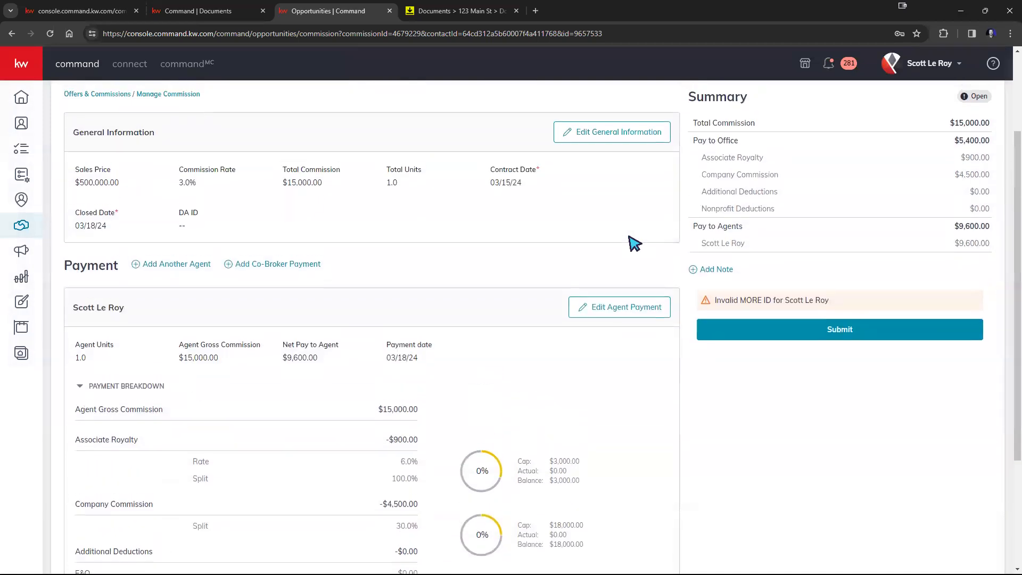
{"action": "scroll", "coordinate": [633, 241], "scroll_direction": "up", "scroll_amount": 1}
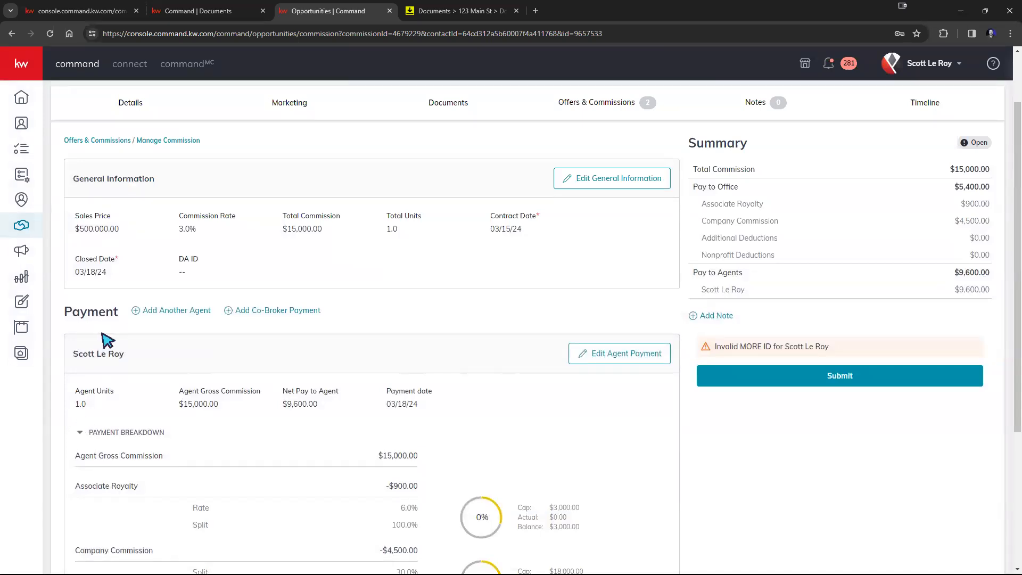
{"action": "scroll", "coordinate": [250, 388], "scroll_direction": "down", "scroll_amount": 3}
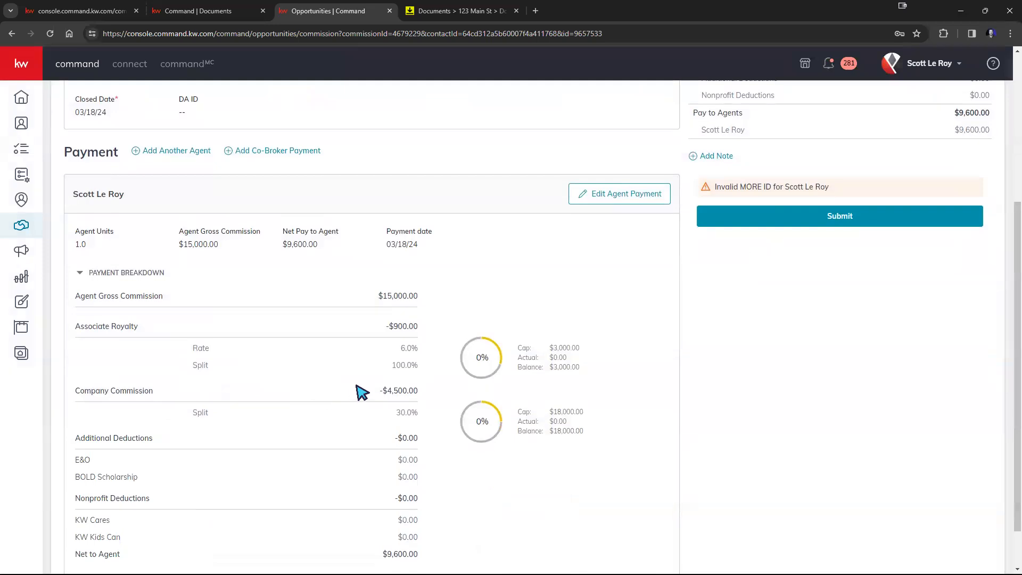
{"action": "left_click", "coordinate": [635, 204]}
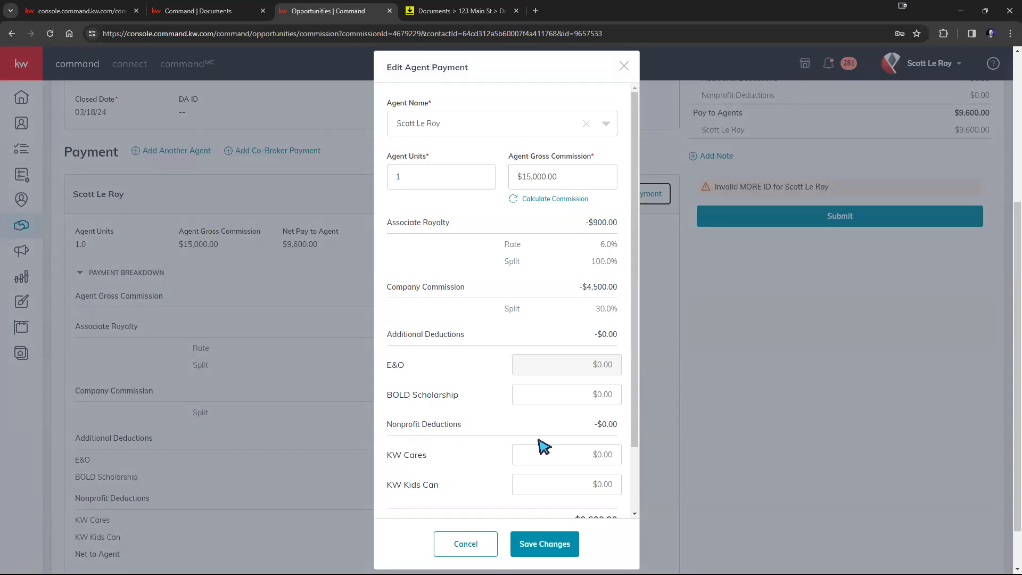
{"action": "scroll", "coordinate": [548, 439], "scroll_direction": "down", "scroll_amount": 3}
{"action": "scroll", "coordinate": [560, 410], "scroll_direction": "down", "scroll_amount": 1}
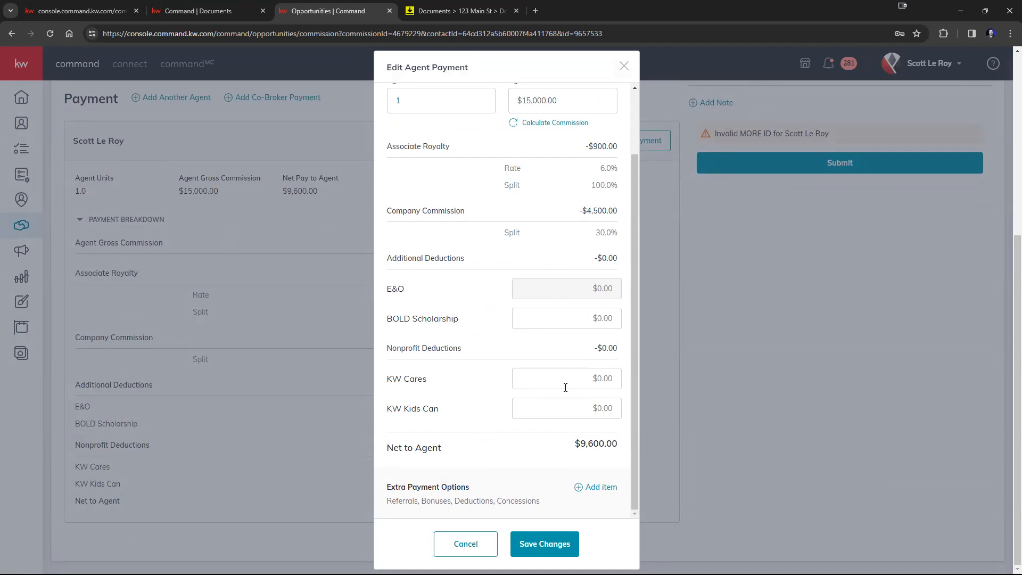
{"action": "left_click", "coordinate": [595, 487]}
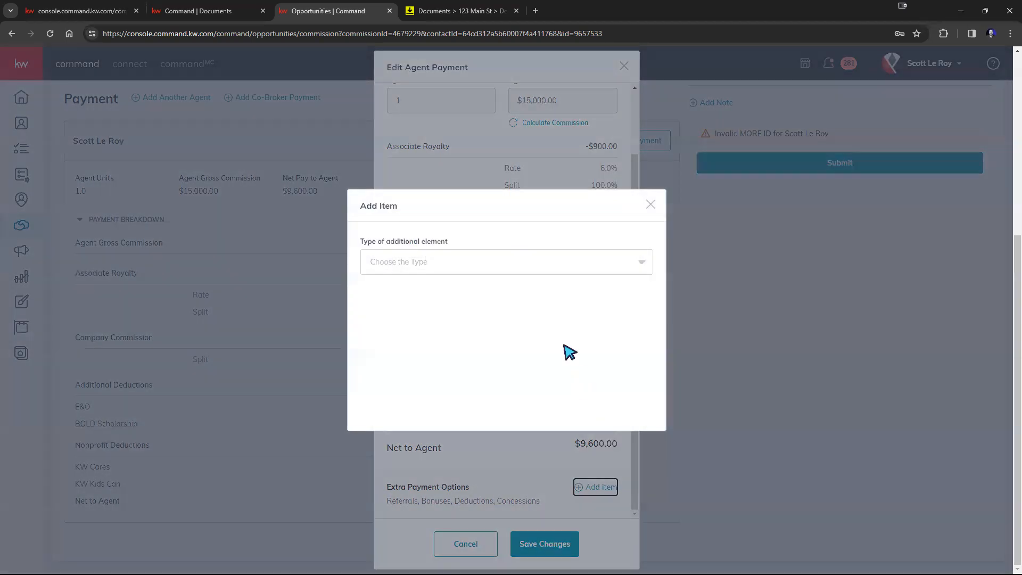
{"action": "left_click", "coordinate": [524, 264]}
{"action": "scroll", "coordinate": [482, 284], "scroll_direction": "down", "scroll_amount": 2}
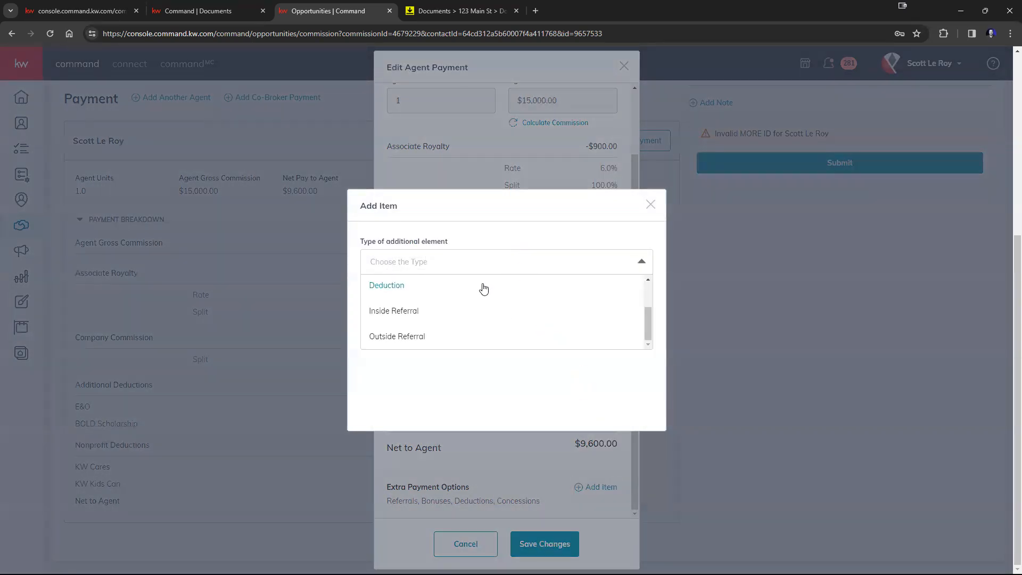
{"action": "left_click", "coordinate": [651, 205]}
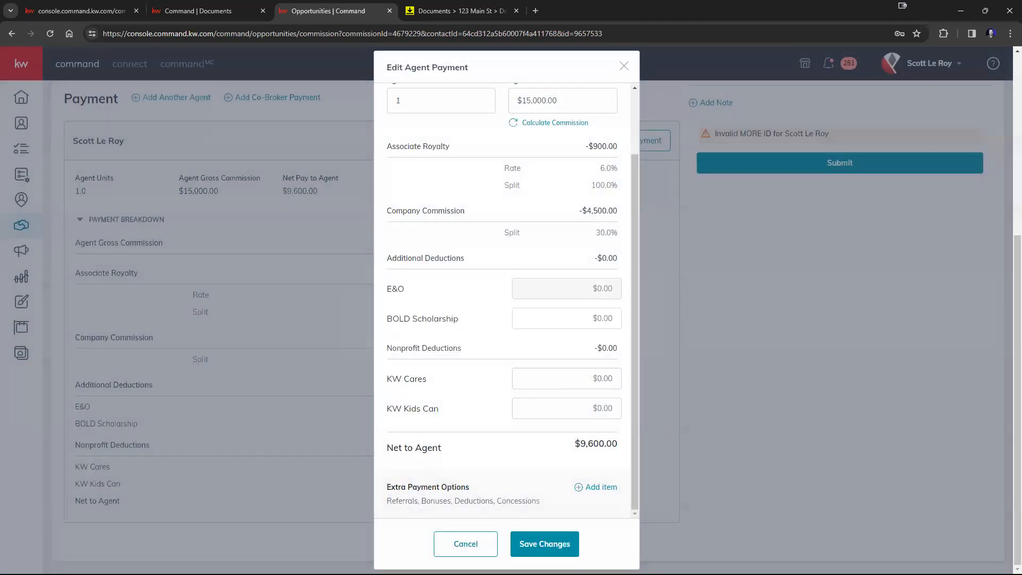
{"action": "left_click", "coordinate": [487, 545]}
{"action": "scroll", "coordinate": [826, 417], "scroll_direction": "up", "scroll_amount": 5}
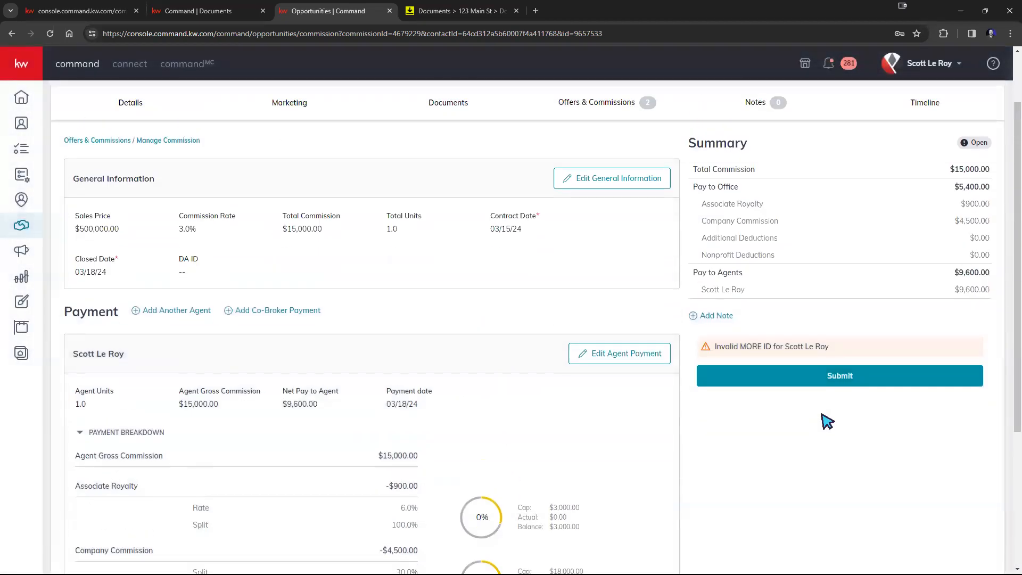
{"action": "scroll", "coordinate": [311, 285], "scroll_direction": "down", "scroll_amount": 2}
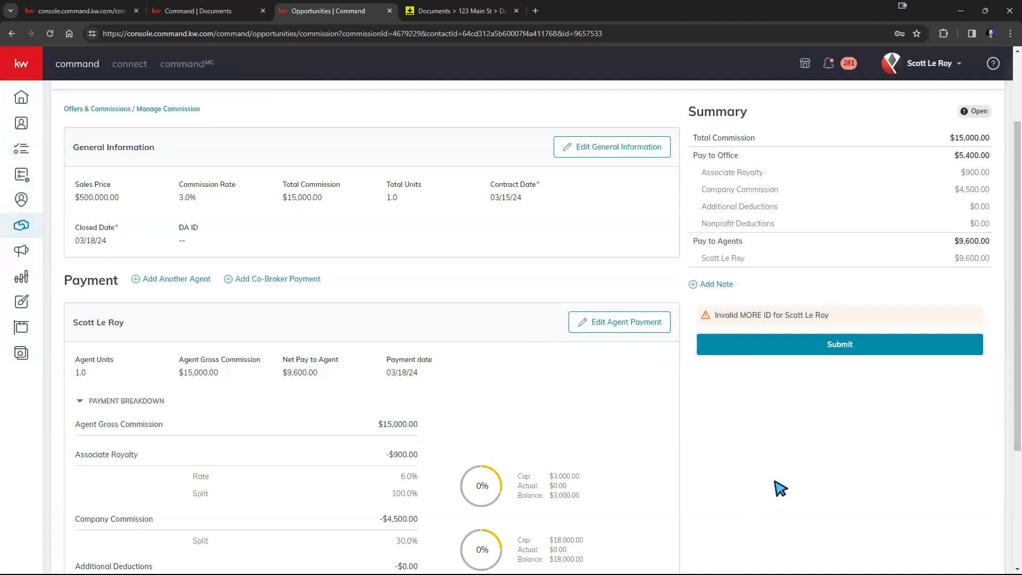
{"action": "scroll", "coordinate": [777, 489], "scroll_direction": "up", "scroll_amount": 2}
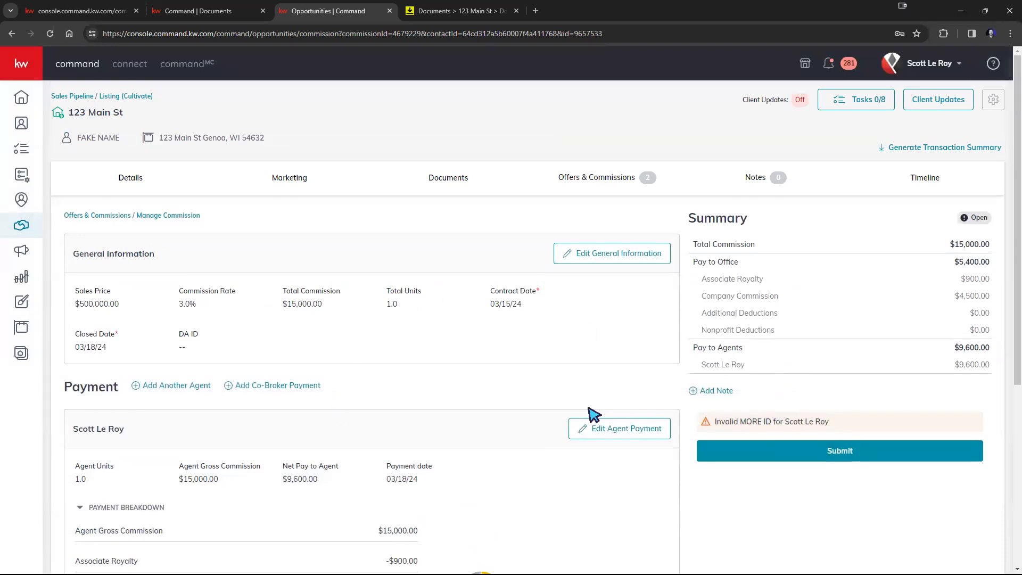
Add and save the note 'This is Just a Test. Please Delete' on the commission
{"action": "left_click", "coordinate": [716, 390]}
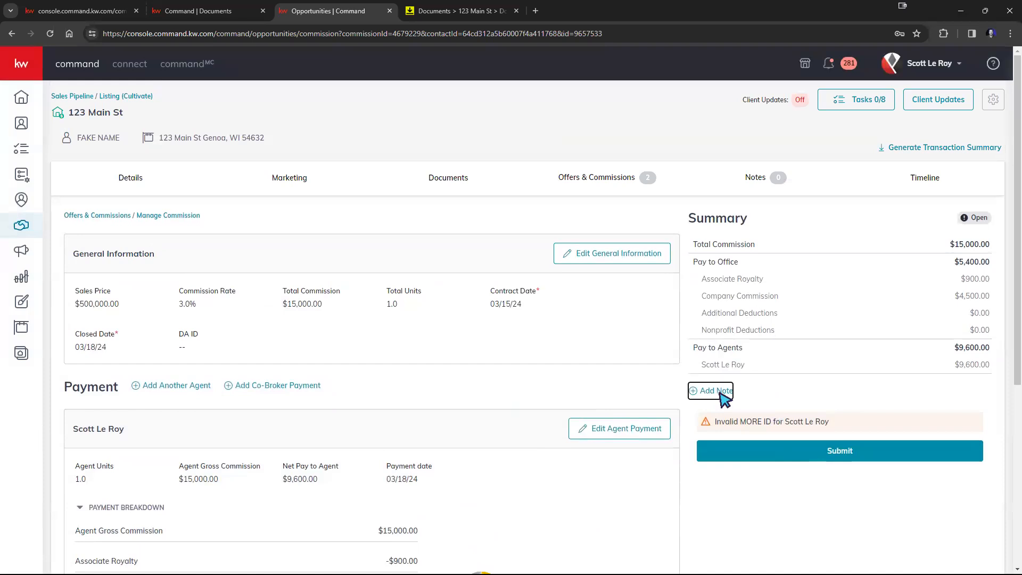
{"action": "left_click", "coordinate": [527, 310]}
{"action": "type", "text": "T"}
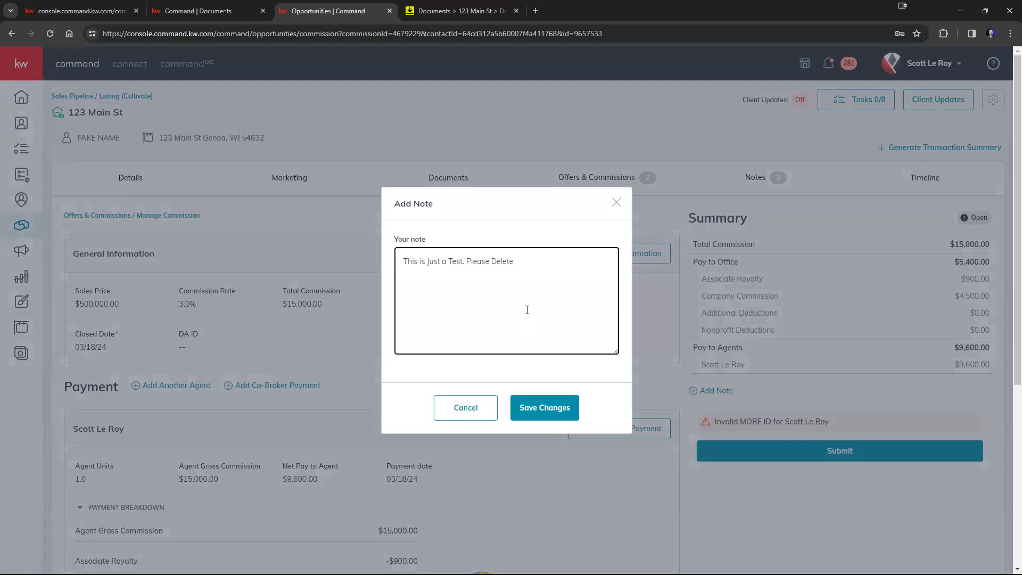
{"action": "left_click", "coordinate": [528, 411]}
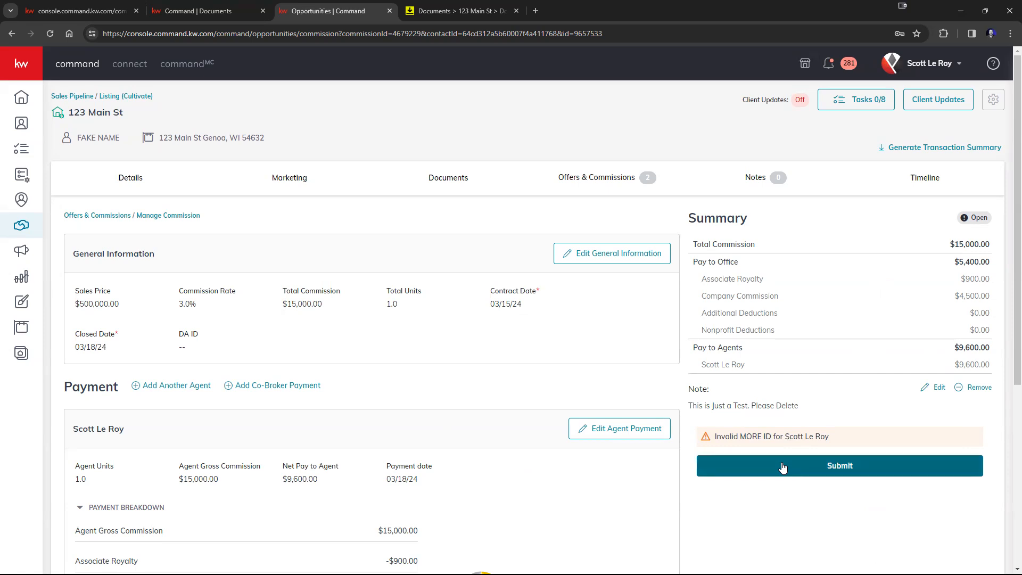
{"action": "left_click", "coordinate": [263, 386]}
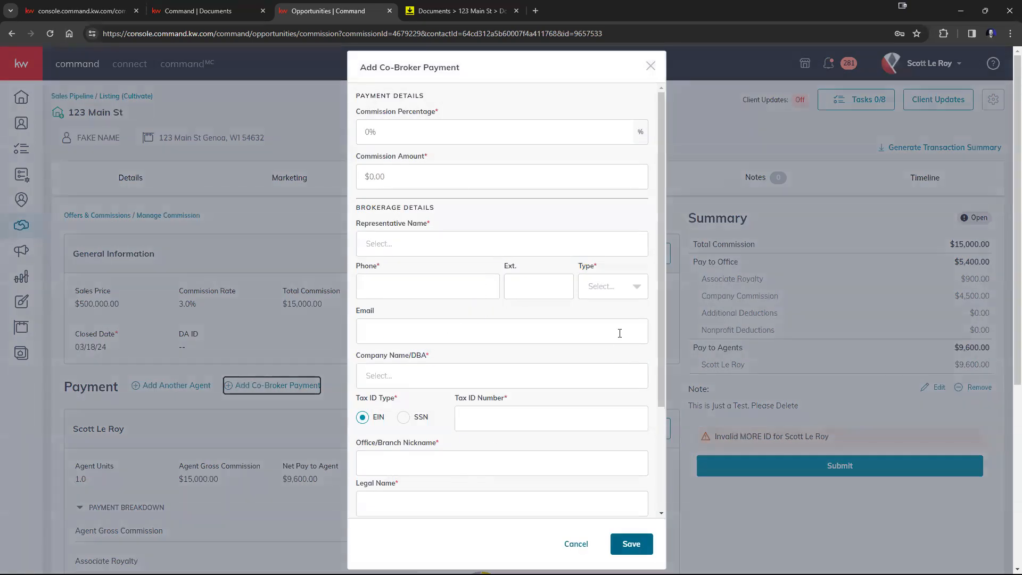
{"action": "scroll", "coordinate": [620, 333], "scroll_direction": "down", "scroll_amount": 3}
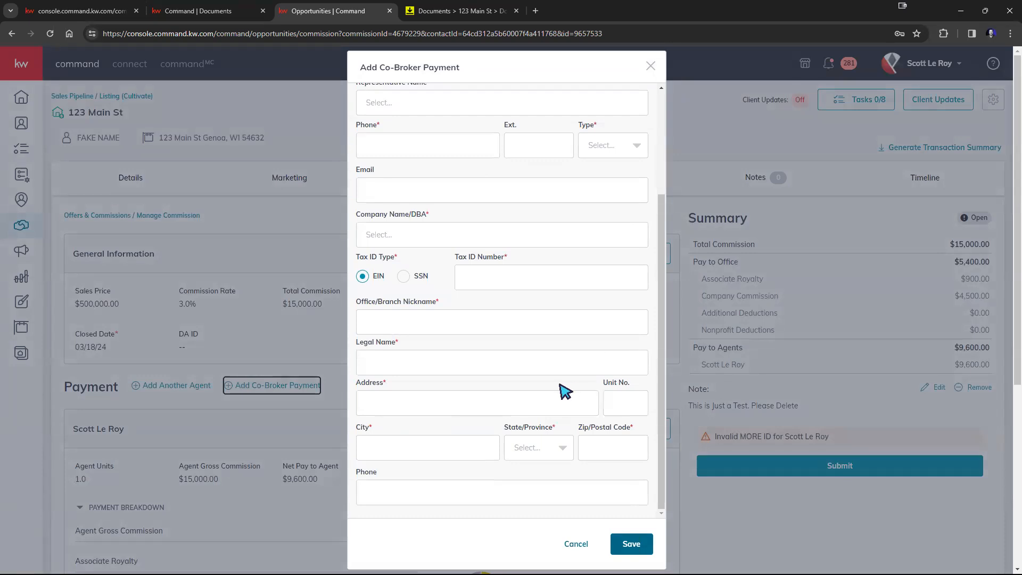
{"action": "scroll", "coordinate": [541, 402], "scroll_direction": "up", "scroll_amount": 1}
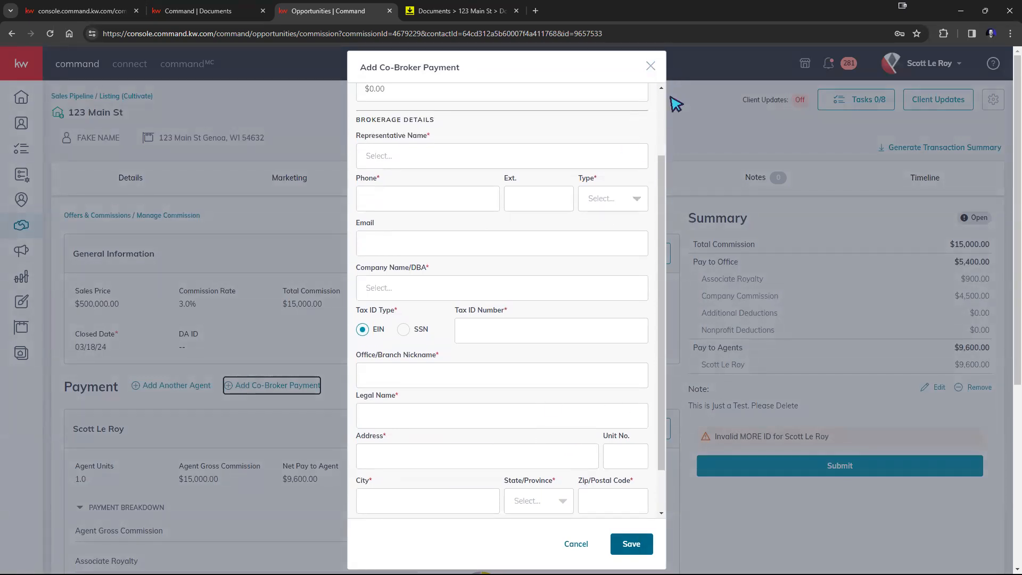
{"action": "scroll", "coordinate": [655, 93], "scroll_direction": "up", "scroll_amount": 1}
{"action": "scroll", "coordinate": [656, 93], "scroll_direction": "up", "scroll_amount": 1}
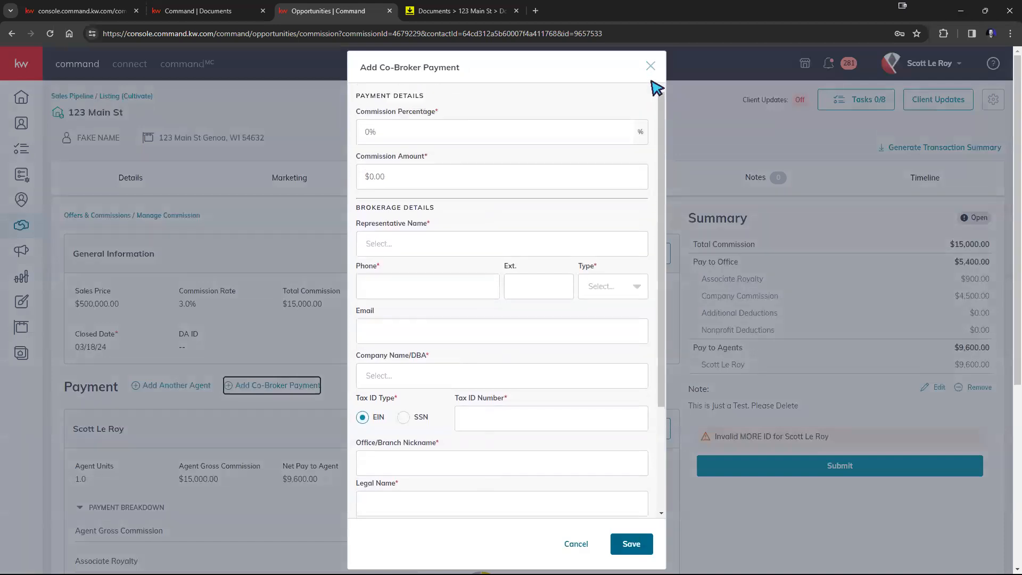
{"action": "left_click", "coordinate": [650, 67]}
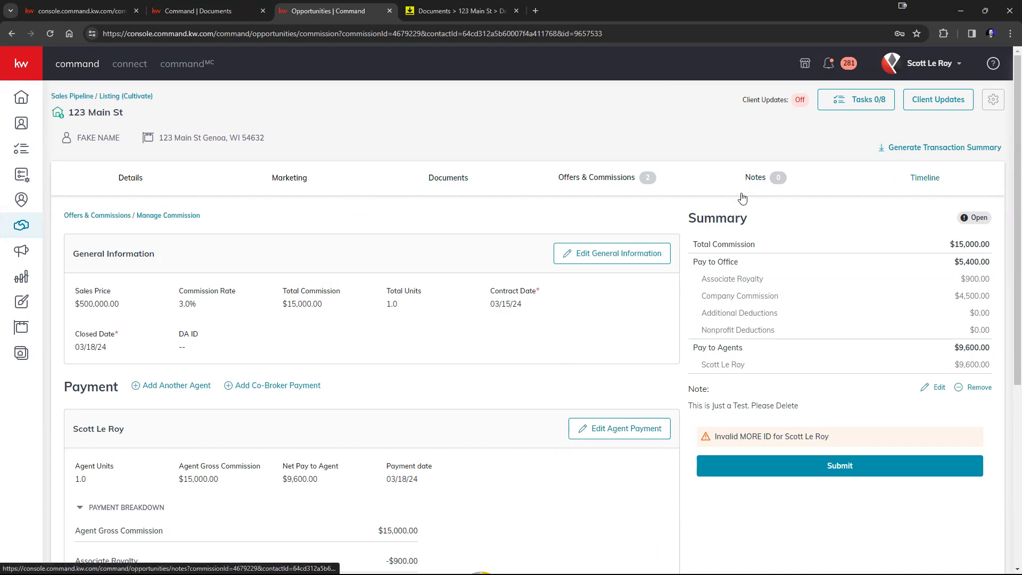
Scroll through the listing's timeline, highlighting the 10:35 AM entry, then return to Details
{"action": "left_click", "coordinate": [754, 183]}
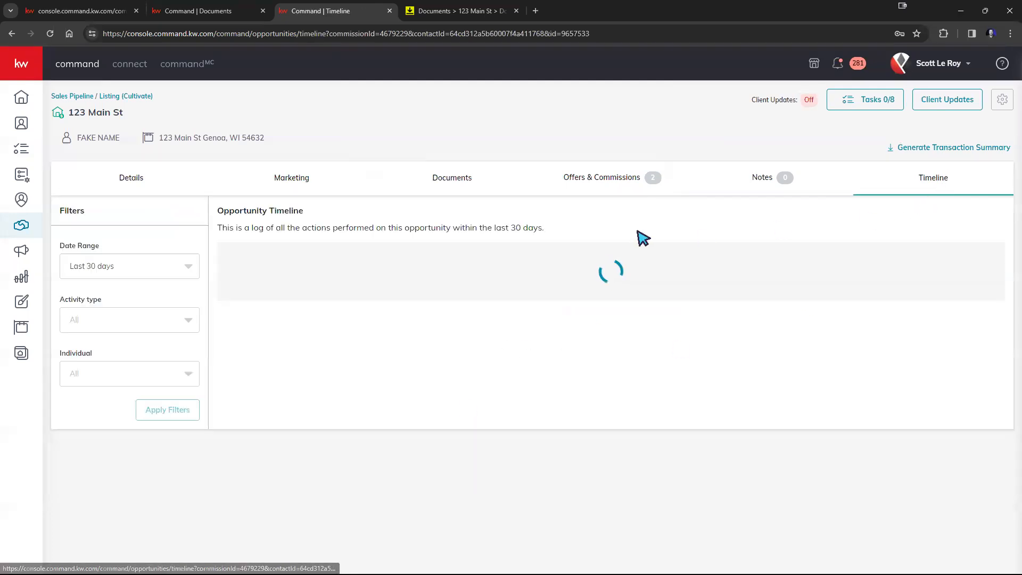
{"action": "scroll", "coordinate": [587, 317], "scroll_direction": "down", "scroll_amount": 1}
{"action": "scroll", "coordinate": [587, 316], "scroll_direction": "down", "scroll_amount": 9}
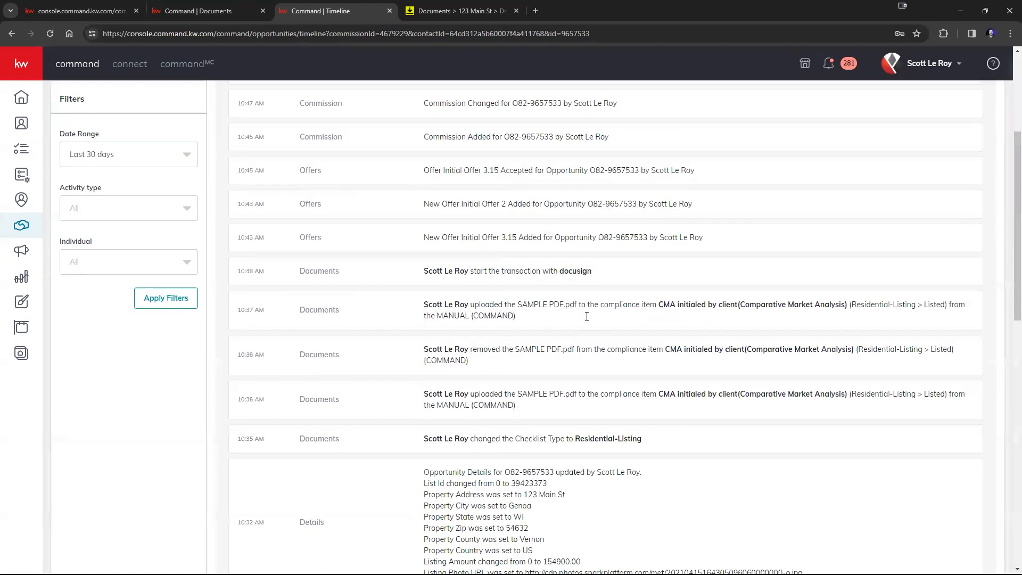
{"action": "scroll", "coordinate": [436, 428], "scroll_direction": "up", "scroll_amount": 4}
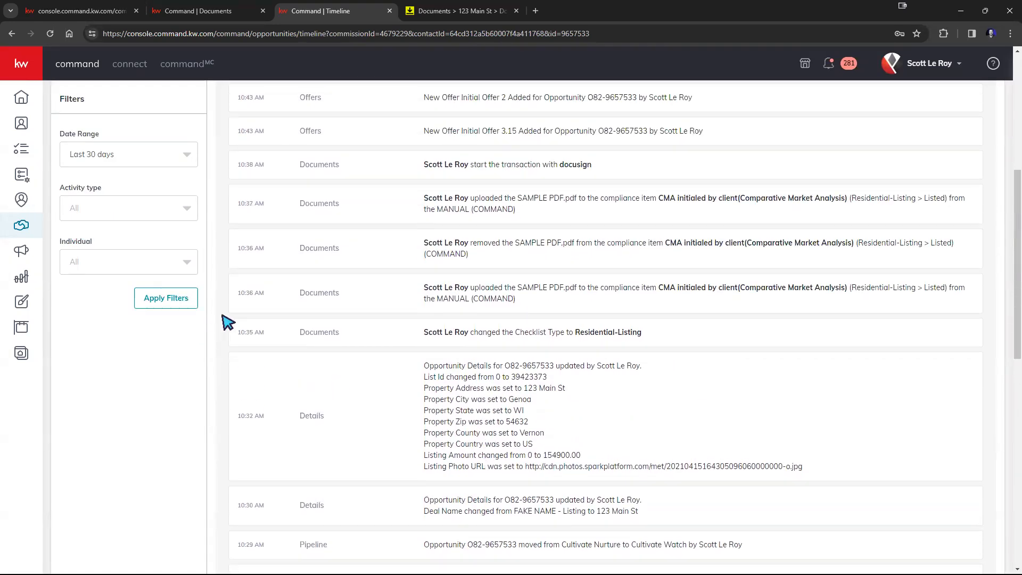
{"action": "left_click_drag", "start_coordinate": [235, 333], "coordinate": [316, 329]}
{"action": "scroll", "coordinate": [577, 342], "scroll_direction": "up", "scroll_amount": 1}
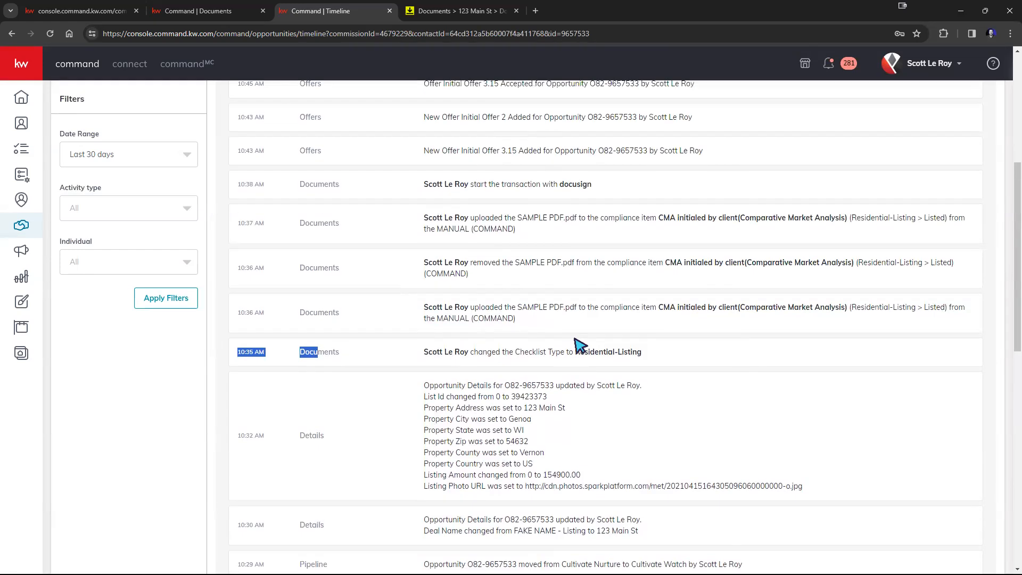
{"action": "scroll", "coordinate": [224, 376], "scroll_direction": "up", "scroll_amount": 1}
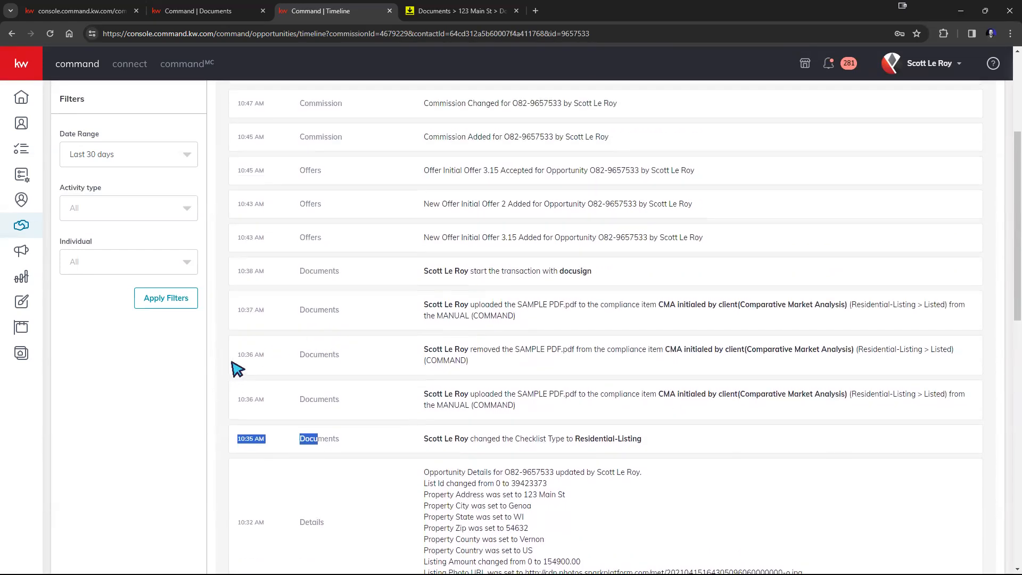
{"action": "scroll", "coordinate": [383, 365], "scroll_direction": "up", "scroll_amount": 3}
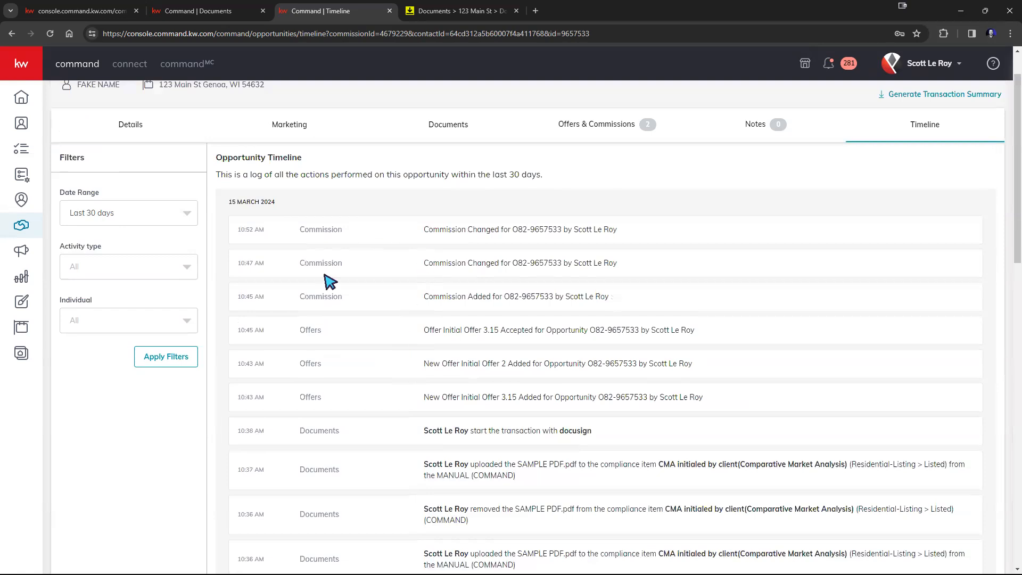
{"action": "left_click", "coordinate": [127, 124]}
{"action": "scroll", "coordinate": [726, 271], "scroll_direction": "up", "scroll_amount": 1}
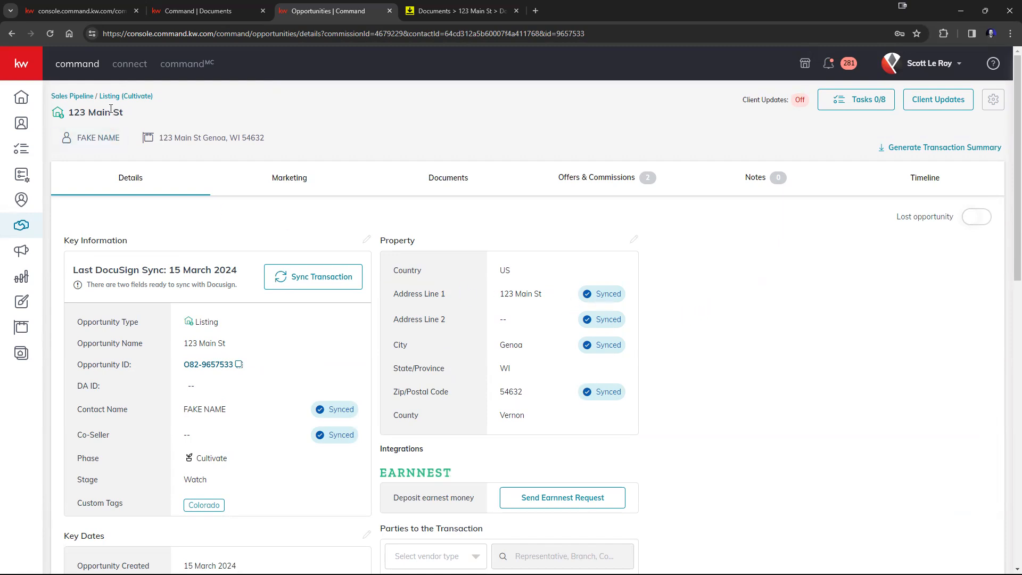
Go back to the Opportunities overview and open the Listings: Cultivate board
{"action": "left_click", "coordinate": [92, 96]}
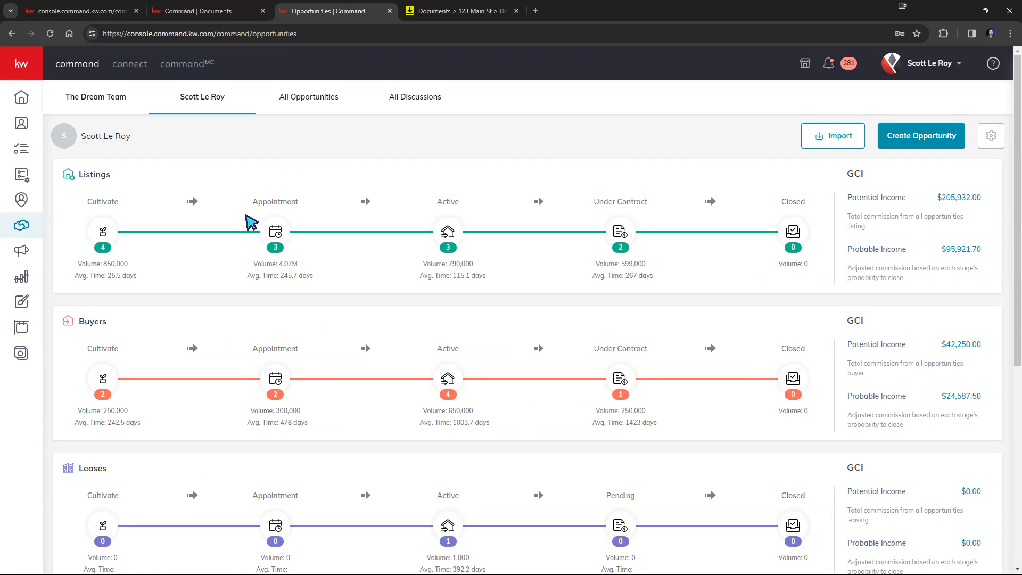
{"action": "left_click", "coordinate": [104, 231]}
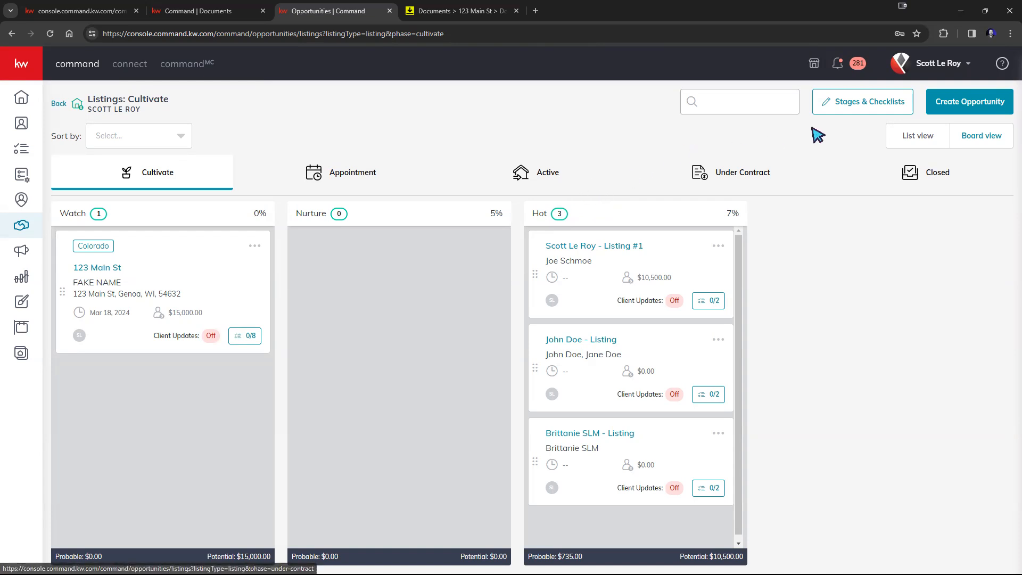
Open the Cultivate stages editor and view the Watch stage, closing it unchanged
{"action": "left_click", "coordinate": [858, 108]}
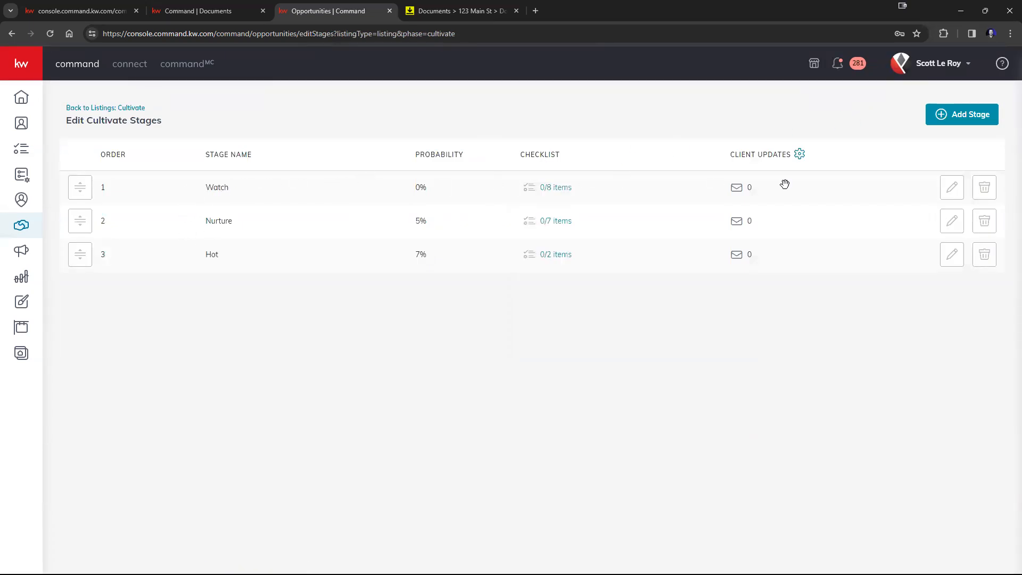
{"action": "left_click", "coordinate": [952, 187]}
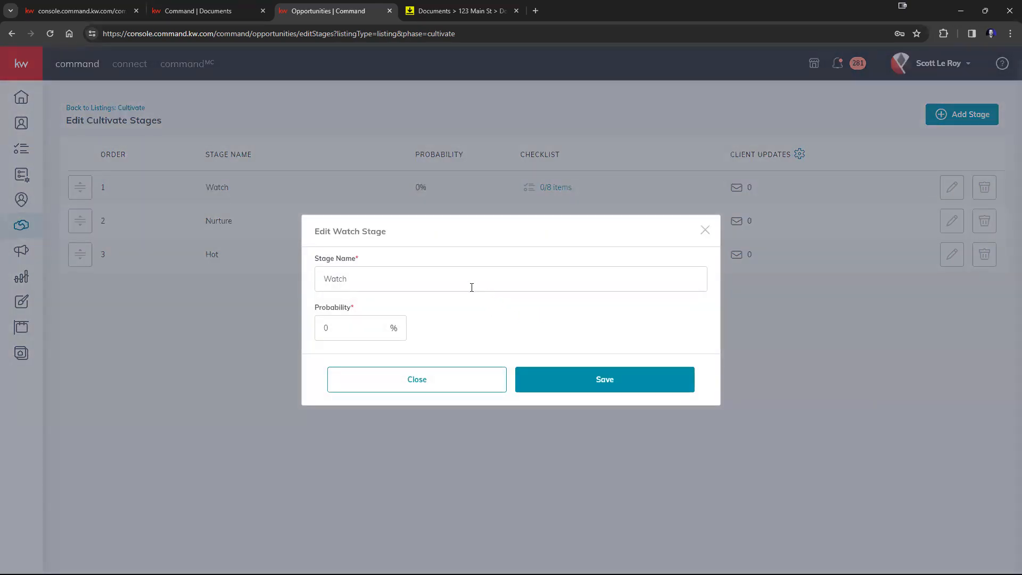
{"action": "double_click", "coordinate": [404, 288]}
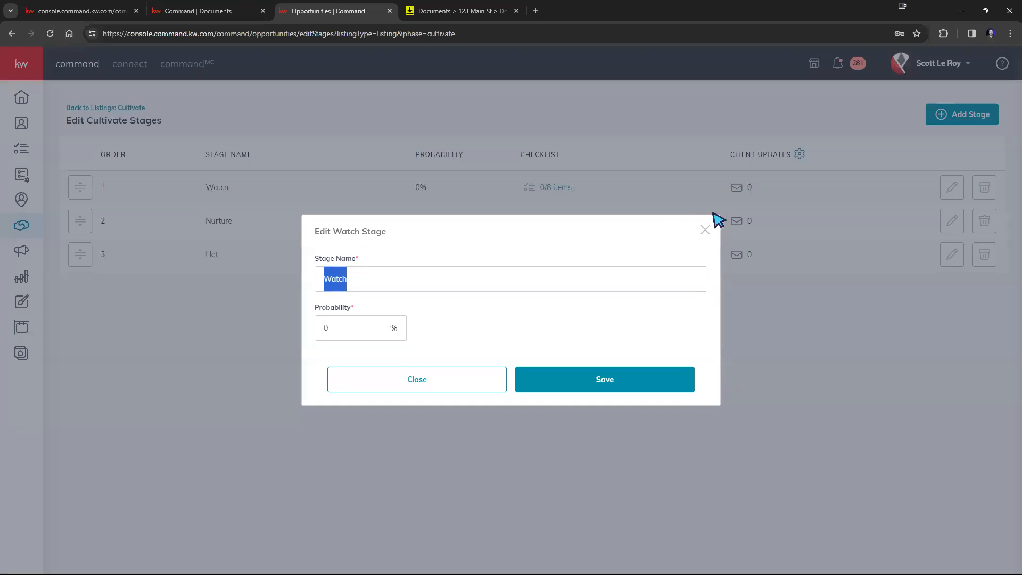
{"action": "left_click", "coordinate": [399, 291]}
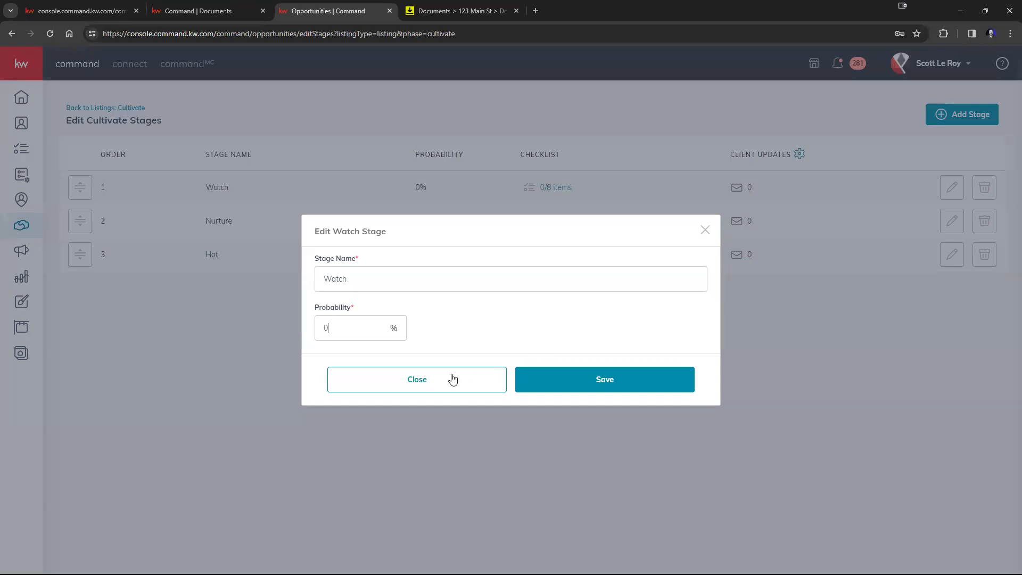
{"action": "left_click", "coordinate": [702, 230]}
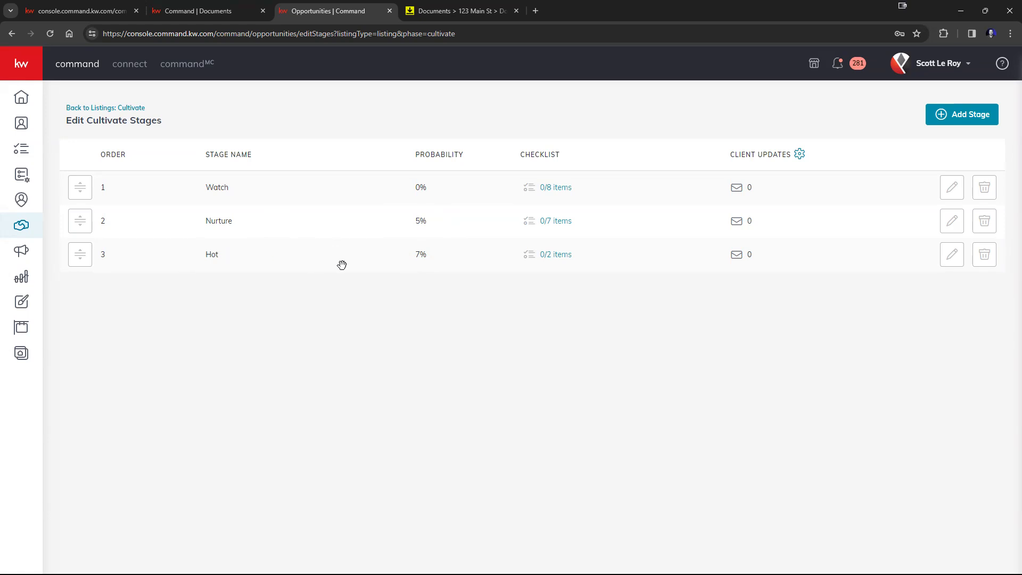
Save the Hot stage at 10% probability and return to the Cultivate listings board
{"action": "left_click", "coordinate": [951, 259]}
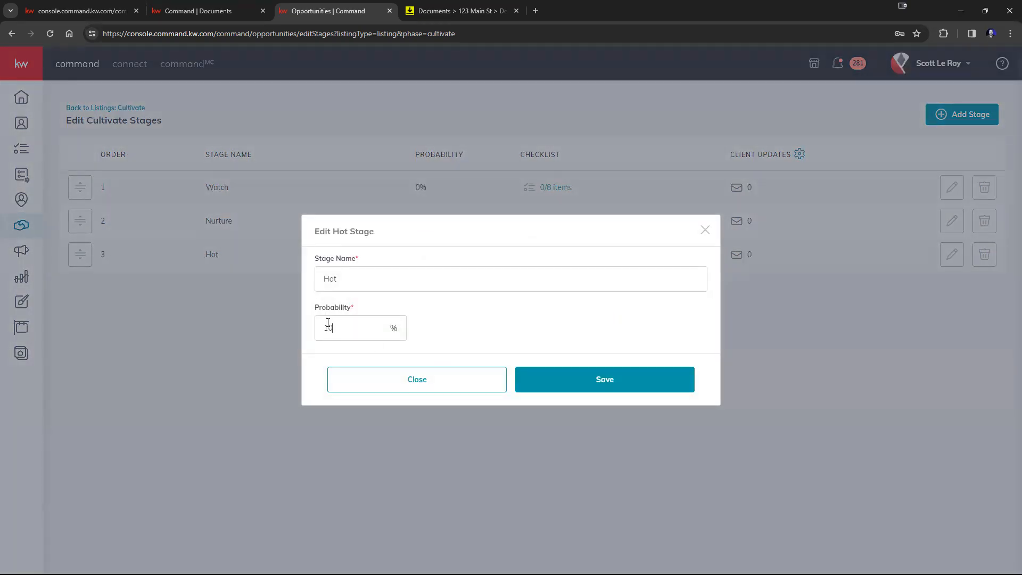
{"action": "left_click", "coordinate": [557, 383]}
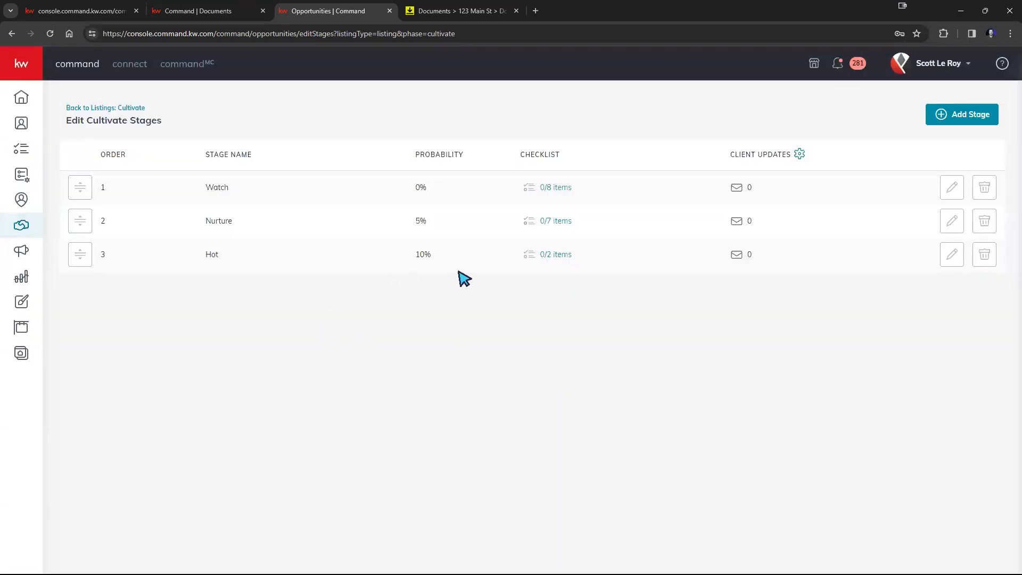
{"action": "left_click", "coordinate": [84, 108]}
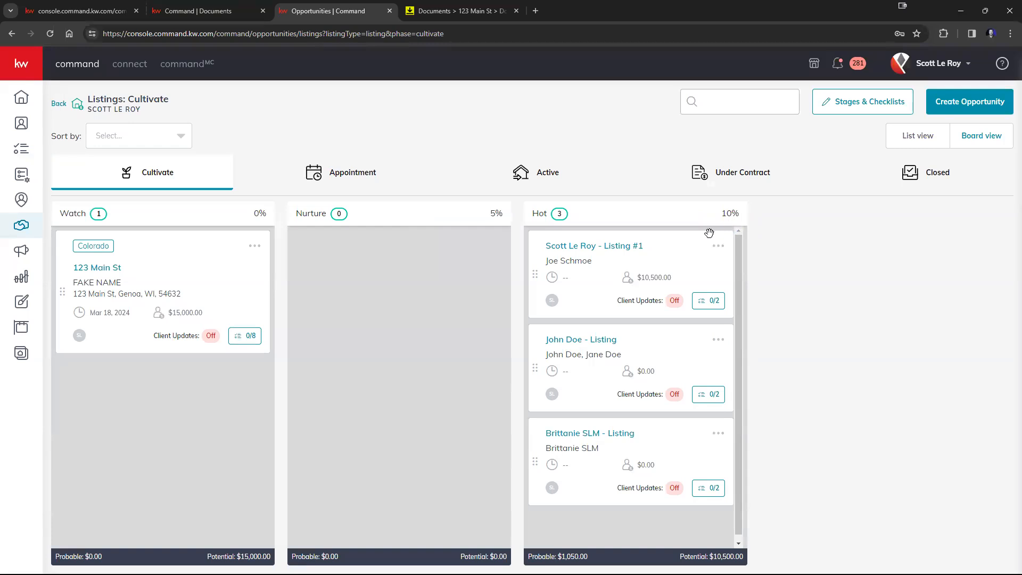
Drag 123 Main St into Hot, then Nurture, then the Appointment phase's Scheduled stage
{"action": "left_click_drag", "start_coordinate": [187, 273], "coordinate": [675, 249]}
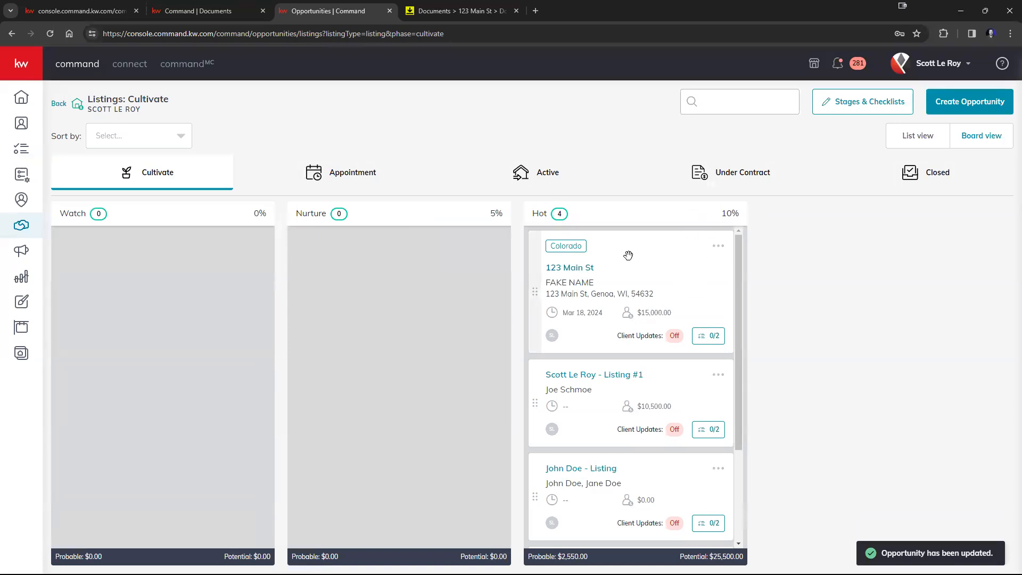
{"action": "mouse_move", "coordinate": [686, 288]}
{"action": "left_mouse_down"}
{"action": "mouse_move", "coordinate": [527, 298]}
{"action": "mouse_move", "coordinate": [328, 171]}
{"action": "mouse_move", "coordinate": [439, 242]}
{"action": "mouse_move", "coordinate": [351, 170]}
{"action": "mouse_move", "coordinate": [720, 258]}
{"action": "mouse_move", "coordinate": [699, 294]}
{"action": "left_mouse_up"}
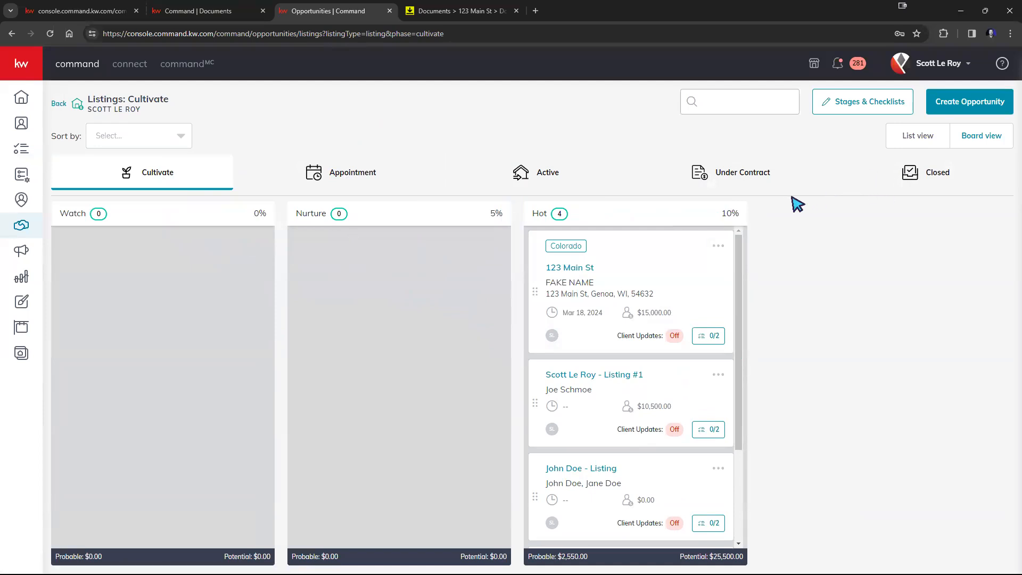
{"action": "left_click_drag", "start_coordinate": [693, 279], "coordinate": [440, 362]}
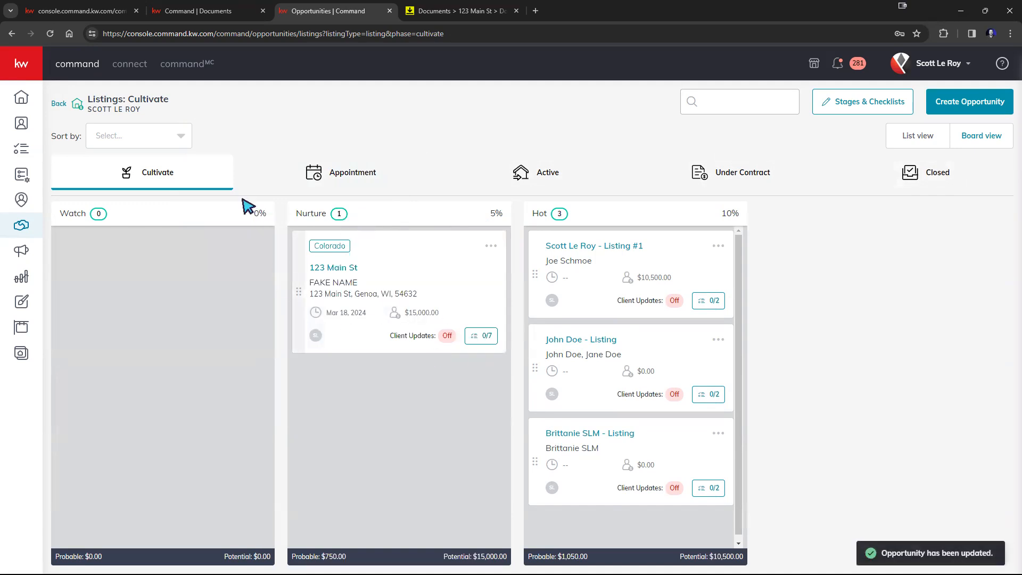
{"action": "left_click_drag", "start_coordinate": [461, 285], "coordinate": [436, 192]}
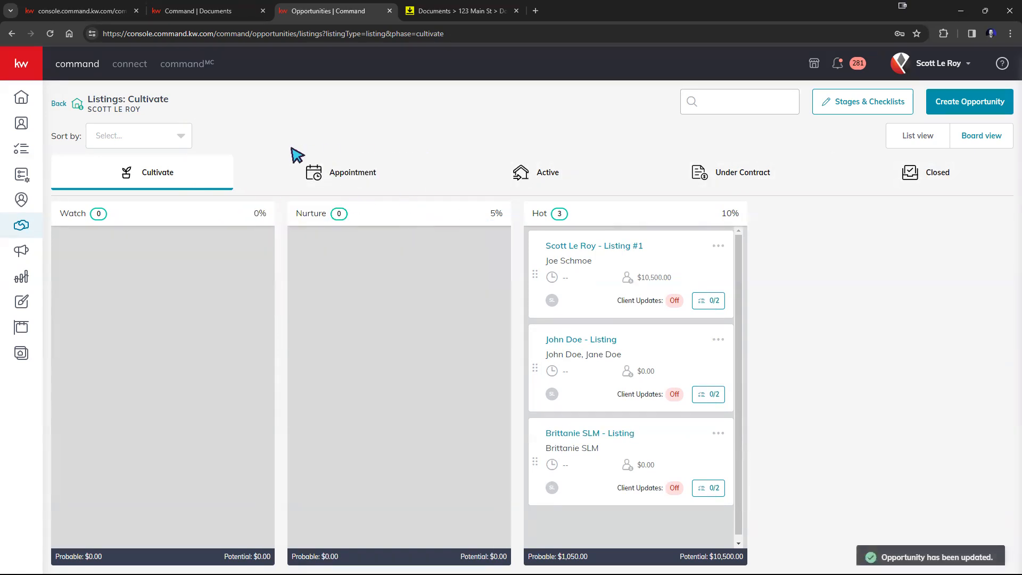
{"action": "left_click", "coordinate": [338, 174]}
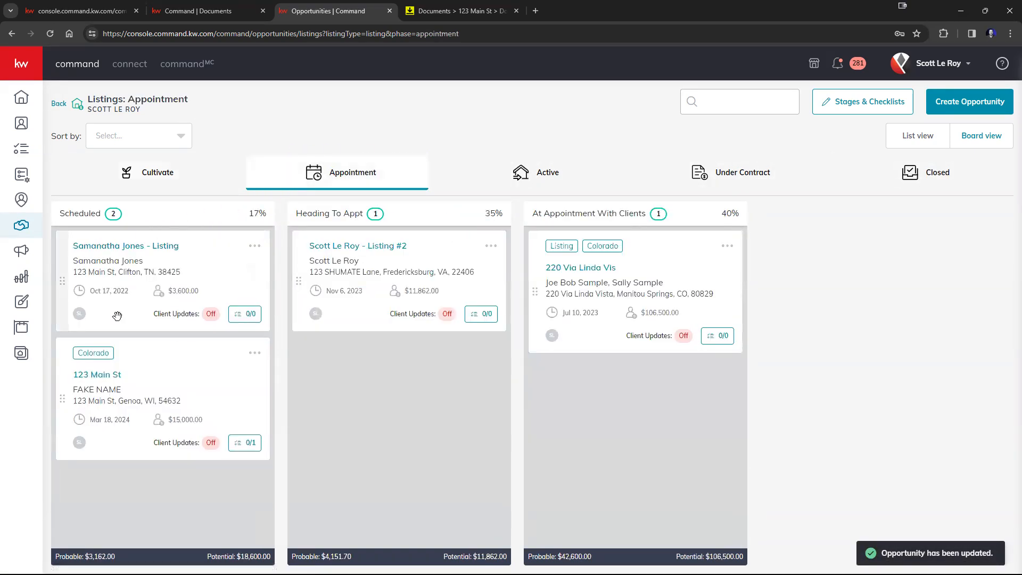
Drop 123 Main St into At Appointment With Clients, then drag it back to Cultivate
{"action": "left_click_drag", "start_coordinate": [193, 401], "coordinate": [675, 390]}
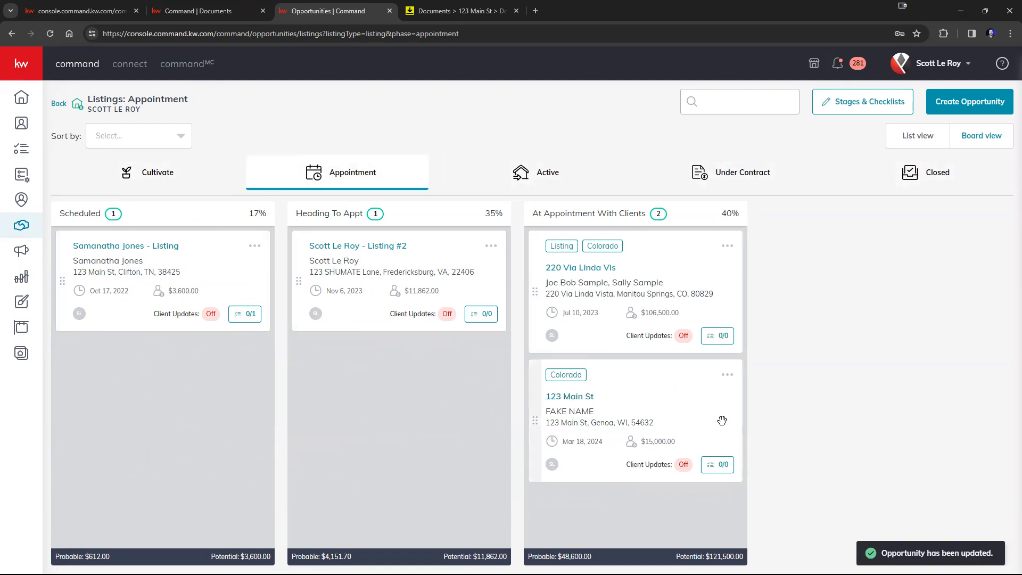
{"action": "left_click_drag", "start_coordinate": [713, 424], "coordinate": [217, 183]}
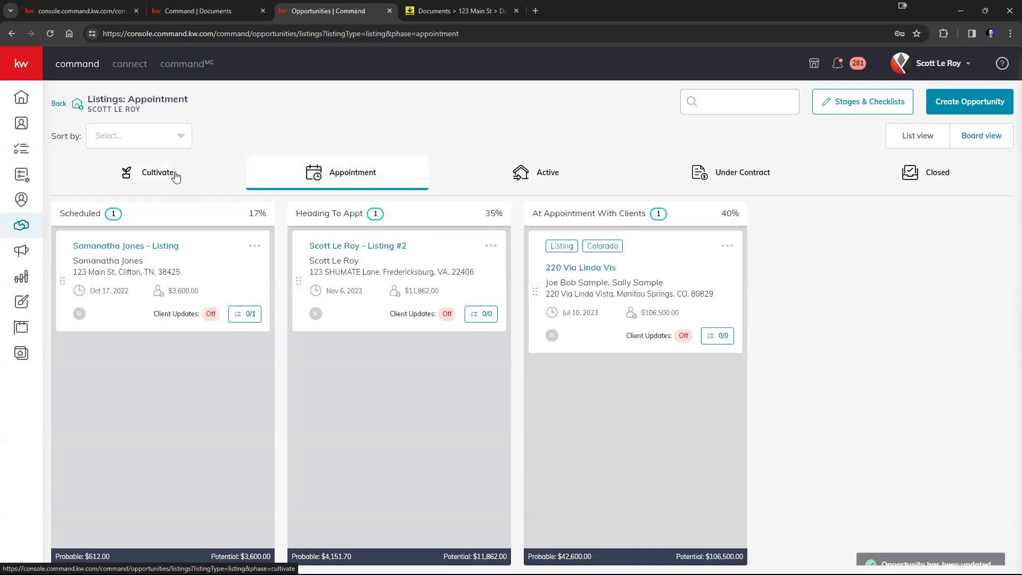
{"action": "left_click", "coordinate": [176, 173]}
Drag the 123 Main St card from the Hot column back into Watch
{"action": "scroll", "coordinate": [589, 399], "scroll_direction": "down", "scroll_amount": 3}
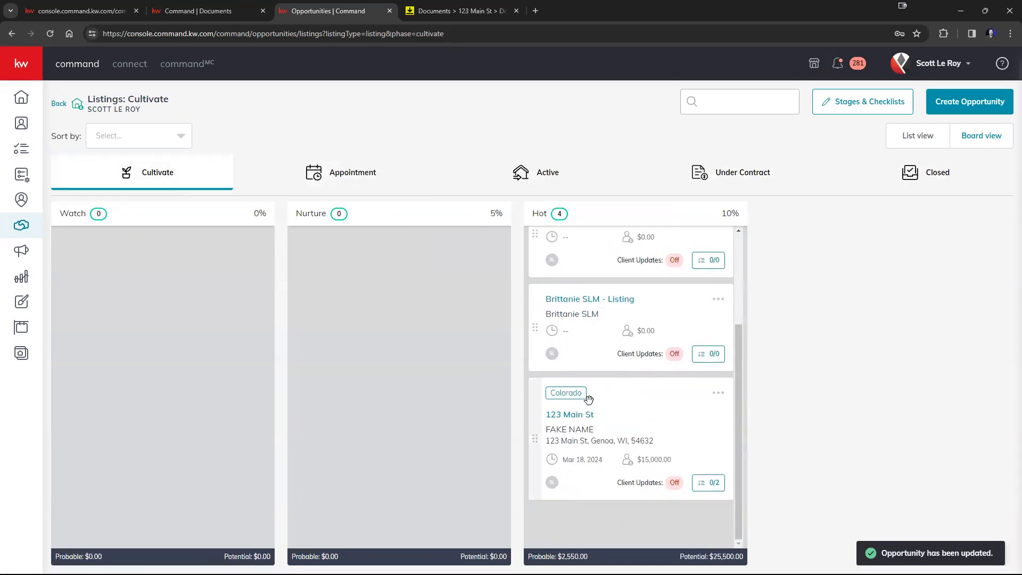
{"action": "left_click_drag", "start_coordinate": [659, 421], "coordinate": [237, 262]}
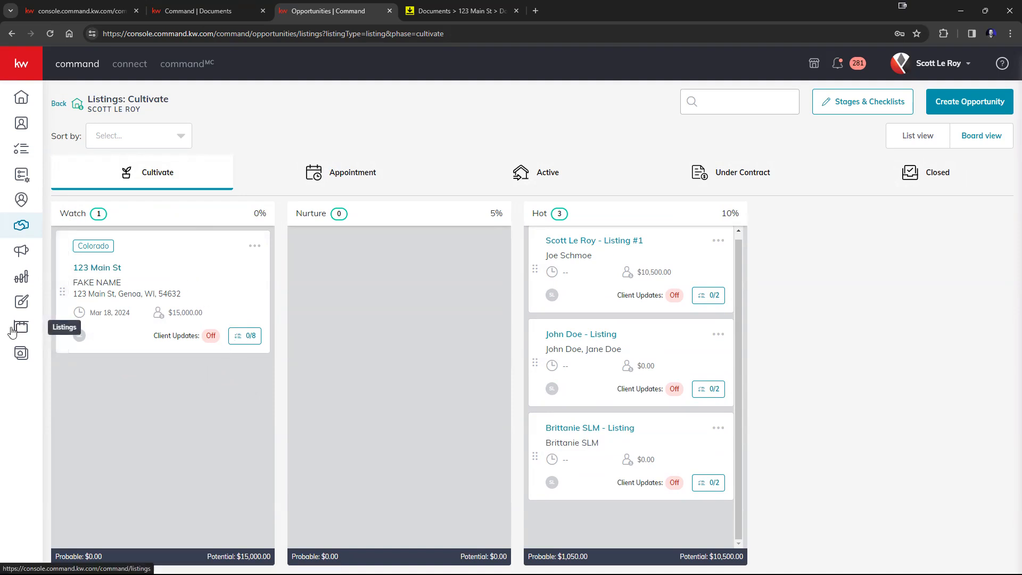
{"action": "left_click_drag", "start_coordinate": [178, 260], "coordinate": [184, 287]}
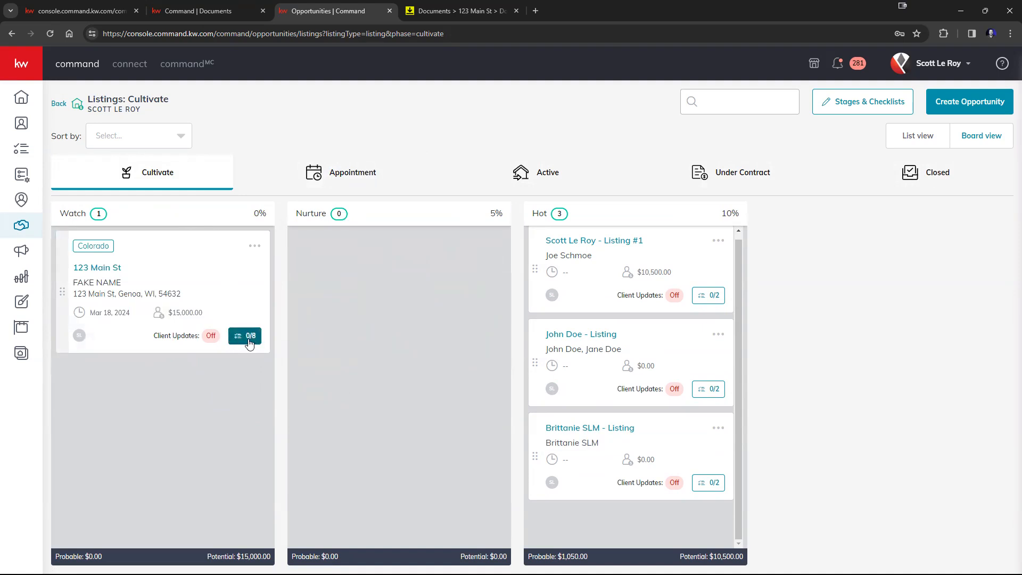
{"action": "left_click", "coordinate": [248, 337]}
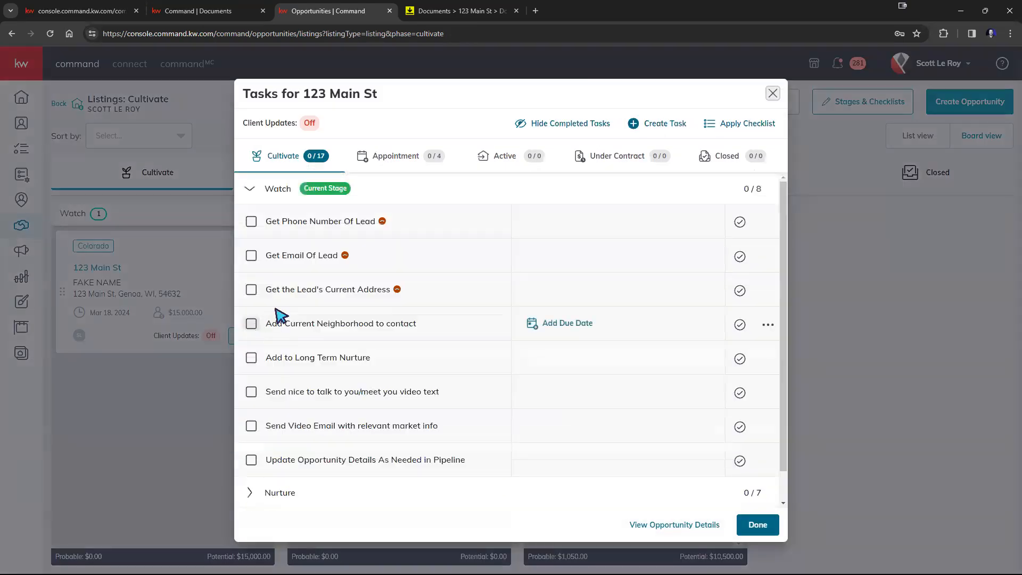
{"action": "left_click", "coordinate": [251, 224]}
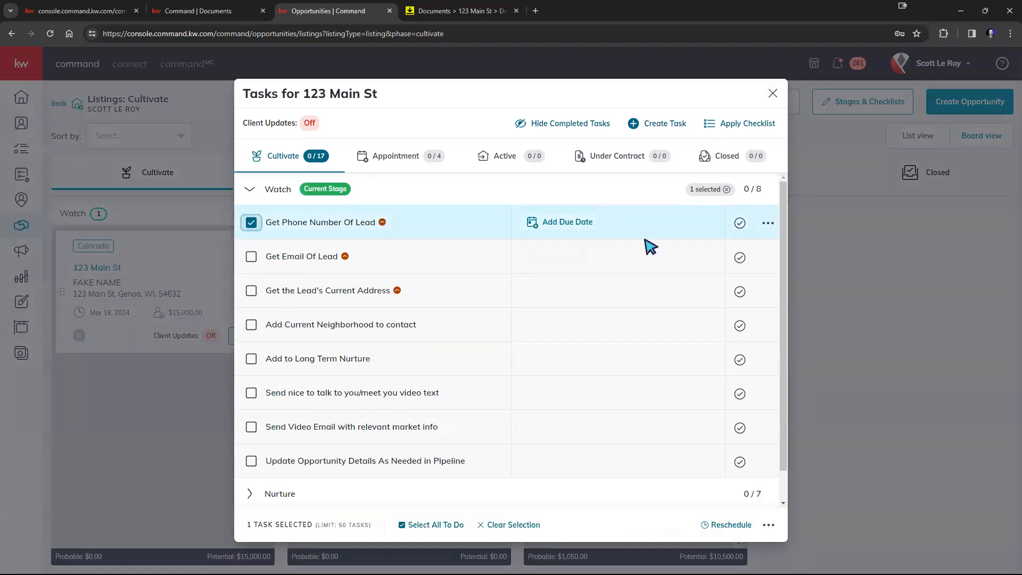
{"action": "left_click", "coordinate": [251, 257]}
{"action": "left_click", "coordinate": [251, 290]}
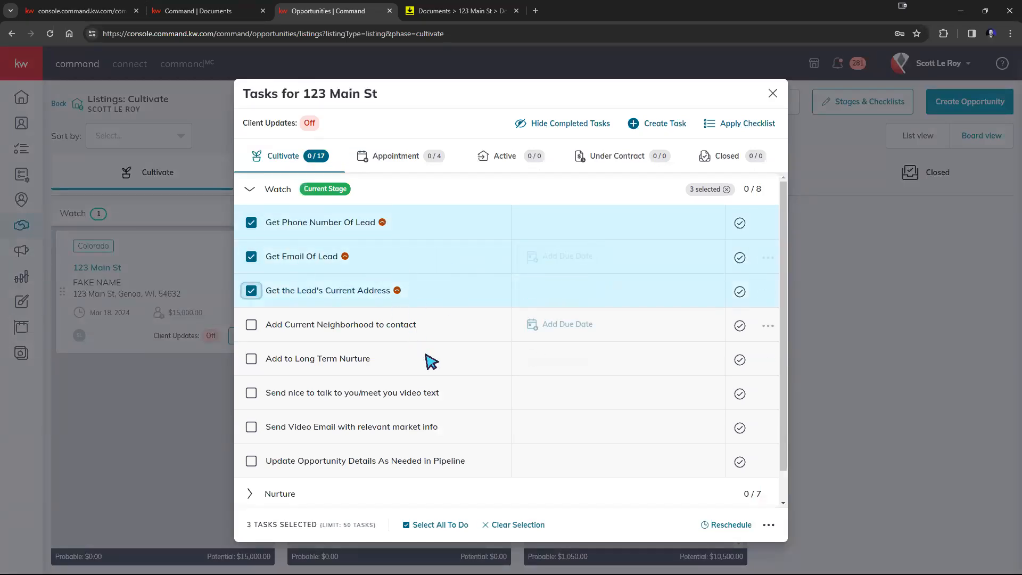
{"action": "scroll", "coordinate": [429, 358], "scroll_direction": "down", "scroll_amount": 1}
{"action": "left_click", "coordinate": [205, 417]}
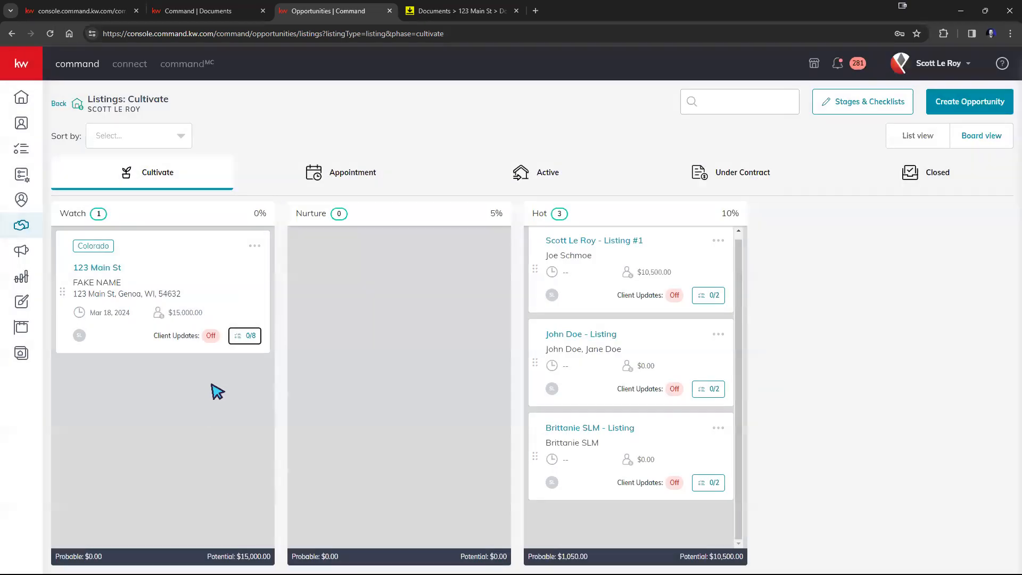
{"action": "left_click", "coordinate": [247, 338]}
{"action": "left_click", "coordinate": [251, 223]}
{"action": "left_click", "coordinate": [252, 291]}
{"action": "scroll", "coordinate": [660, 372], "scroll_direction": "down", "scroll_amount": 1}
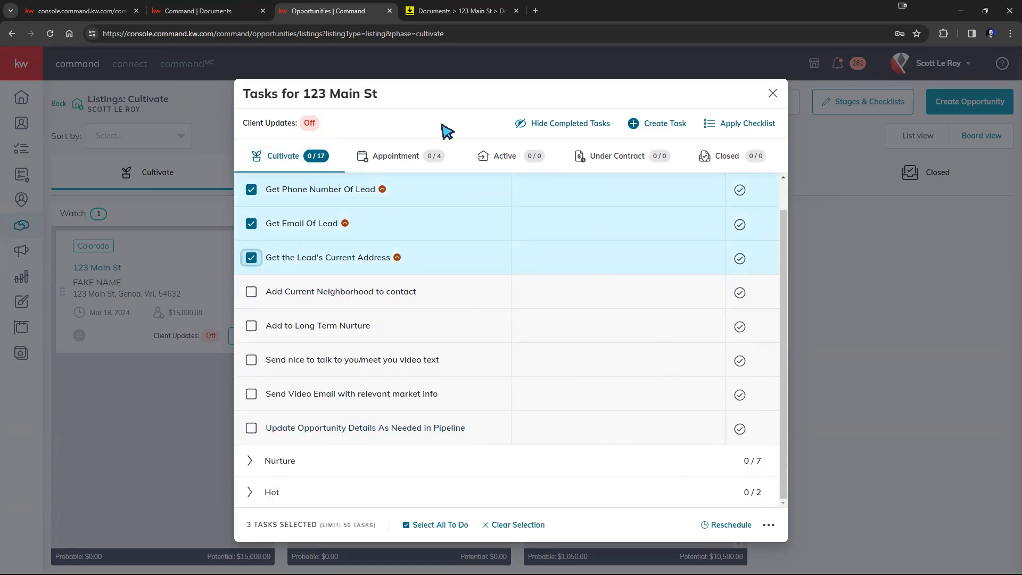
{"action": "left_click", "coordinate": [761, 124]}
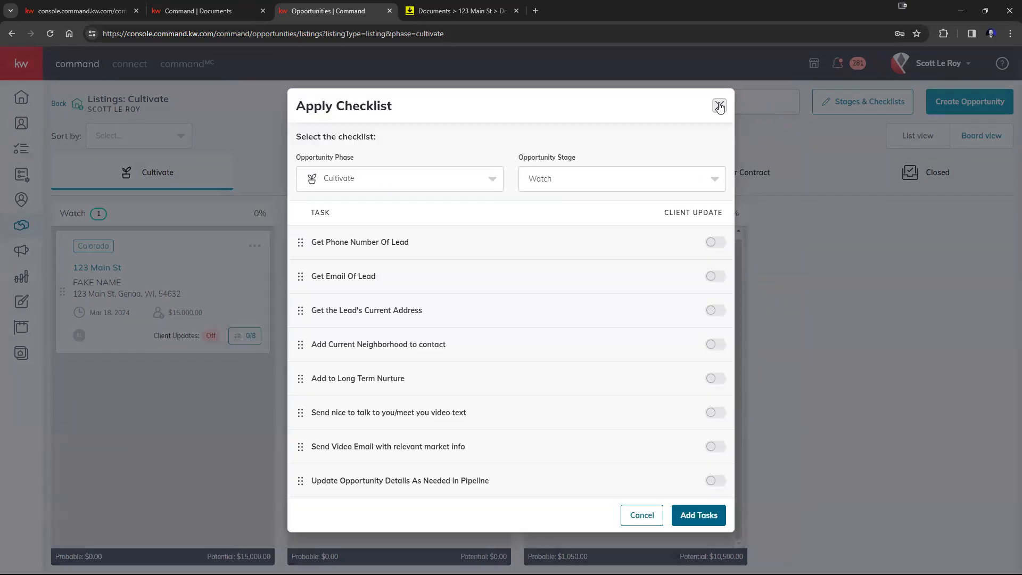
{"action": "left_click", "coordinate": [719, 105]}
{"action": "left_click", "coordinate": [772, 94]}
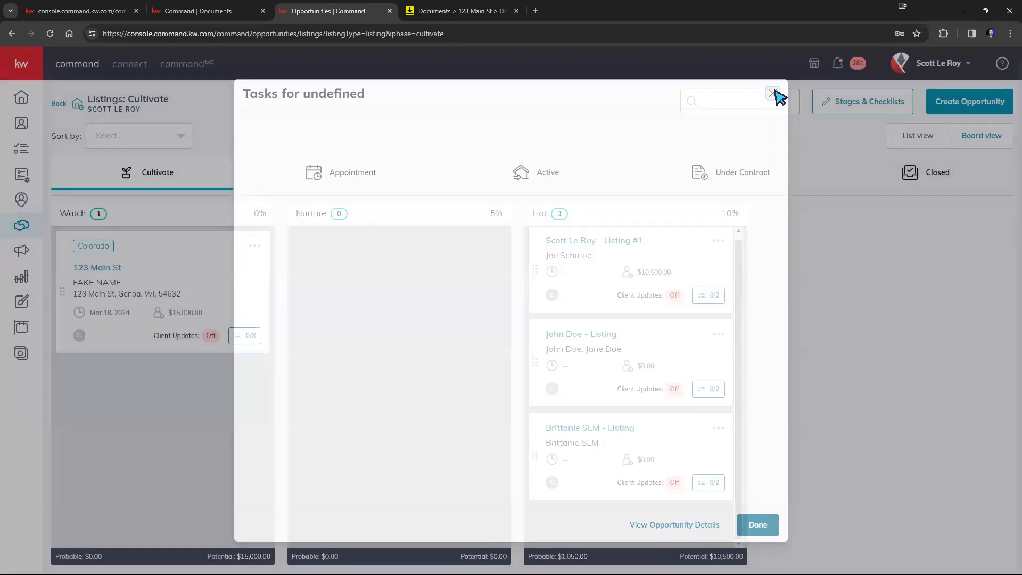
{"action": "mouse_move", "coordinate": [233, 299]}
{"action": "left_mouse_down"}
{"action": "mouse_move", "coordinate": [354, 346]}
{"action": "mouse_move", "coordinate": [484, 326]}
{"action": "mouse_move", "coordinate": [468, 287]}
{"action": "mouse_move", "coordinate": [235, 290]}
{"action": "left_mouse_up"}
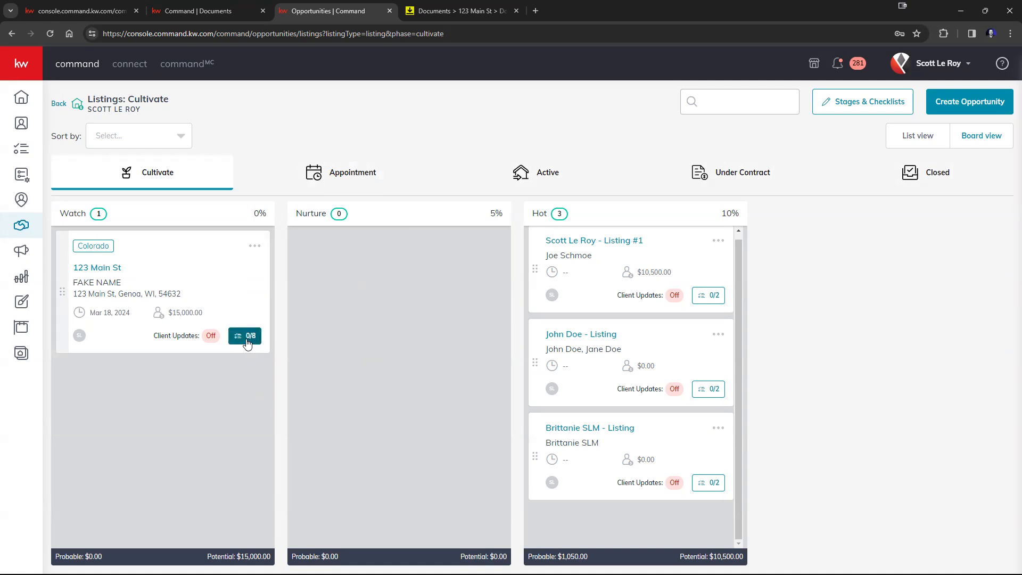
Move 123 Main St into Nurture, then open and close its task checklist
{"action": "left_click_drag", "start_coordinate": [191, 279], "coordinate": [417, 287]}
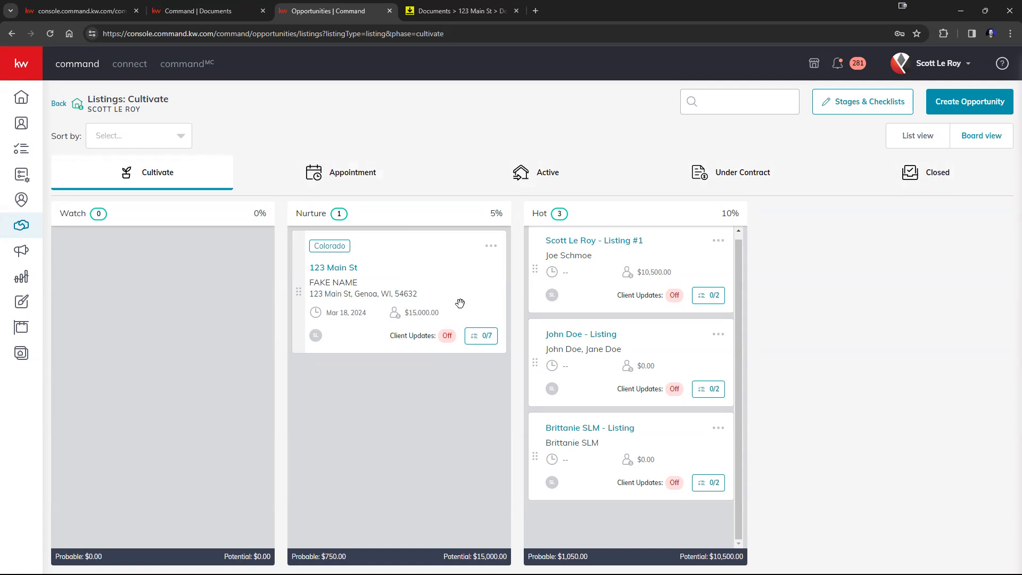
{"action": "left_click", "coordinate": [484, 336]}
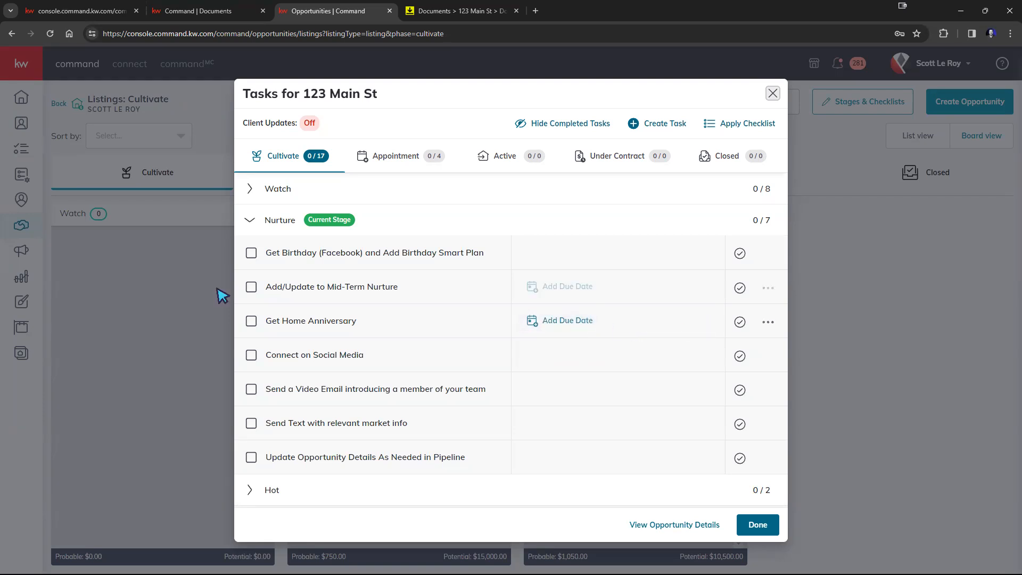
{"action": "left_click", "coordinate": [208, 180]}
Return 123 Main St to Watch and select its phone, email and current-address tasks
{"action": "left_click_drag", "start_coordinate": [373, 276], "coordinate": [138, 271]}
{"action": "left_click", "coordinate": [242, 336]}
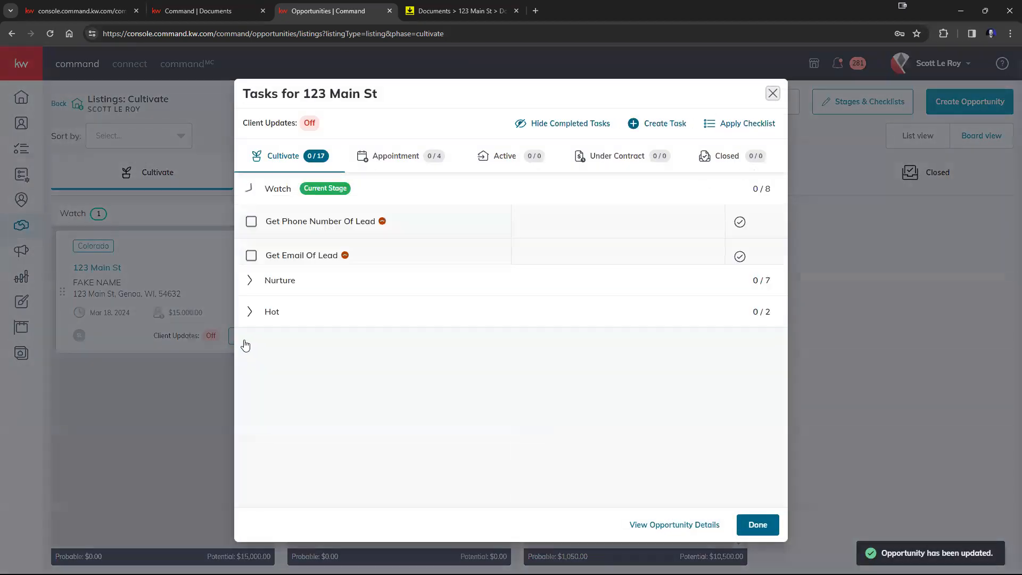
{"action": "left_click", "coordinate": [251, 222]}
{"action": "left_click", "coordinate": [251, 256]}
{"action": "left_click", "coordinate": [251, 292]}
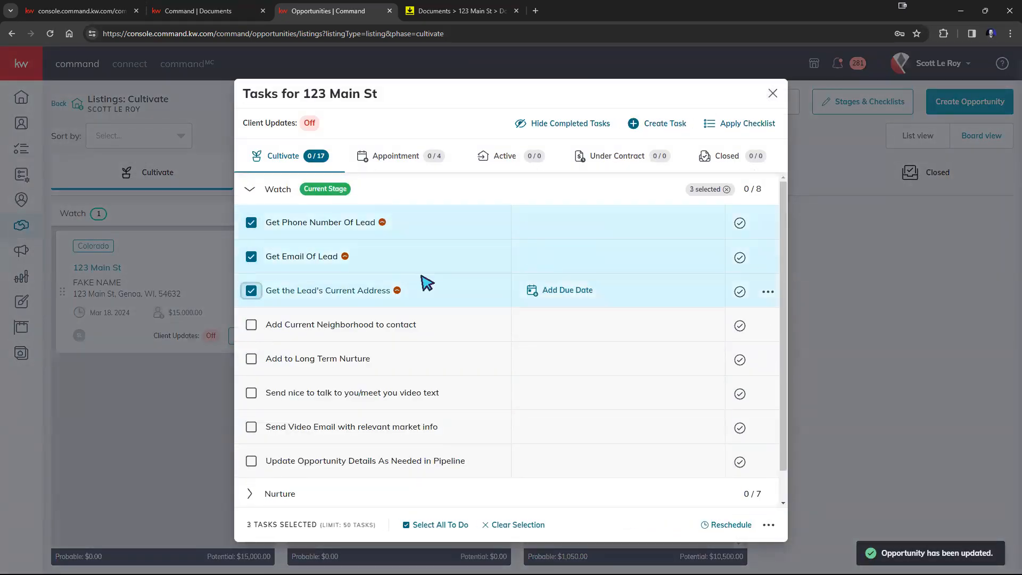
Mark the phone, email, current address and neighborhood tasks as complete
{"action": "left_click", "coordinate": [740, 224]}
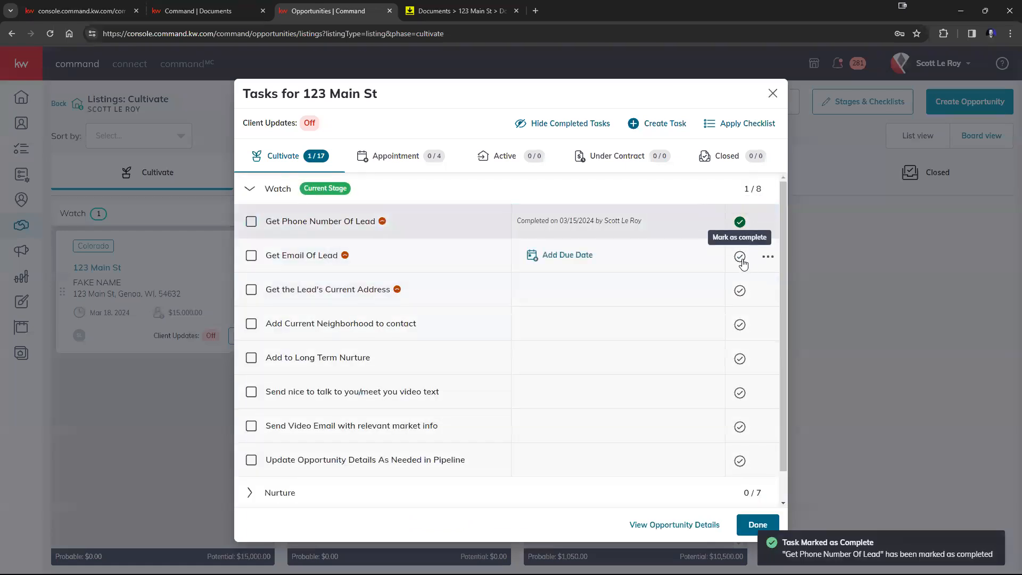
{"action": "left_click", "coordinate": [740, 258]}
{"action": "left_click", "coordinate": [740, 291]}
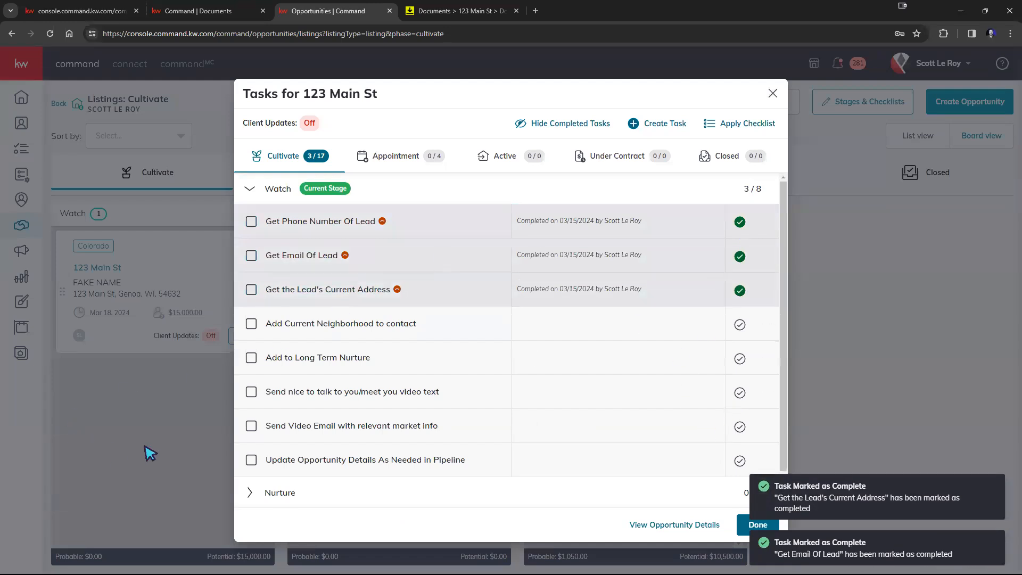
{"action": "left_click", "coordinate": [740, 326]}
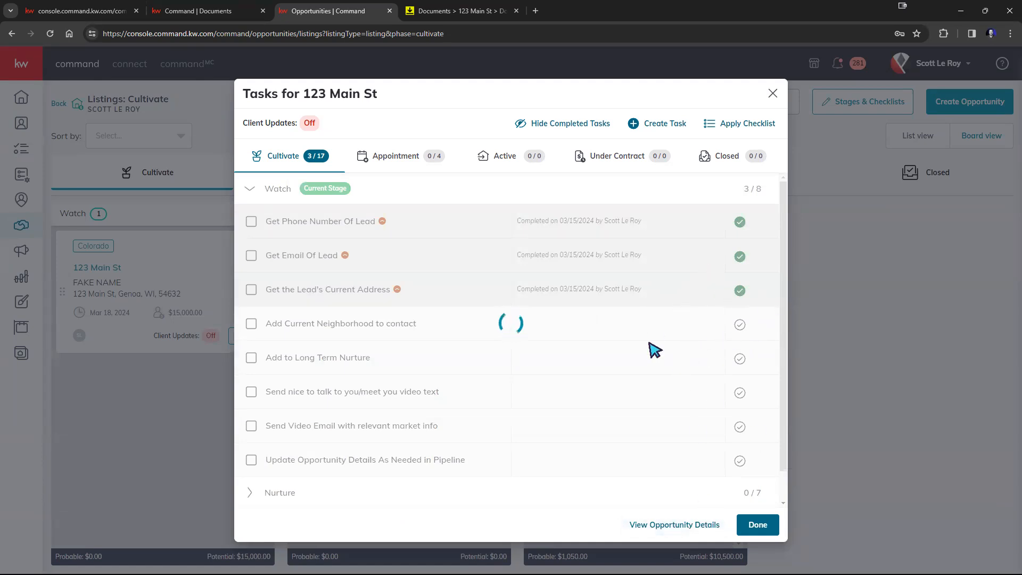
Close the task list and move 123 Main St into the Nurture stage
{"action": "left_click", "coordinate": [744, 528]}
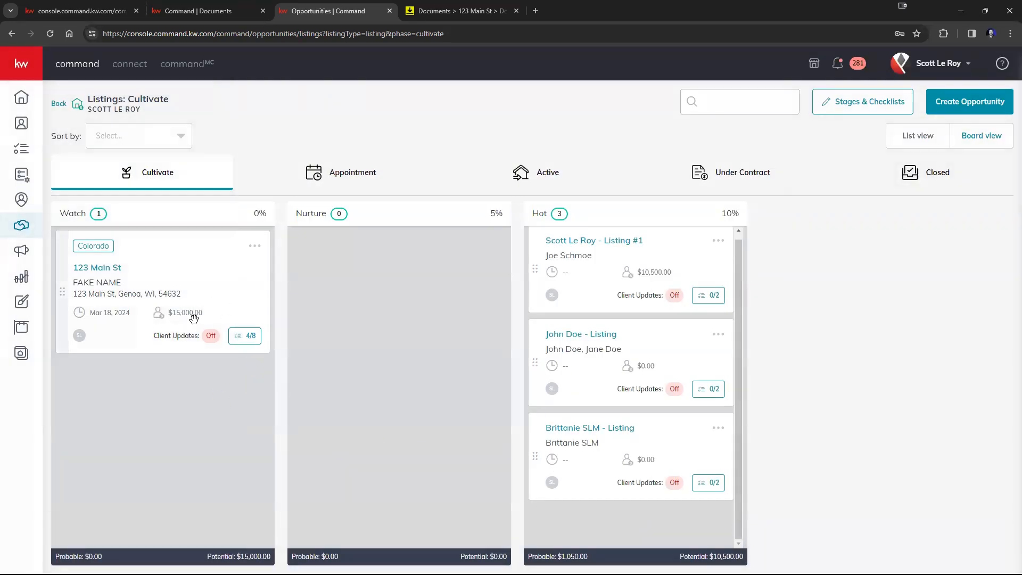
{"action": "left_click_drag", "start_coordinate": [197, 286], "coordinate": [431, 274]}
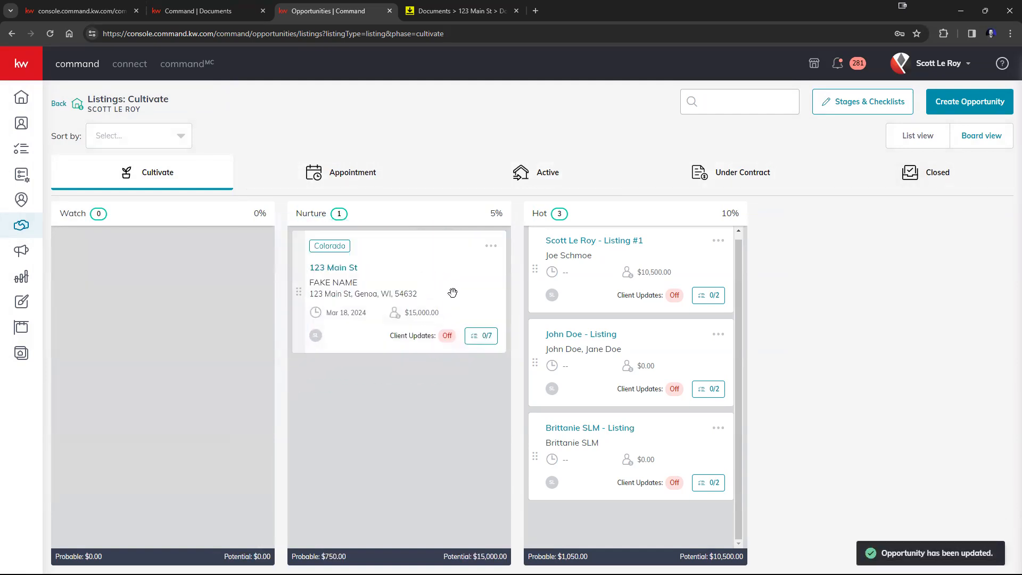
{"action": "left_click", "coordinate": [489, 334]}
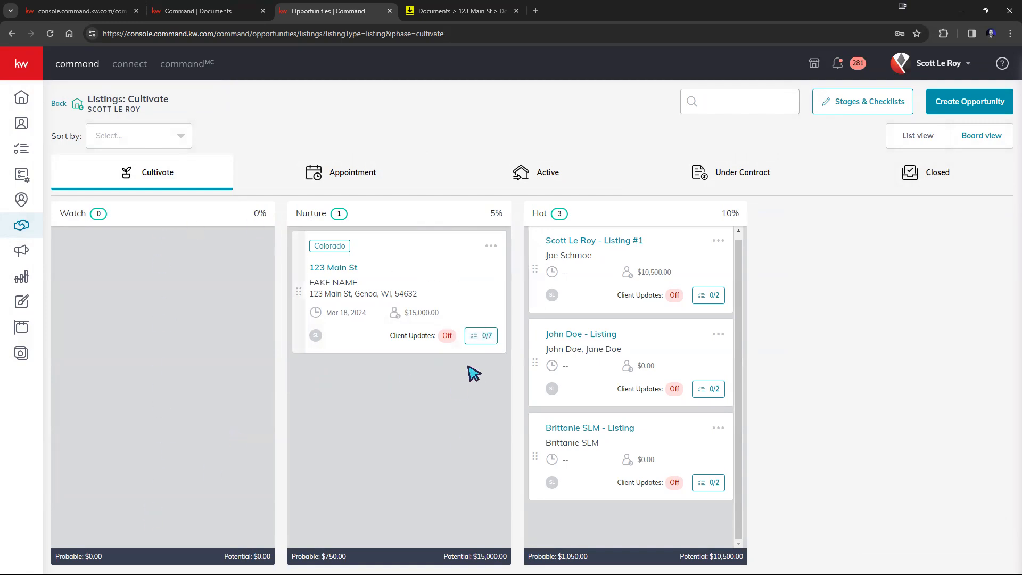
Open the Watch stage checklist (0/8 items) from the Stages & Checklists settings
{"action": "left_click", "coordinate": [848, 107]}
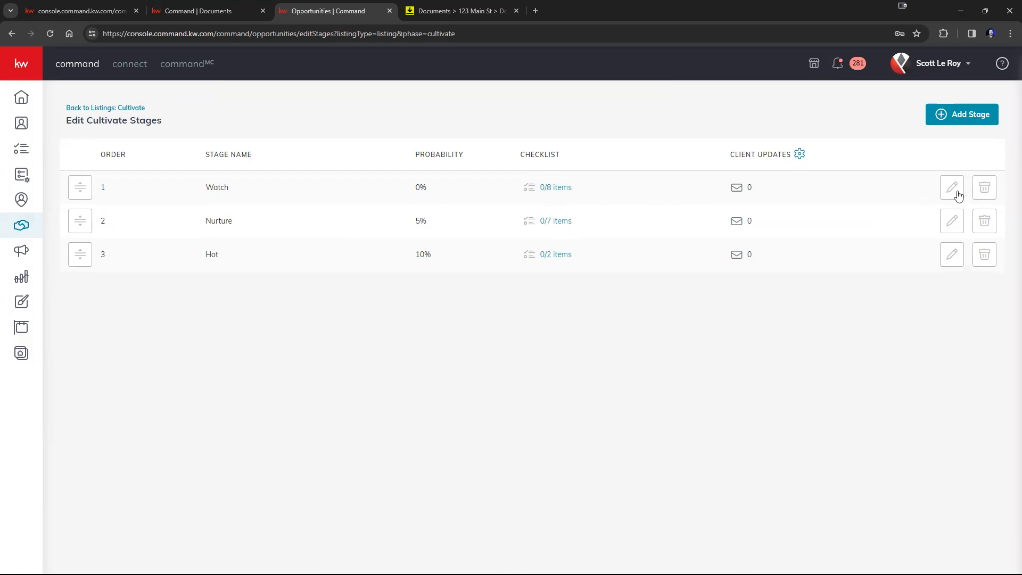
{"action": "left_click", "coordinate": [551, 188]}
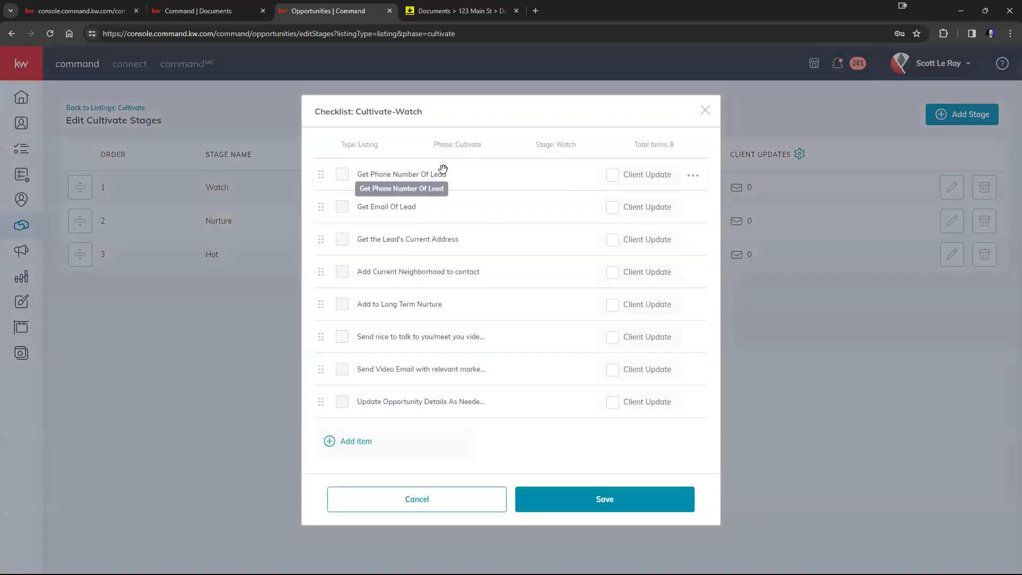
{"action": "mouse_move", "coordinate": [321, 174]}
{"action": "left_mouse_down"}
{"action": "mouse_move", "coordinate": [323, 235]}
{"action": "mouse_move", "coordinate": [317, 176]}
{"action": "left_mouse_up"}
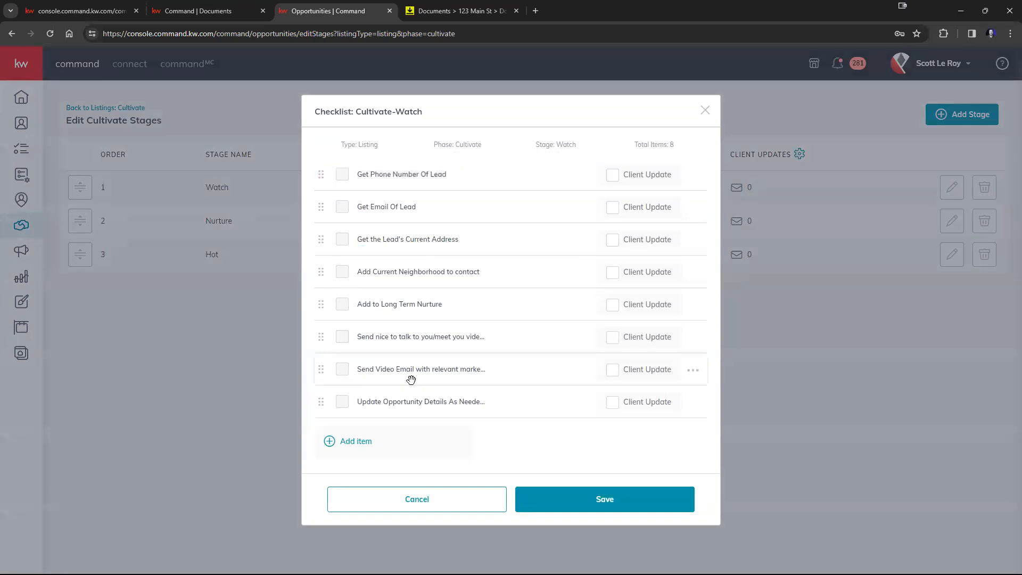
Try adding and deleting a Watch checklist item, cancel both, and close the checklist unchanged
{"action": "left_click", "coordinate": [345, 443]}
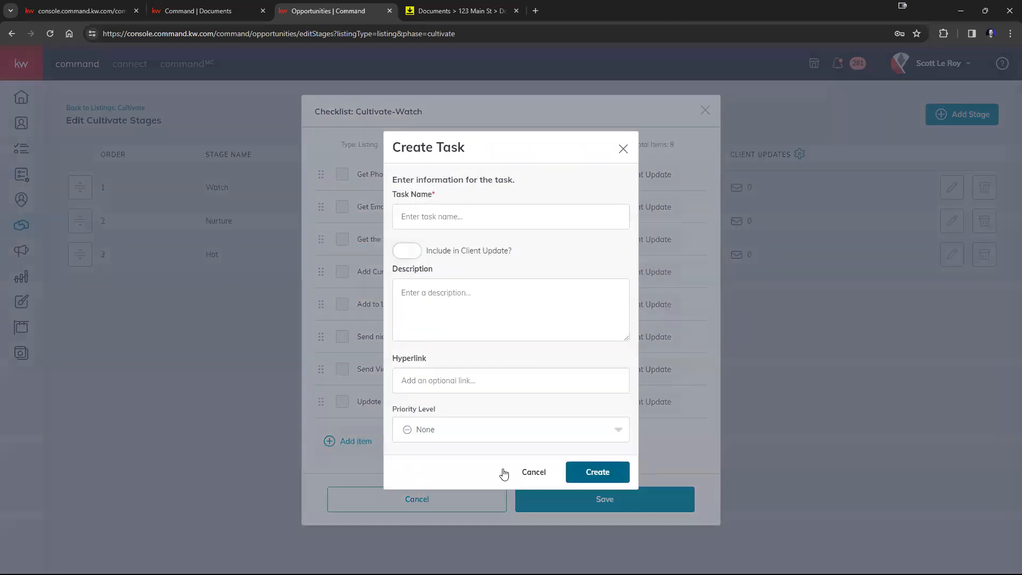
{"action": "left_click", "coordinate": [527, 472]}
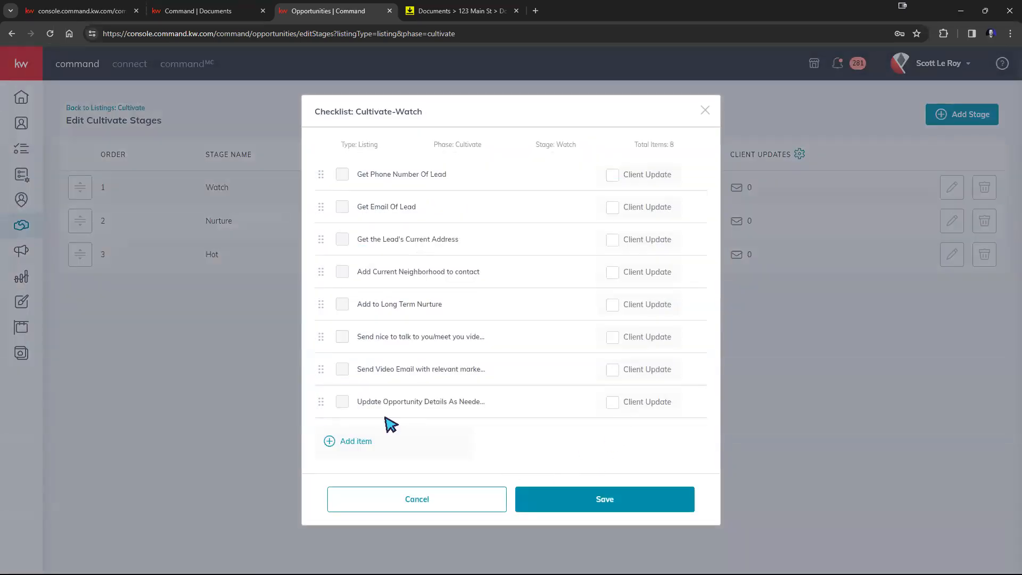
{"action": "left_click", "coordinate": [693, 405]}
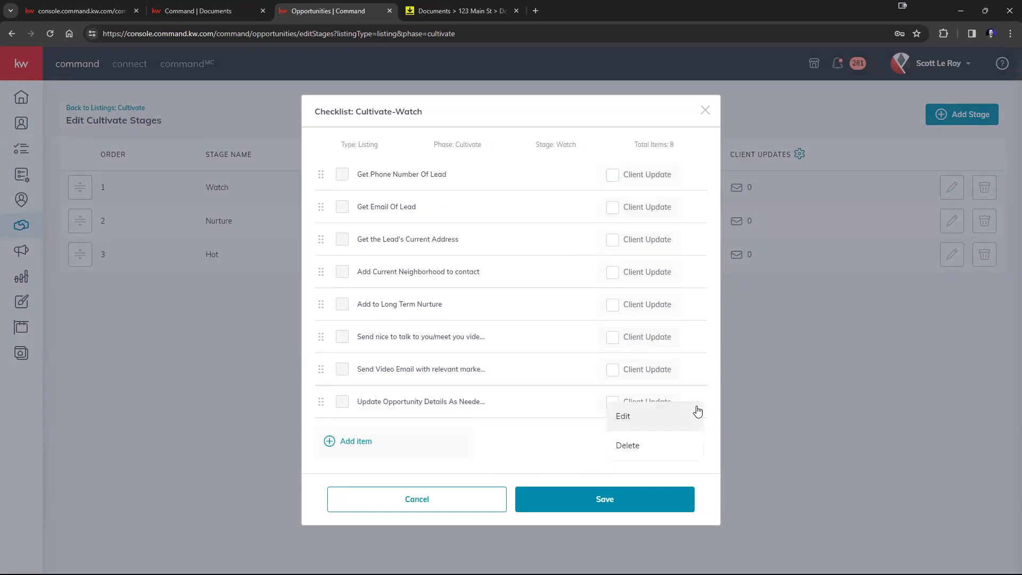
{"action": "left_click", "coordinate": [643, 446]}
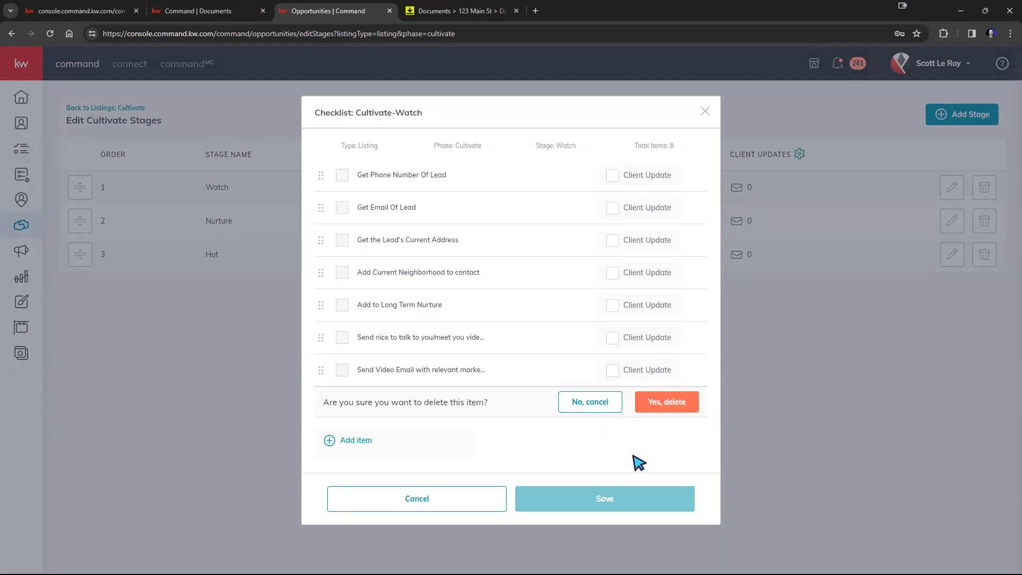
{"action": "left_click", "coordinate": [590, 411]}
{"action": "left_click", "coordinate": [404, 504]}
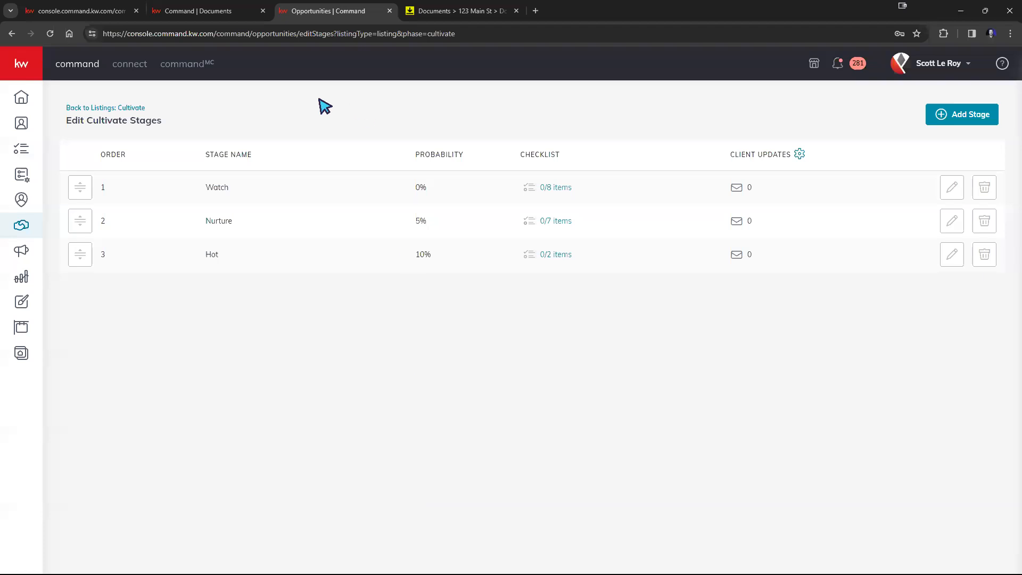
Switch to the Documents tab and back, then return to the Cultivate listings board
{"action": "left_click", "coordinate": [215, 25]}
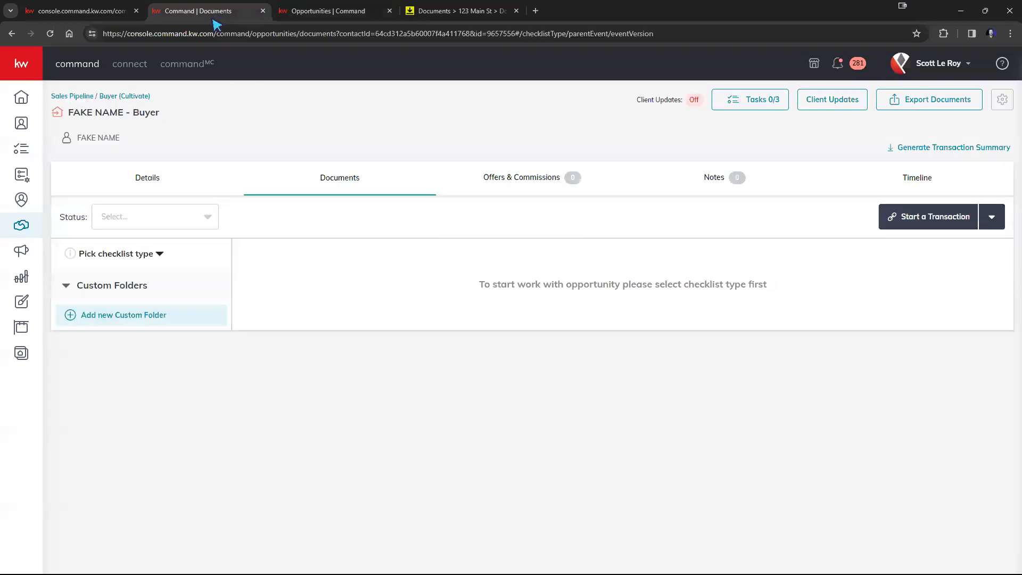
{"action": "left_click", "coordinate": [294, 16]}
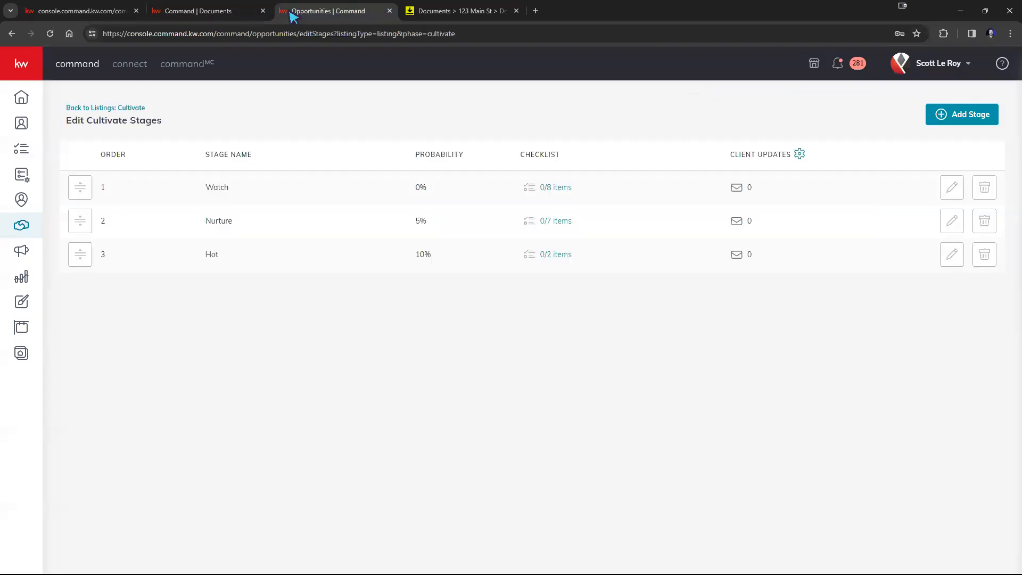
{"action": "left_click", "coordinate": [115, 105]}
Drag the 123 Main St card and the second Hot listing into the Watch column
{"action": "left_click_drag", "start_coordinate": [456, 279], "coordinate": [205, 283]}
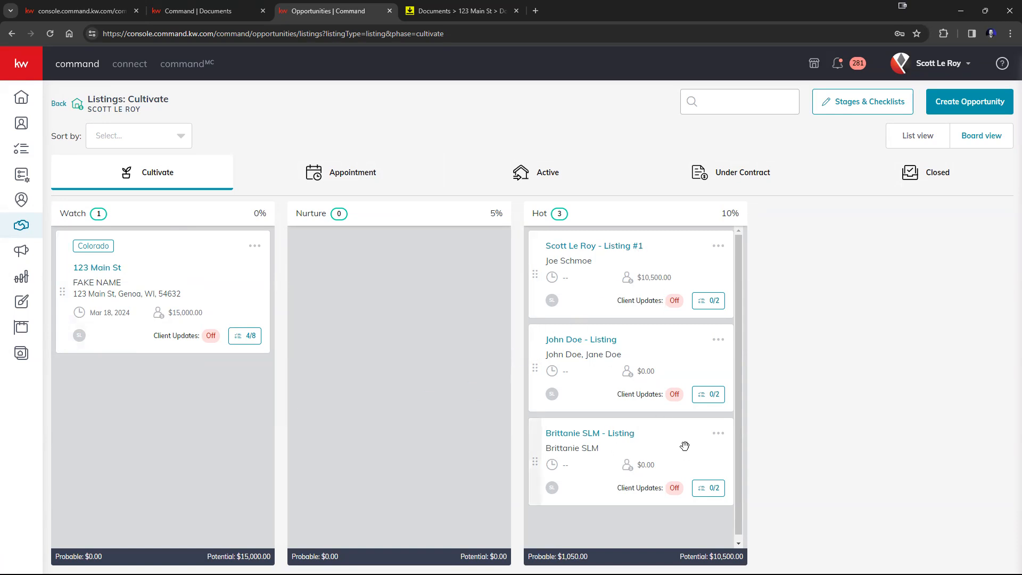
{"action": "left_click_drag", "start_coordinate": [653, 351], "coordinate": [262, 393]}
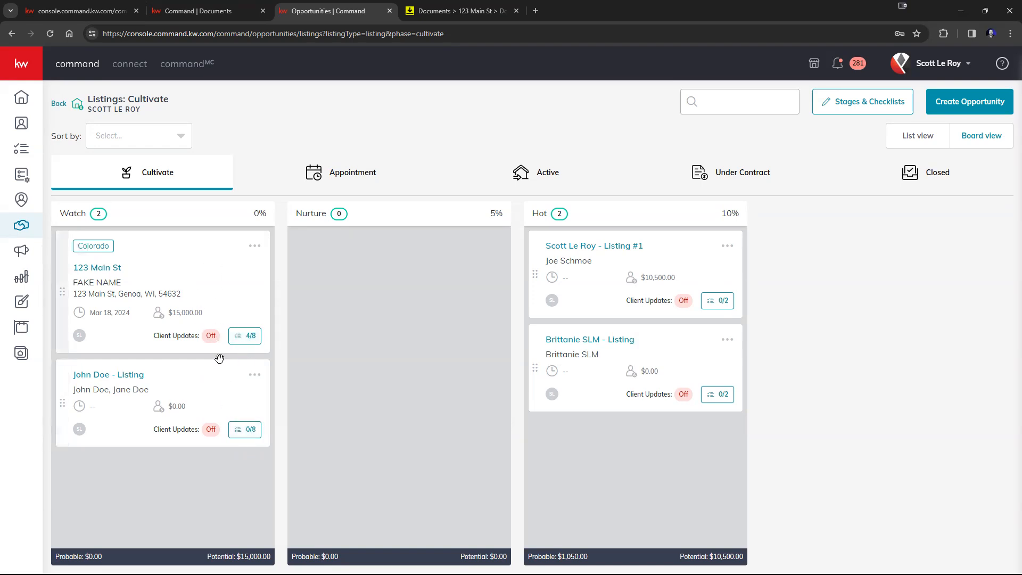
Create a task named 'Extra Task' for 123 Main St, bringing its checklist to 4/9
{"action": "left_click", "coordinate": [248, 339]}
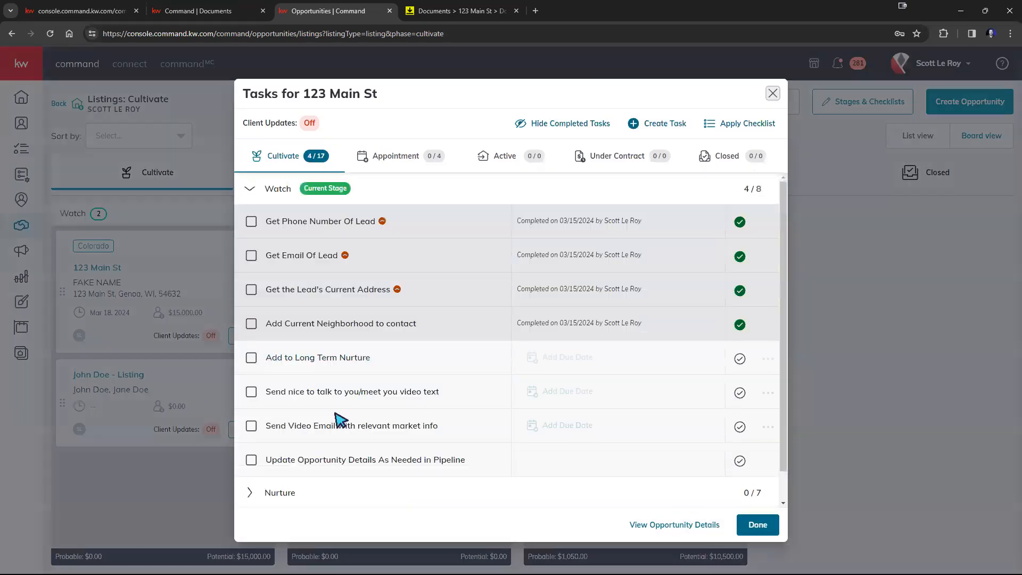
{"action": "scroll", "coordinate": [340, 420], "scroll_direction": "down", "scroll_amount": 1}
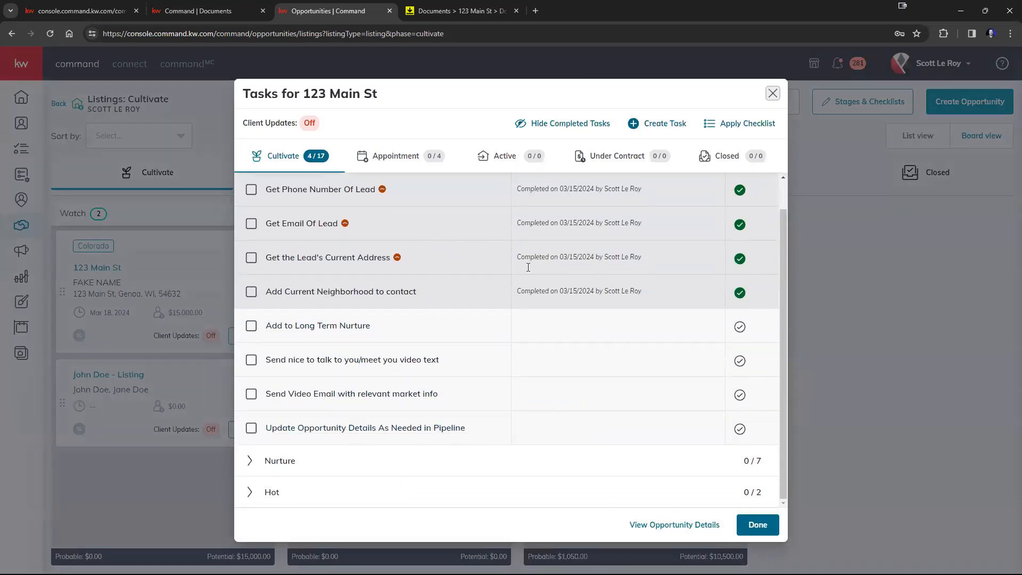
{"action": "left_click", "coordinate": [660, 128]}
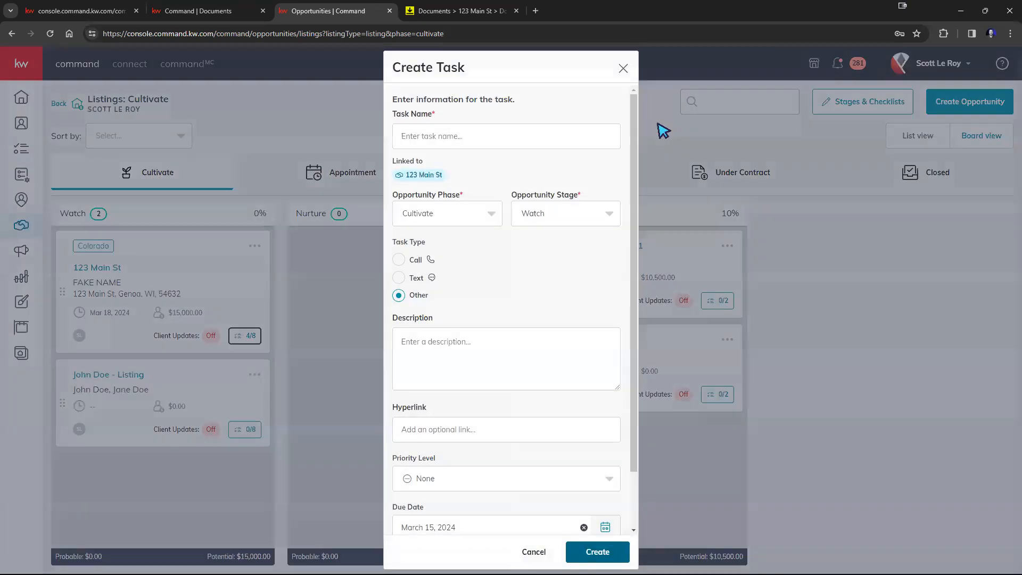
{"action": "left_click", "coordinate": [510, 134]}
{"action": "type", "text": "Extra Task"}
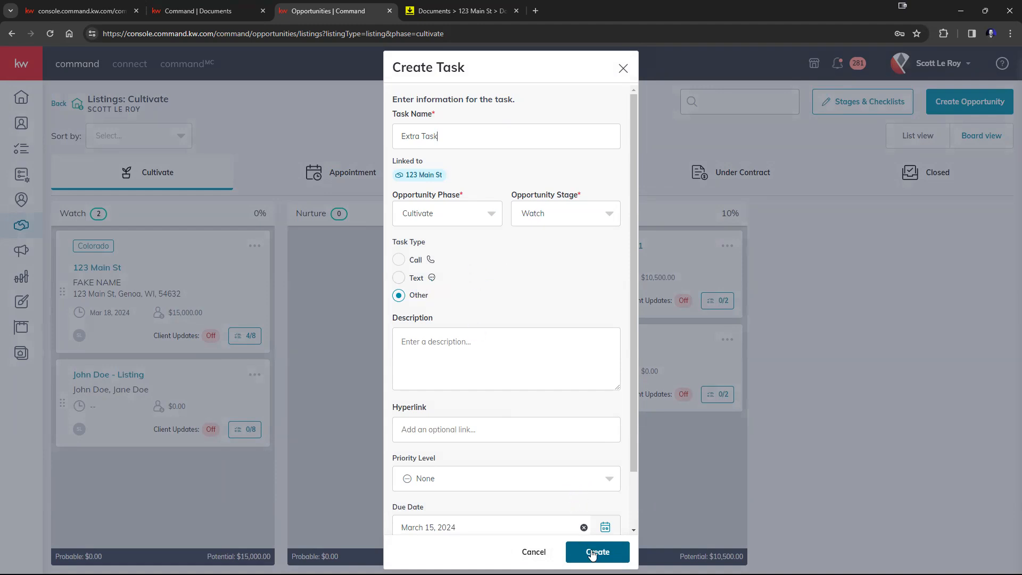
{"action": "left_click", "coordinate": [592, 552]}
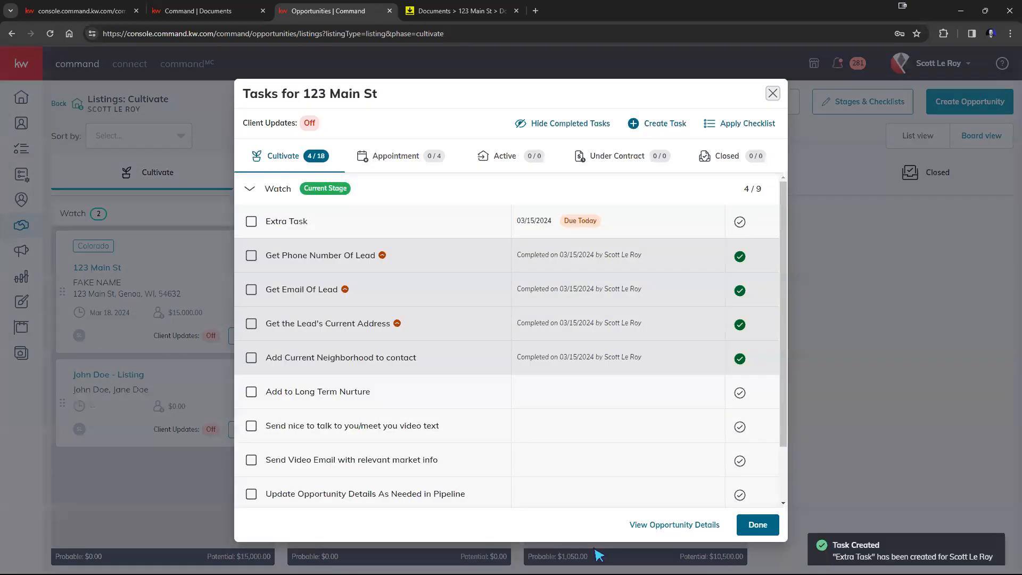
{"action": "left_click", "coordinate": [758, 525]}
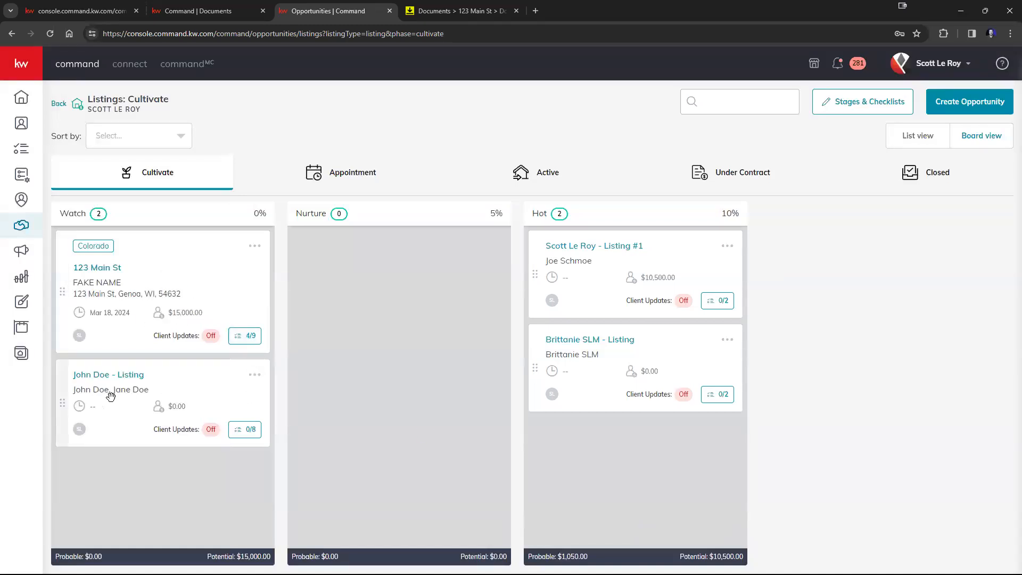
Drag the remaining second Hot listing into Watch and go back to the Opportunities overview
{"action": "left_click_drag", "start_coordinate": [692, 355], "coordinate": [234, 486]}
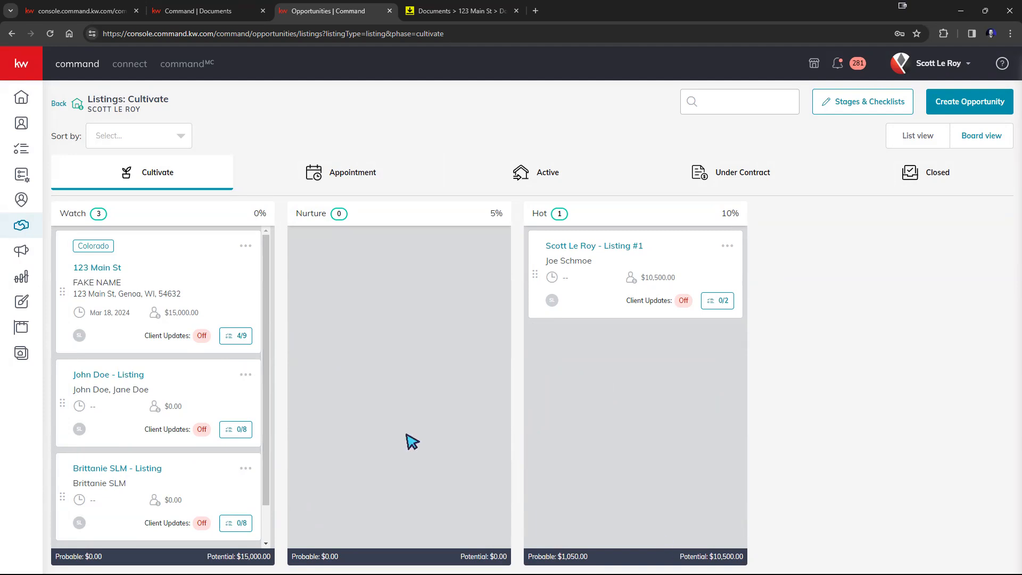
{"action": "left_click", "coordinate": [61, 105]}
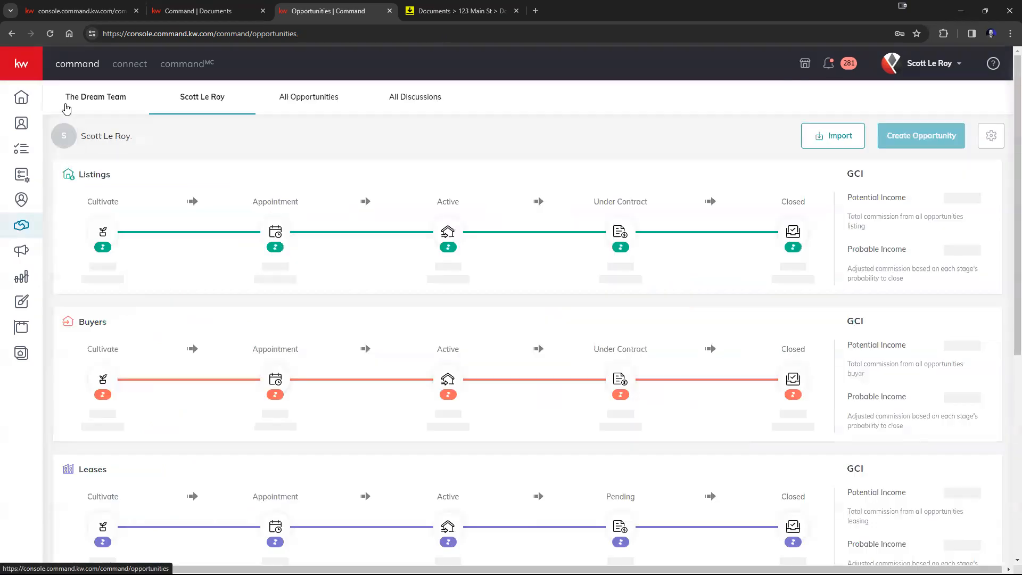